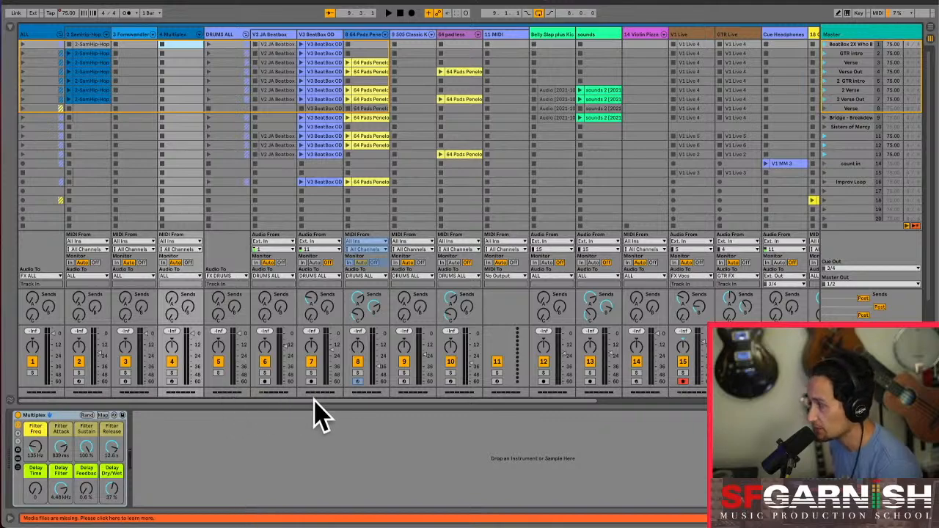
Examine the V1 Live and GTR Live tracks, including their clip slots and effect chains
drag(314, 401, 573, 403)
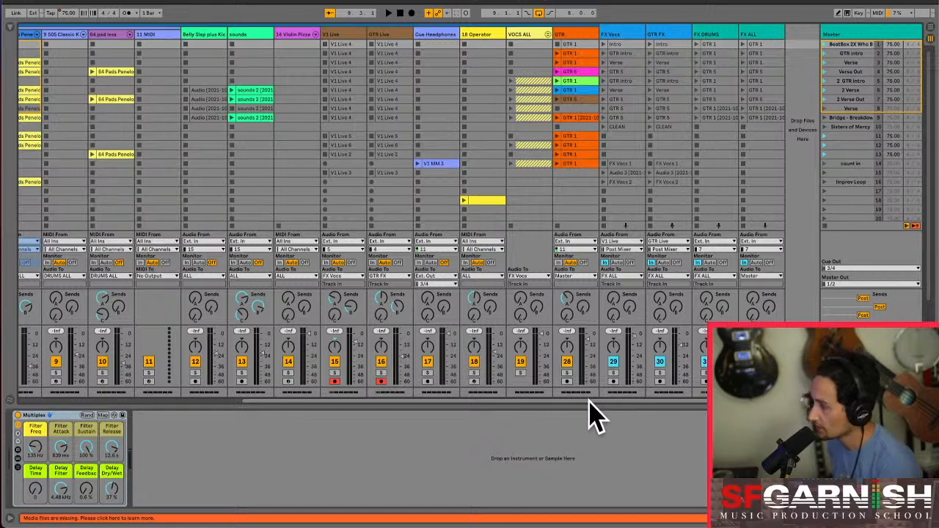
drag(592, 402, 585, 401)
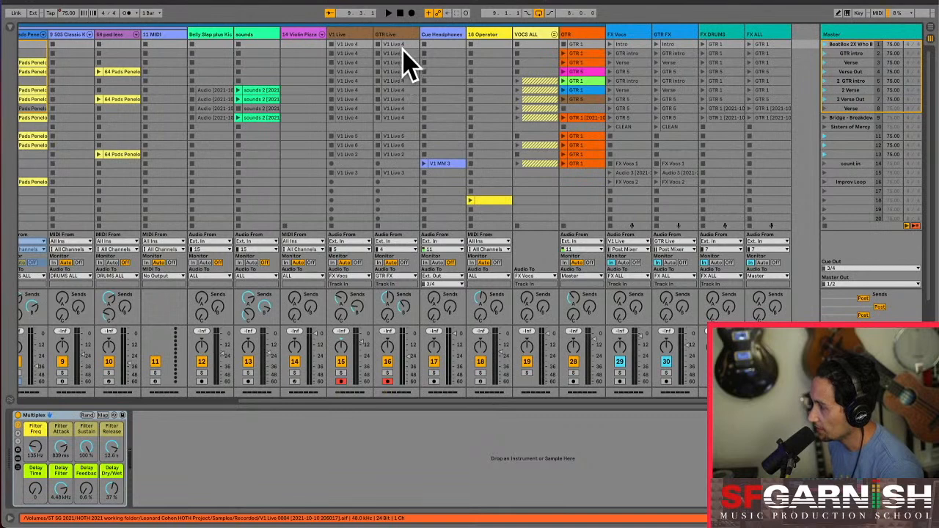
click(397, 169)
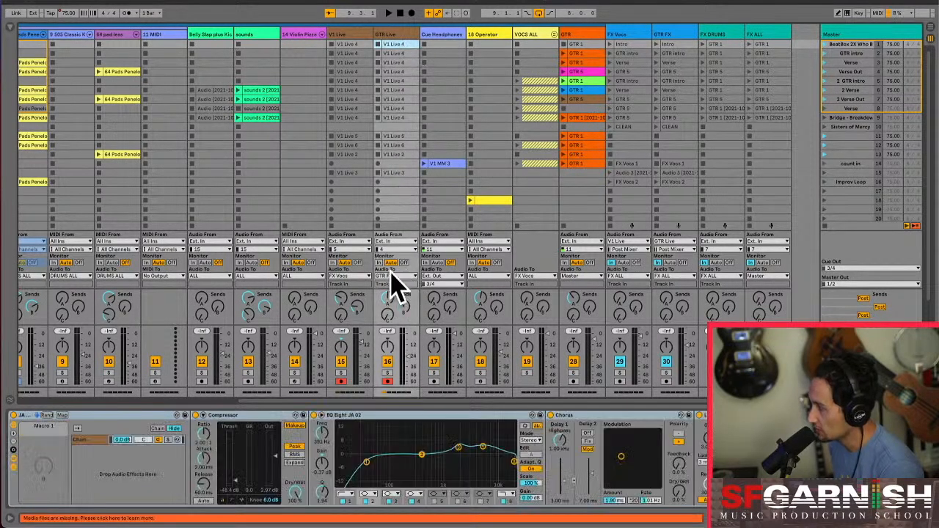
shift+click(397, 118)
click(356, 46)
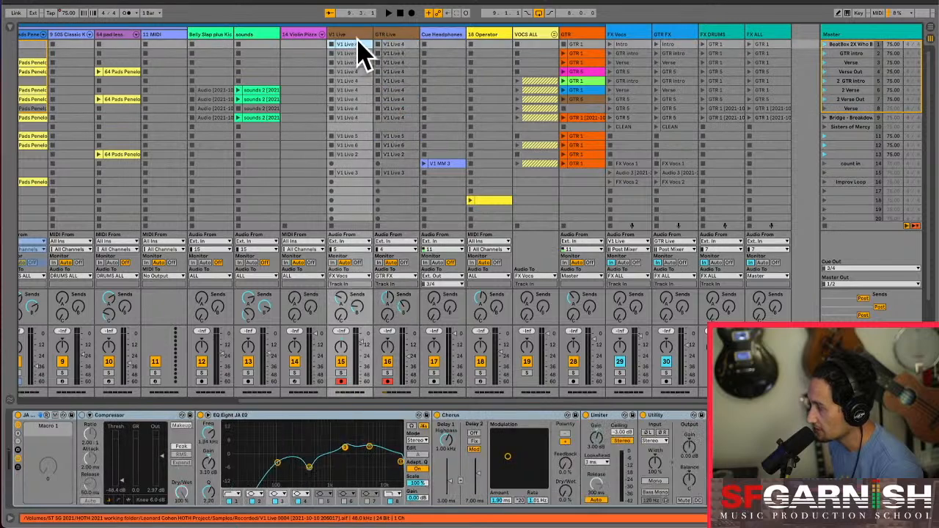
click(389, 38)
click(353, 34)
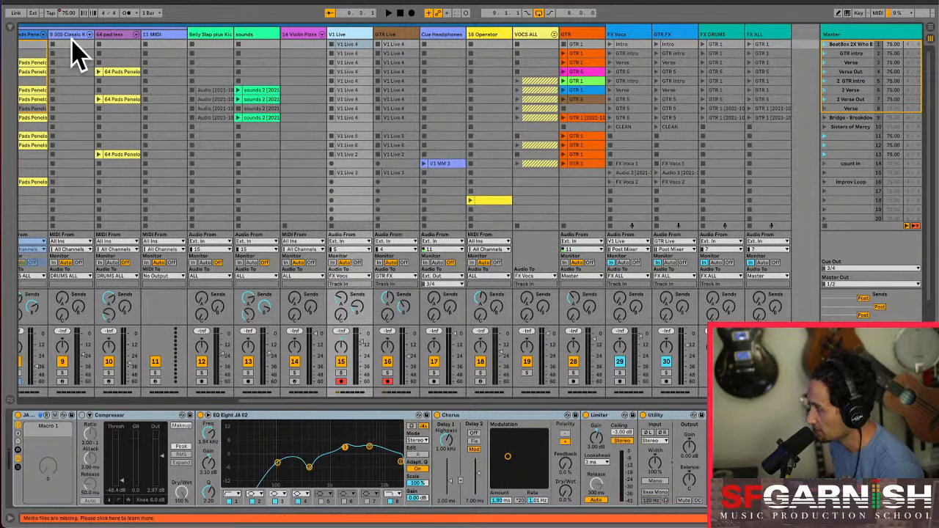
drag(436, 398, 518, 372)
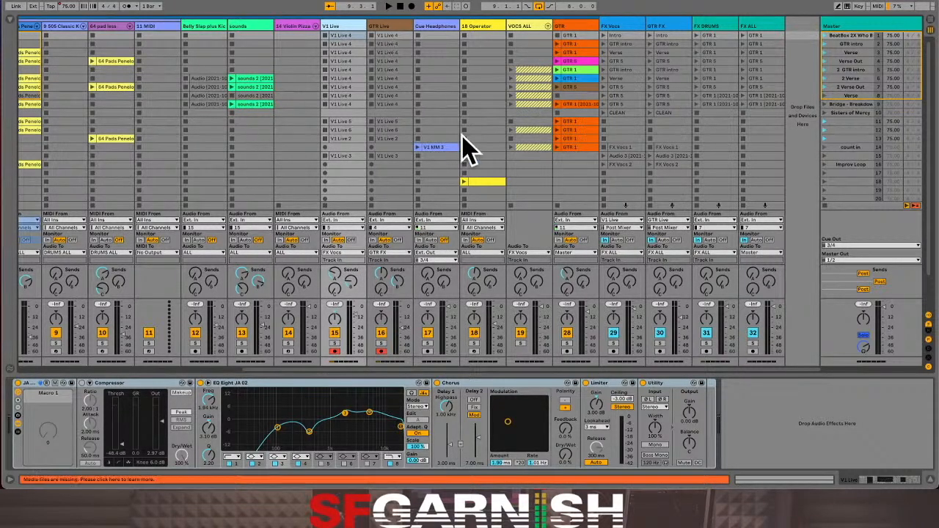
Play the first beatbox scene followed by the GTR intro scene
click(827, 37)
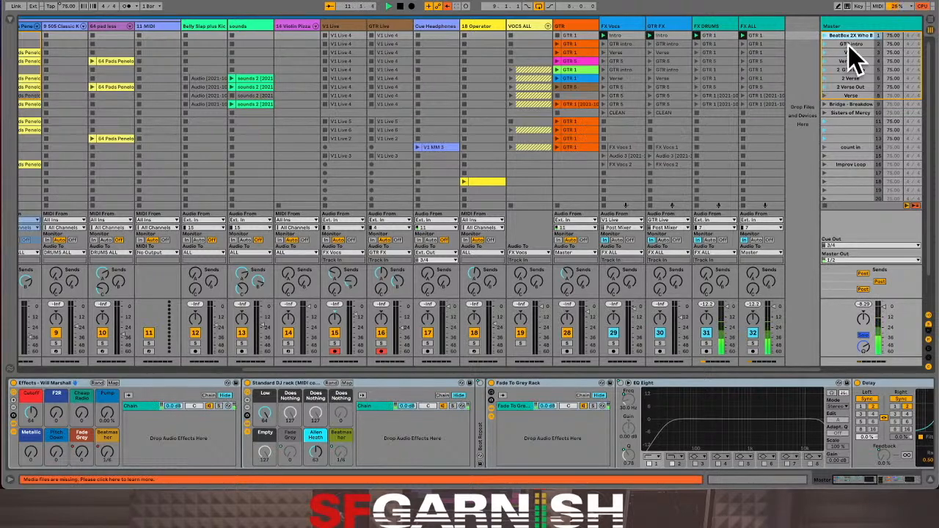
click(825, 44)
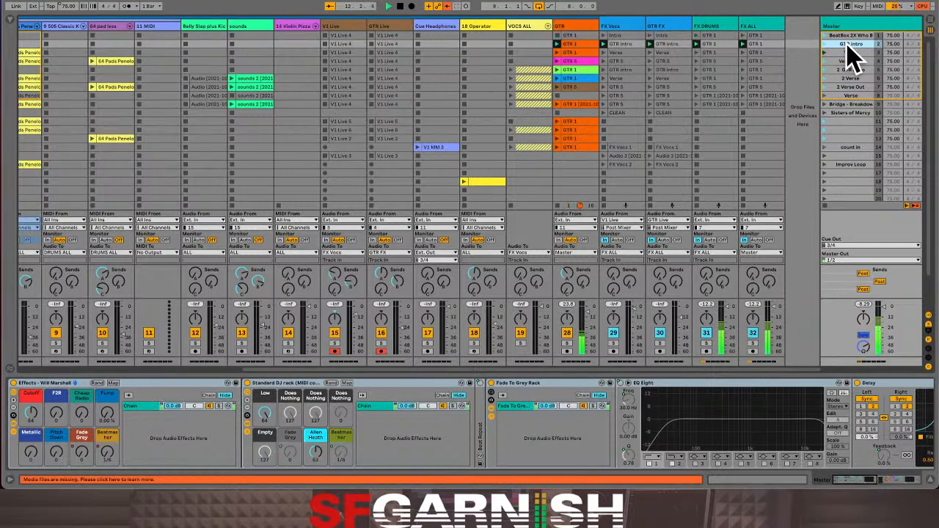
Delete the SamHip-Hop sub bass track's clips in the first two scenes, keeping the clip in the Verse scene
drag(576, 369, 301, 370)
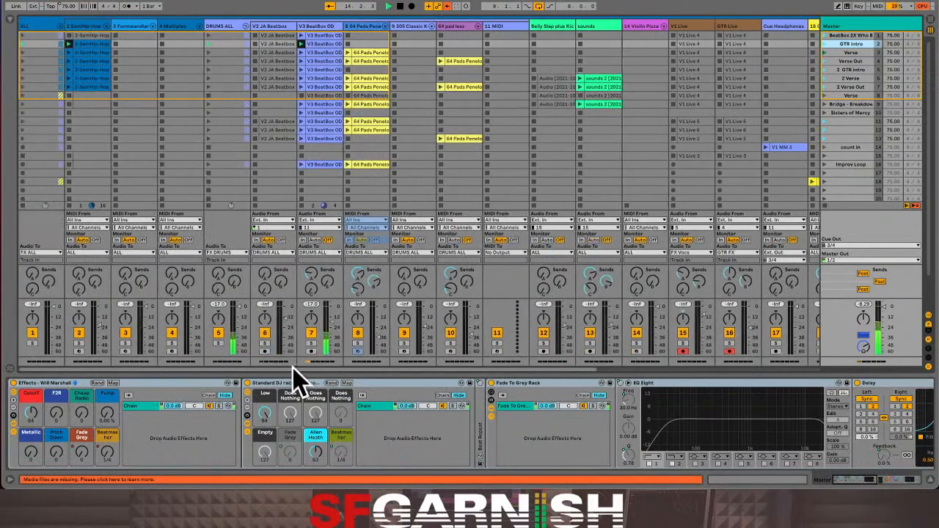
click(92, 57)
click(92, 56)
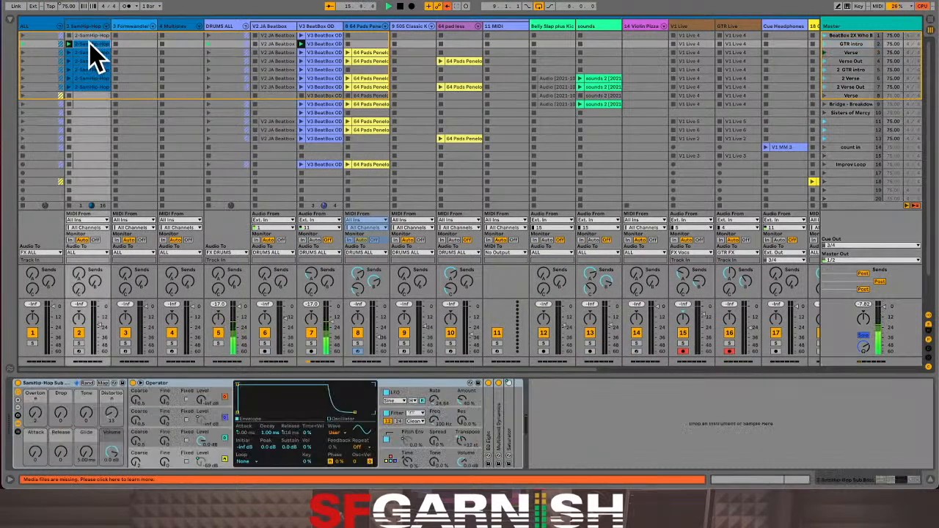
click(89, 53)
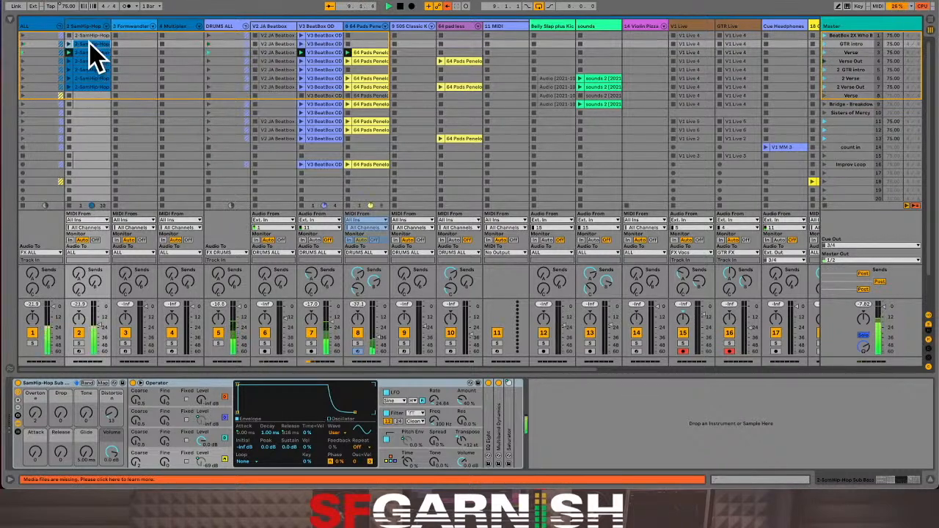
click(90, 44)
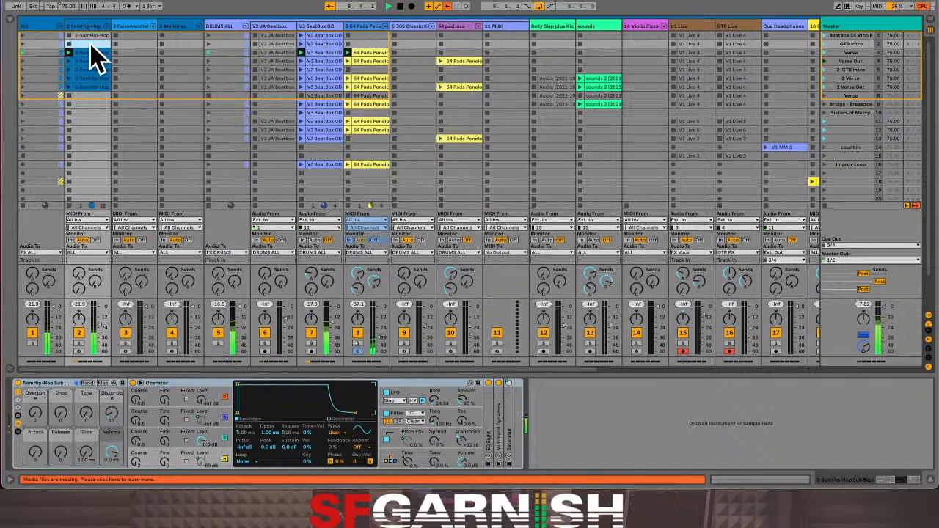
click(90, 53)
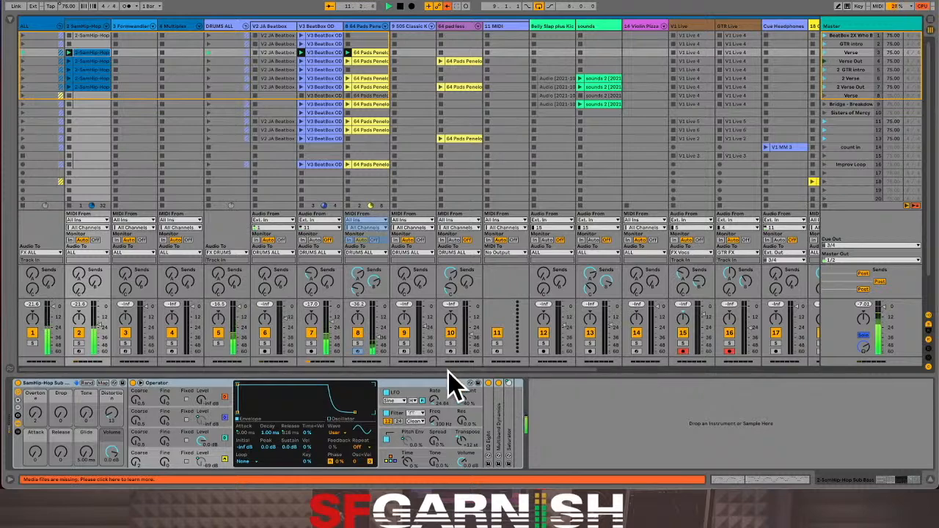
Inspect the V1 MM 3 clip on the Cue Headphones track and launch the count in scene
drag(445, 369, 723, 376)
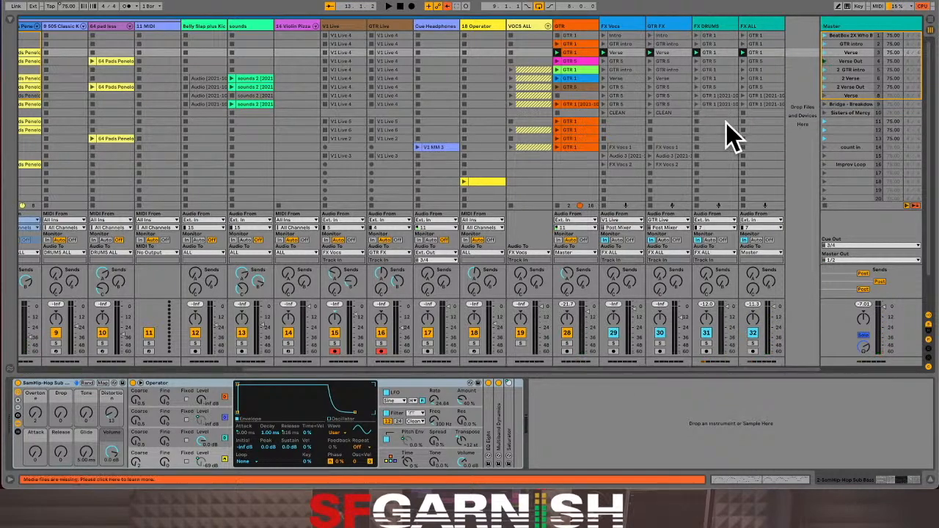
click(846, 79)
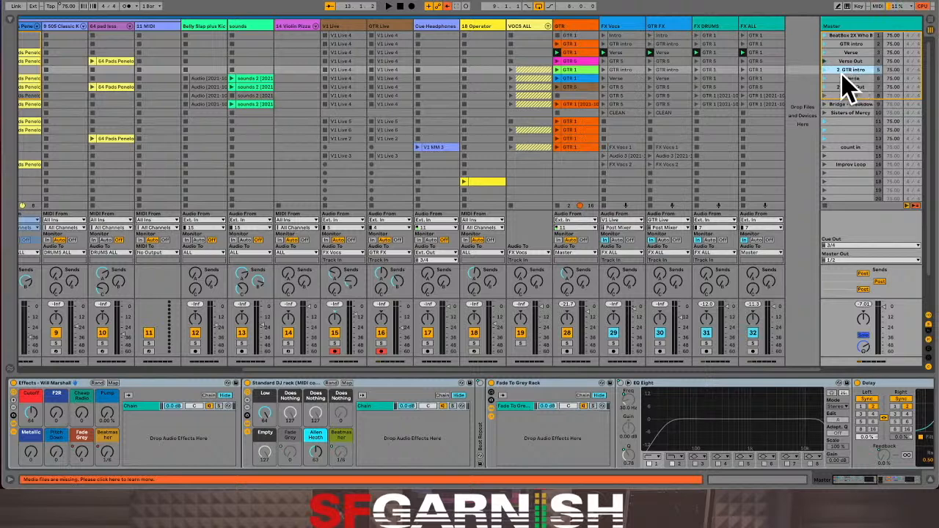
click(440, 147)
click(441, 151)
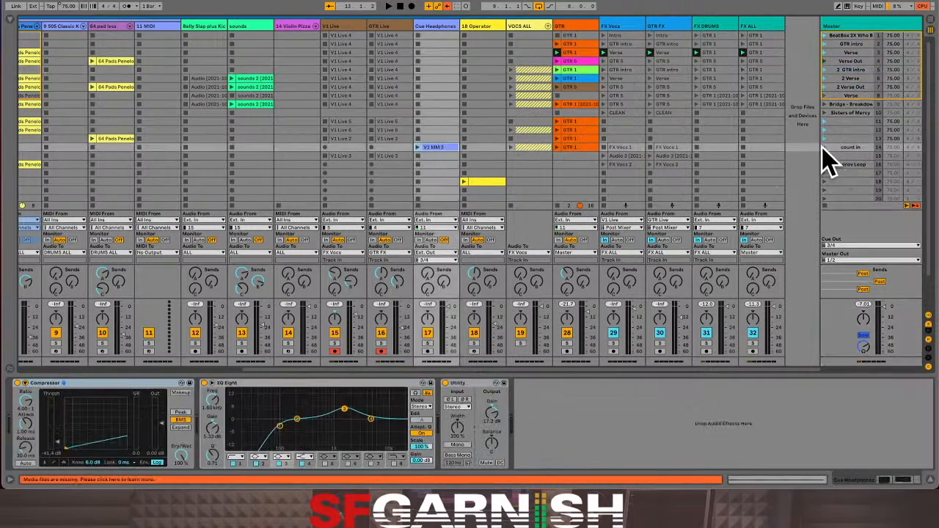
click(824, 147)
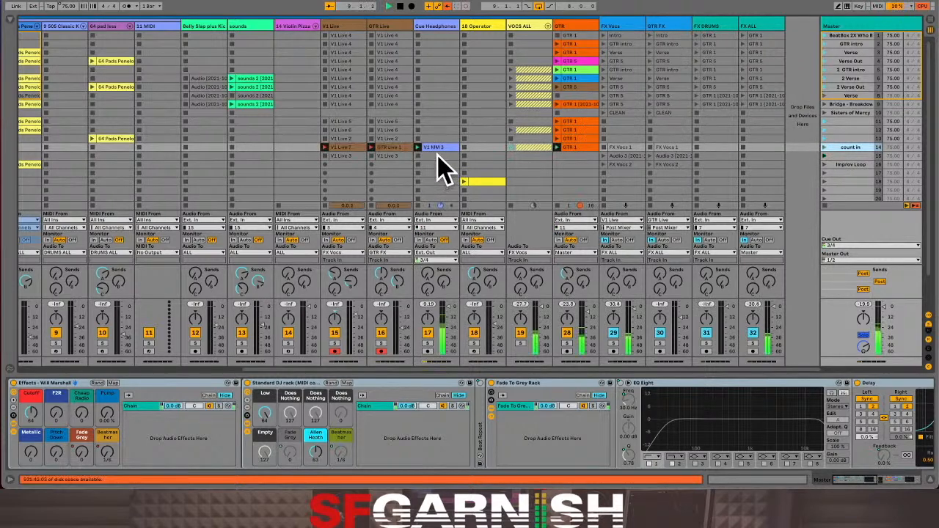
Delete the clips recorded in the count in scene on the V1 Live and GTR Live tracks
click(398, 146)
shift+click(349, 147)
key(Delete)
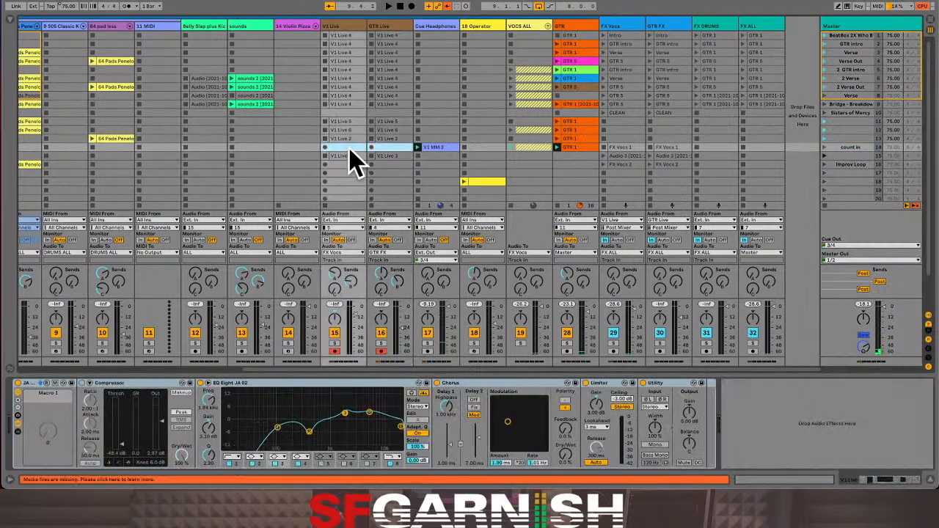
drag(391, 147, 436, 147)
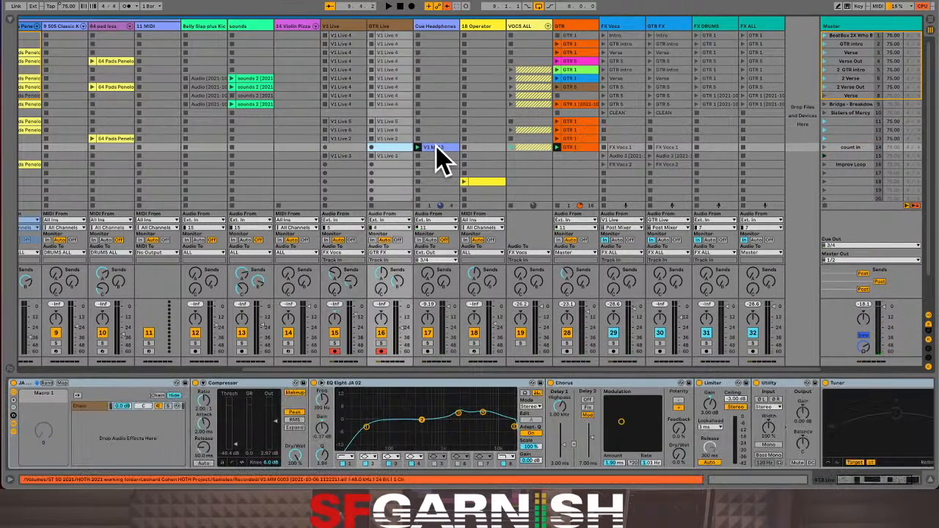
click(436, 147)
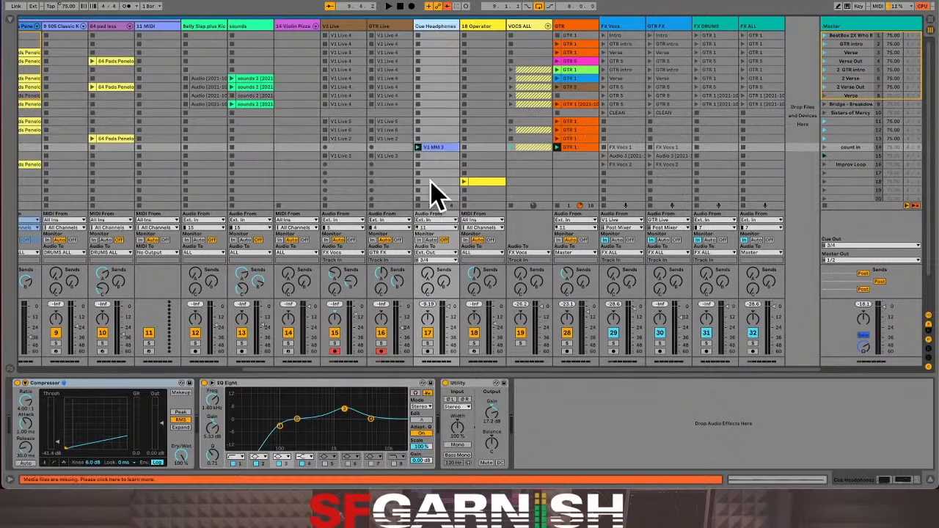
Display the Auto Filter frequency automation envelope of the yellow clip on the 18 Operator track
click(491, 182)
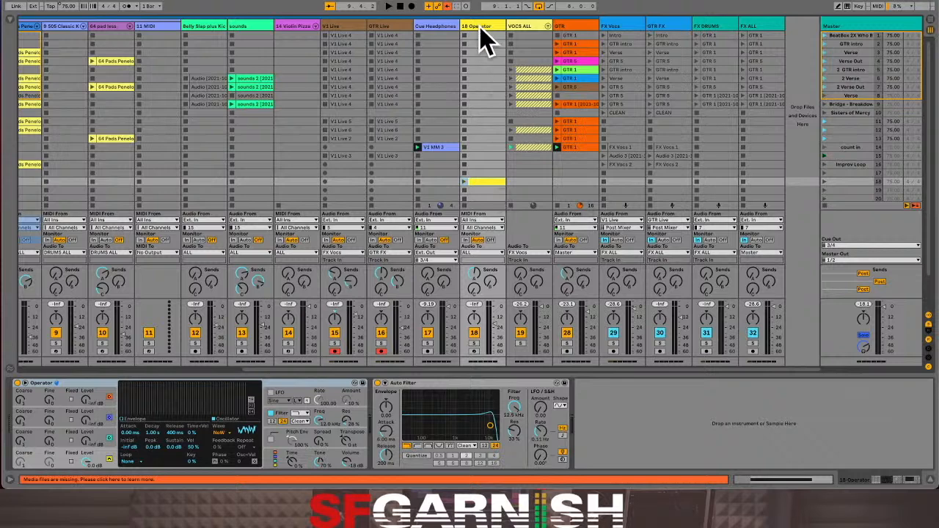
click(478, 191)
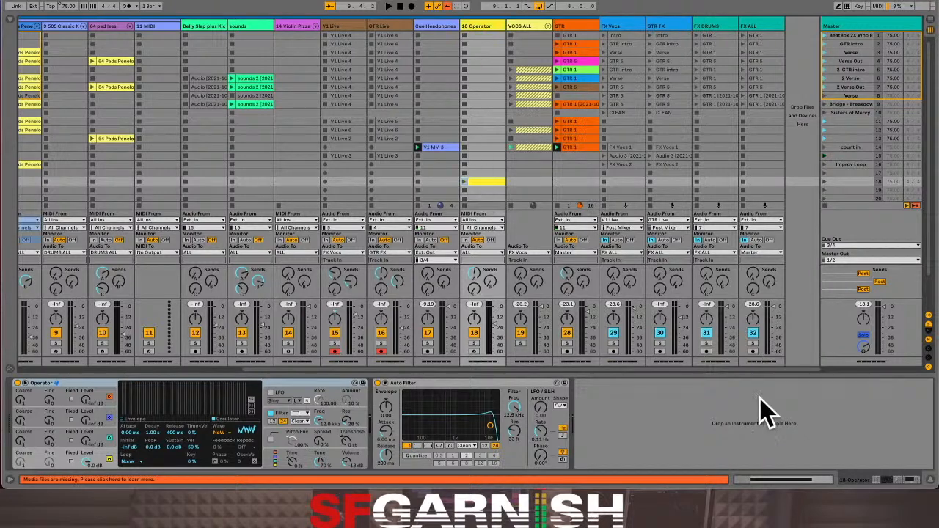
click(764, 485)
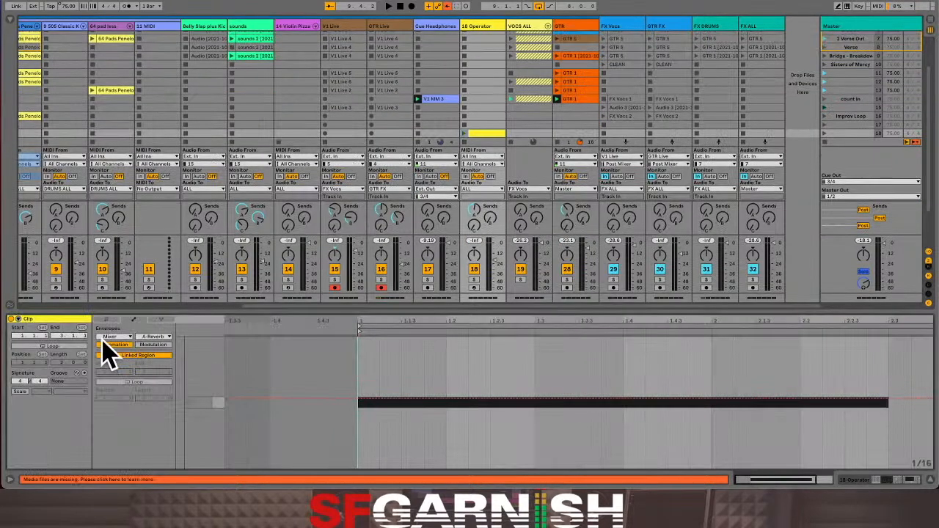
click(911, 482)
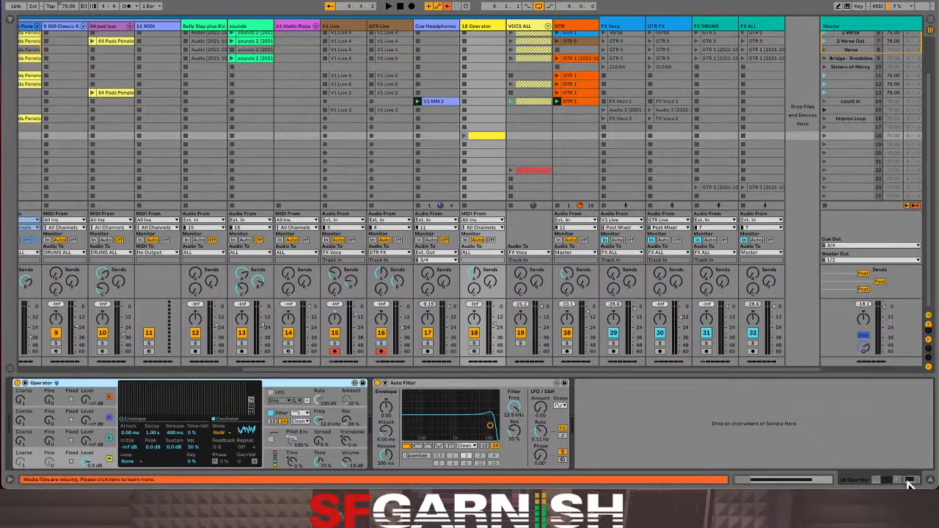
click(516, 421)
key(shift+Tab)
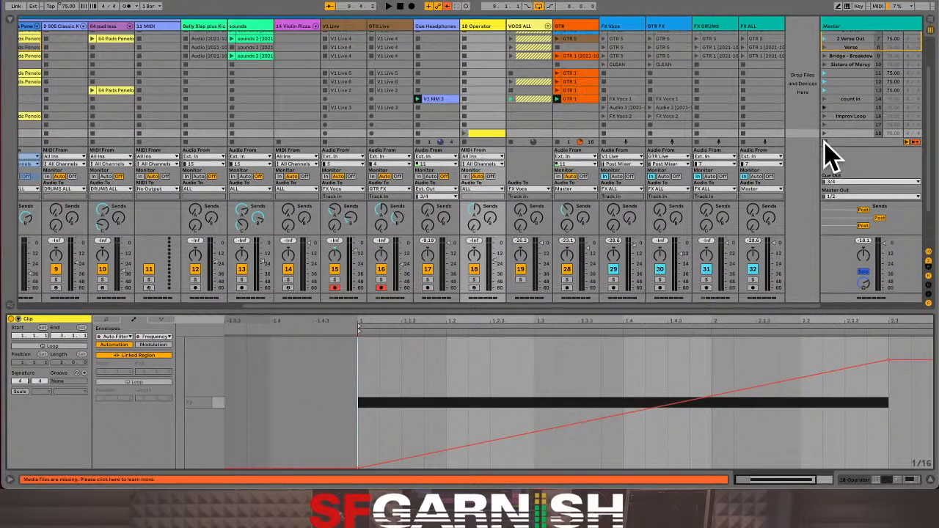
Play the yellow Operator clip and display its A-Reverb send envelope
click(465, 134)
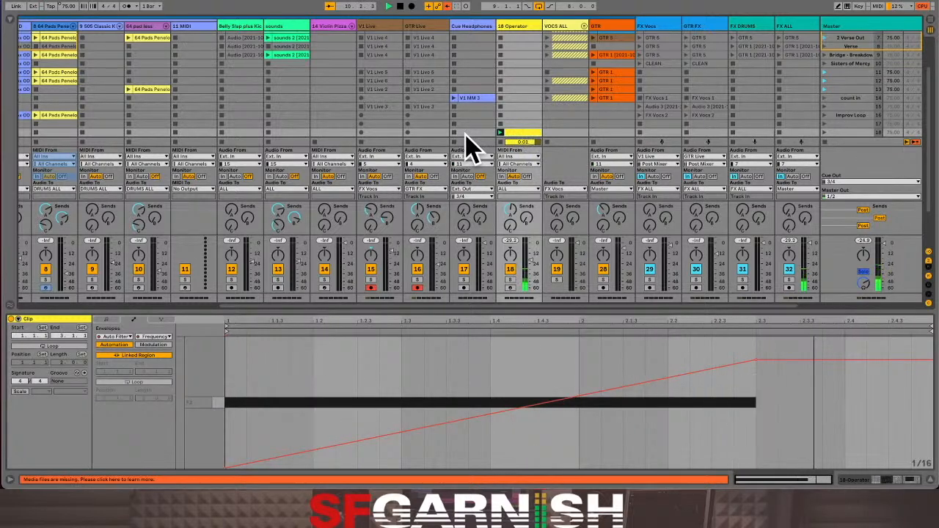
click(510, 208)
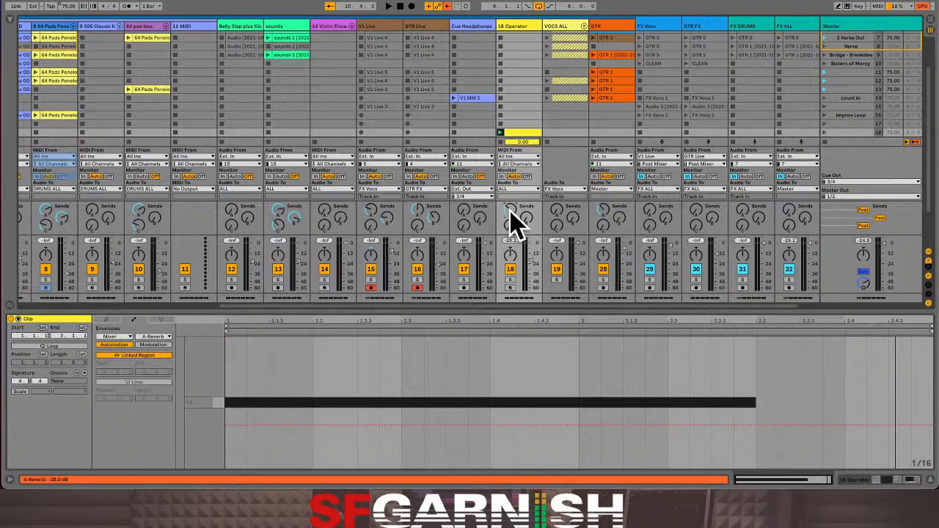
Add an Auto Pan effect from the EFX collection to the 18 Operator track
click(15, 28)
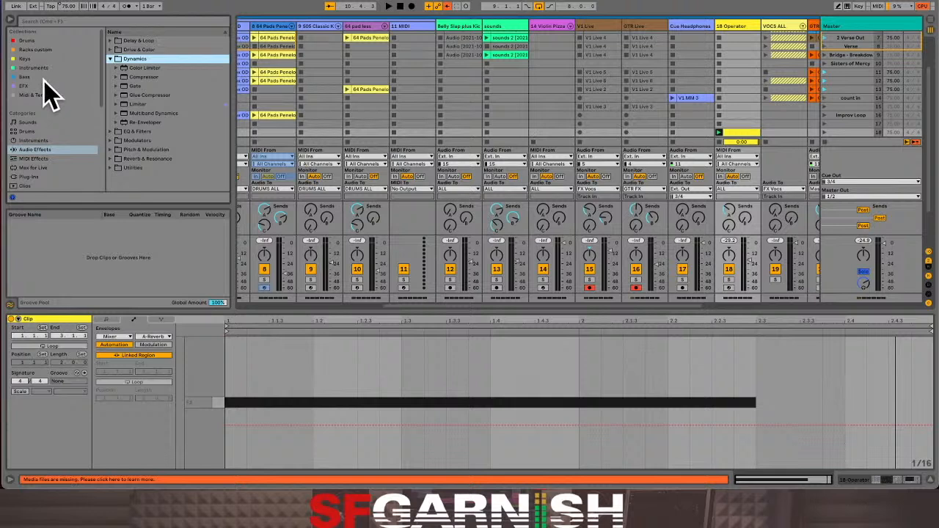
click(63, 86)
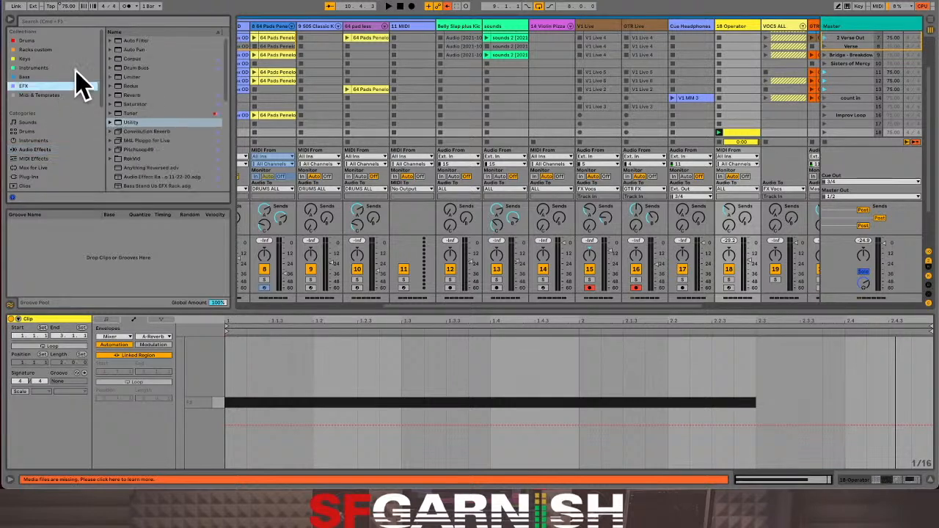
click(137, 50)
click(137, 42)
drag(138, 49, 746, 111)
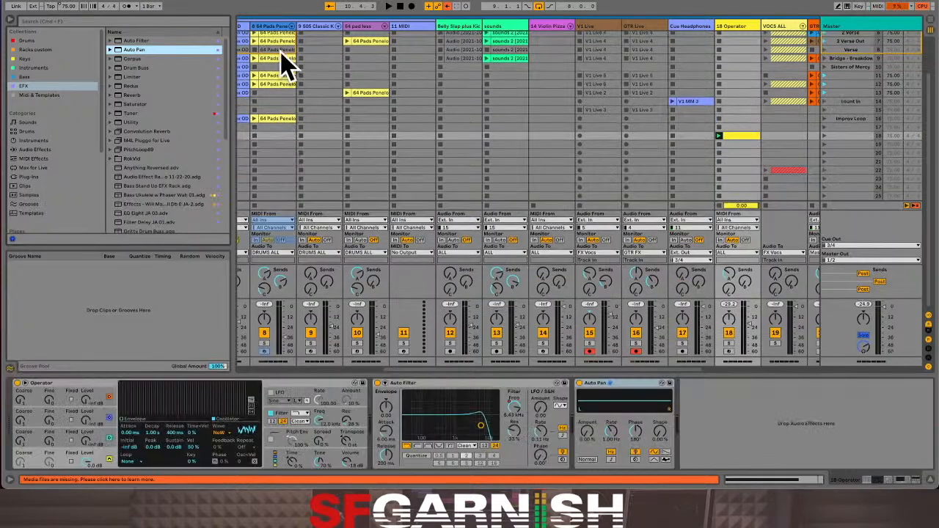
Search the audio effects for "amp" and add the Screamer amp preset to the 18 Operator track
click(145, 69)
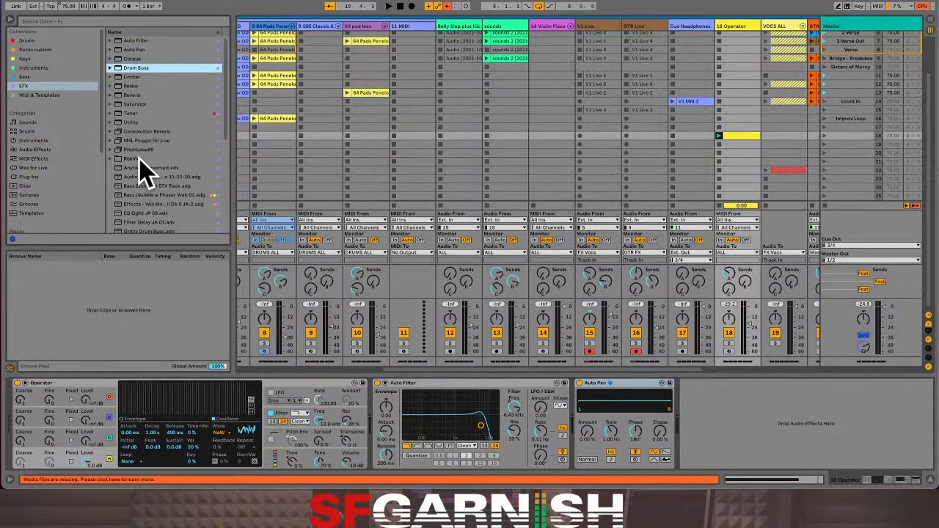
click(83, 37)
text(amp)
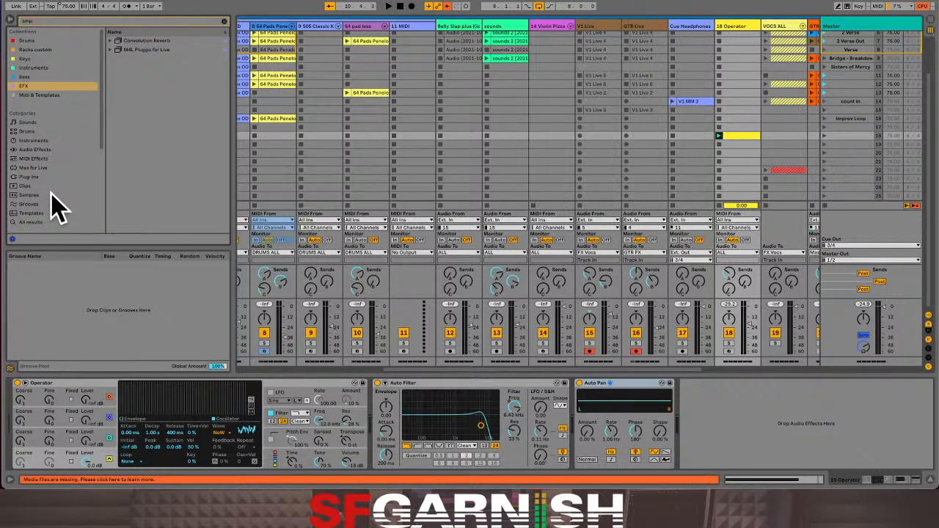
click(45, 150)
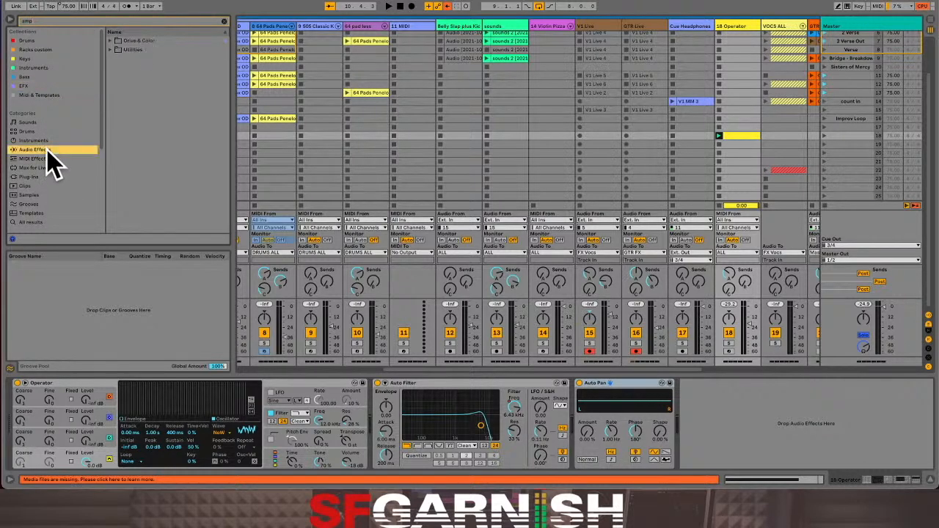
click(113, 41)
click(115, 50)
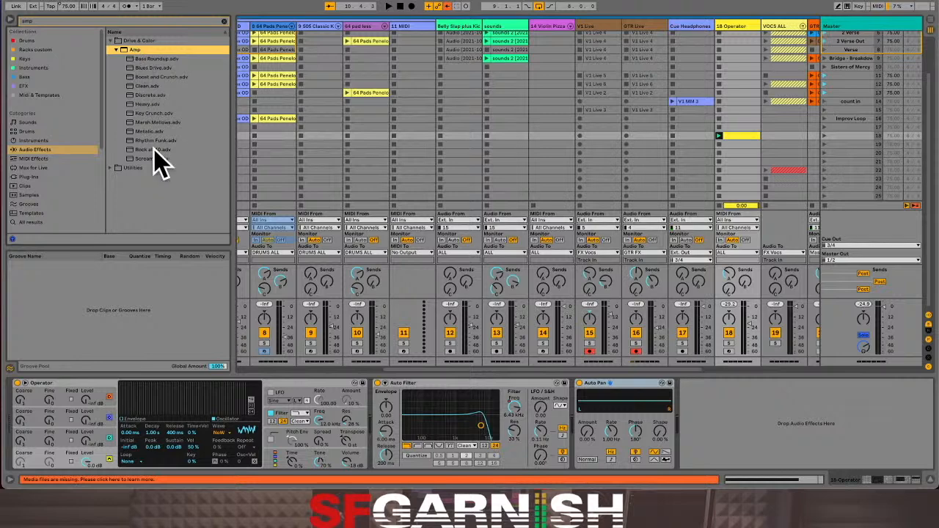
drag(154, 159, 735, 155)
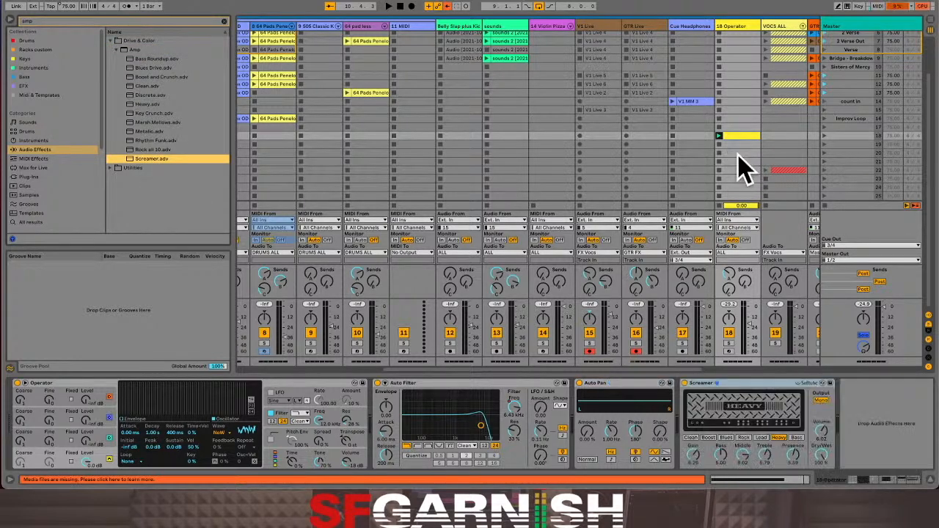
Play the yellow Operator clip and lower the Screamer amp's Dry/Wet to 30.2%
click(719, 135)
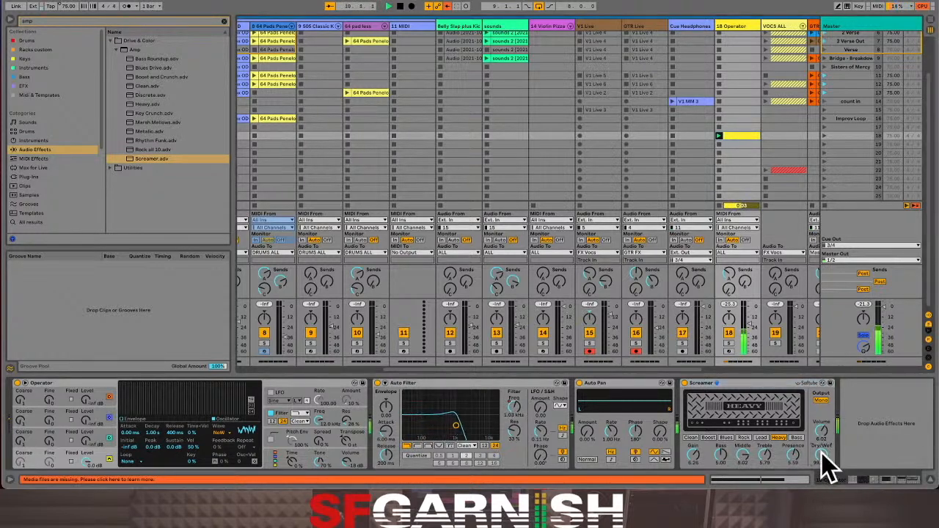
drag(823, 461, 824, 484)
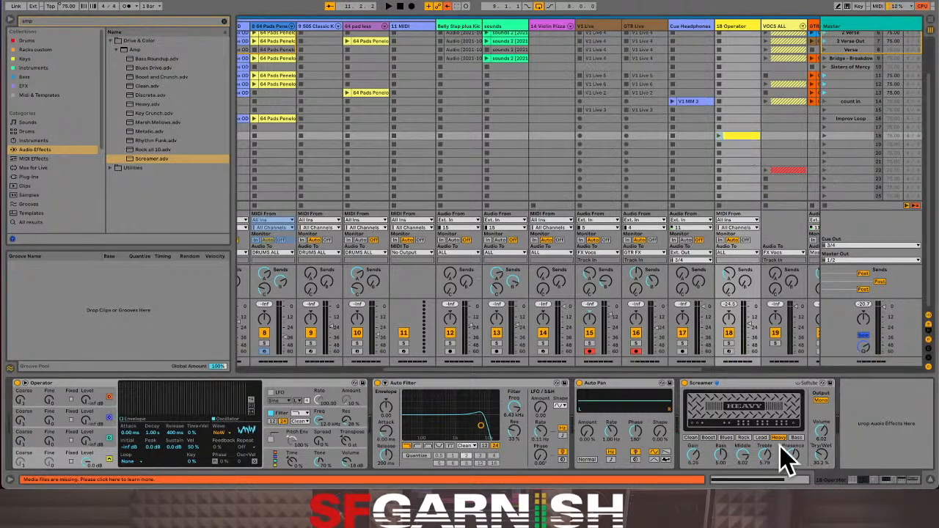
key(shift+Tab)
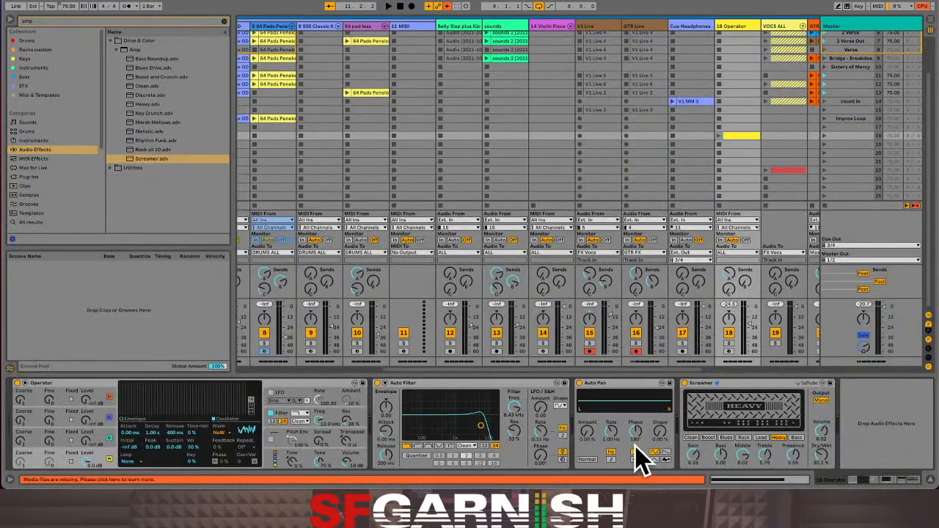
Clear the effects search and add a Utility effect after the Screamer amp on the 18 Operator track
click(117, 168)
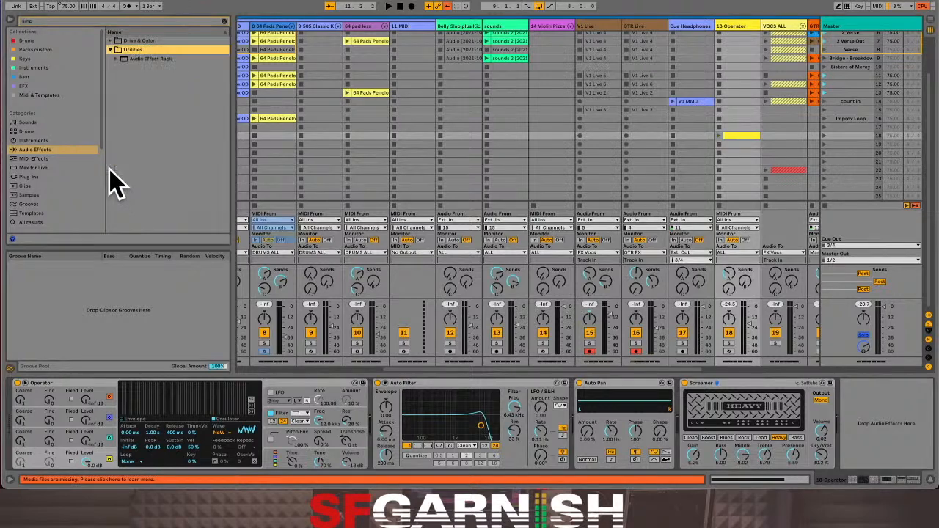
click(121, 62)
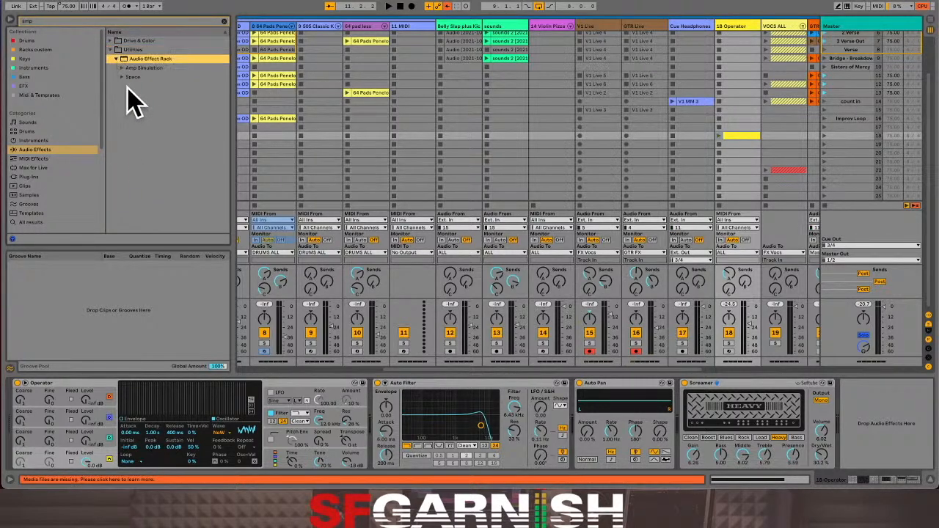
click(224, 21)
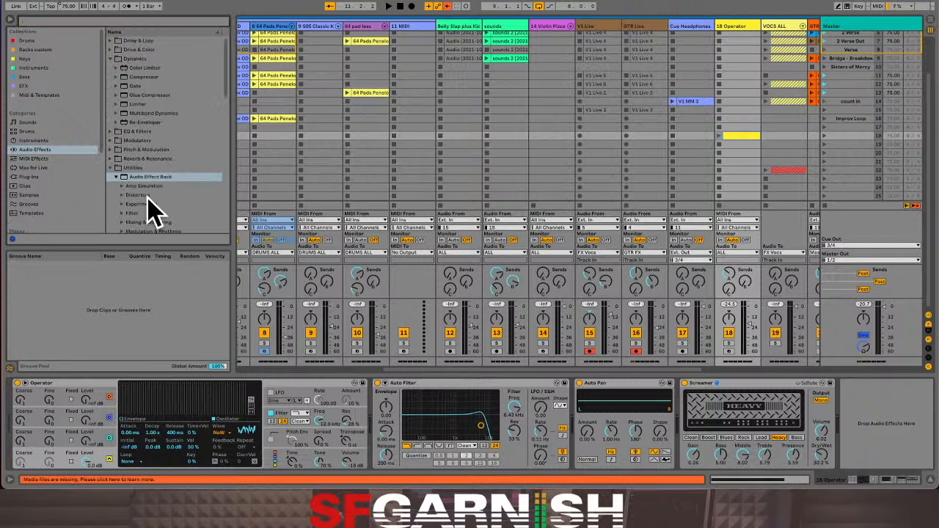
click(116, 177)
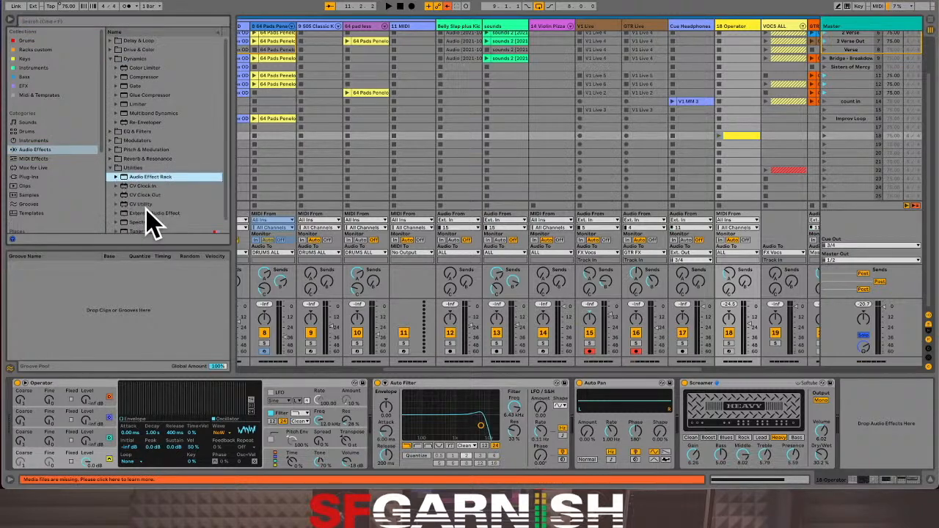
scroll(162, 226, down, 1)
drag(140, 228, 831, 408)
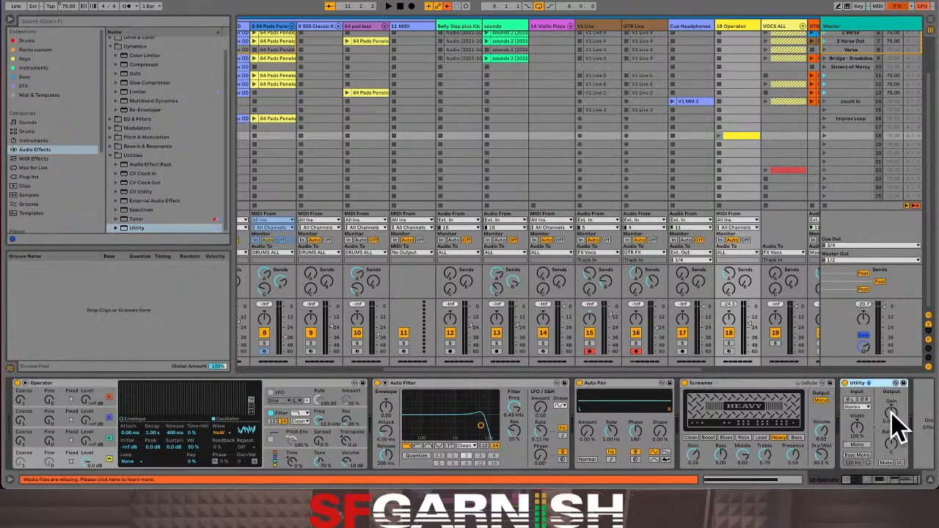
Display the Utility gain automation envelope in the yellow Operator clip
right_click(891, 413)
click(899, 404)
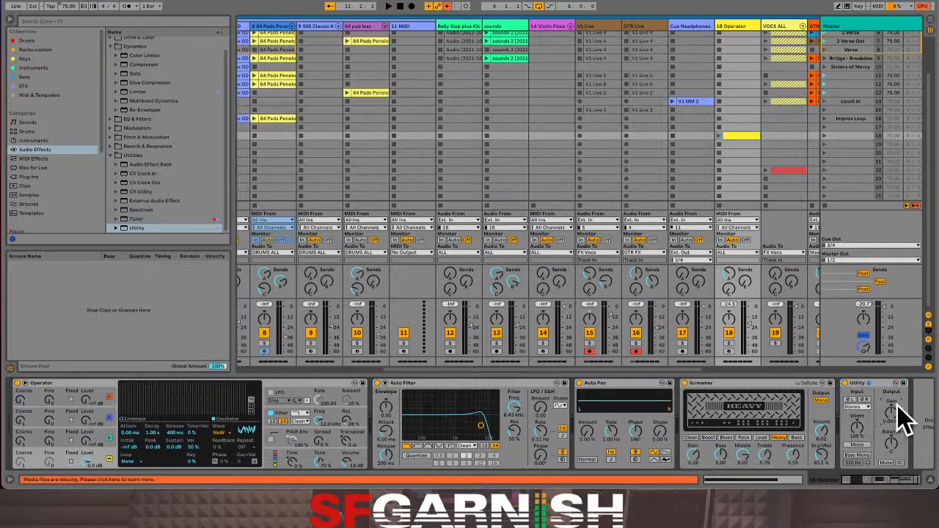
key(shift+Tab)
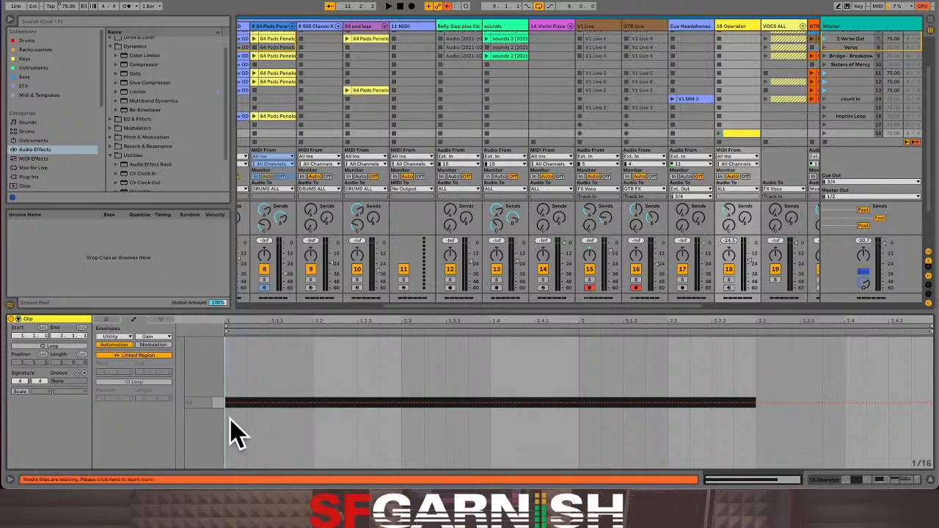
Compare the yellow clip's note, envelope and note expression editors
click(109, 323)
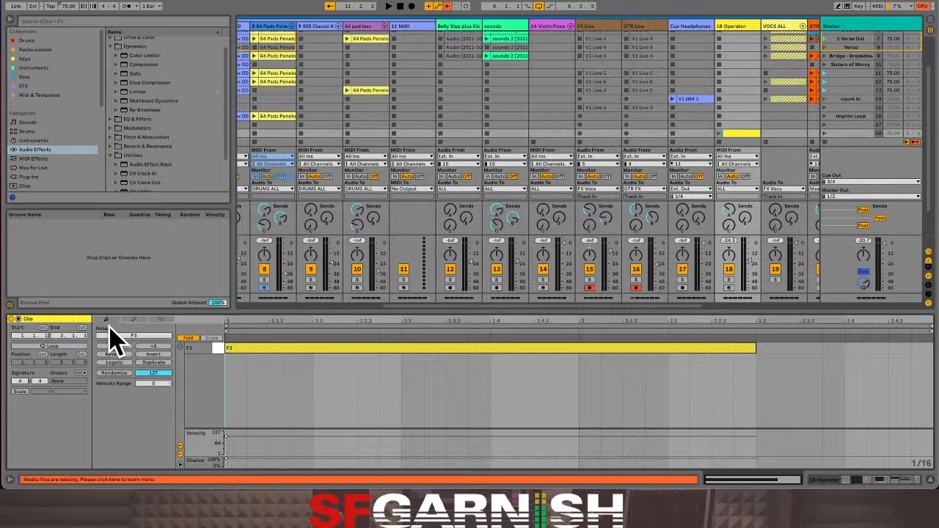
click(133, 321)
click(109, 323)
click(133, 322)
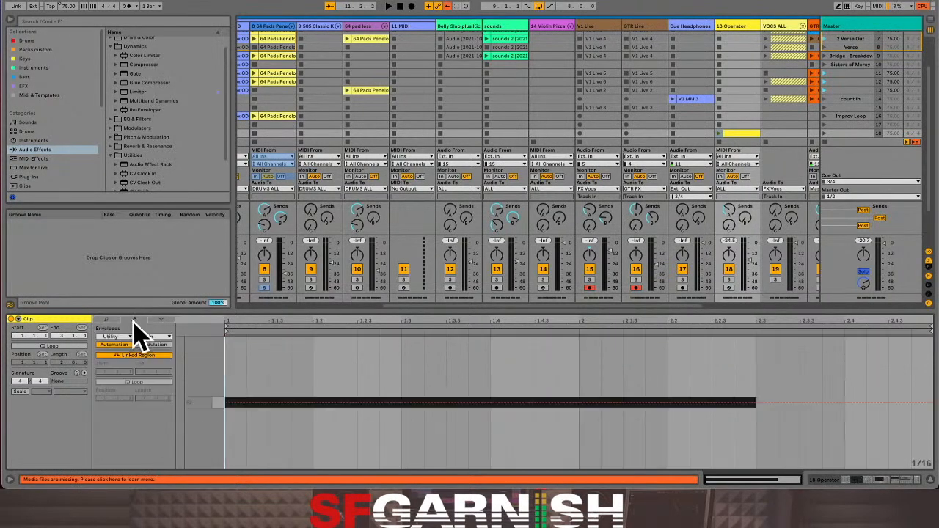
click(162, 321)
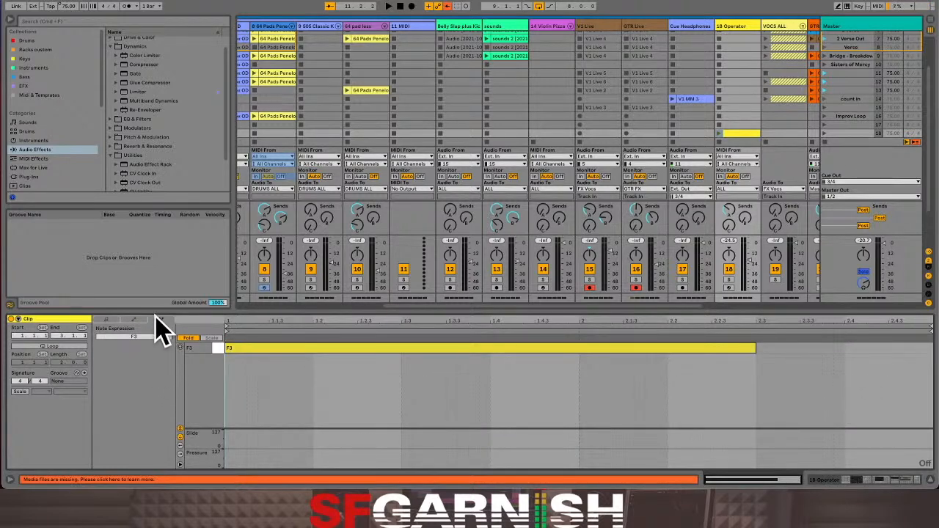
click(133, 321)
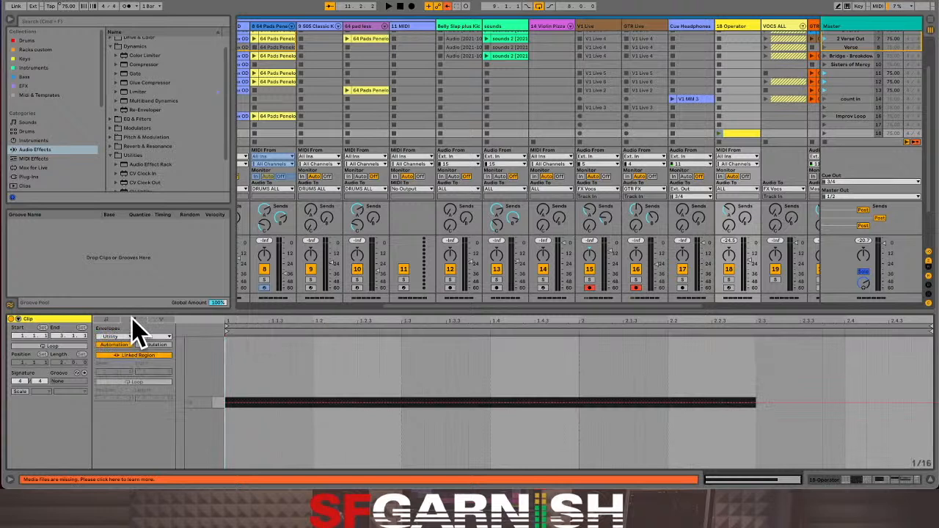
click(161, 321)
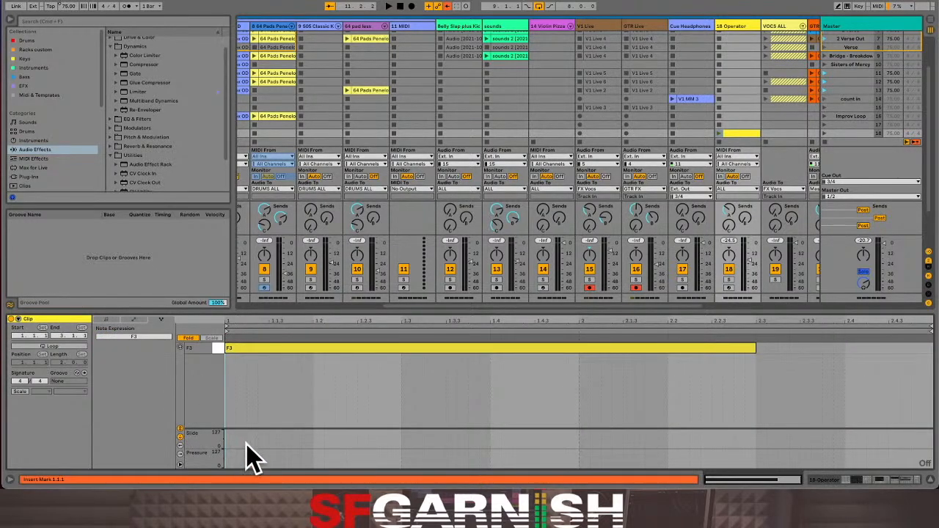
Draw a Utility gain fade-in in the clip envelope, rising from silence at the clip start to full level near 1.4
click(134, 320)
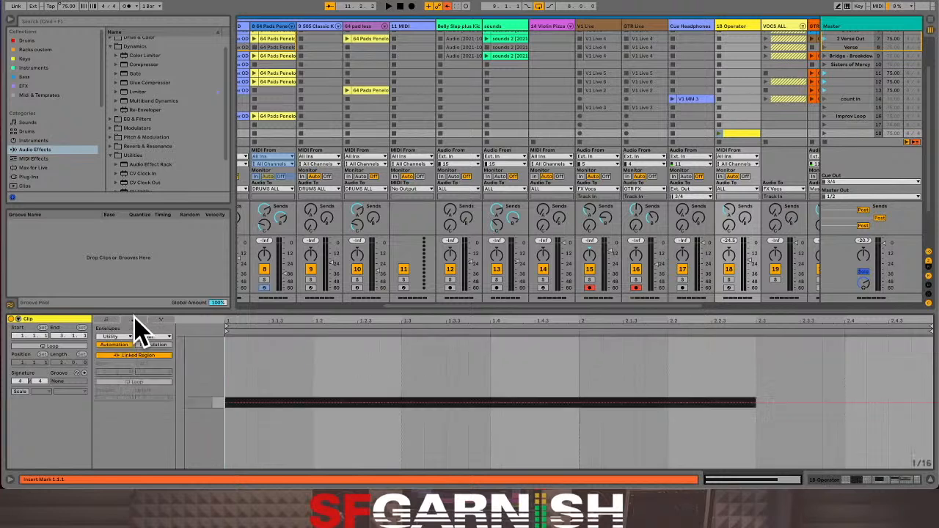
click(324, 402)
drag(300, 401, 374, 477)
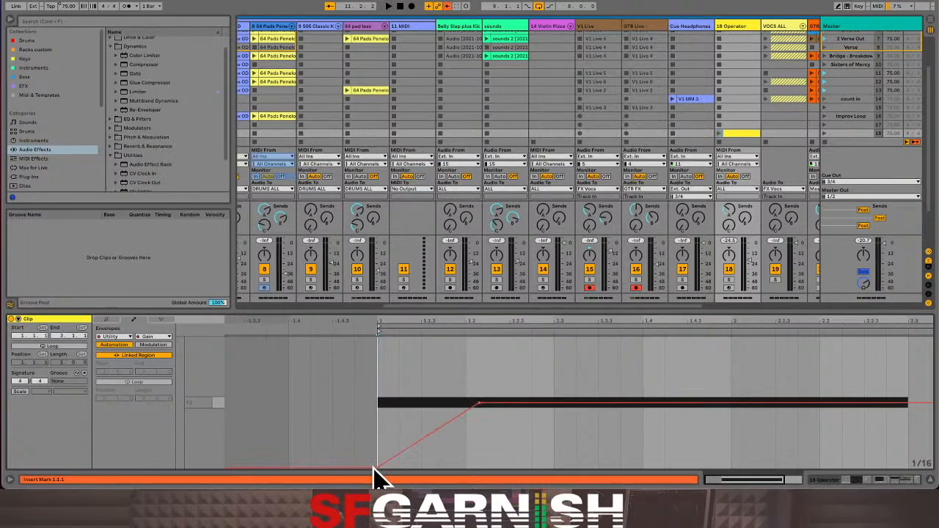
drag(480, 402, 643, 400)
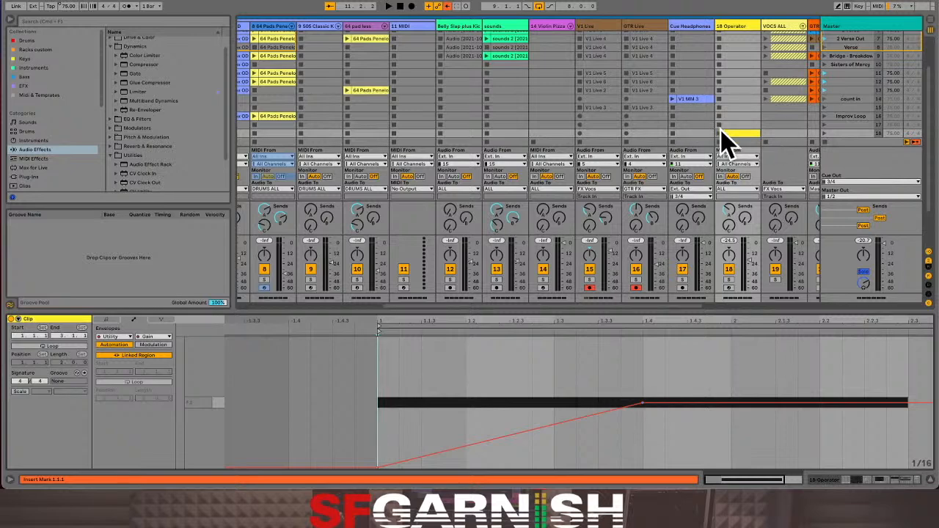
Play the yellow Operator clip with the gain fade-in and adjust the 18 Operator track's volume
click(720, 133)
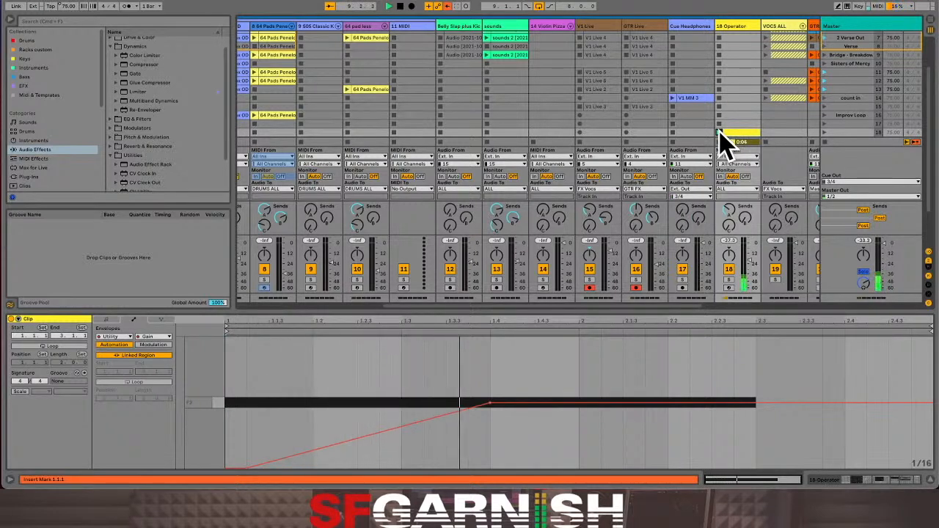
drag(753, 269, 751, 263)
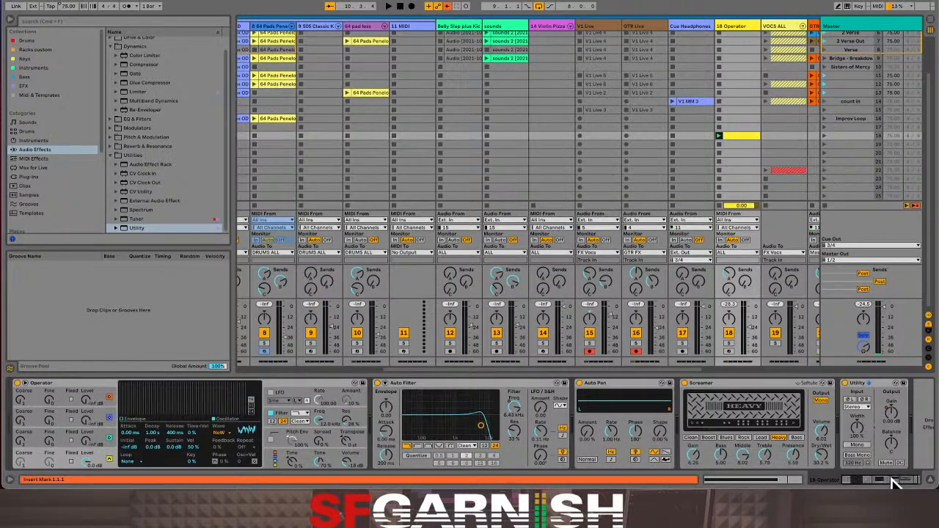
Set the Auto Pan amount to 77% and its rate to about 0.2 Hz while auditioning the yellow Operator clip
click(897, 479)
click(719, 136)
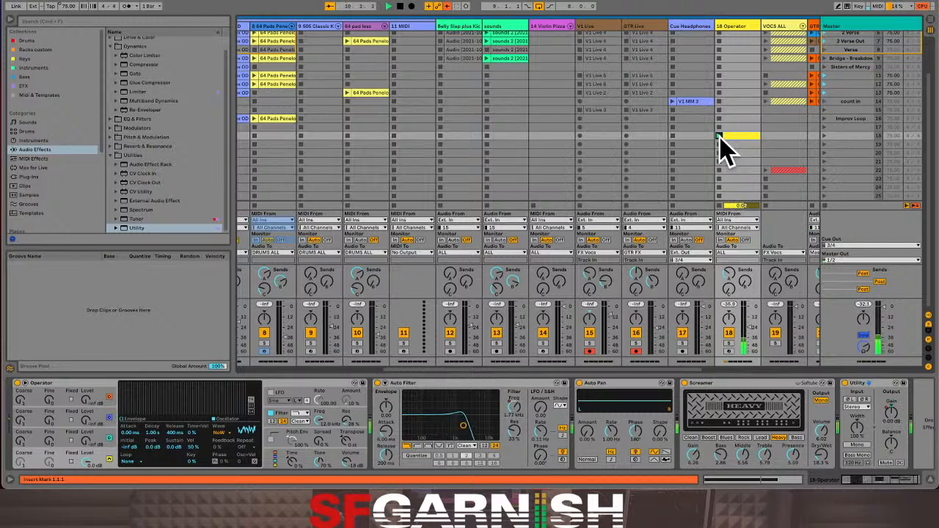
drag(590, 436, 618, 440)
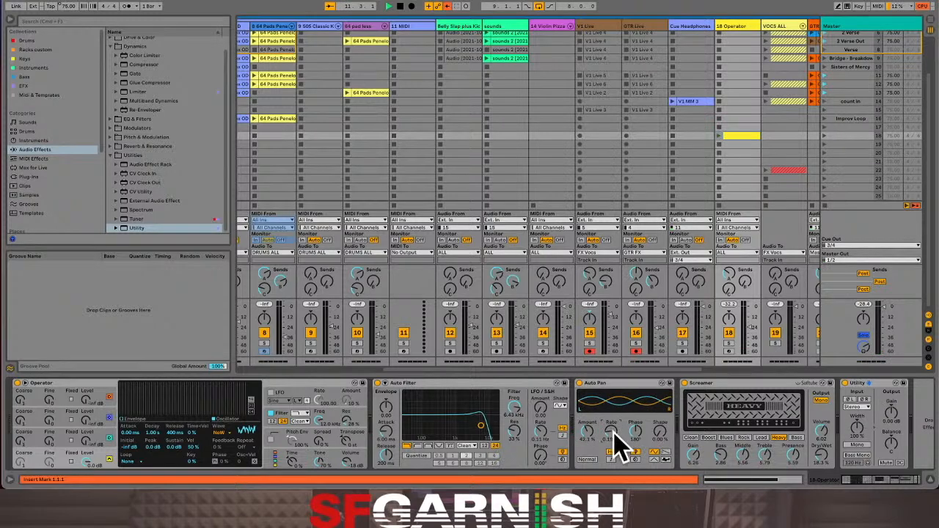
click(720, 136)
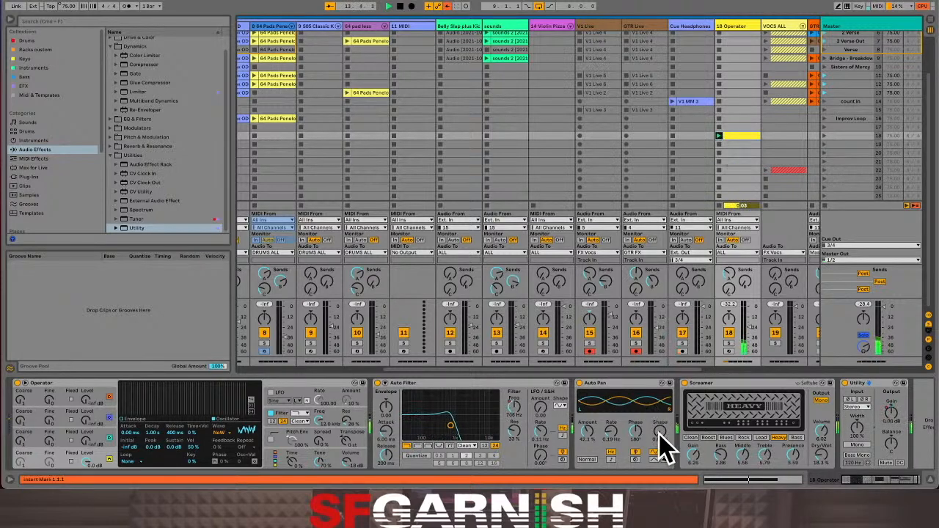
drag(631, 437, 587, 408)
click(719, 135)
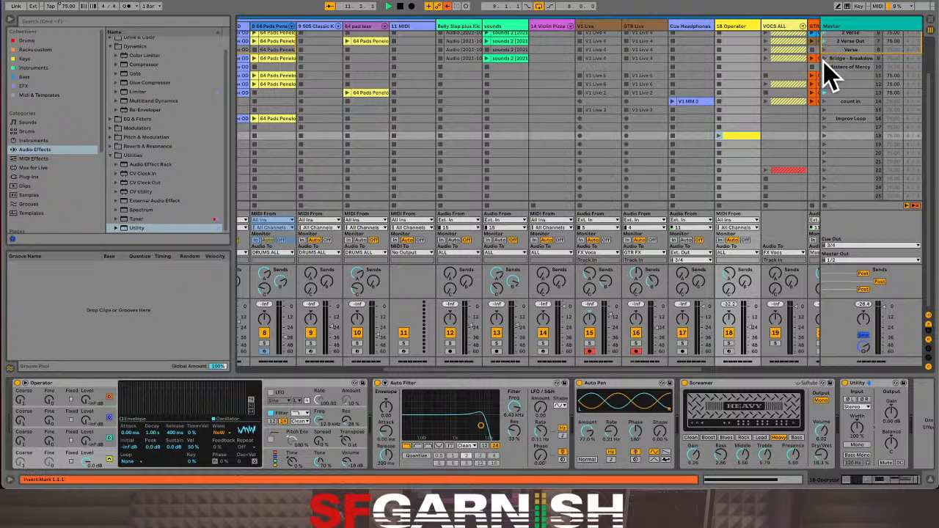
Launch the 2 Verse scene and play the yellow Operator clip over it twice
scroll(829, 70, up, 1)
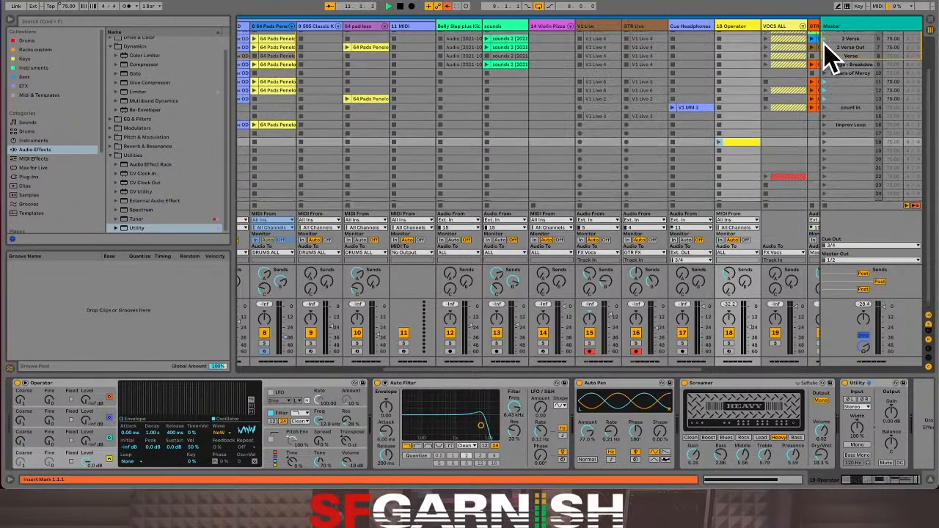
click(825, 40)
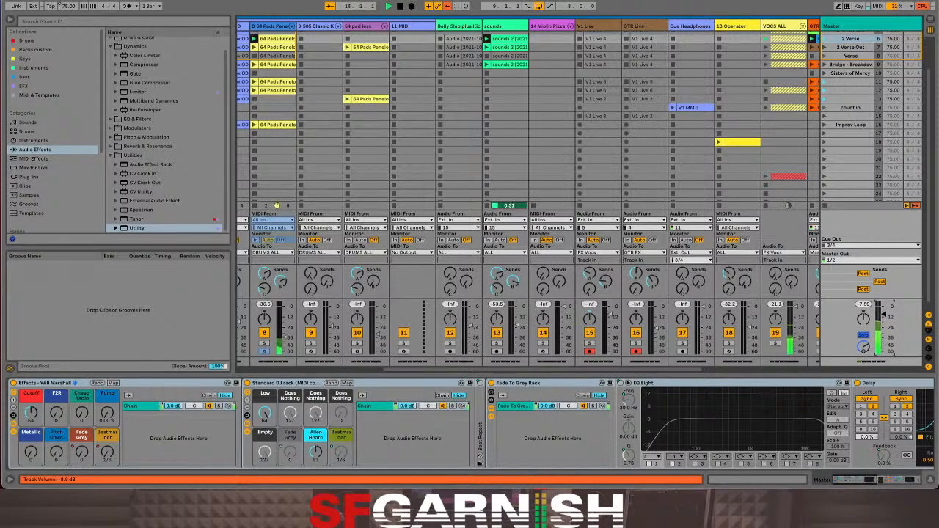
click(719, 153)
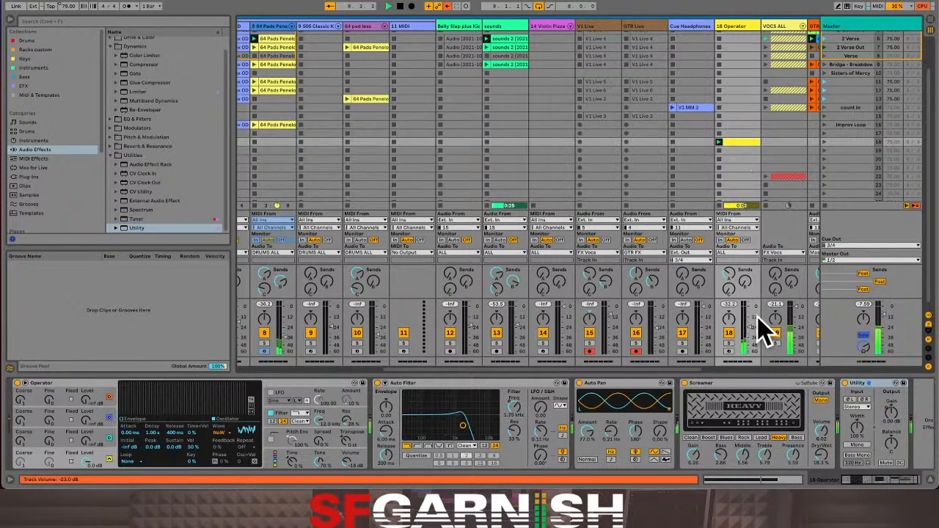
click(719, 142)
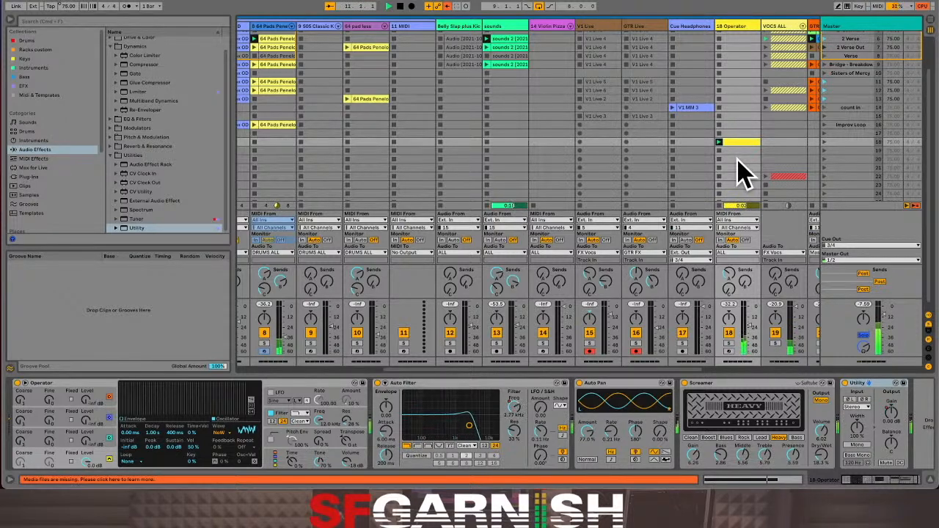
Adjust the 18 Operator track's effect sends and replay its yellow clip over the running scene
click(738, 207)
drag(738, 298, 744, 294)
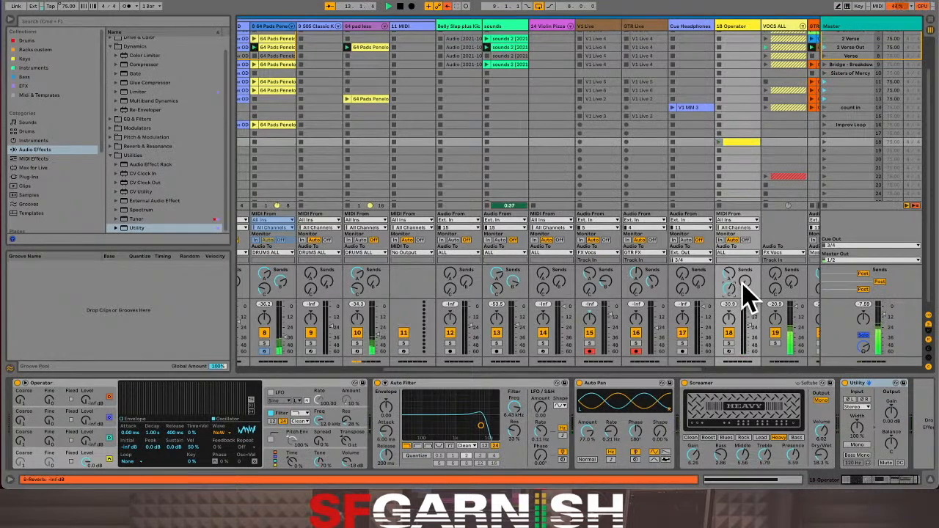
click(719, 142)
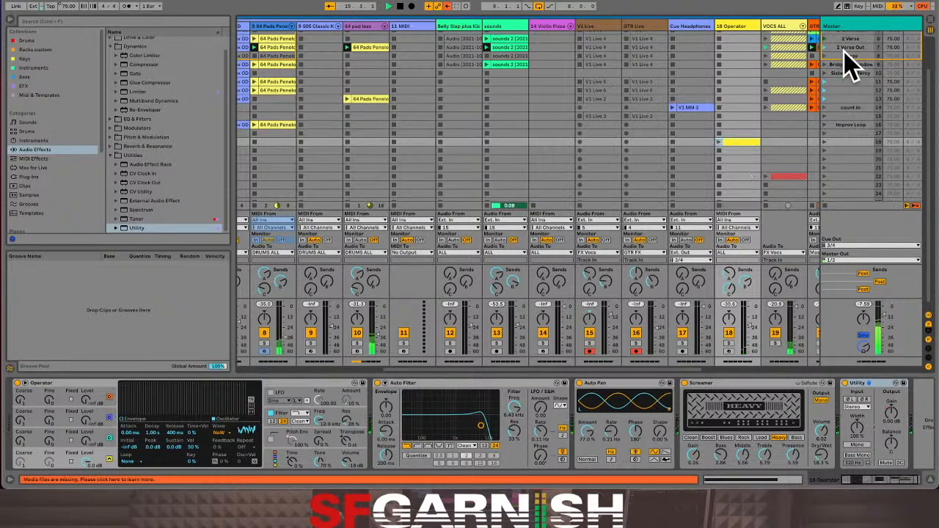
Activate the four disabled clips on the Belly Slap plus Kick track and audition its 2 Verse clip with the track soloed
scroll(837, 59, up, 1)
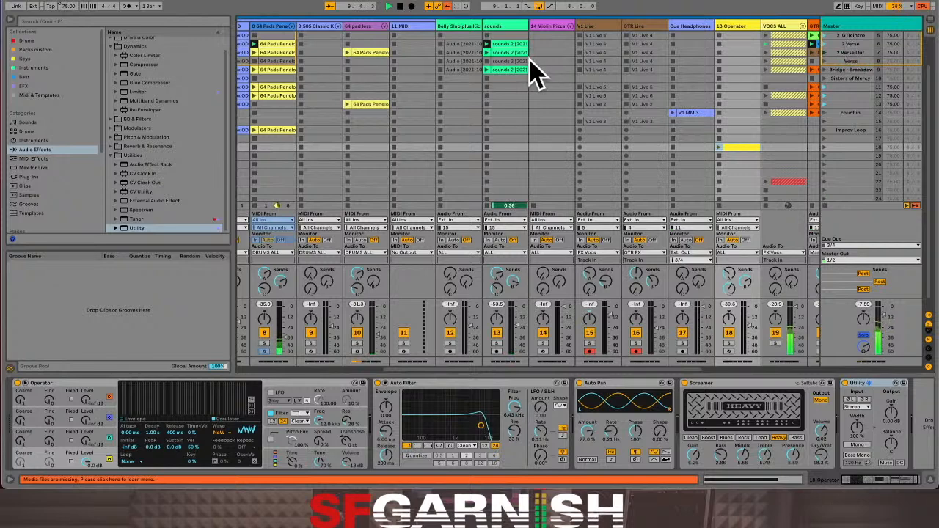
click(459, 43)
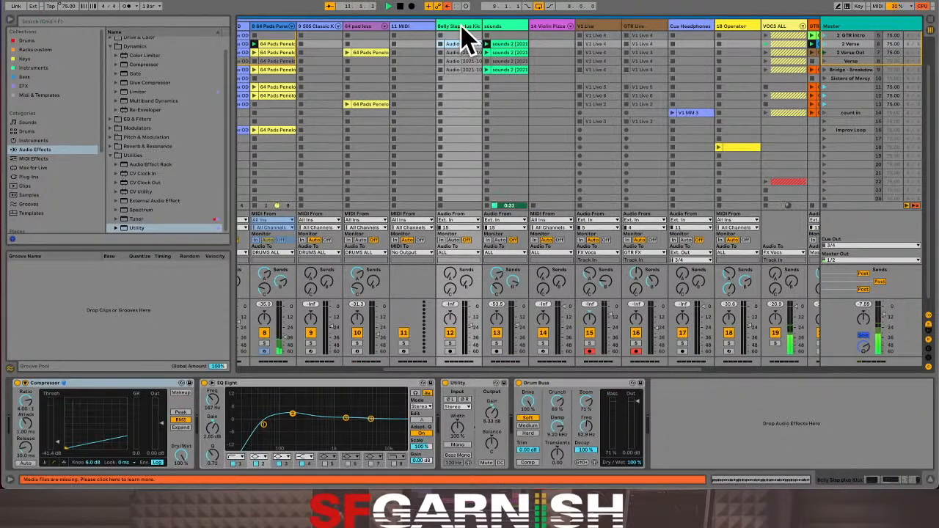
click(461, 26)
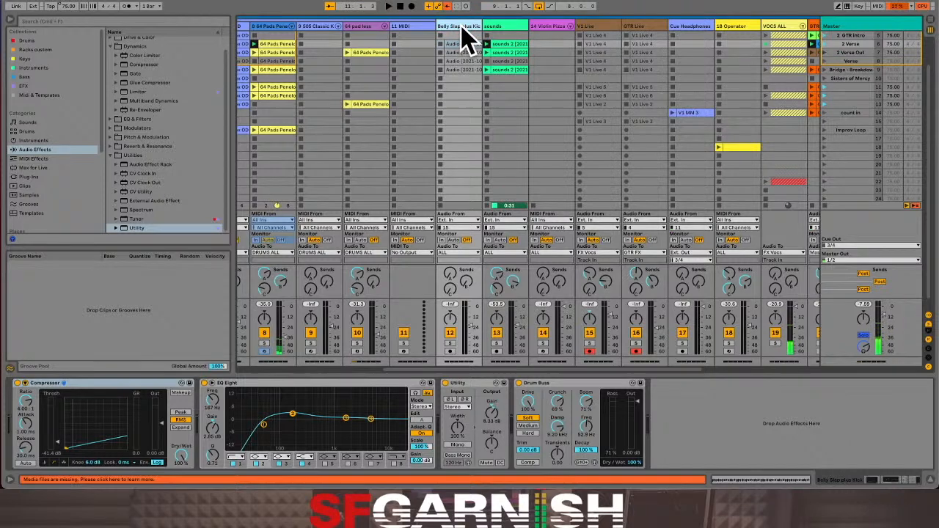
shift+click(462, 70)
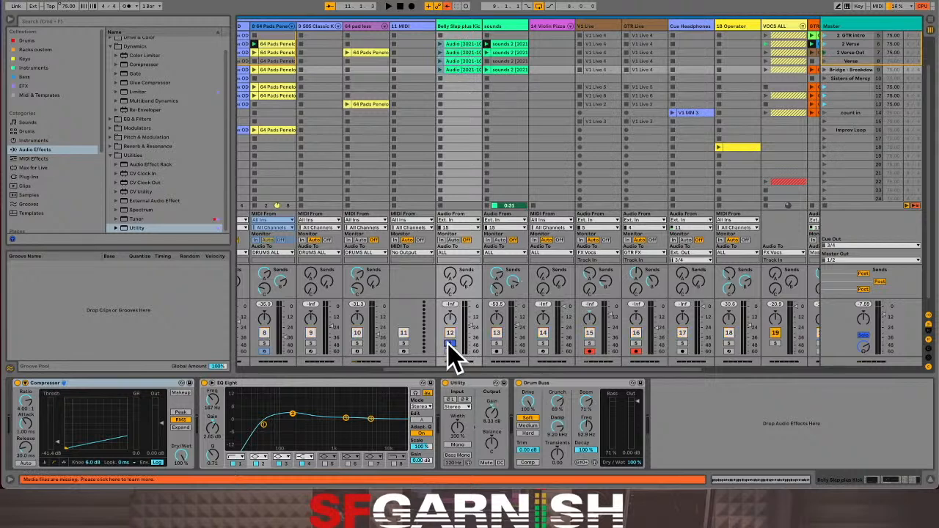
click(441, 45)
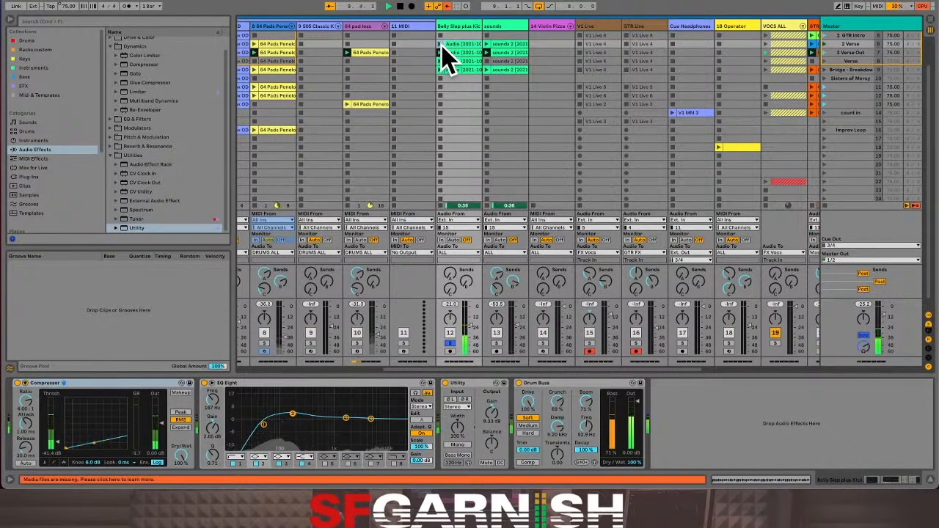
Unsolo the Belly Slap plus Kick track, deactivate its clips and rename the track Drummer Example Track
click(451, 343)
click(457, 36)
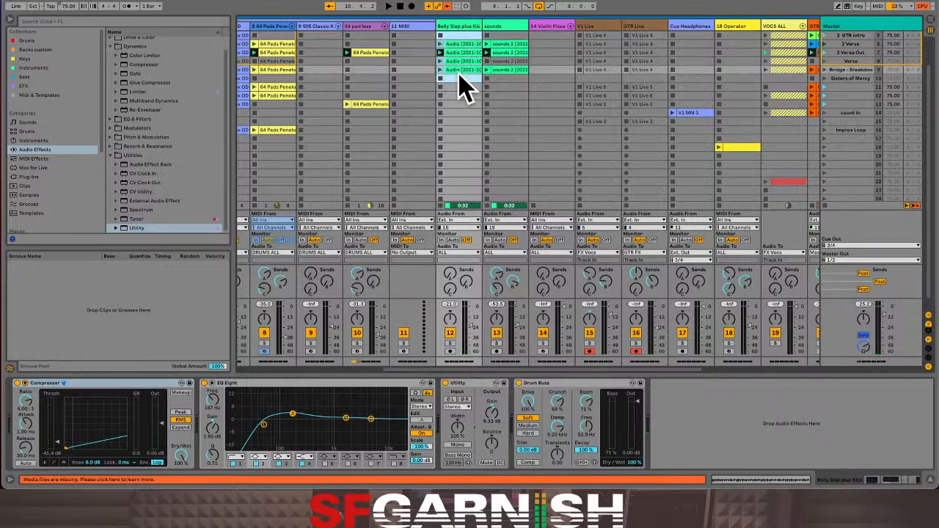
click(459, 26)
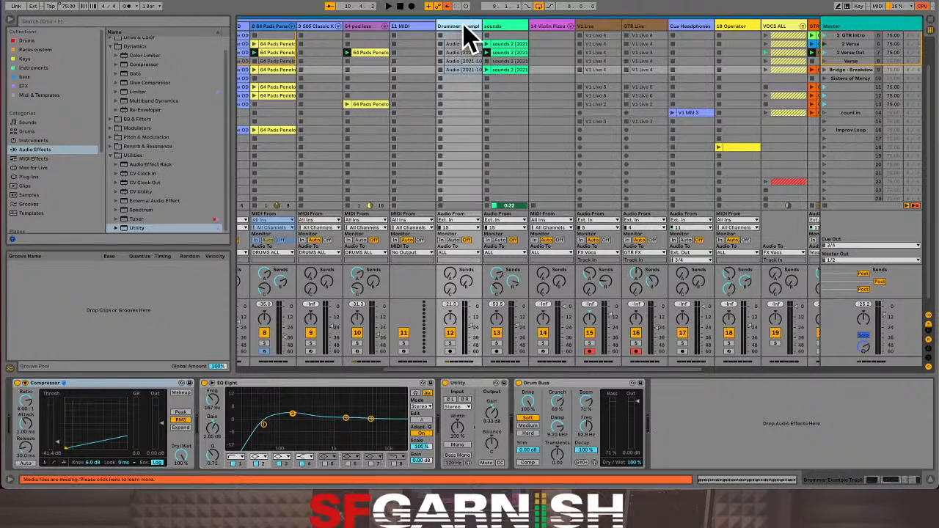
Arm the 14 Violin Pizzicato track, inspect its rack's Violin Solo Pizzicato chain and delete the whole track
click(551, 27)
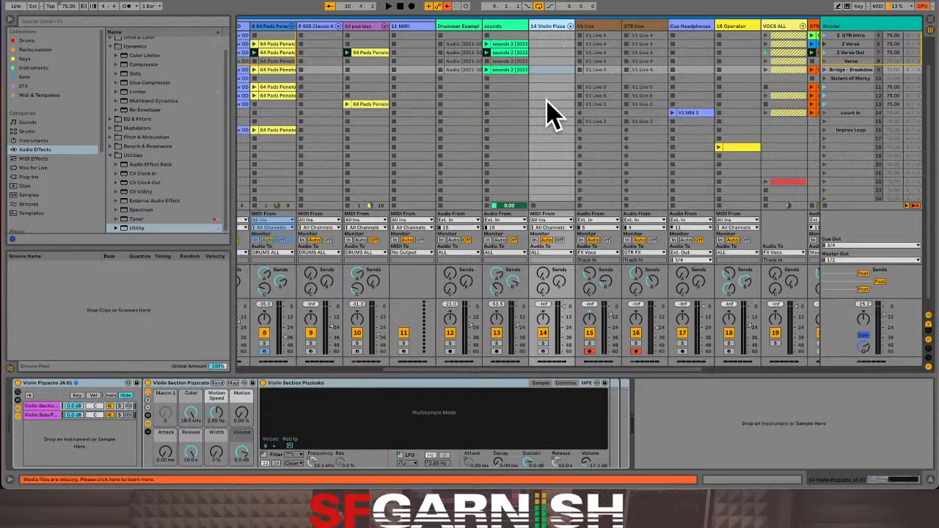
click(543, 352)
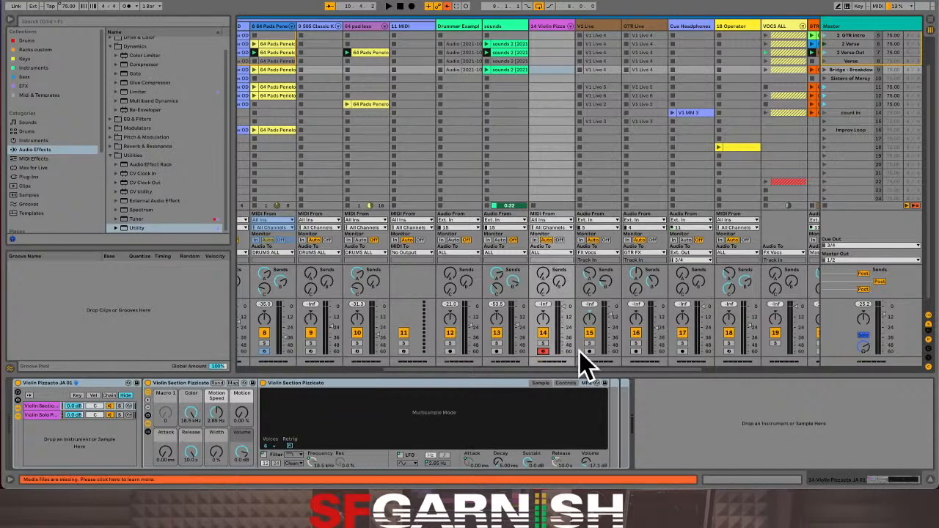
drag(579, 369, 396, 361)
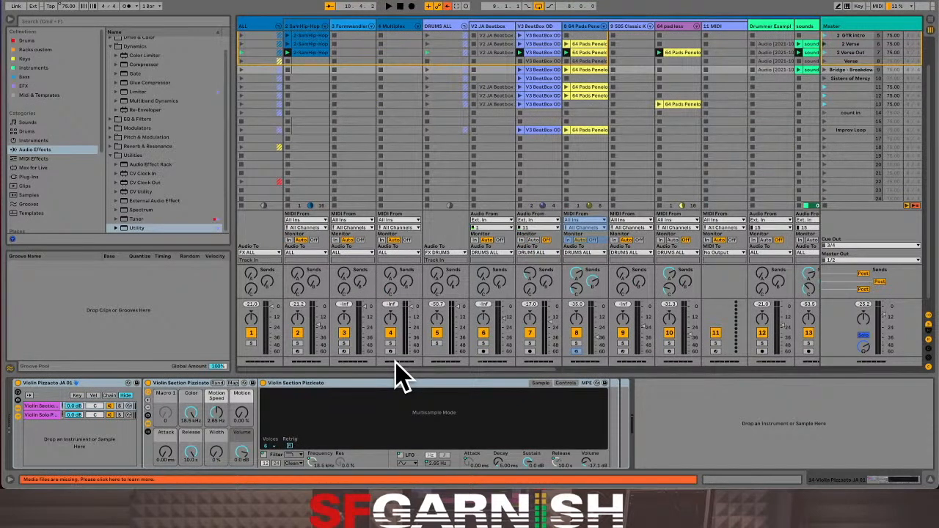
drag(397, 361, 520, 370)
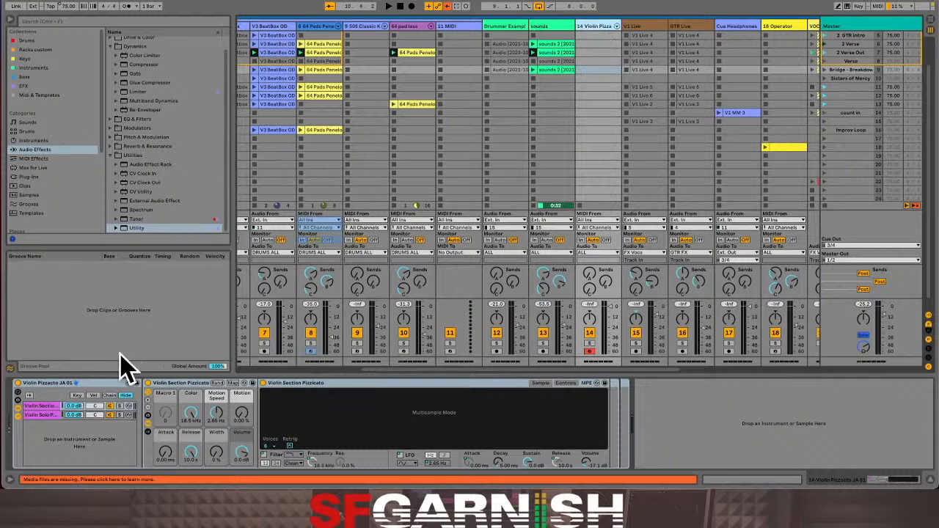
click(52, 416)
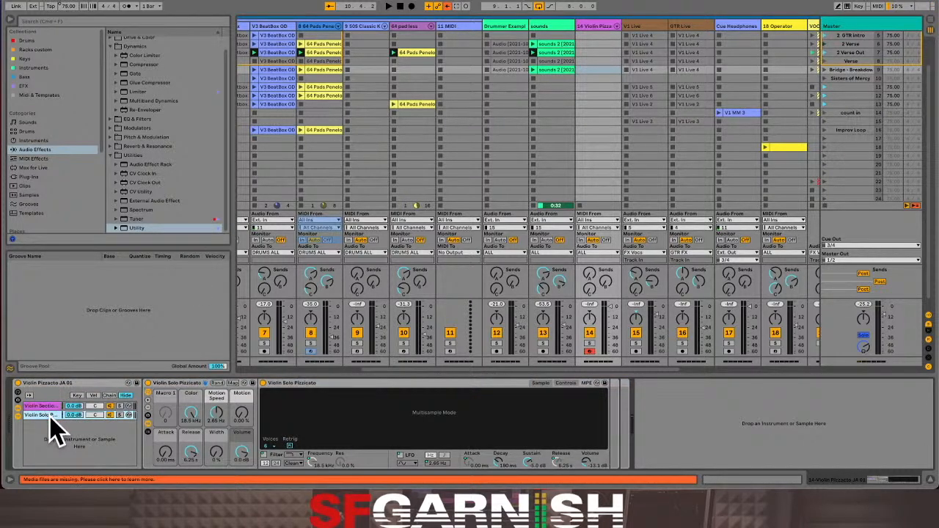
click(593, 28)
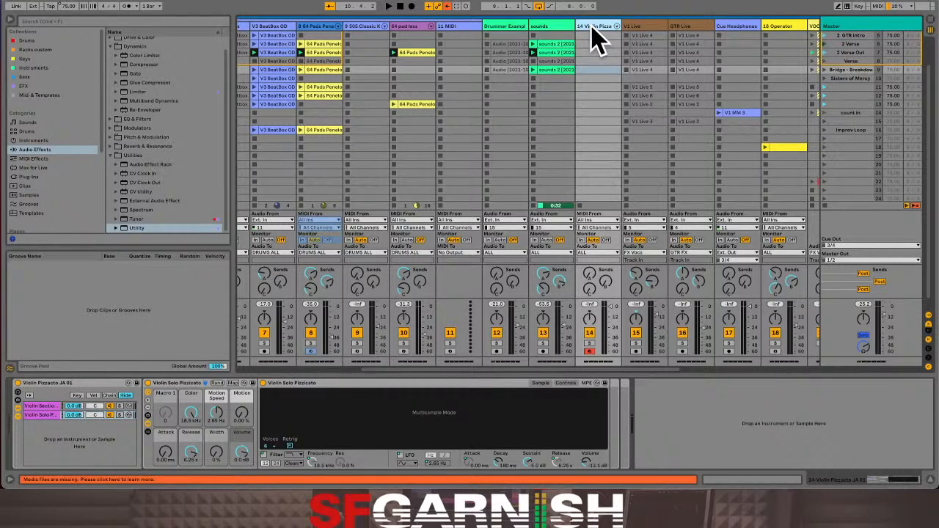
key(Delete)
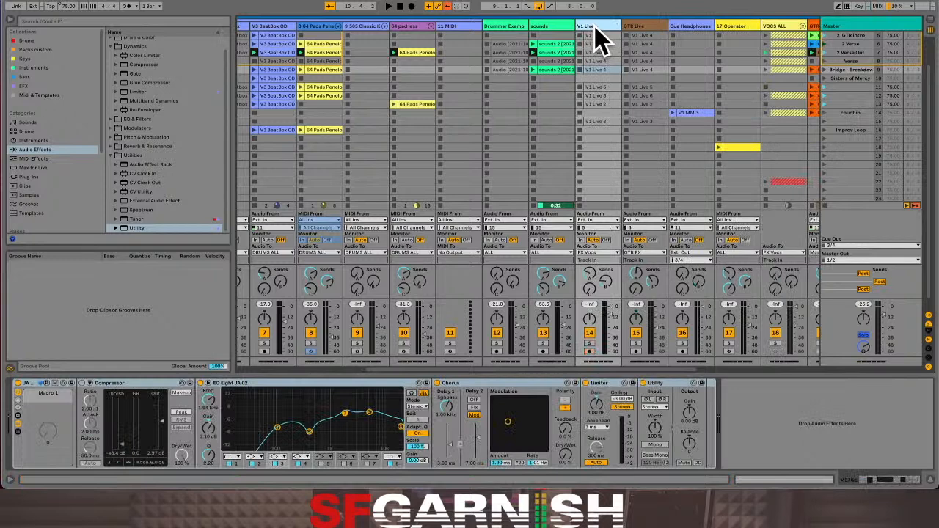
Check the V1 MM 3 clip on the Cue Headphones track and move the count in scene above all other scenes
click(690, 33)
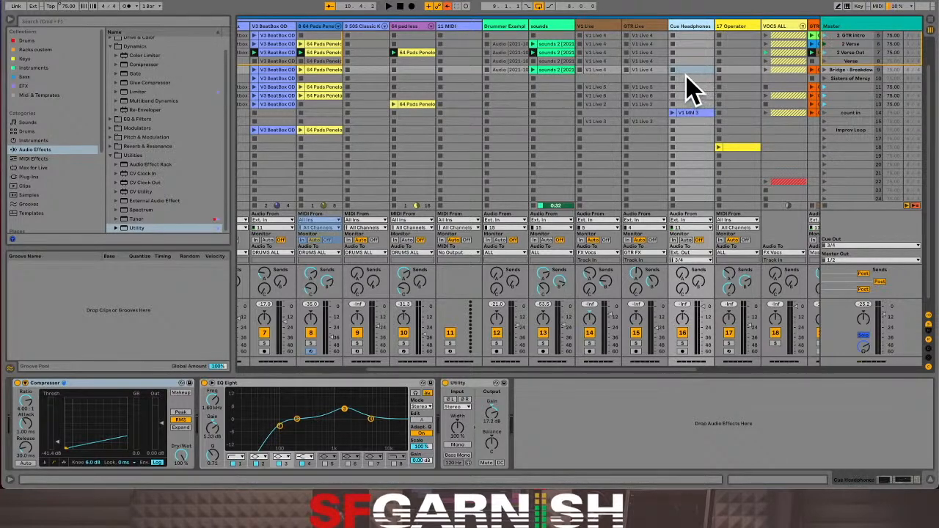
click(696, 114)
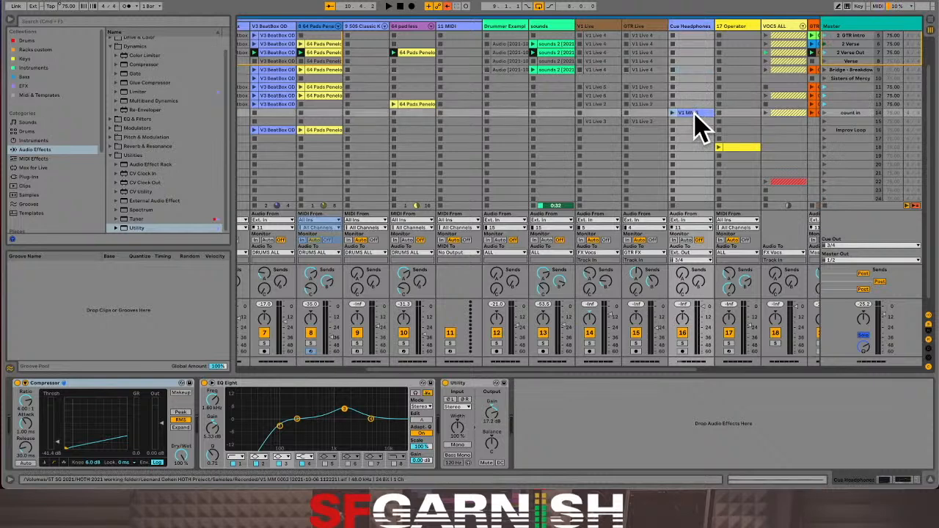
click(852, 115)
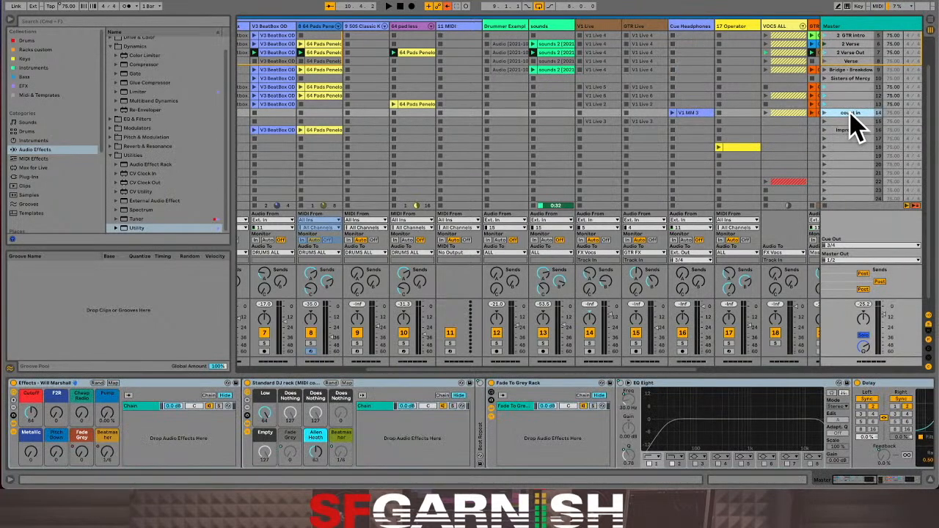
drag(851, 115, 853, 38)
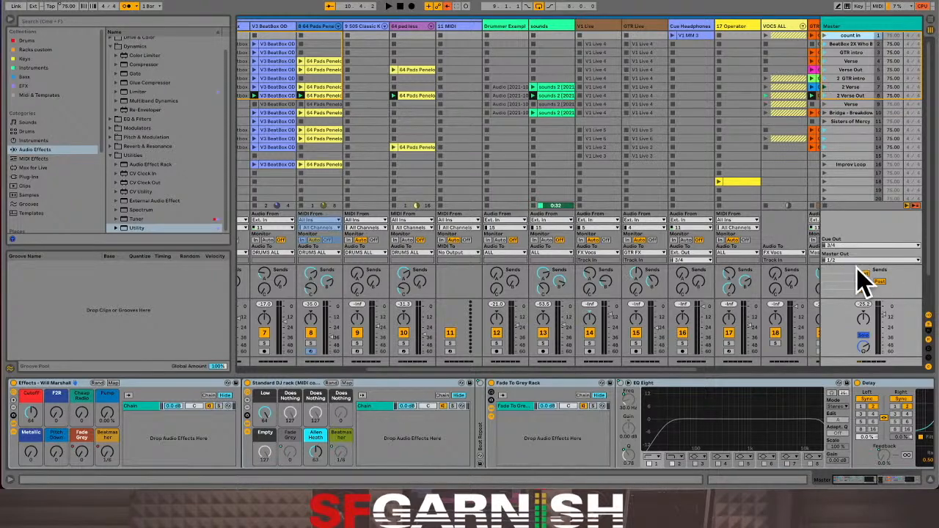
Move the count in scene down below Improv Loop, and the yellow Operator clip's scene to just after Bridge - Breakdown
click(839, 41)
click(852, 44)
drag(851, 41, 864, 185)
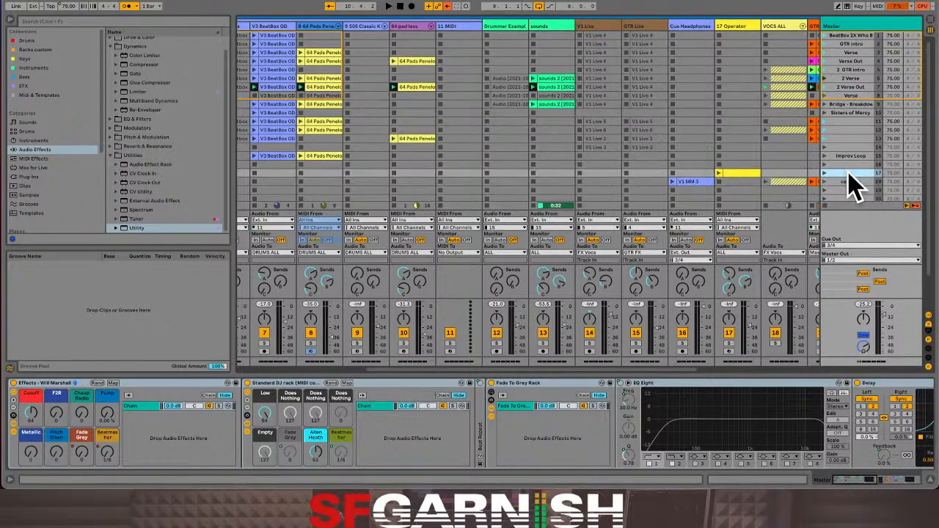
drag(849, 180, 846, 112)
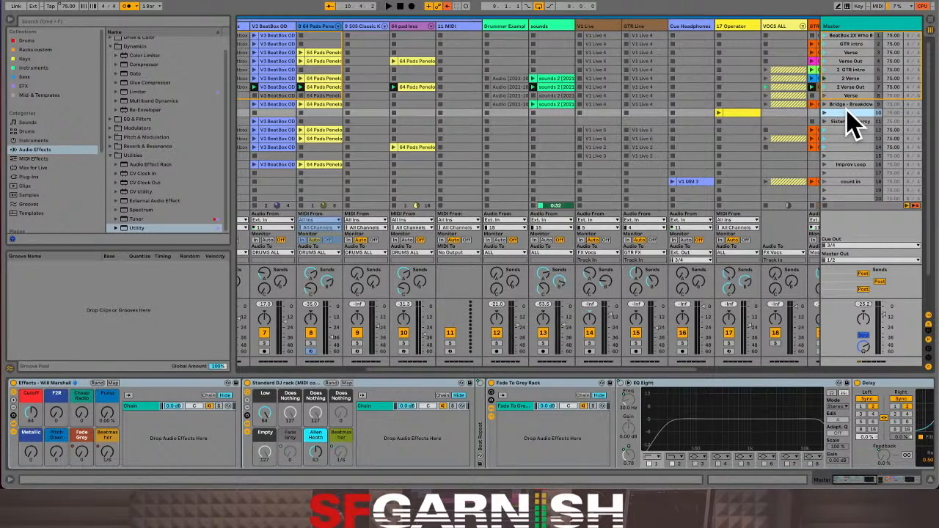
Launch the BeatBox 2X scene and move the GTR intro, Verse and Verse Out scenes to just below count in
click(848, 61)
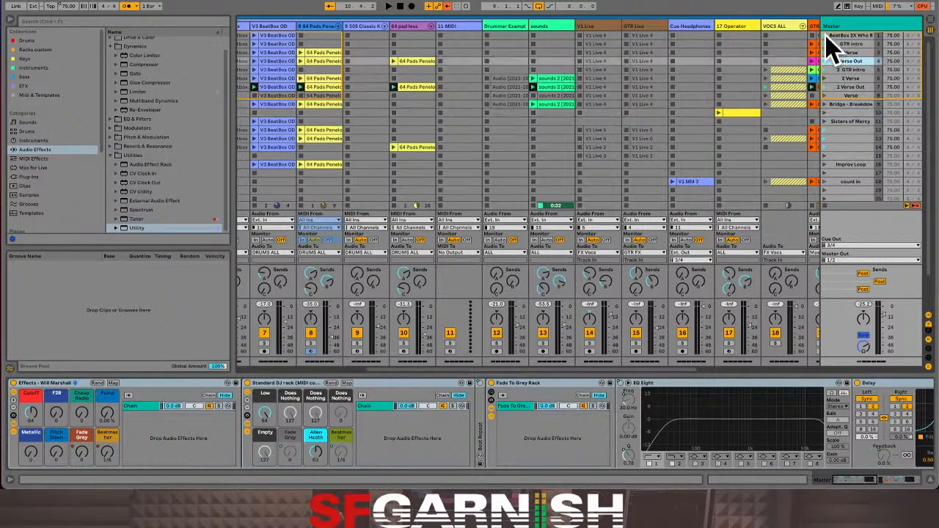
click(828, 36)
click(837, 45)
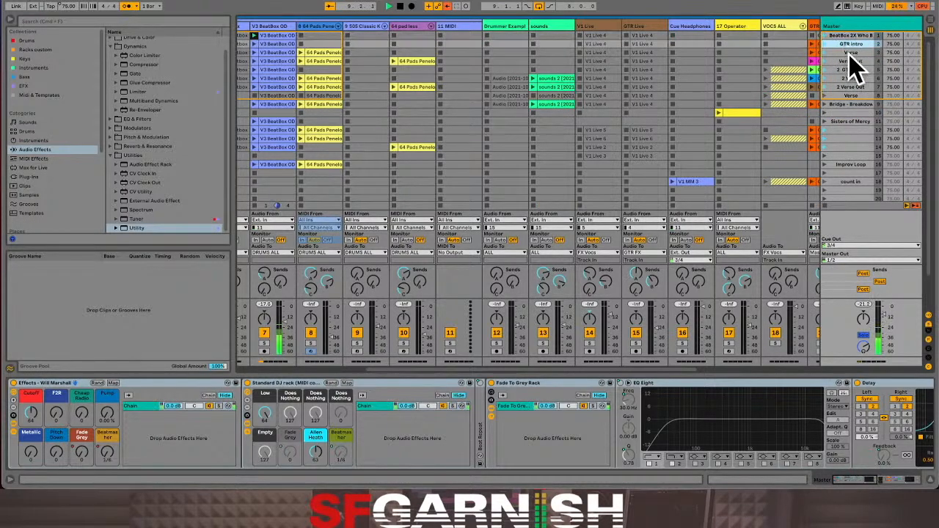
click(853, 61)
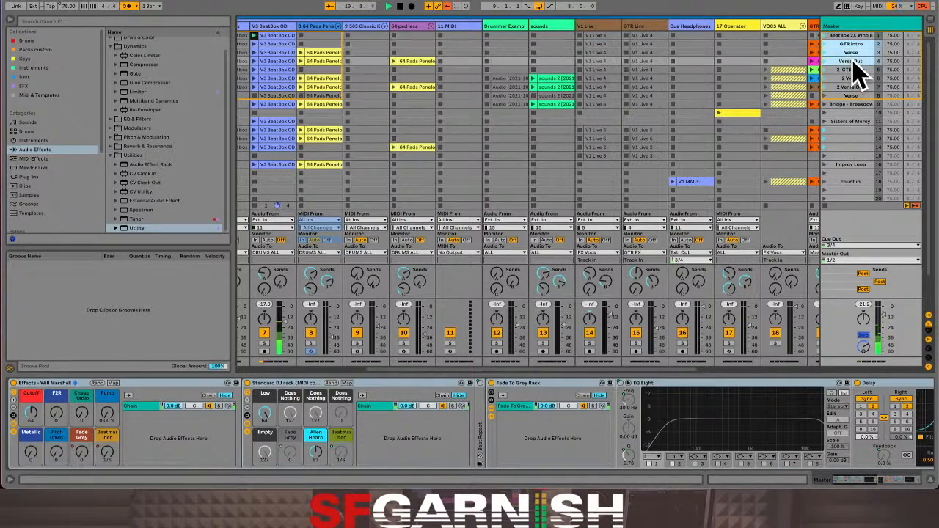
drag(860, 73, 853, 188)
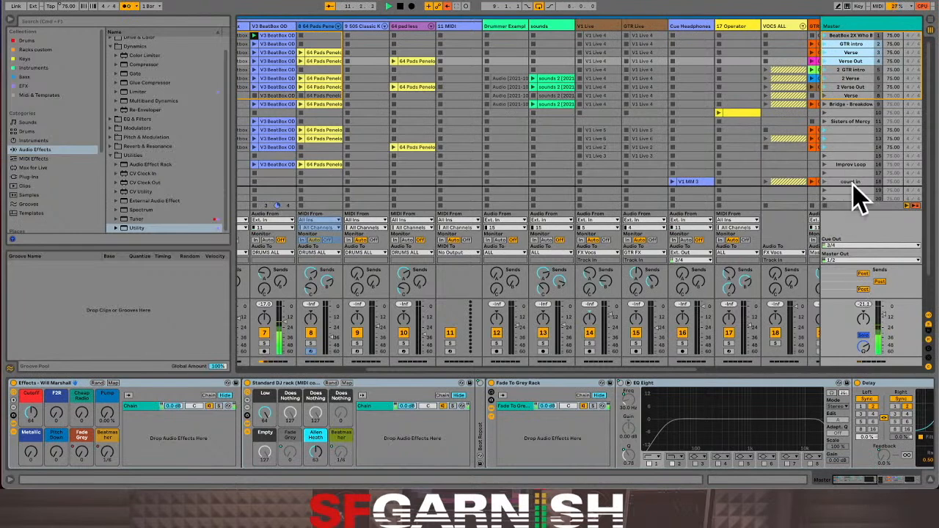
Launch the 2 GTR intro scene and audition the set from there while reviewing the playing tracks
click(846, 37)
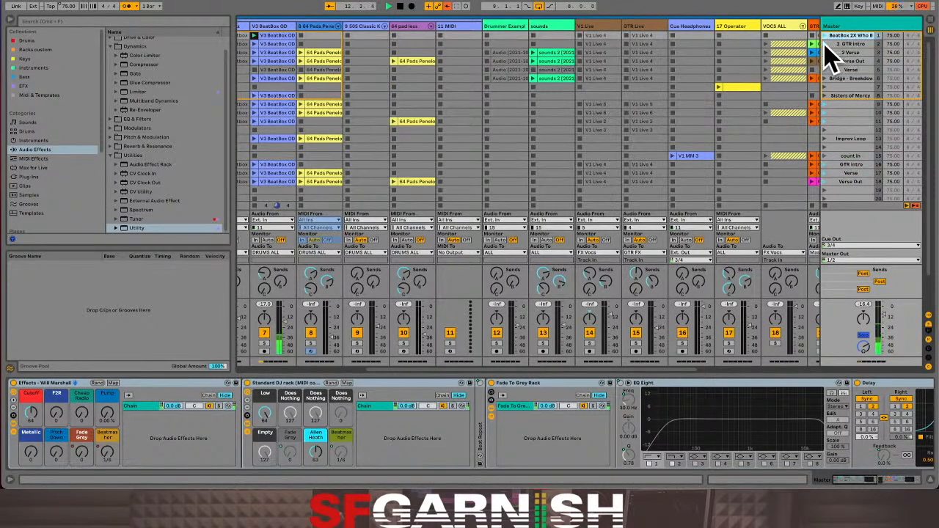
click(825, 43)
drag(839, 43, 851, 164)
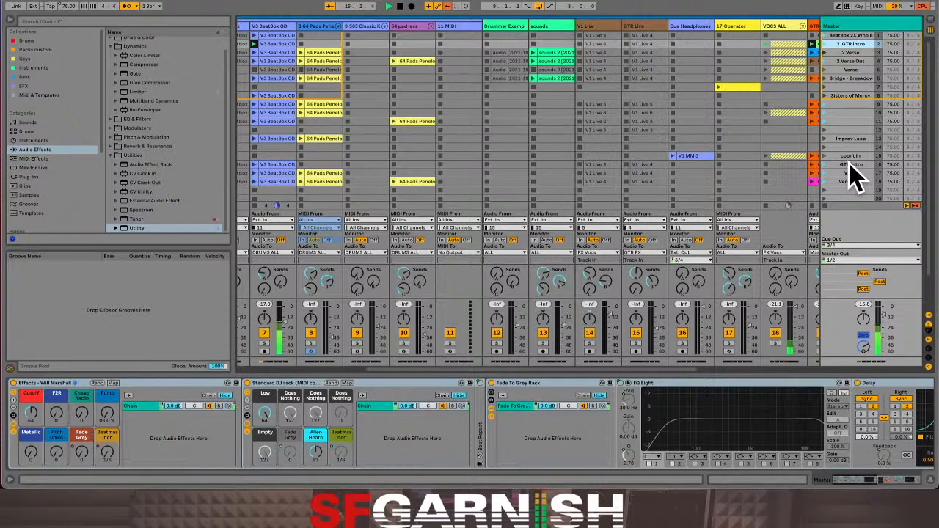
drag(852, 165, 851, 166)
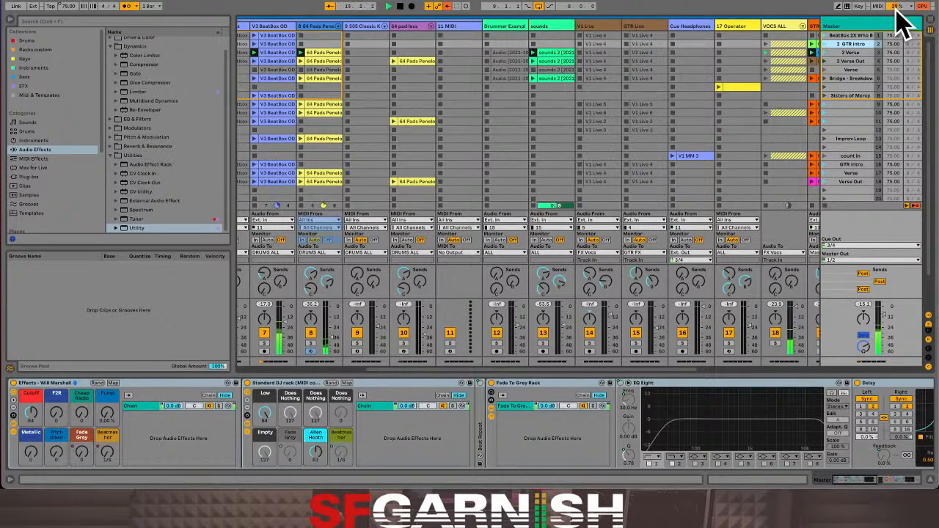
drag(499, 373, 473, 378)
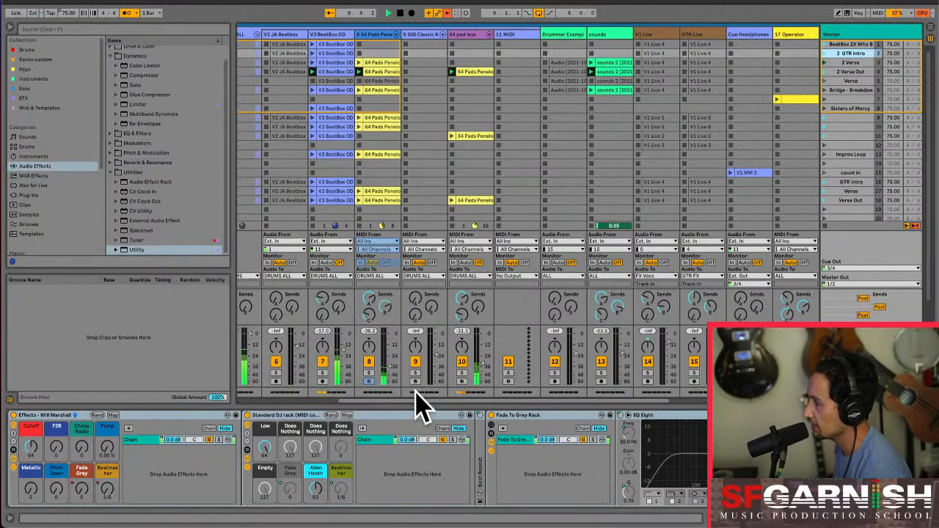
drag(470, 407, 345, 399)
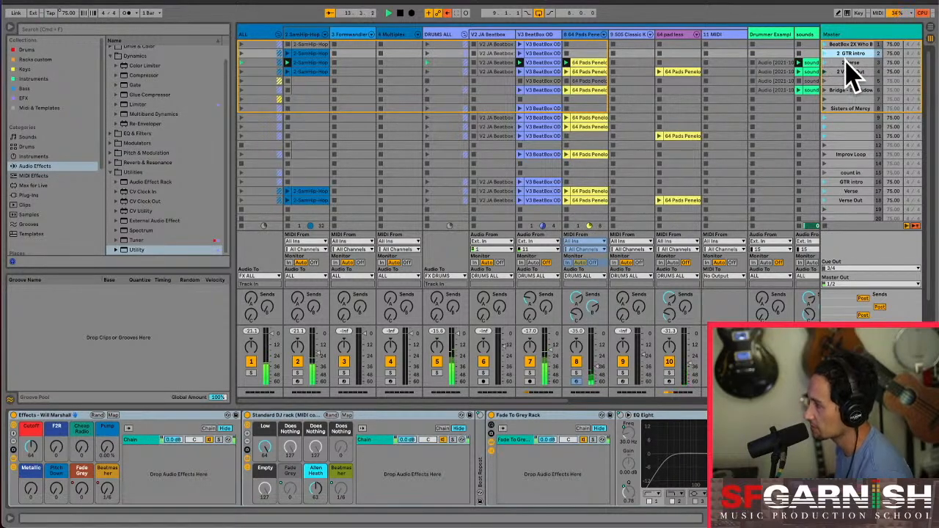
Launch the Verse scene between 2 Verse Out and Bridge - Breakdown and rename it Vocals Only
click(827, 82)
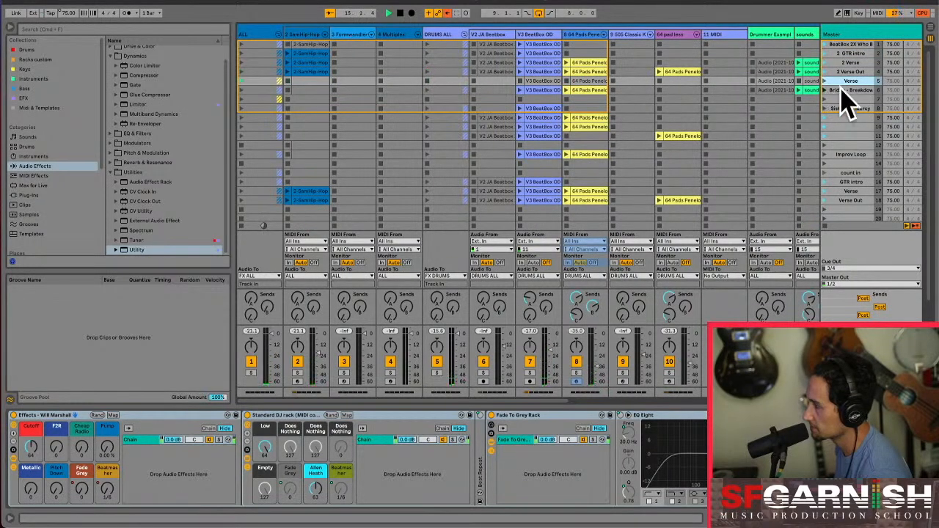
key(super+r)
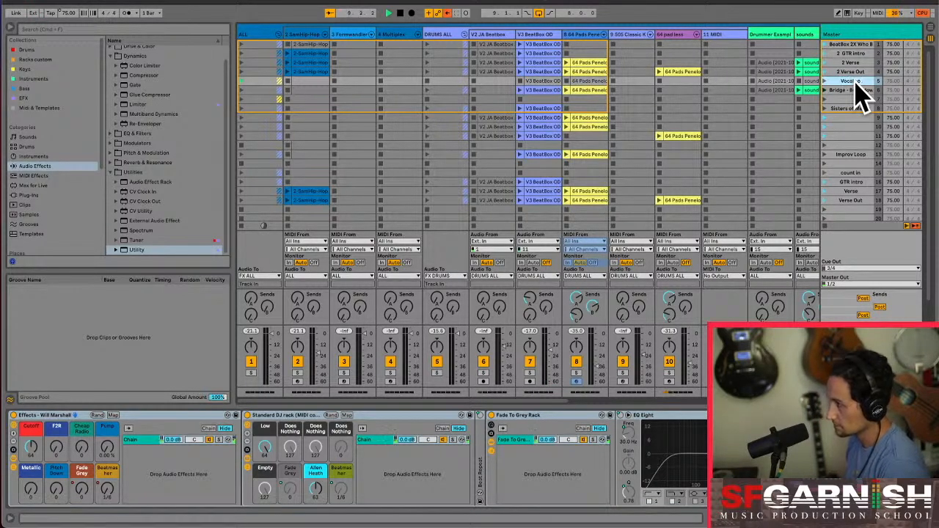
text(Vocals Only)
key(Return)
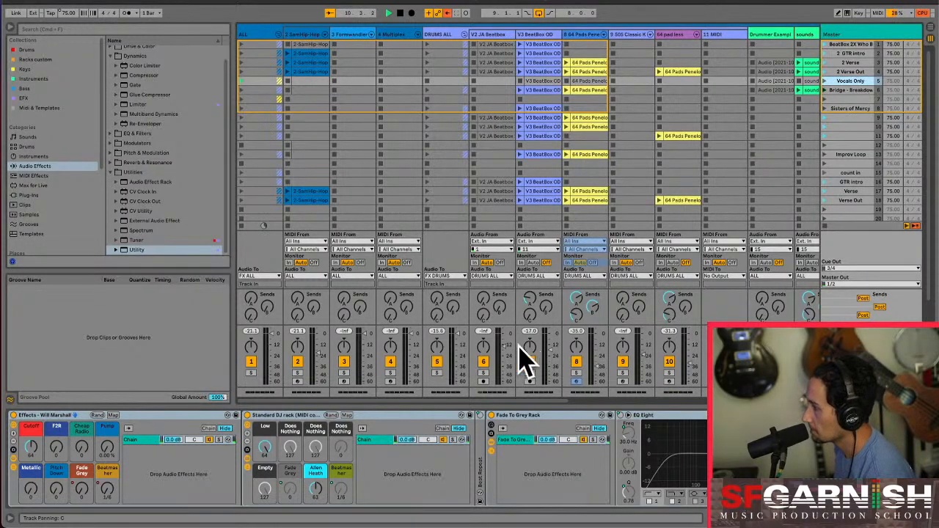
Unfold the VOCS ALL group, select the playing V1 MM 2 clip on track 24 and solo V1 MM track 25
drag(462, 409, 692, 413)
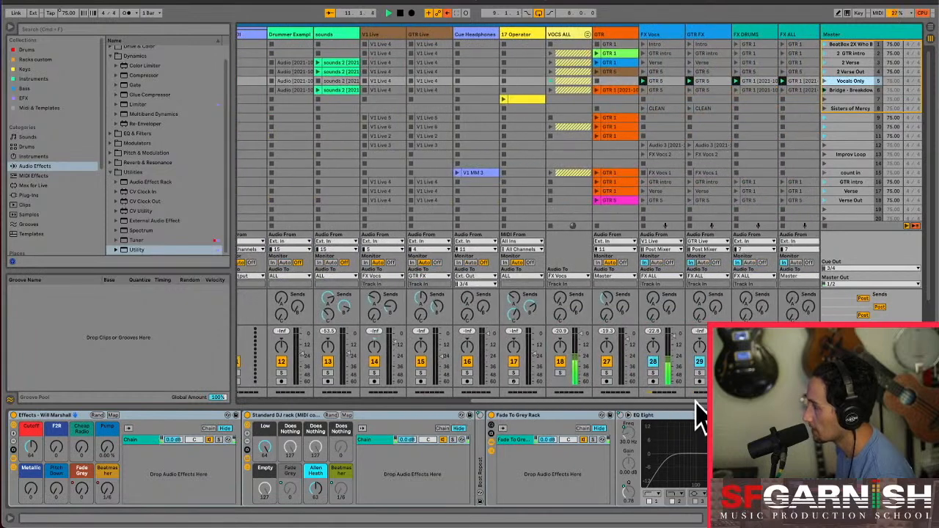
click(548, 35)
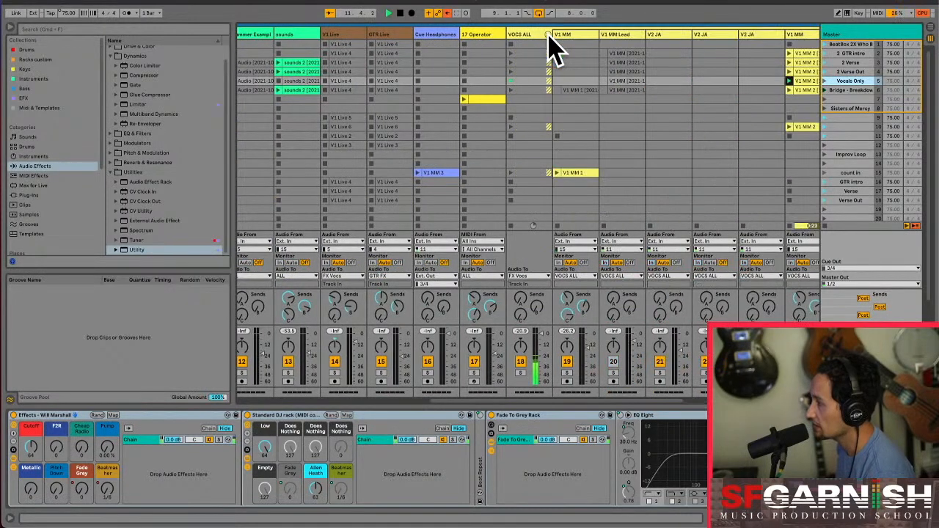
drag(518, 413, 662, 408)
click(456, 92)
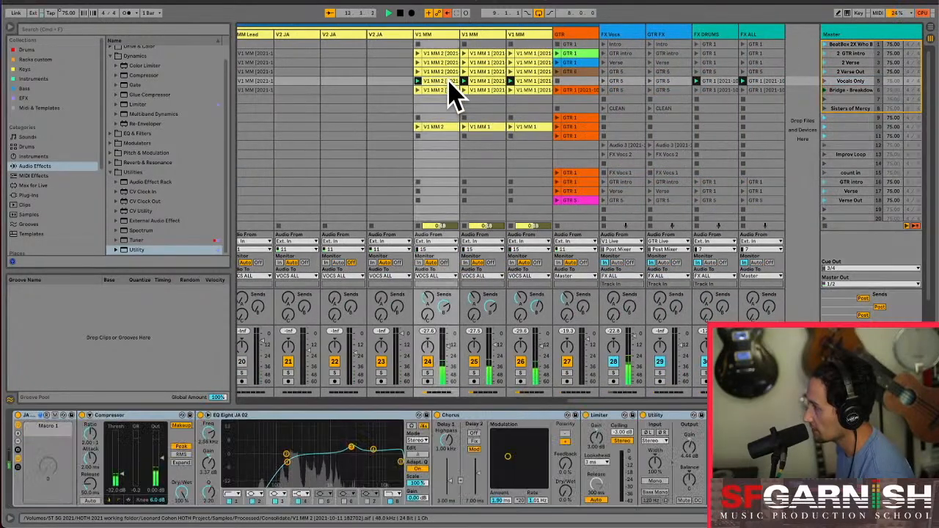
click(475, 373)
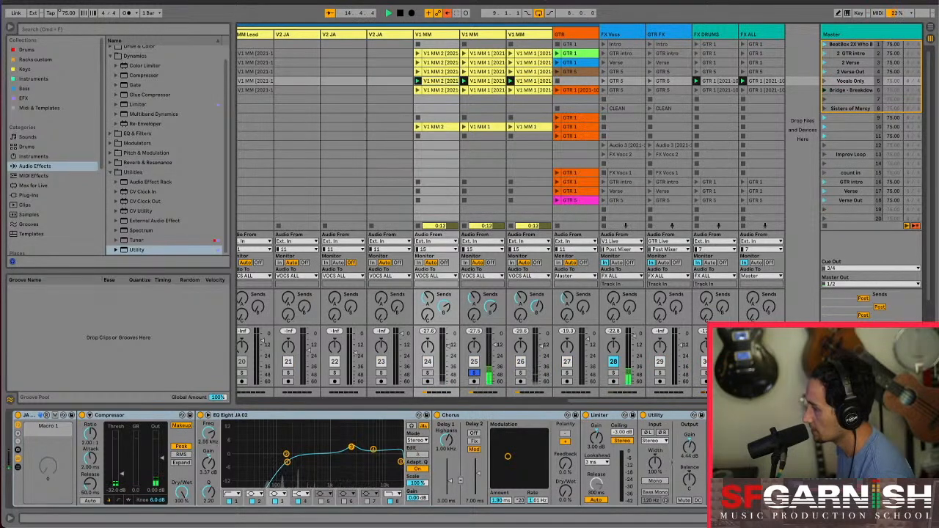
Raise the EQ Eight low-cut frequency to about 774 Hz on V1 MM track 24 and about 485 Hz on V1 MM track 25
key(shift+Tab)
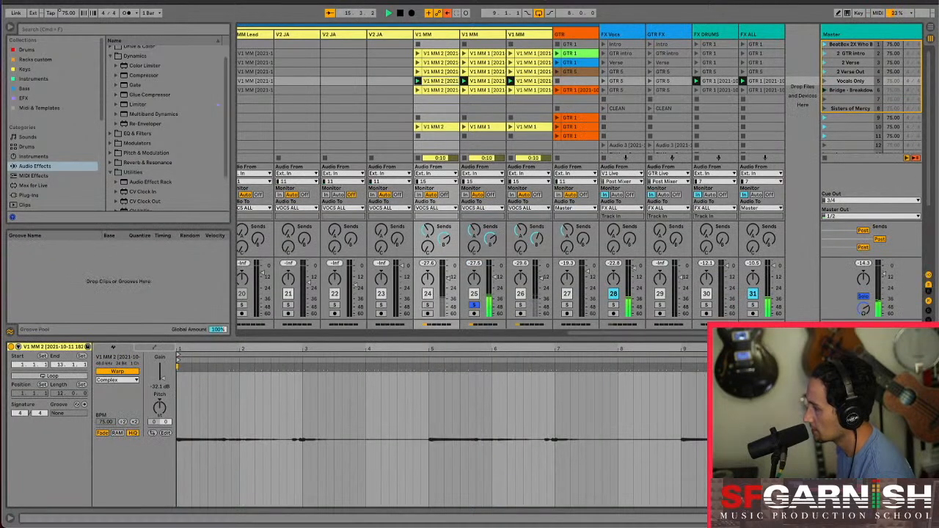
key(shift+Tab)
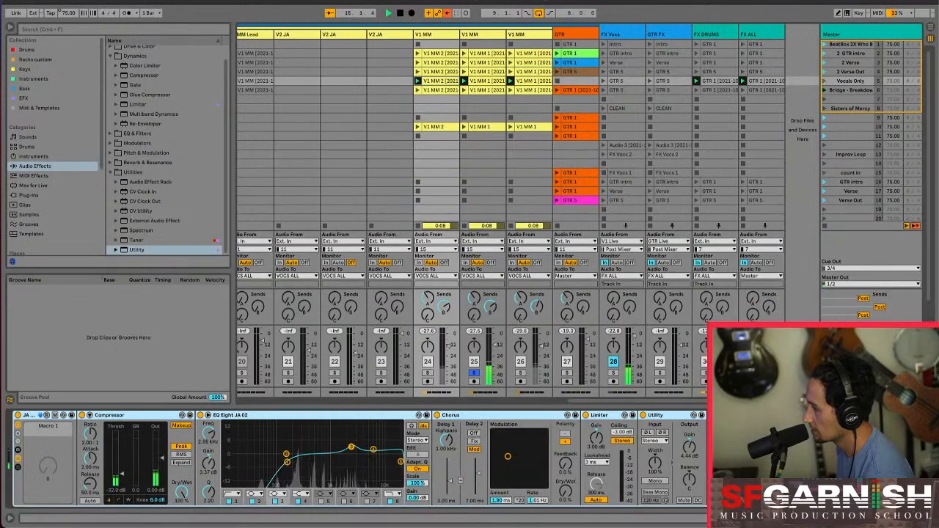
drag(287, 464, 325, 462)
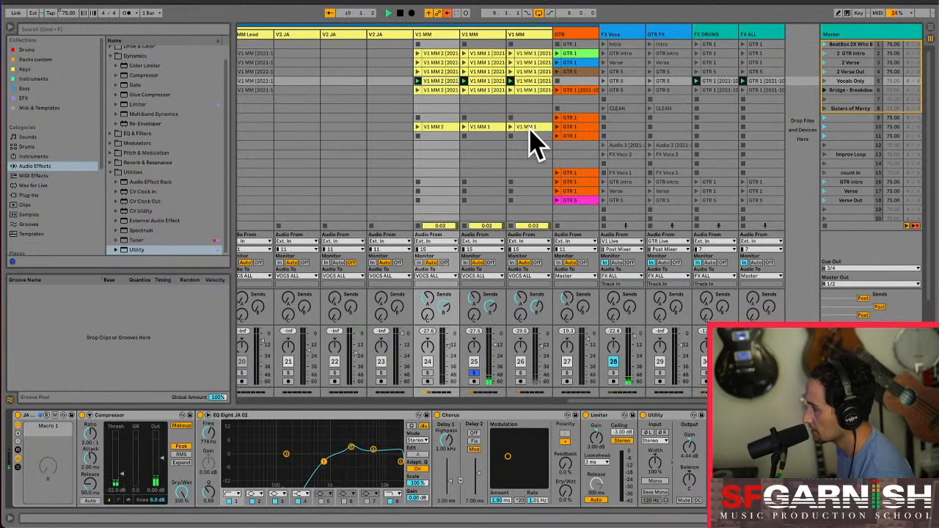
click(481, 34)
drag(287, 461, 316, 461)
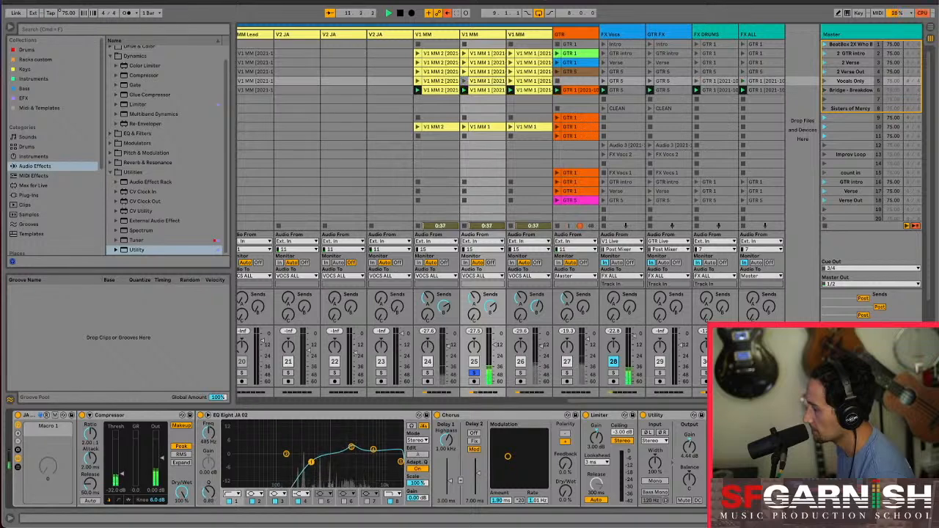
Switch the EQ Eight low cut on V1 MM track 25 to a steeper slope and set its frequency to about 272 Hz
click(234, 493)
click(237, 440)
drag(309, 462, 306, 461)
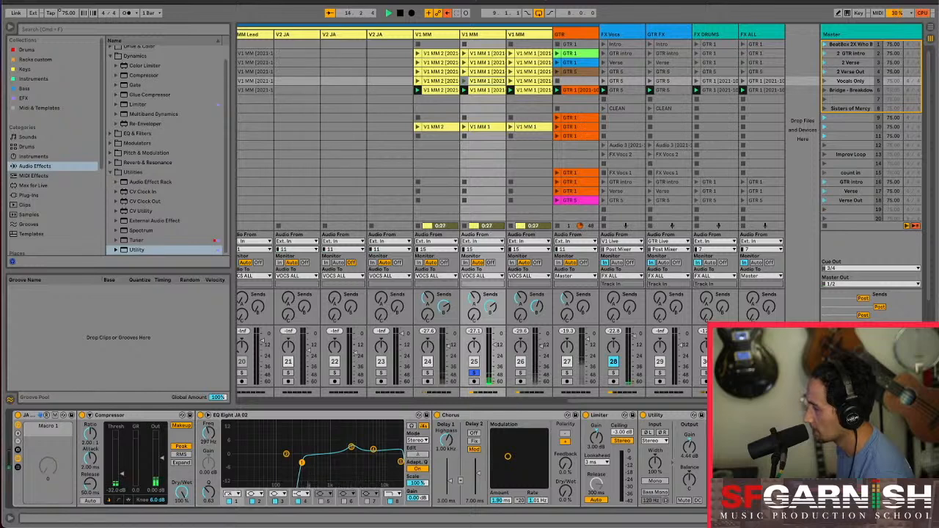
drag(302, 462, 300, 463)
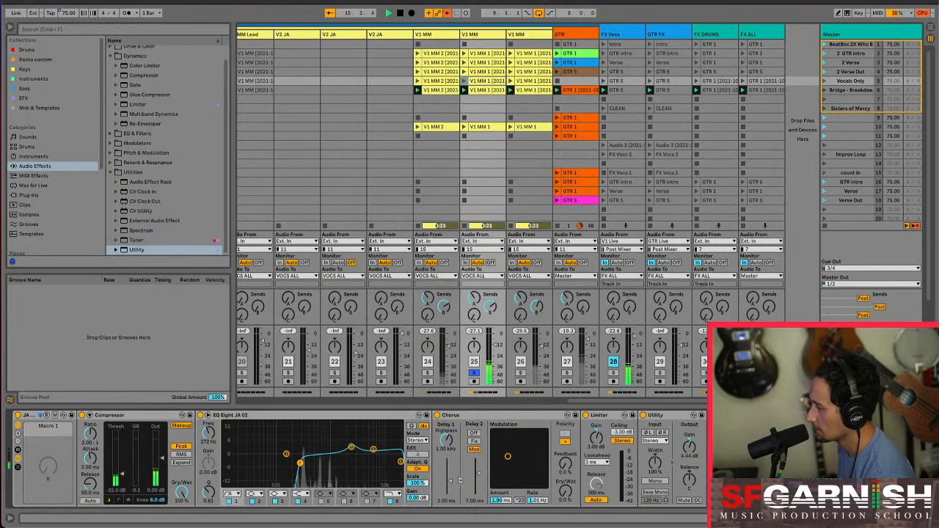
Solo V1 MM track 24, make its EQ Eight low cut steeper and lower the cutoff to about 383 Hz
click(427, 373)
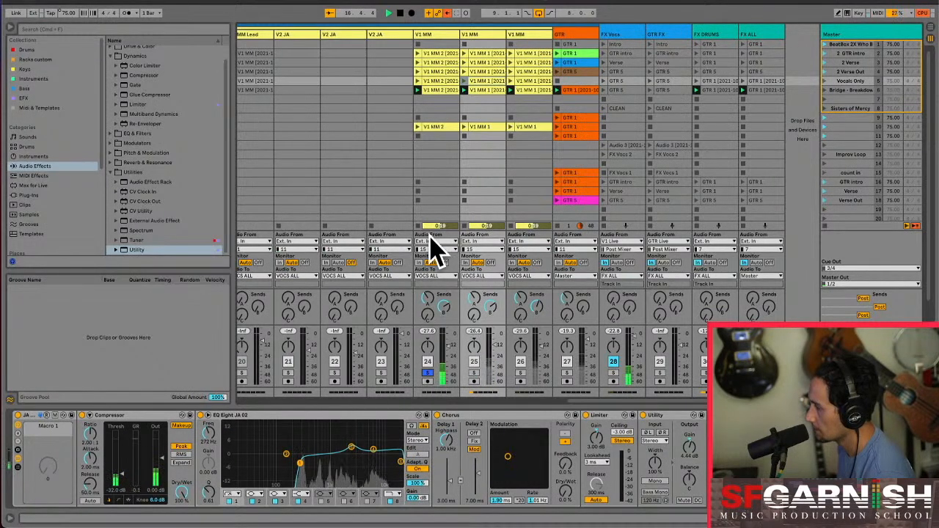
click(447, 42)
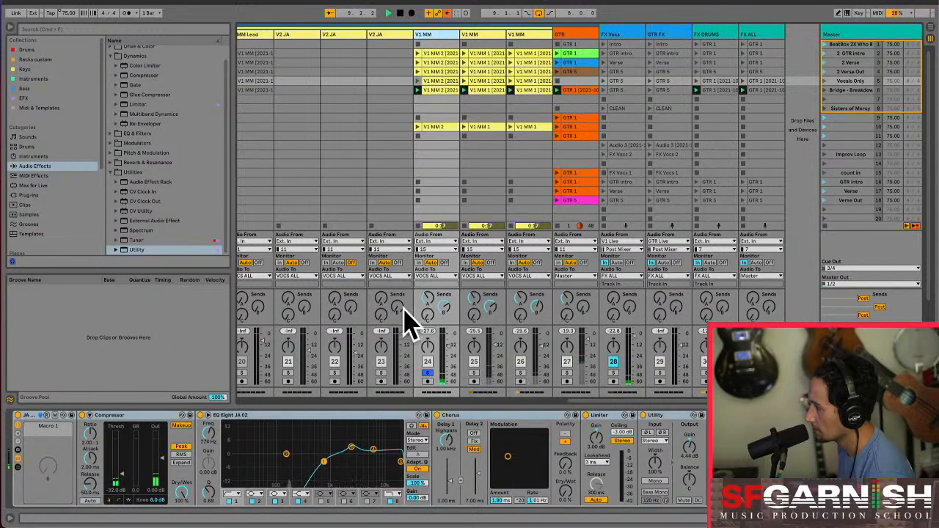
click(232, 494)
click(245, 434)
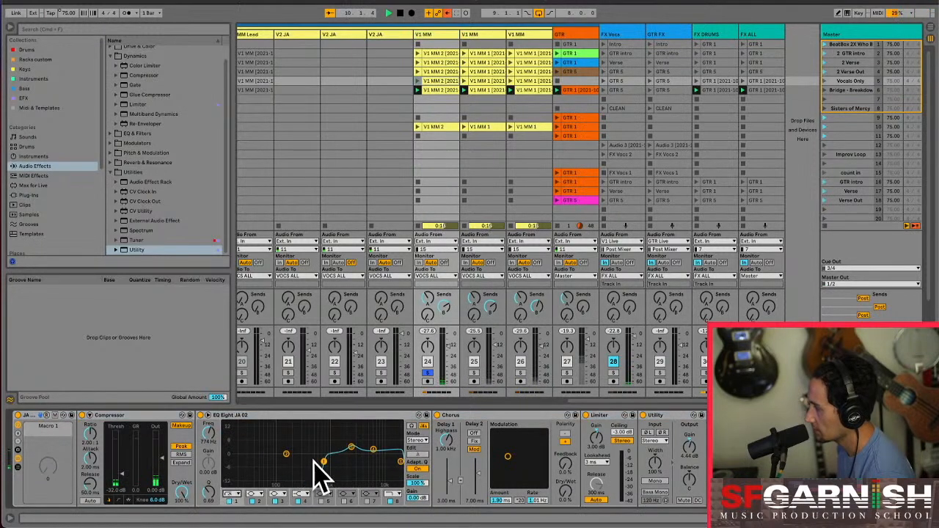
drag(324, 461, 303, 461)
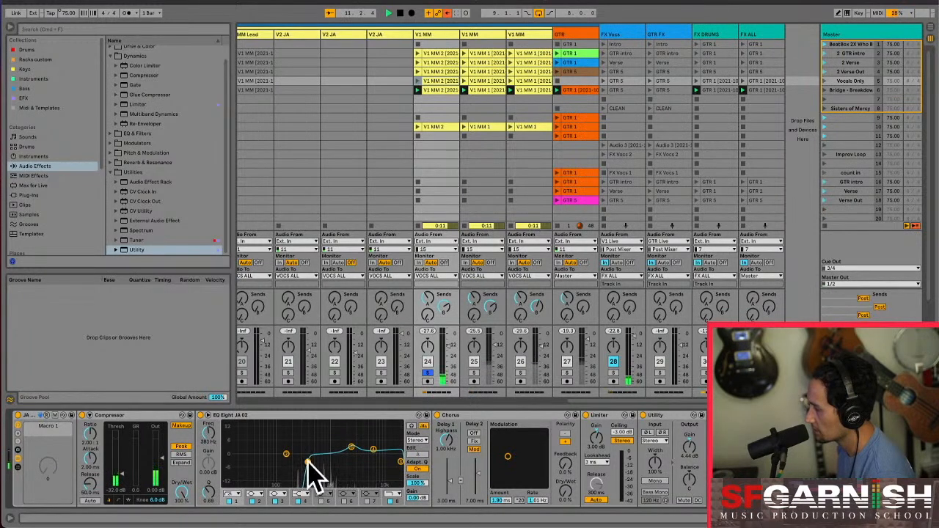
Solo V1 MM track 26, give its EQ Eight low cut a steeper slope and set the cutoff to about 170 Hz
click(520, 373)
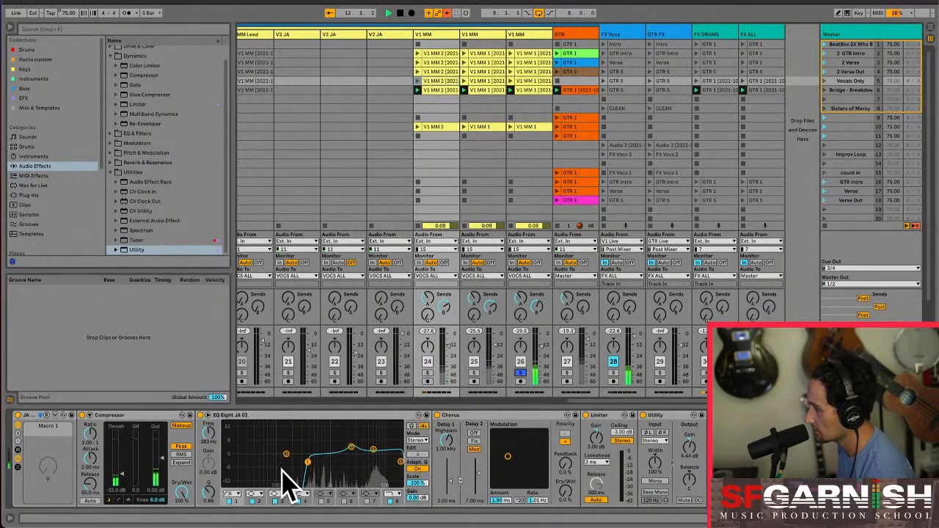
click(517, 34)
click(242, 496)
drag(235, 503, 234, 503)
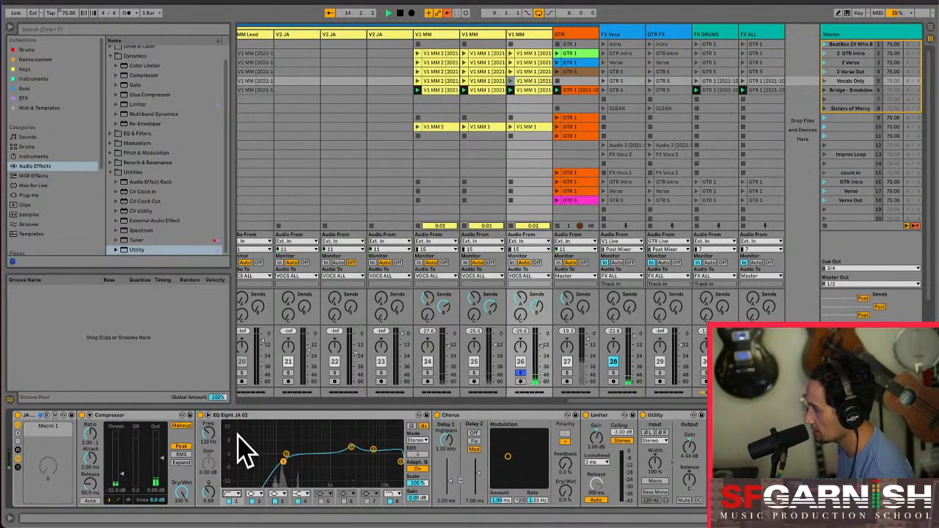
click(234, 495)
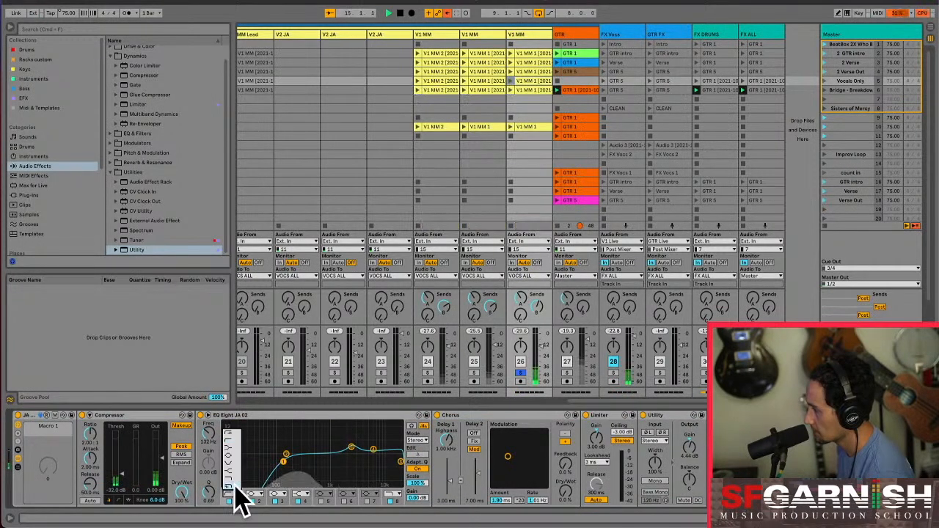
click(236, 433)
drag(285, 456, 289, 458)
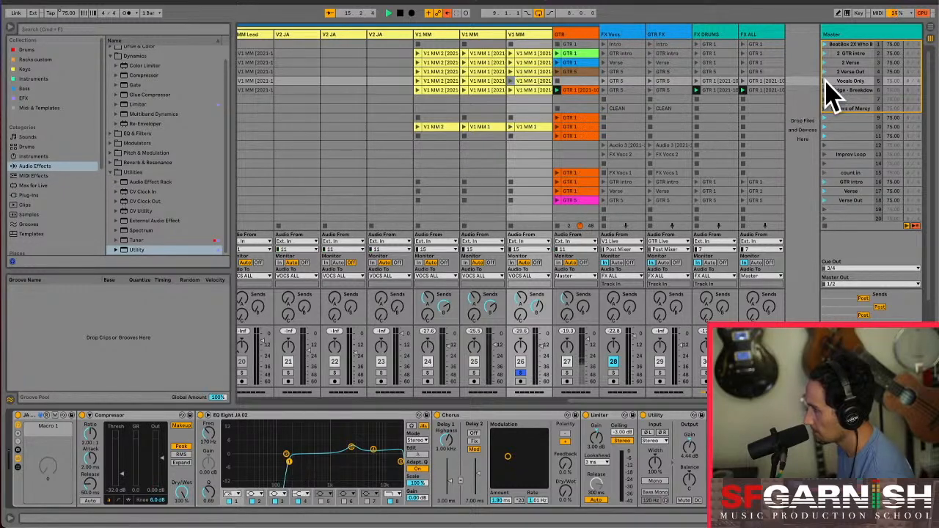
Launch the Vocals Only scene followed by Bridge - Breakdown to audition the vocals in context
click(827, 81)
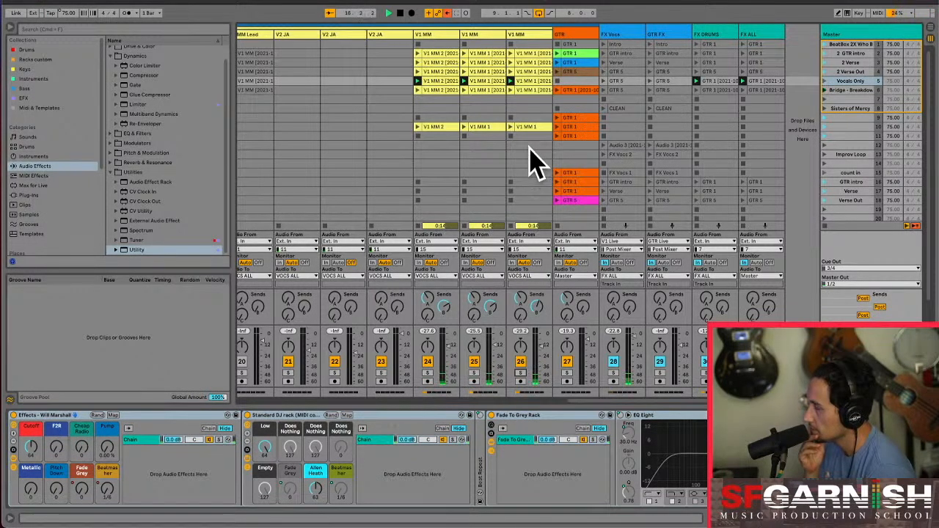
click(826, 90)
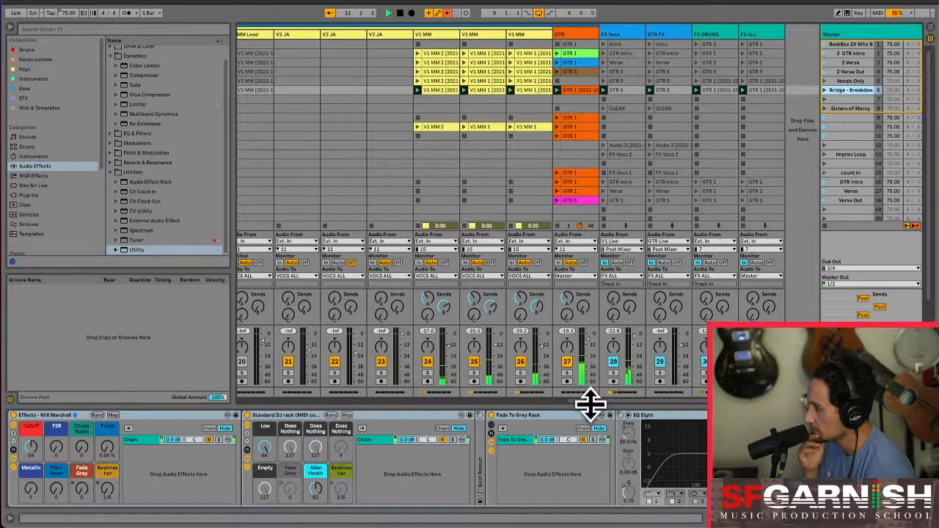
Arm the 3 Formwandler and 4 Multiplex tracks for recording and adjust the panning of both
drag(596, 402, 240, 403)
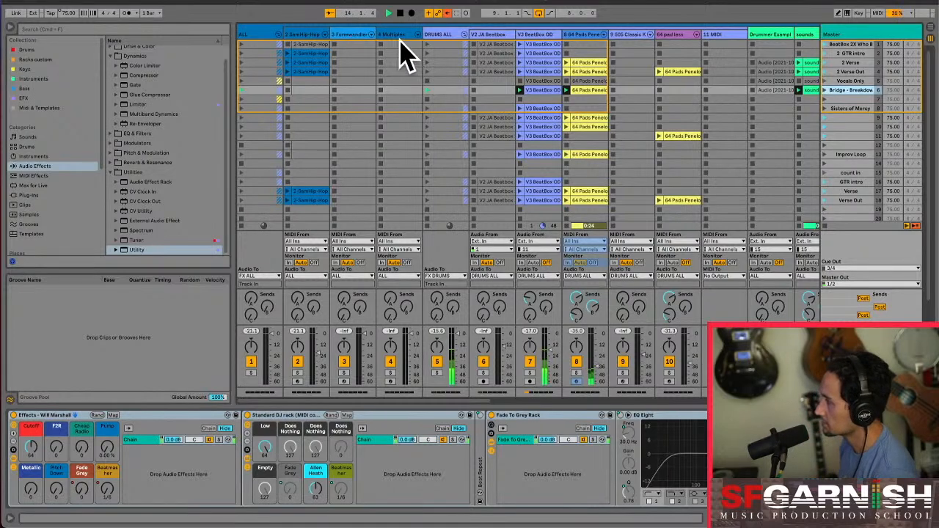
click(400, 35)
click(347, 36)
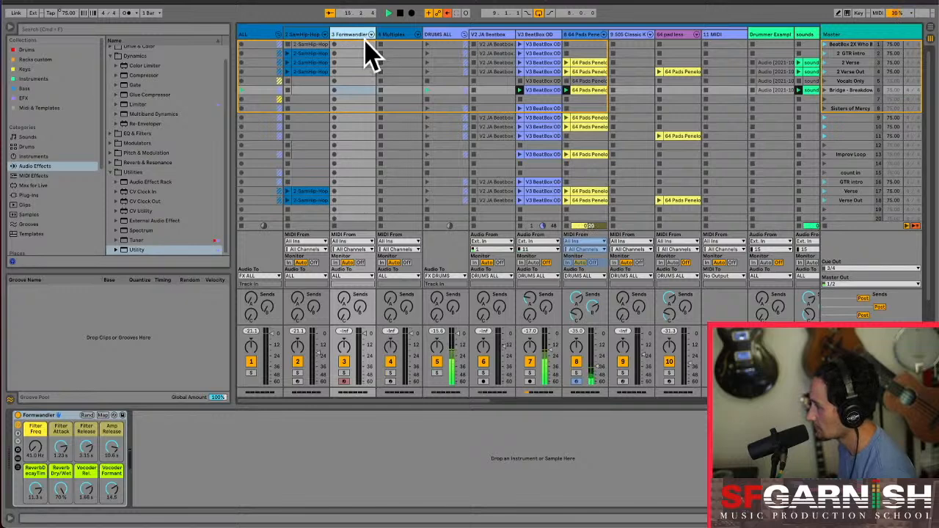
click(395, 395)
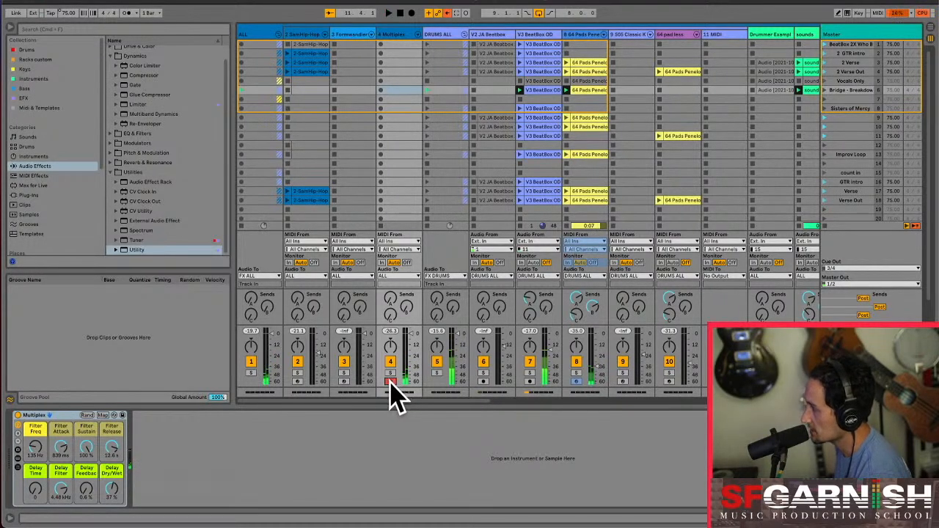
click(344, 381)
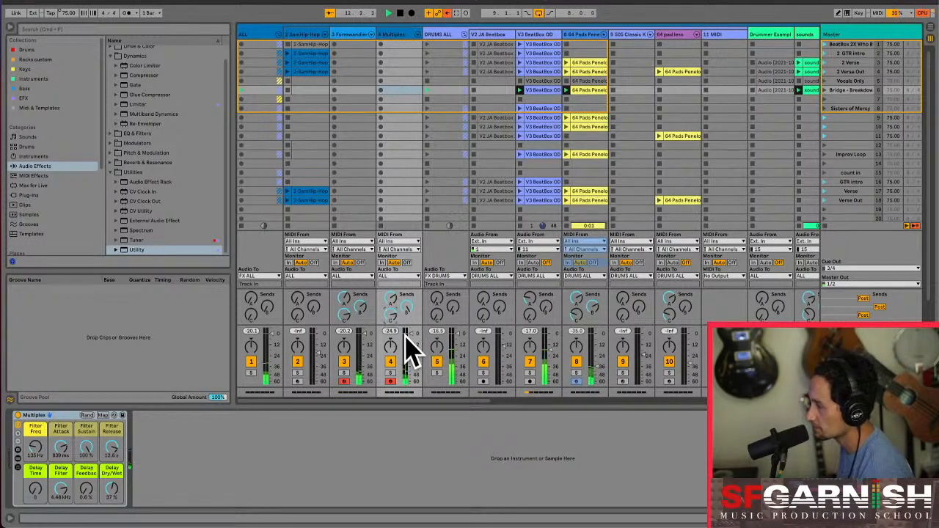
drag(347, 345, 346, 371)
mouse_move(390, 345)
mouse_down()
mouse_move(391, 334)
mouse_move(392, 352)
mouse_up()
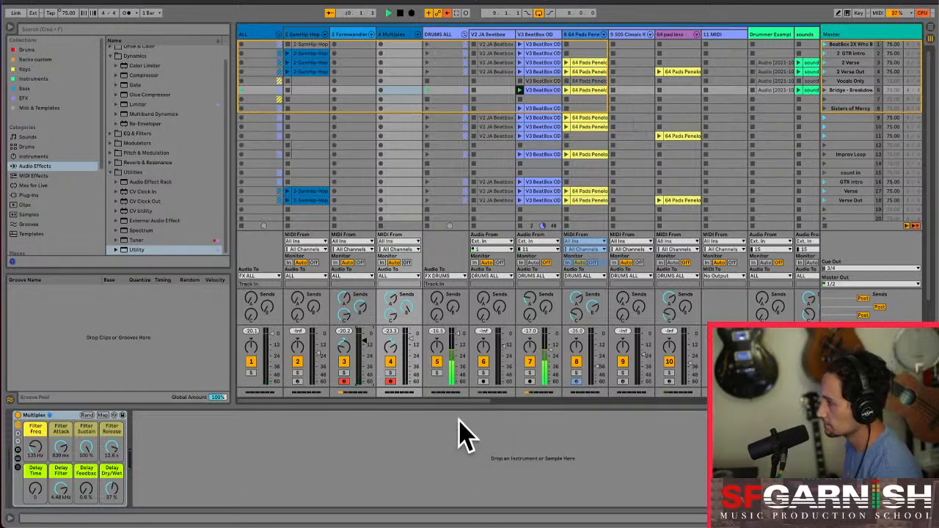
Rename the Bridge - Breakdown scene as Vocs in to Out
drag(446, 401, 749, 405)
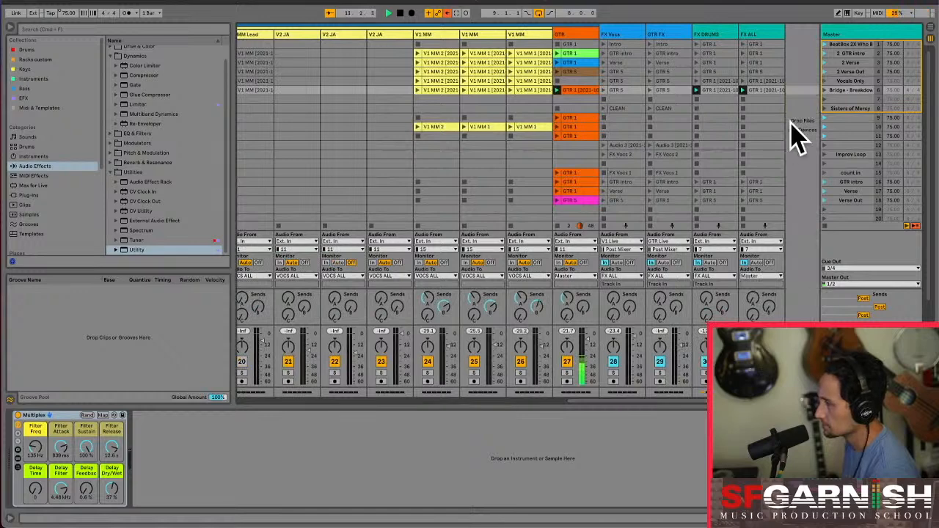
click(853, 90)
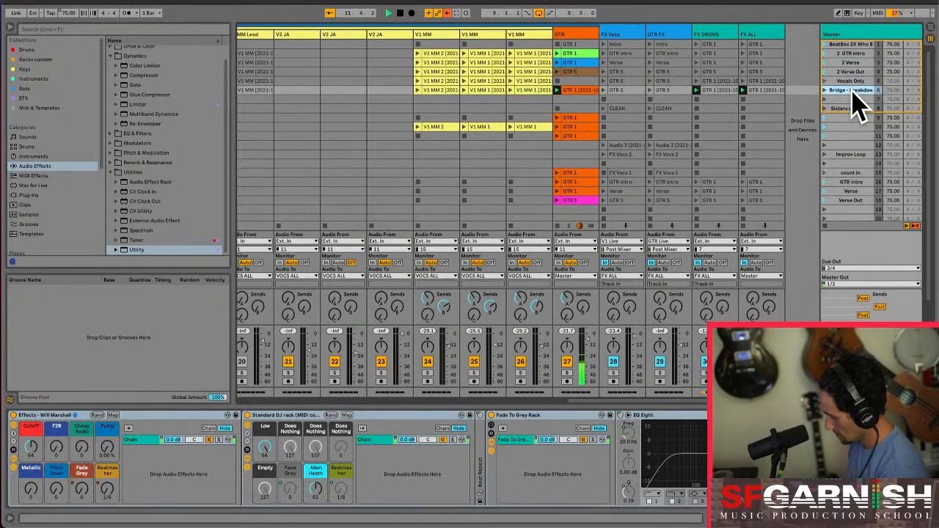
key(super+r)
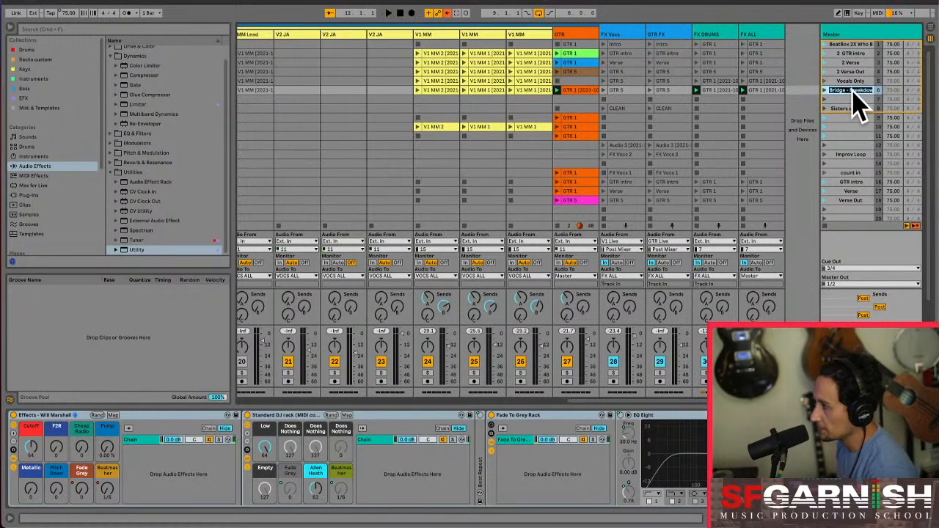
text(V)
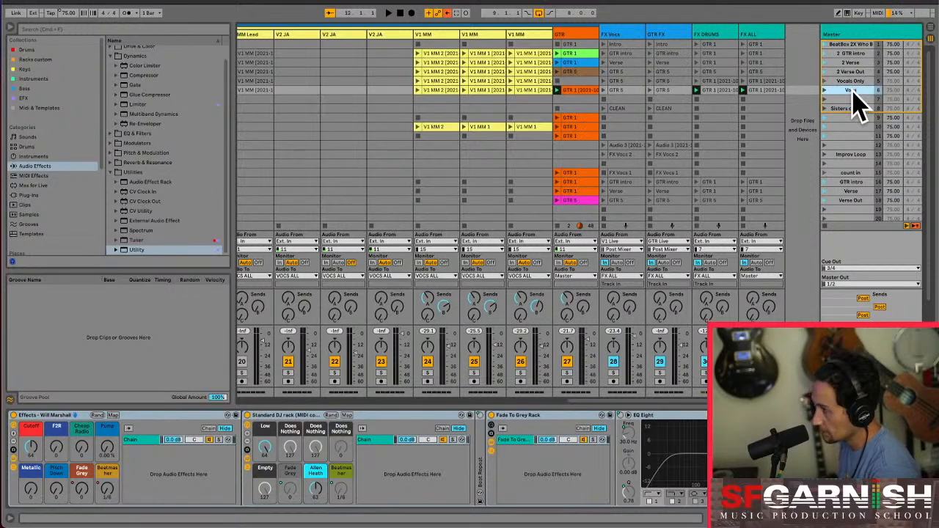
text(ocs In Out)
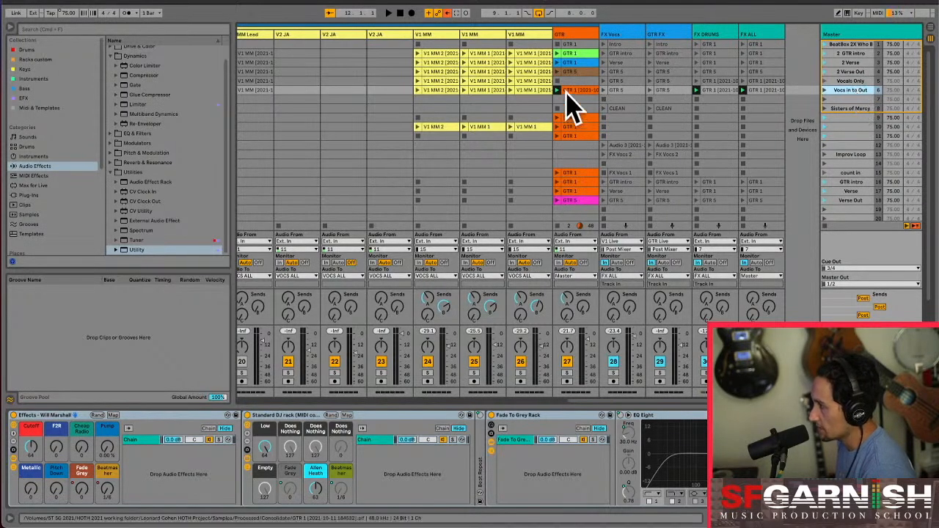
Rename the GTR track clips in scenes 2, 3 and 4 as Intro GTR, Verse and Verse Out
click(580, 35)
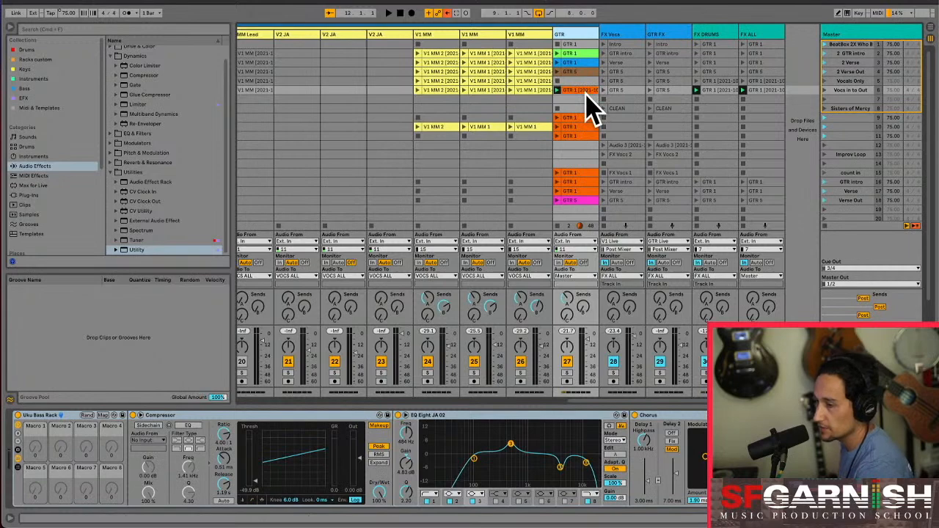
scroll(586, 95, left, 10)
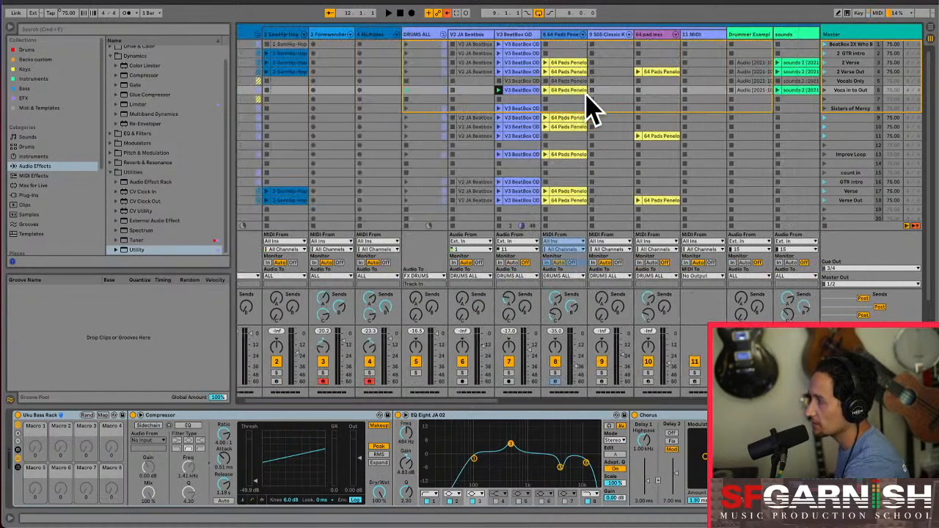
scroll(594, 109, right, 6)
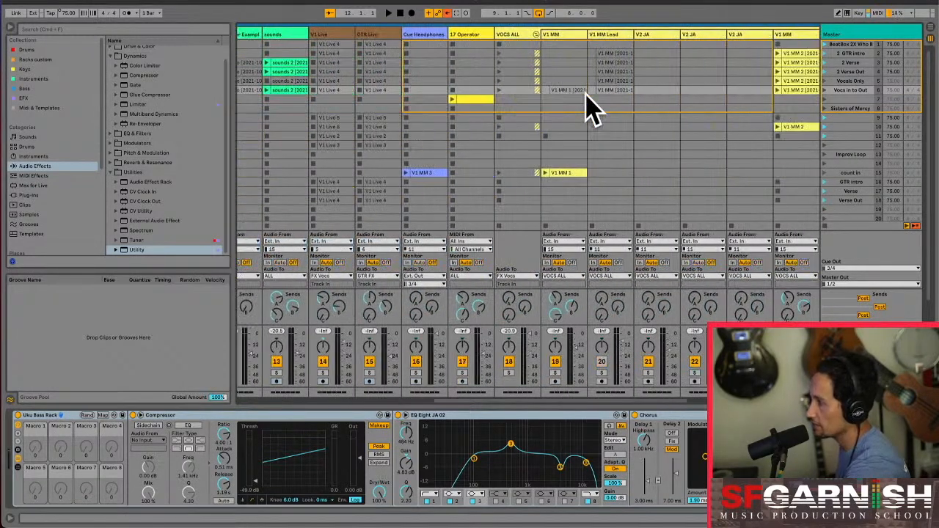
scroll(593, 109, right, 2)
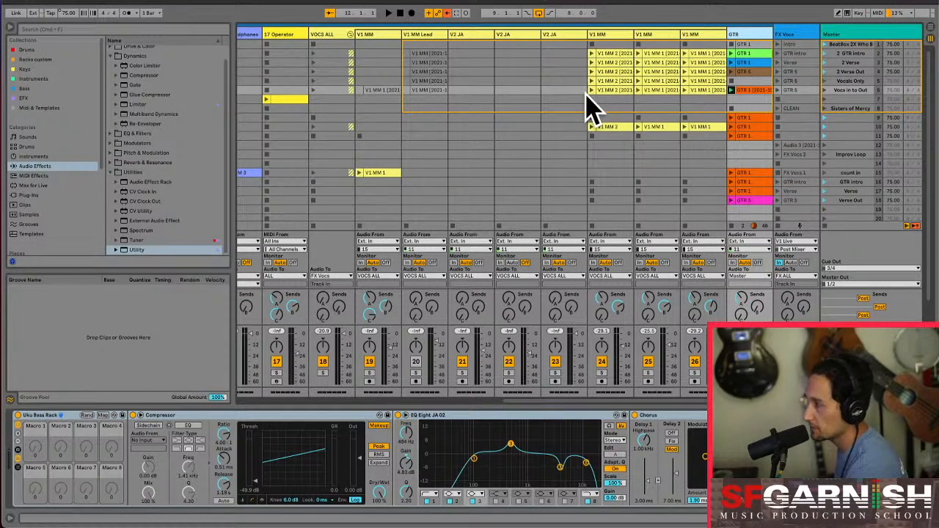
click(745, 54)
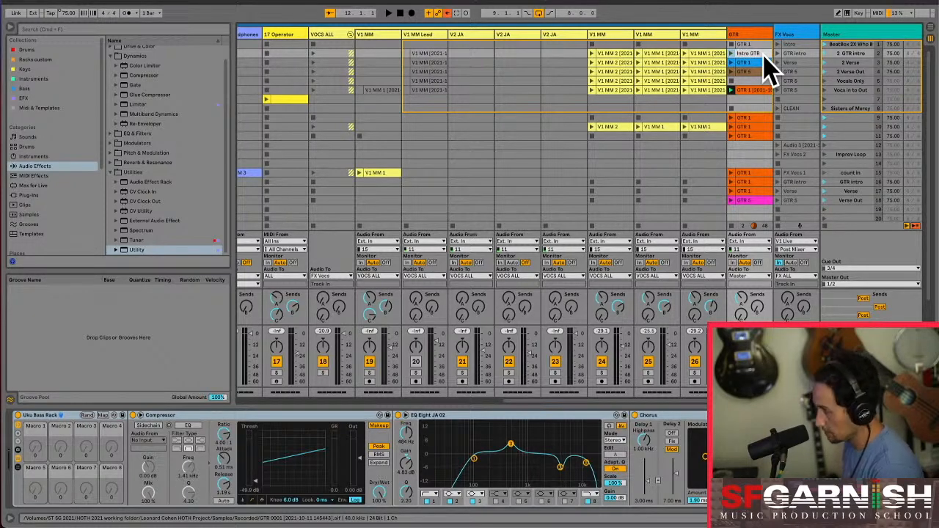
click(762, 63)
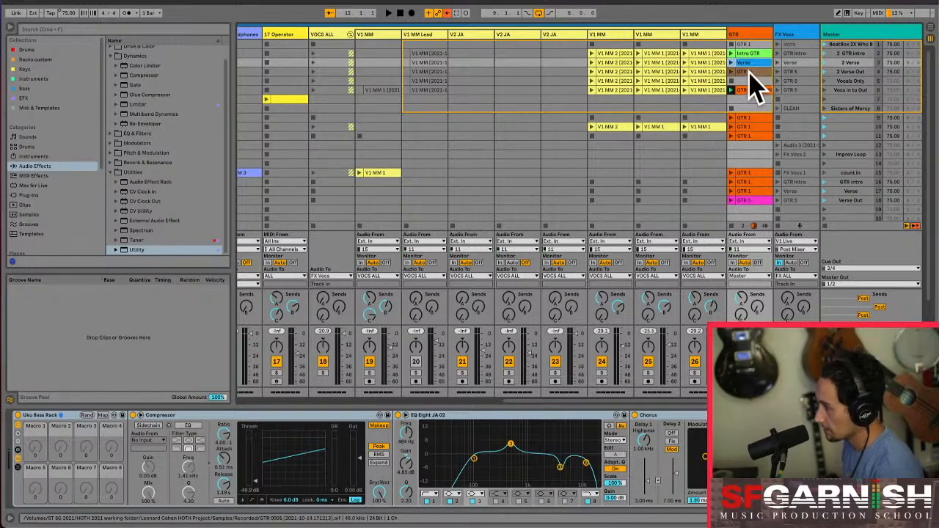
click(752, 72)
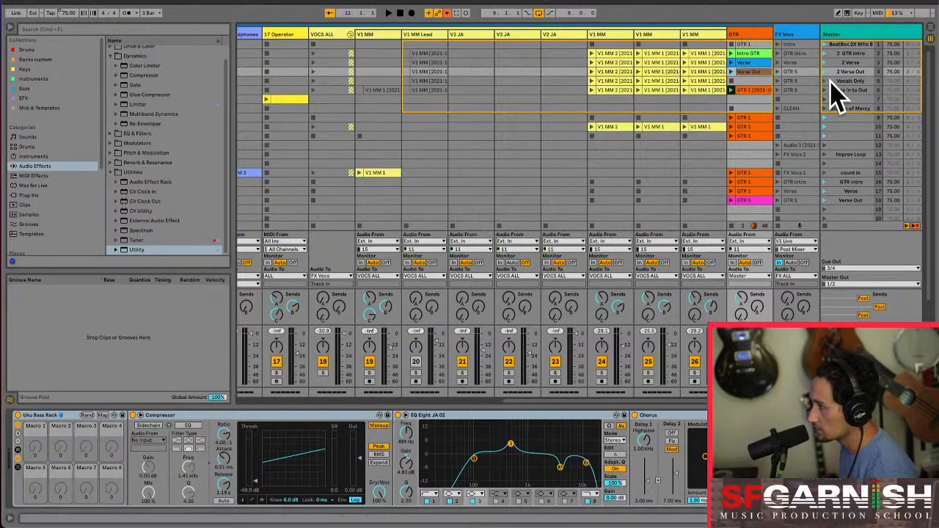
Select the empty GTR slot in the Vocals Only row and launch that scene
click(746, 84)
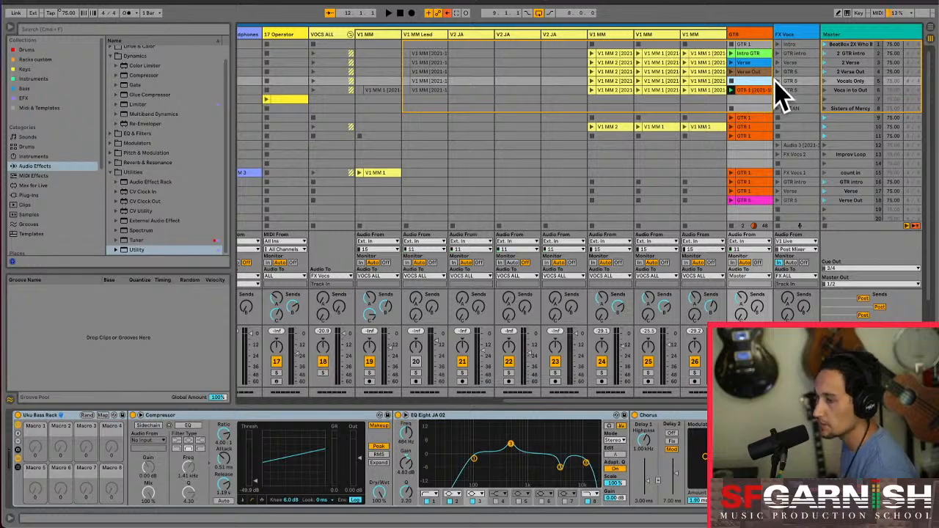
key(Return)
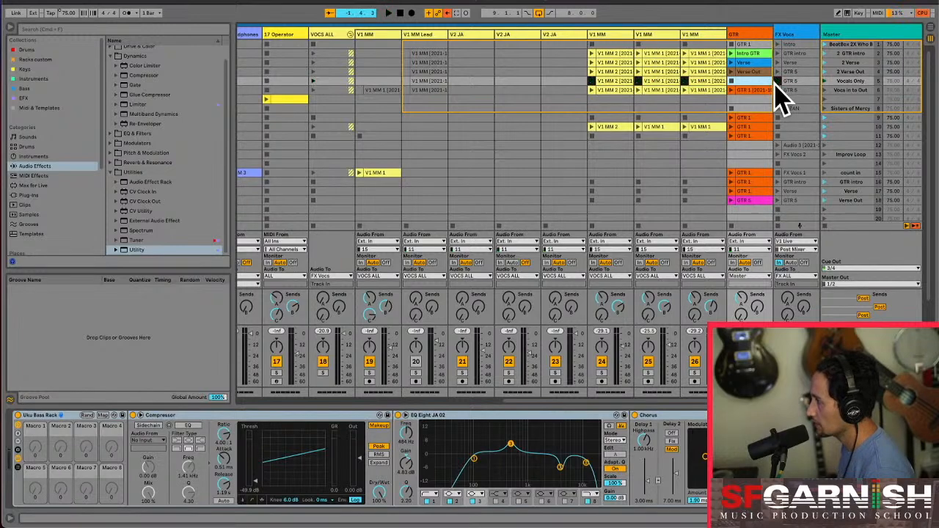
Clear the newly recorded clips from the 3 Formwandler and 4 Multiplex tracks and remove the stop buttons from all their clip slots
drag(668, 402, 402, 365)
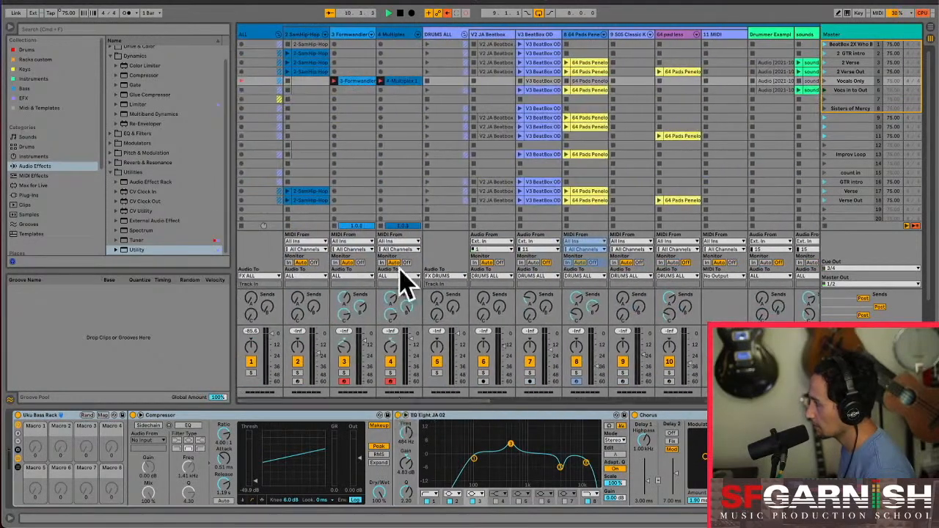
drag(357, 50, 407, 98)
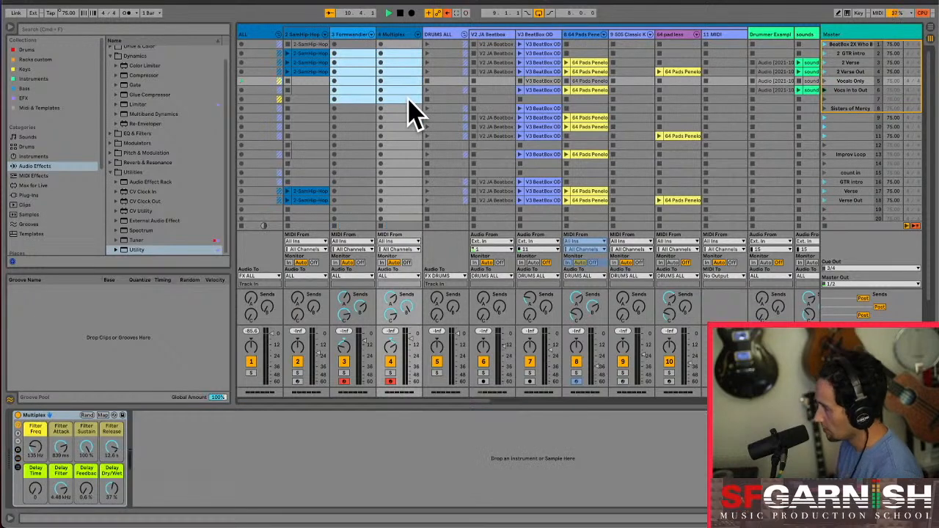
click(359, 47)
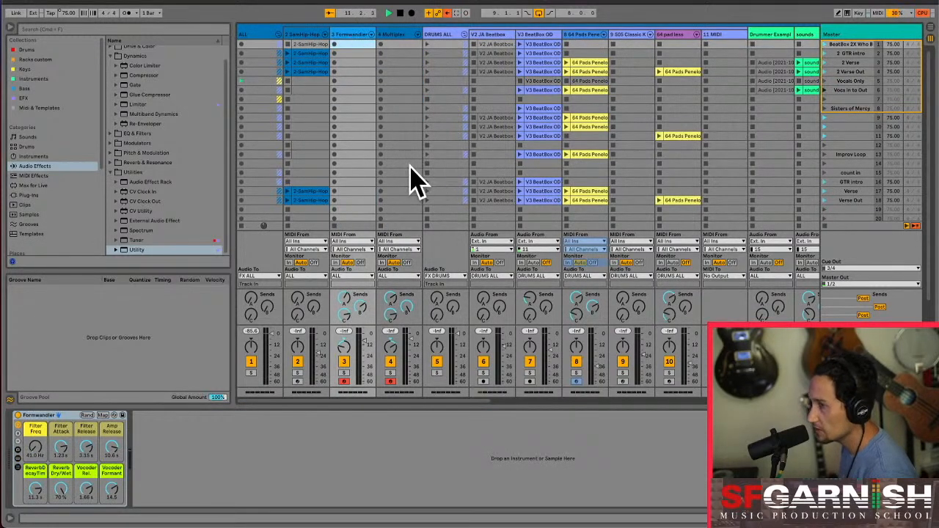
scroll(408, 176, down, 3)
shift+click(406, 214)
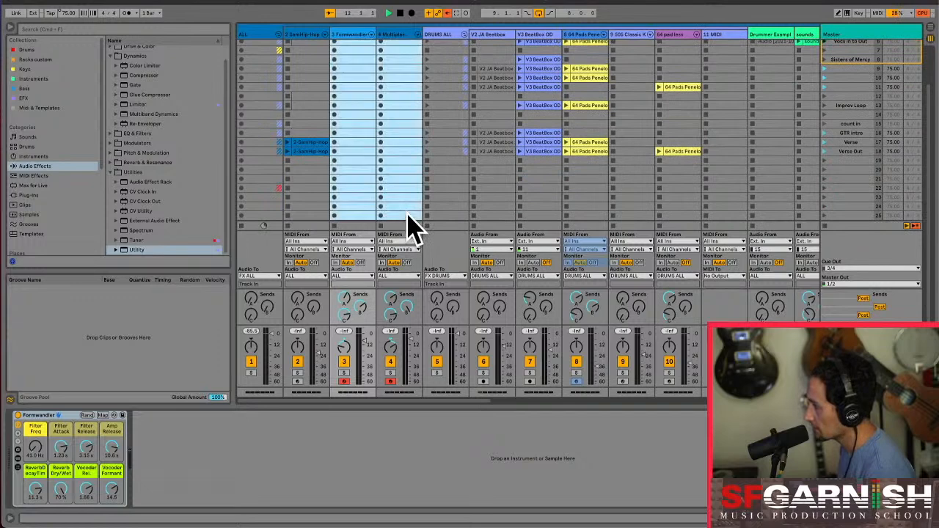
right_click(402, 173)
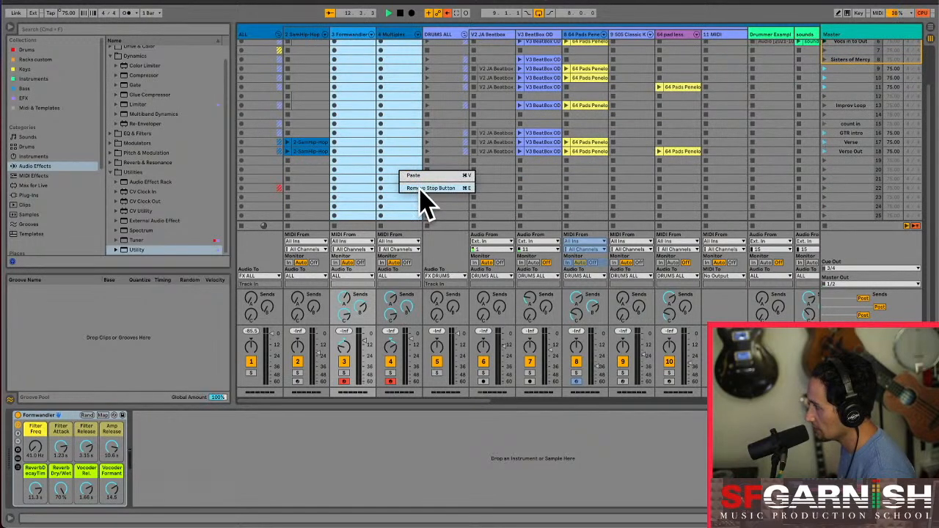
click(421, 189)
scroll(406, 171, up, 3)
click(390, 99)
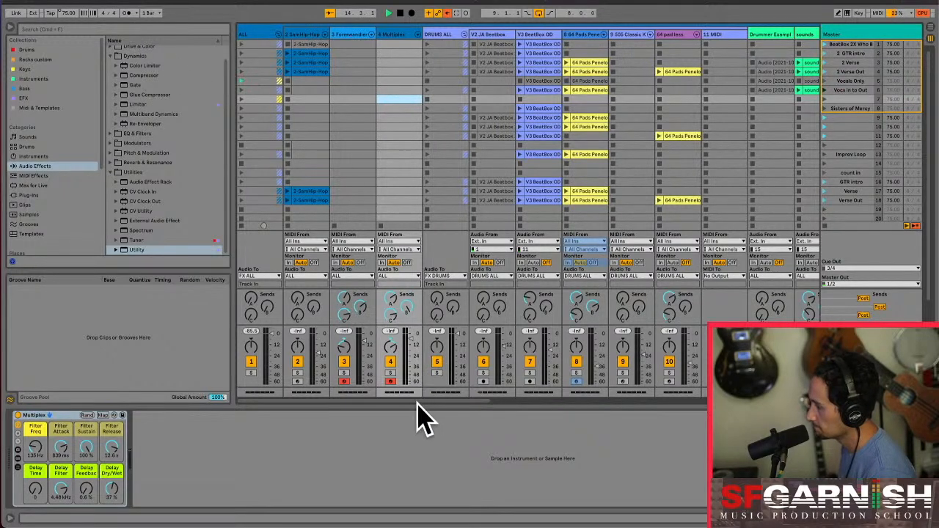
Audition the red and blue V2 JA 1 clips in scene 22 and delete the blue one
drag(426, 410, 694, 414)
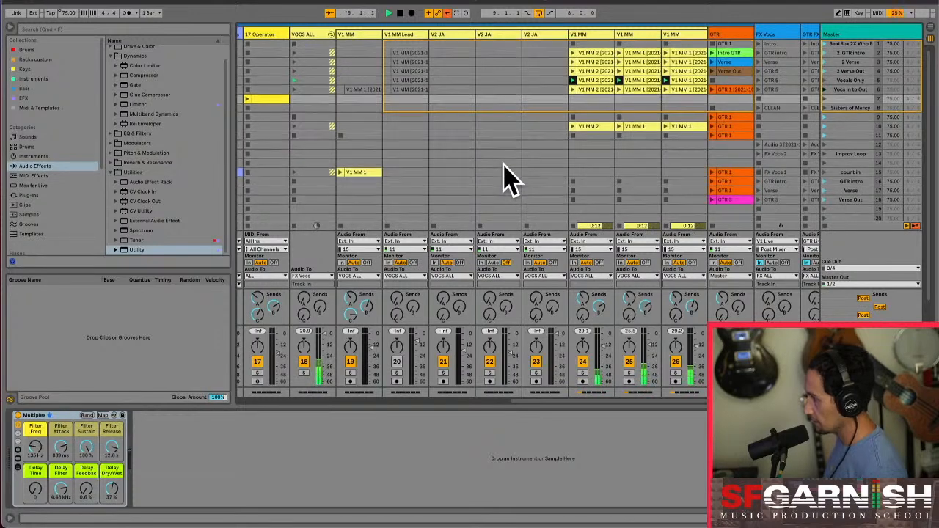
scroll(504, 171, down, 3)
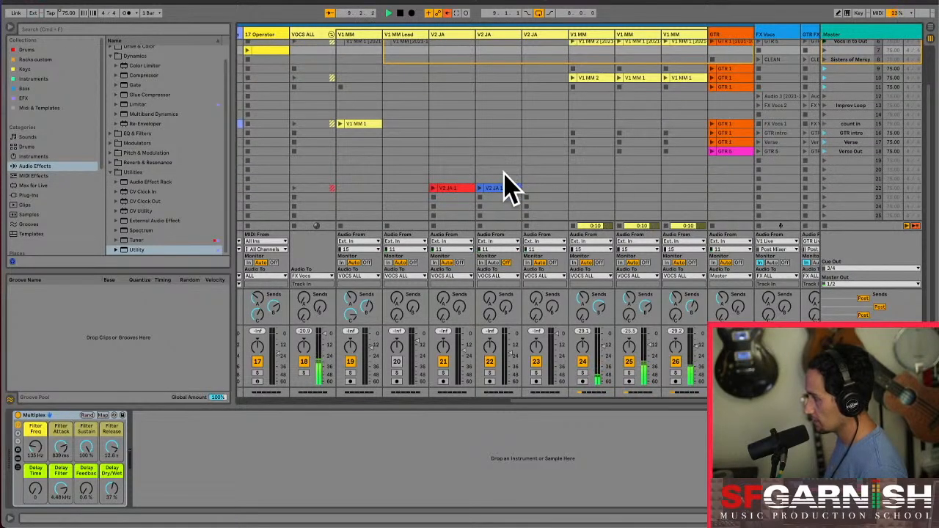
click(450, 189)
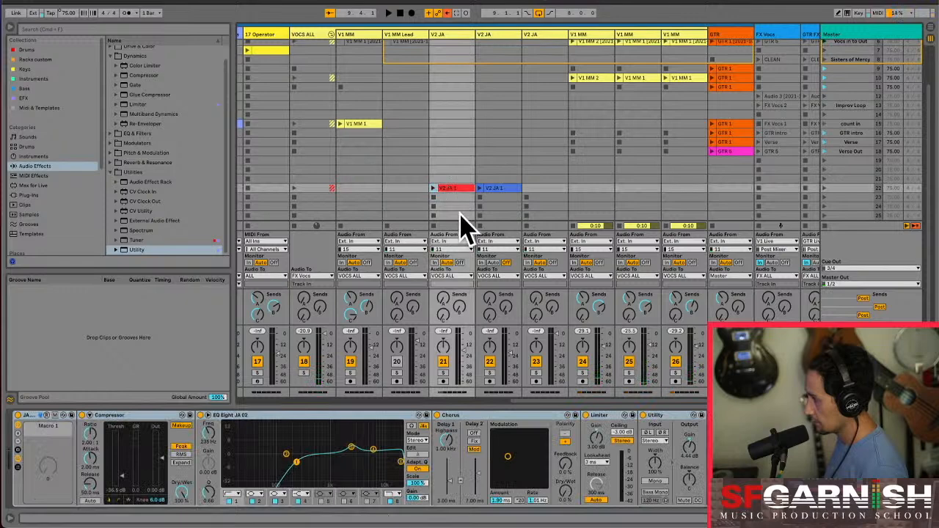
key(shift+Tab)
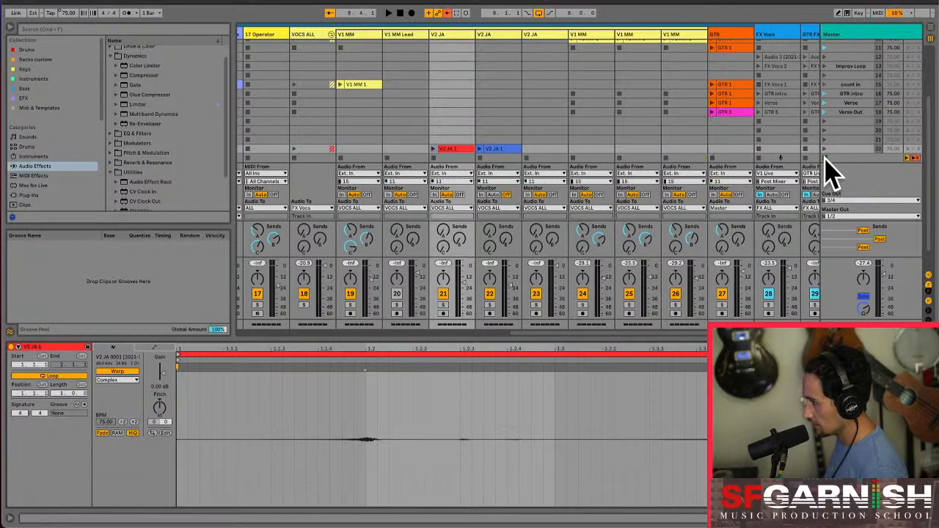
click(433, 149)
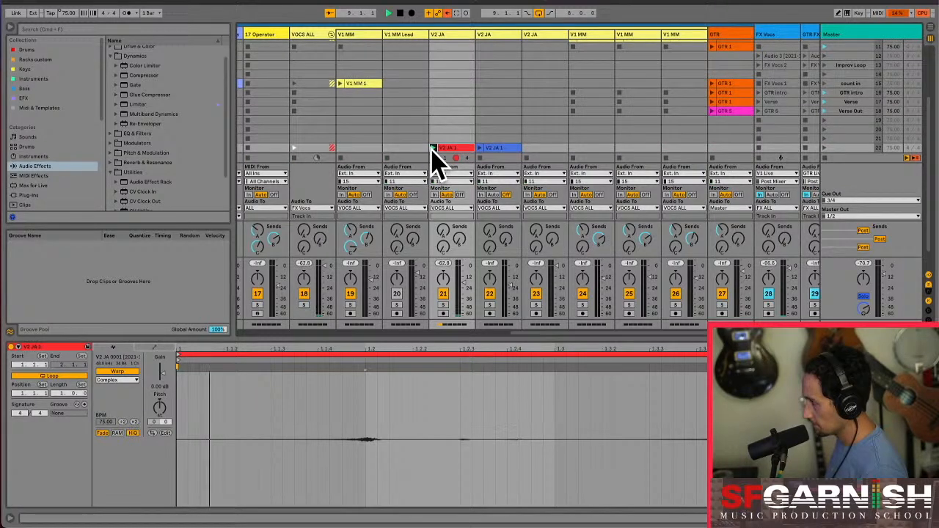
click(481, 148)
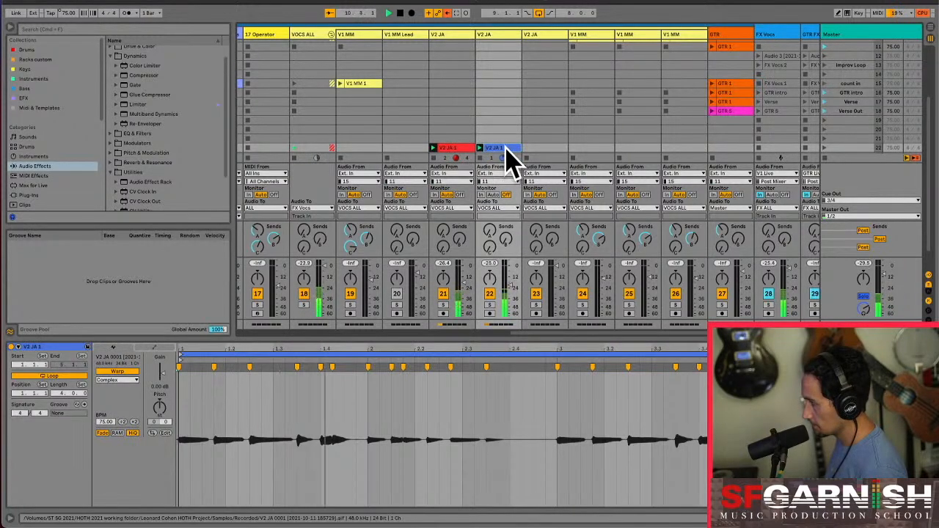
key(Delete)
Copy the red V2 JA 1 clip from scene 22 into the same track's slot in the Vocals Only scene
click(463, 149)
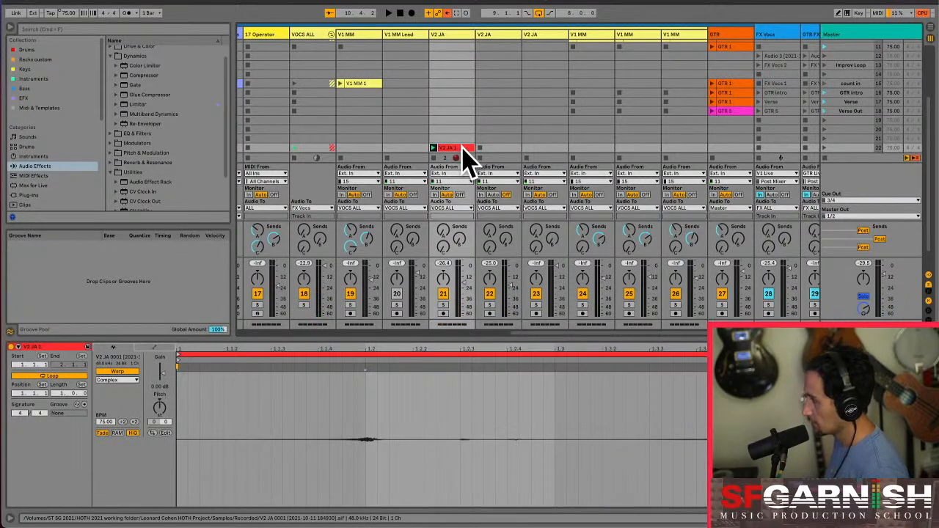
scroll(464, 154, up, 5)
scroll(464, 154, up, 3)
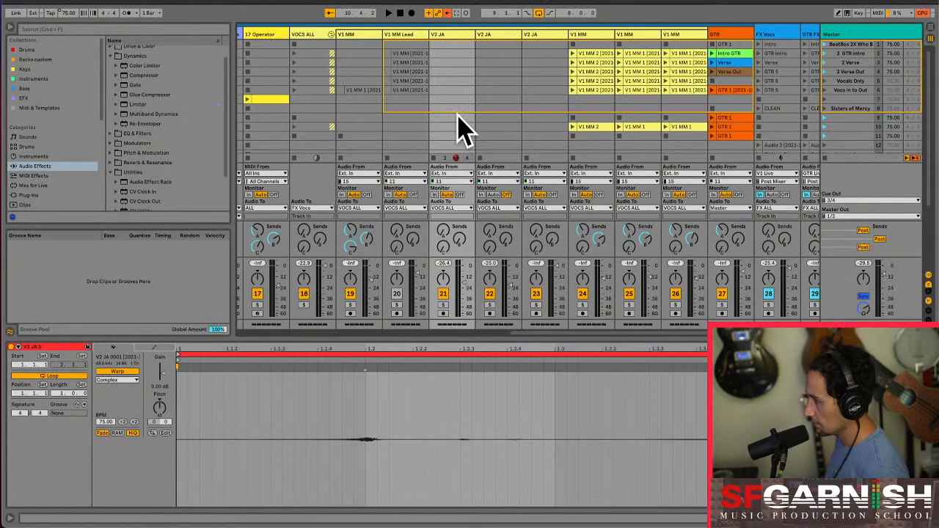
click(453, 82)
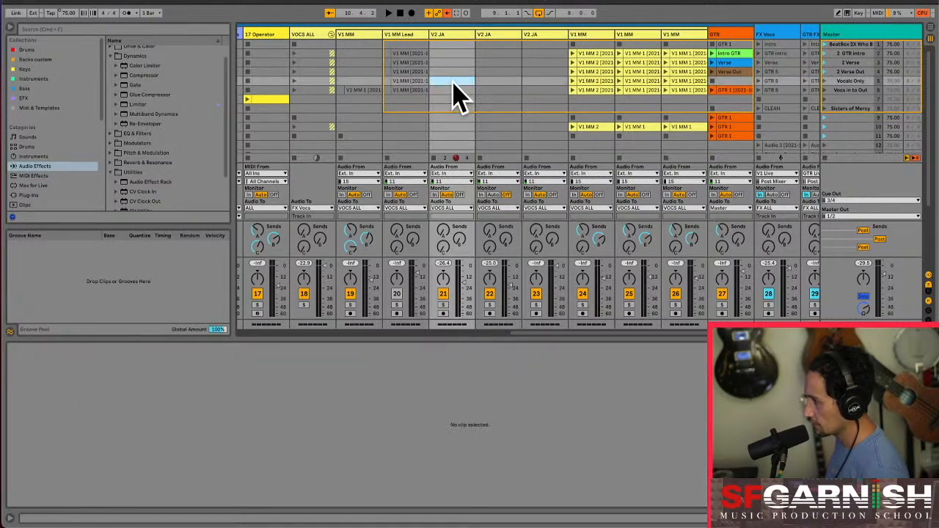
click(453, 82)
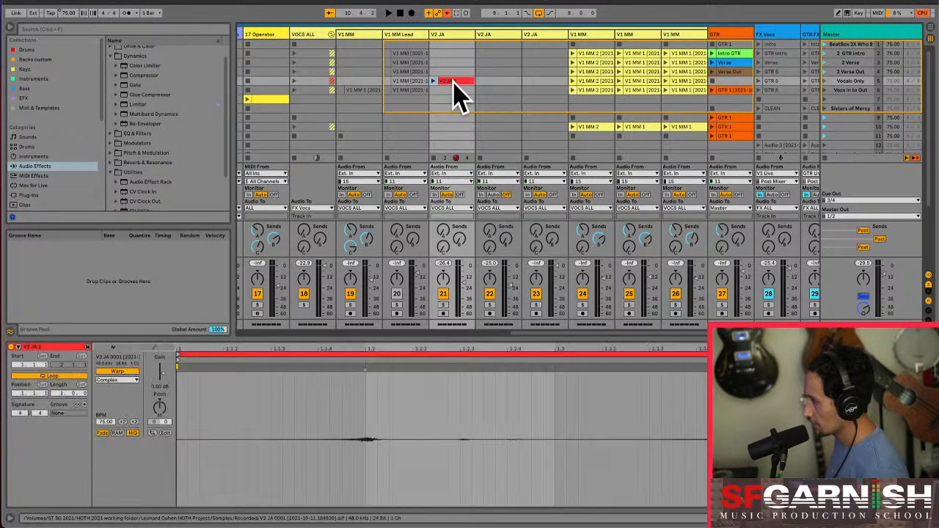
Launch the Vocals Only scene and set the volume of V2 JA track 21 to -19.0 dB
click(827, 83)
click(827, 82)
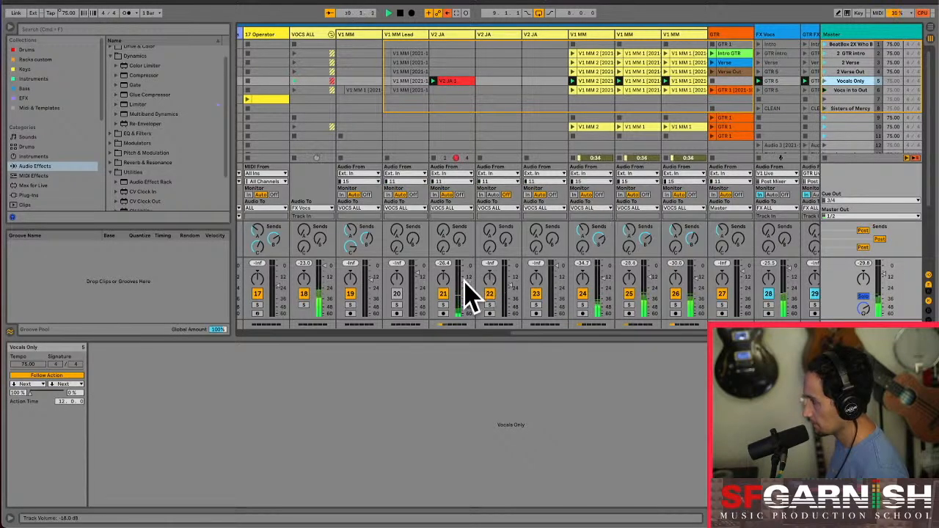
drag(467, 287, 468, 296)
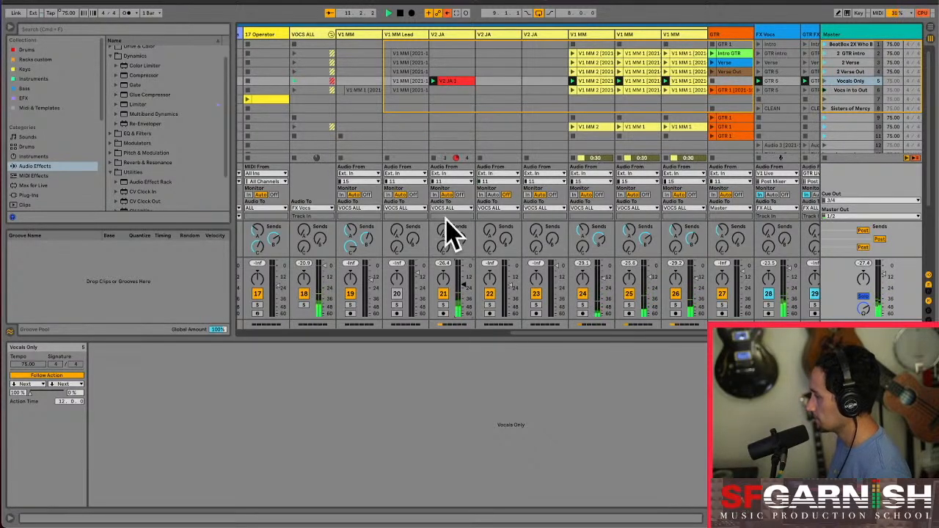
drag(470, 289, 470, 291)
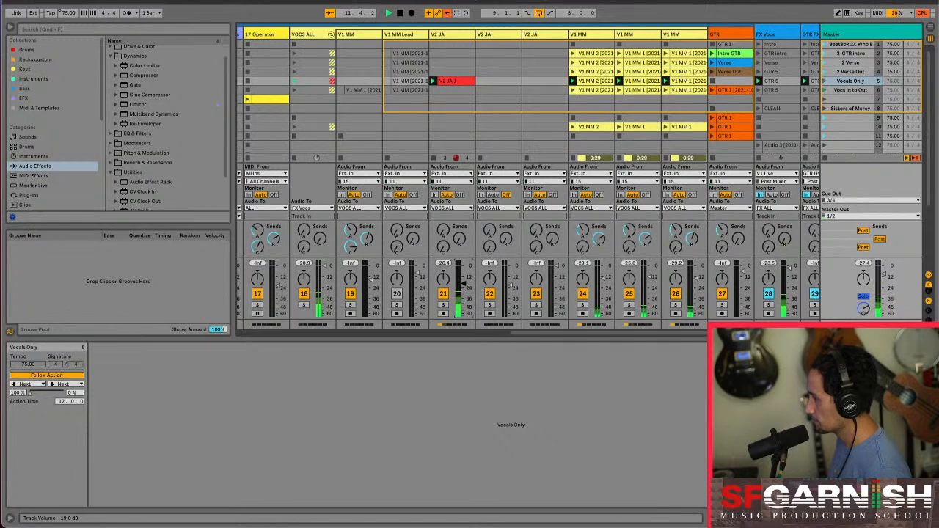
Duplicate the V2 JA 1 clip from the Vocals Only scene into the Vocs in to Out scene
click(466, 83)
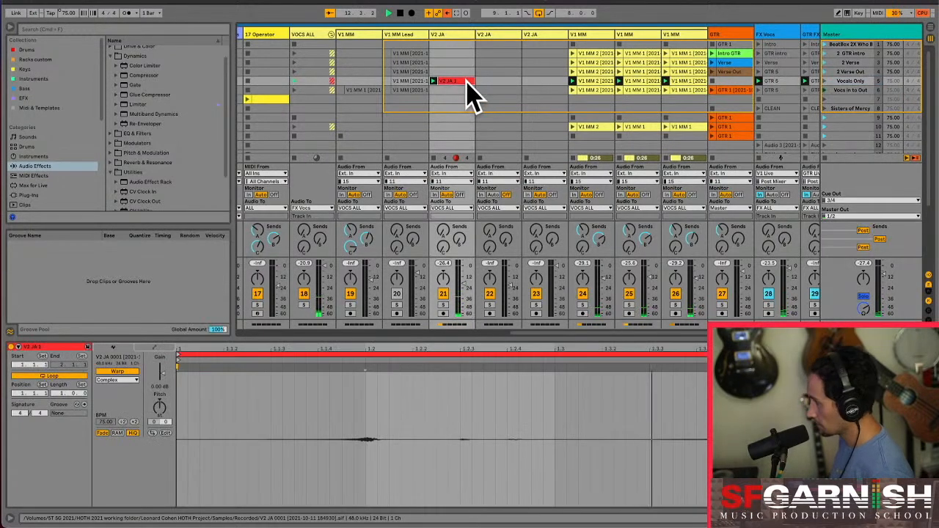
key(ctrl+d)
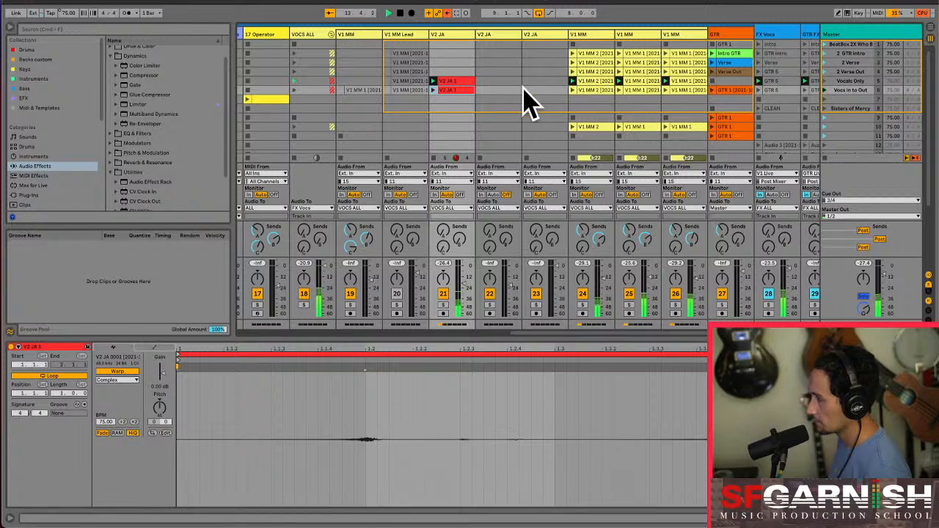
click(451, 89)
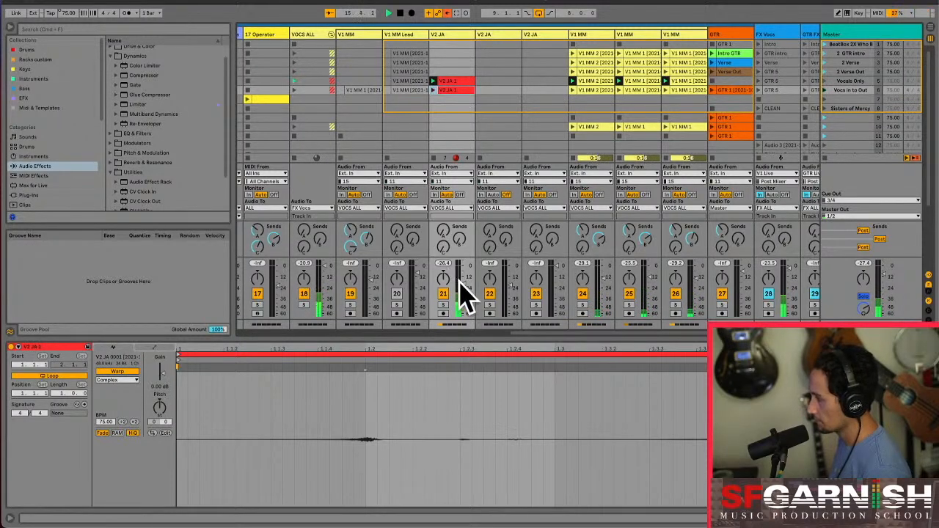
Raise the A, B and C-Delay sends on V2 JA track 21 and select the Vocals Only scene
drag(443, 232, 449, 261)
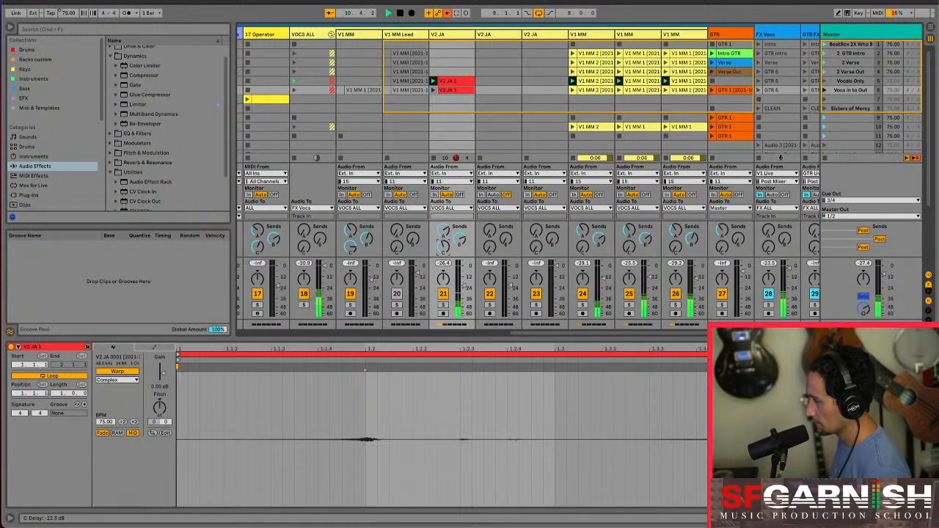
drag(449, 260, 445, 248)
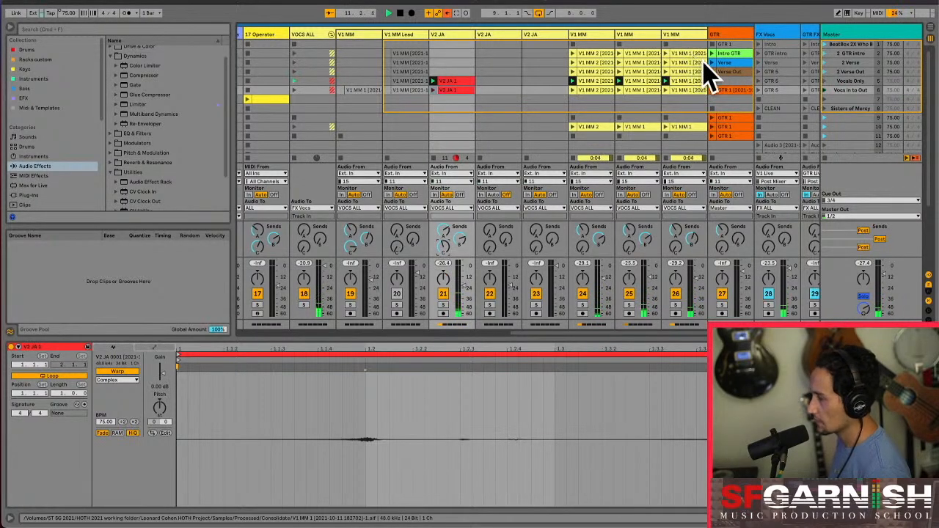
click(844, 80)
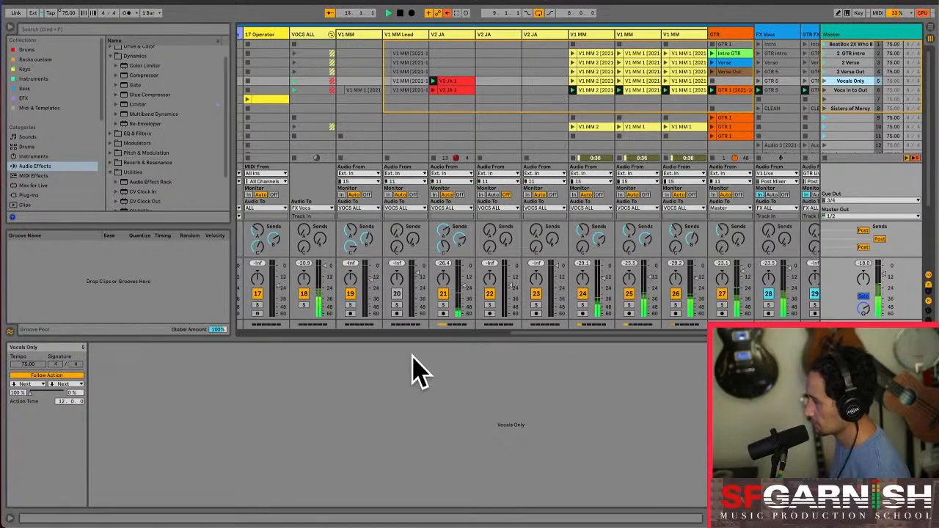
Audition the yellow clip on the 17 Operator track in scene 7
scroll(457, 115, down, 5)
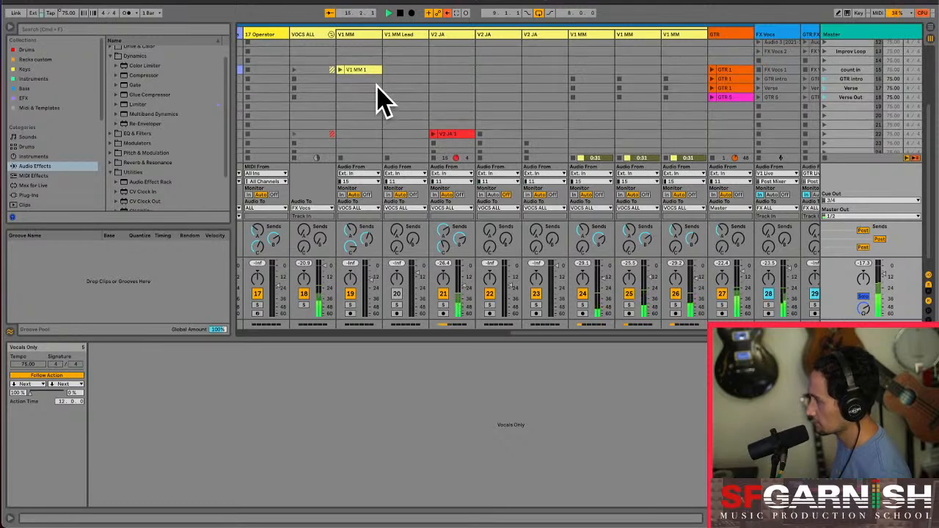
scroll(377, 99, up, 2)
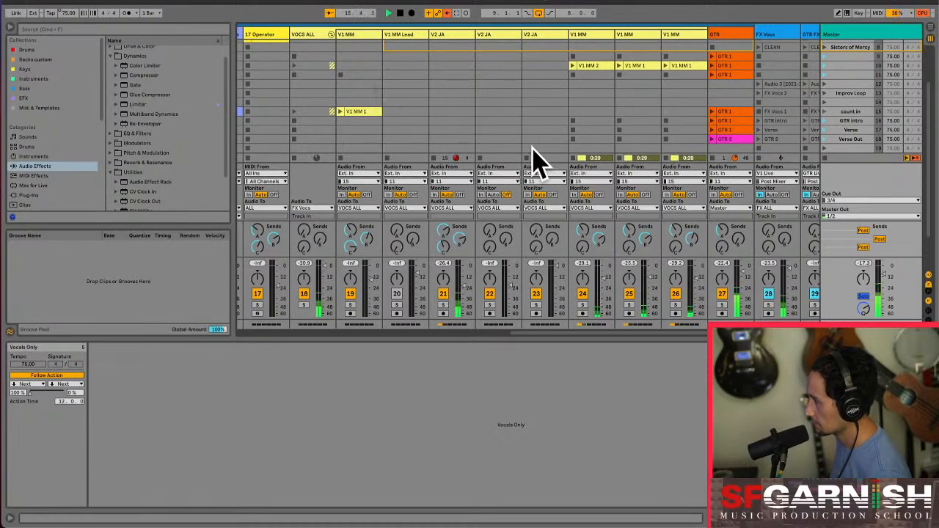
drag(533, 334, 445, 359)
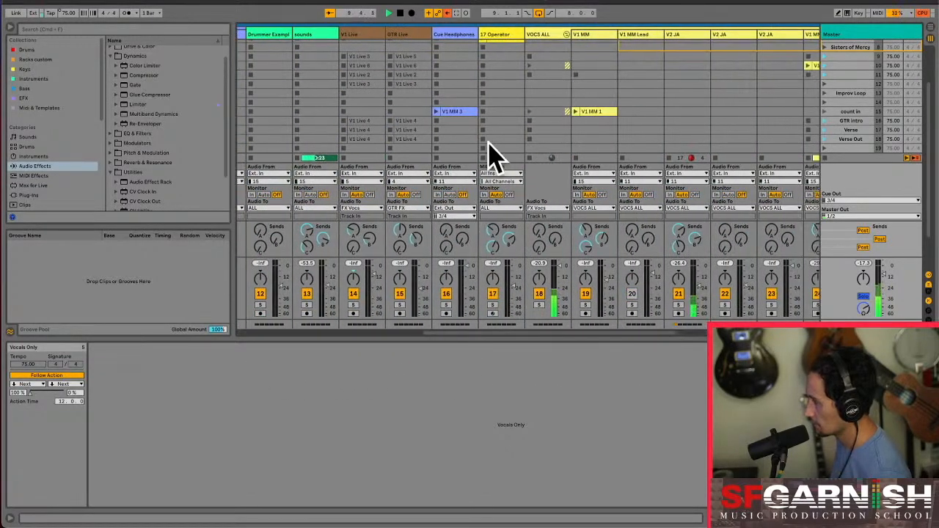
scroll(495, 143, up, 3)
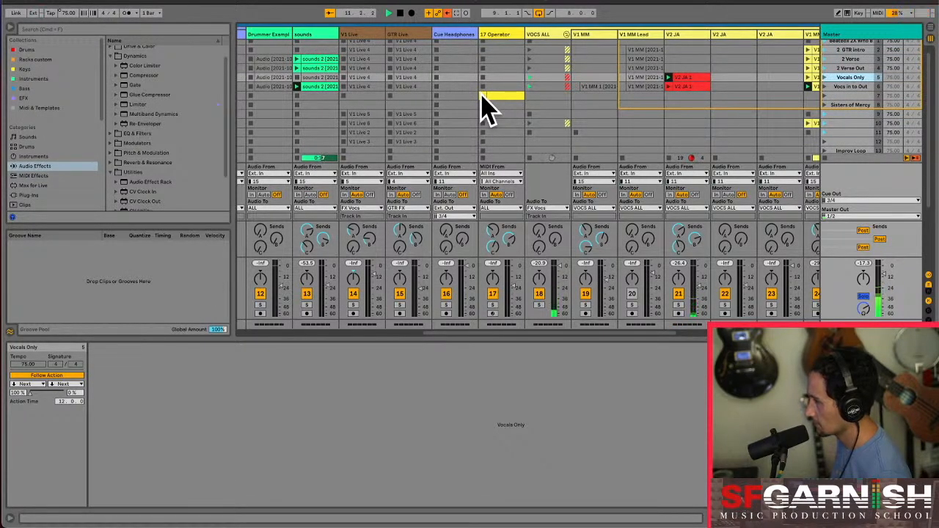
click(483, 95)
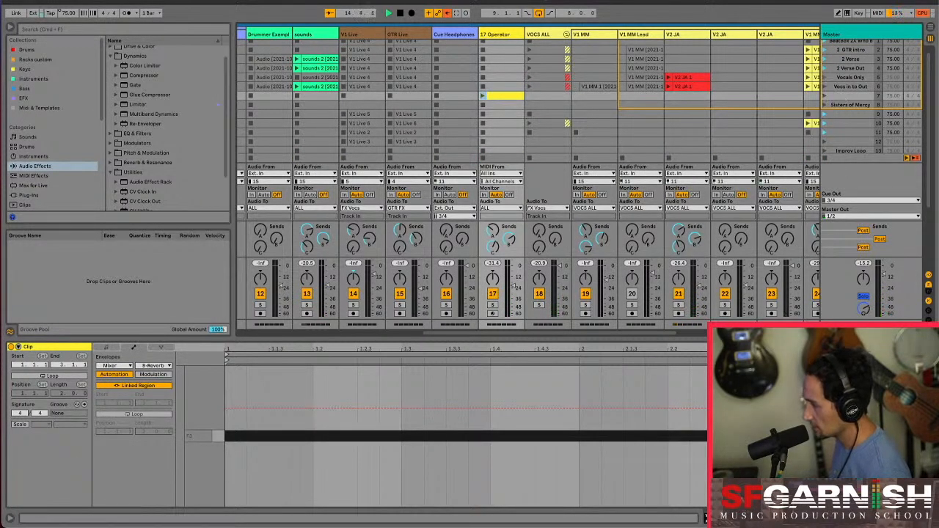
Set the global launch quantization to 1/2 and test the 17 Operator clip over the Vocs in to Out scene
click(162, 13)
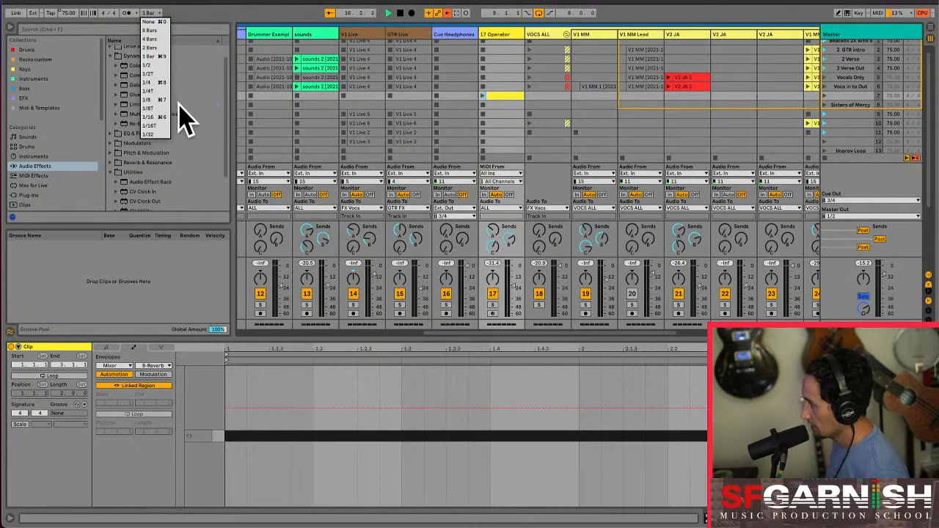
click(151, 66)
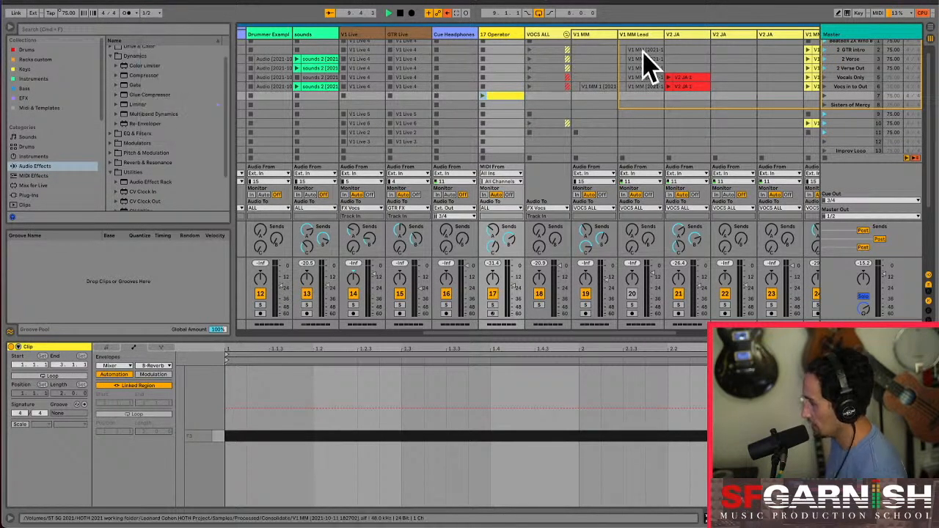
click(824, 87)
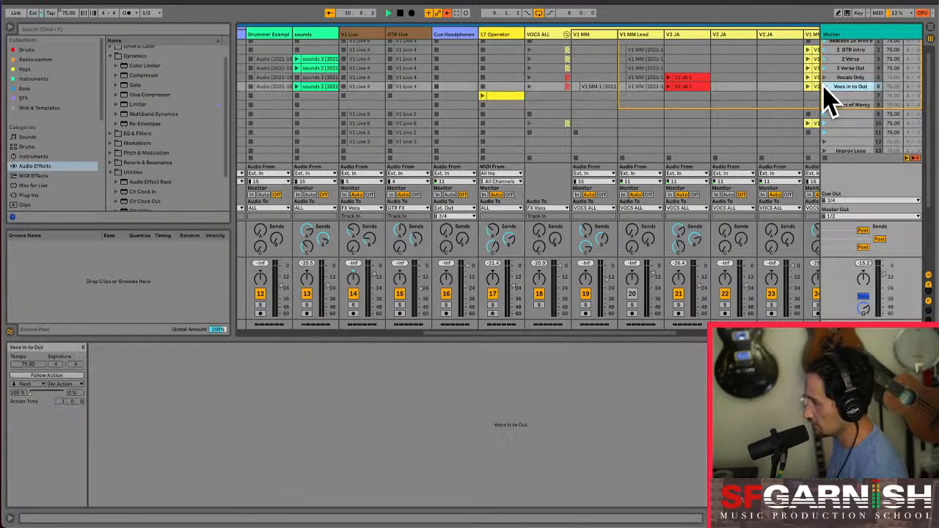
click(484, 96)
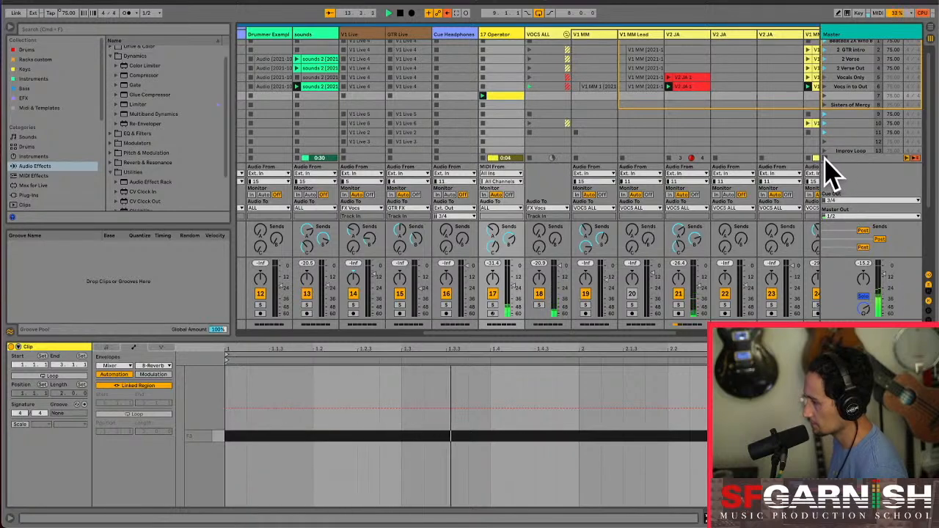
click(817, 158)
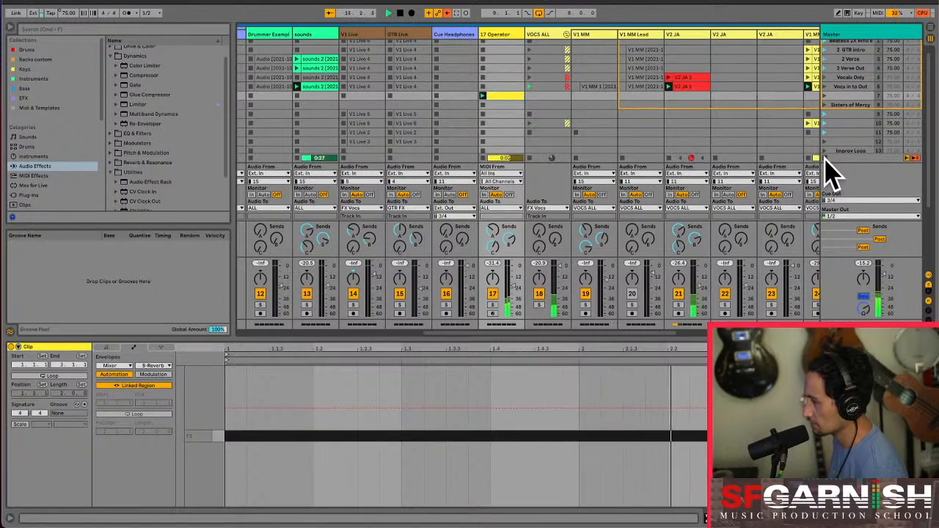
Launch the Vocals Only scene, the 17 Operator clip and the Vocs in to Out scene to test the transitions
click(825, 77)
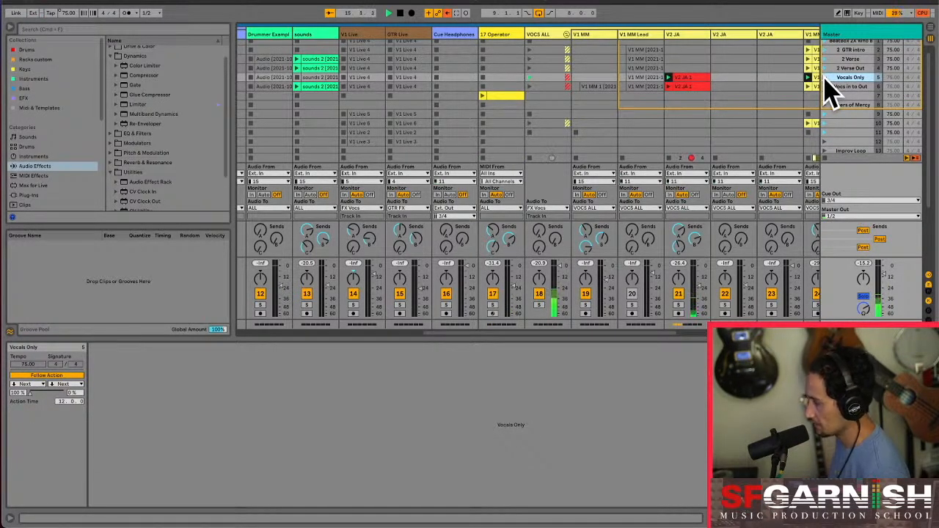
click(490, 96)
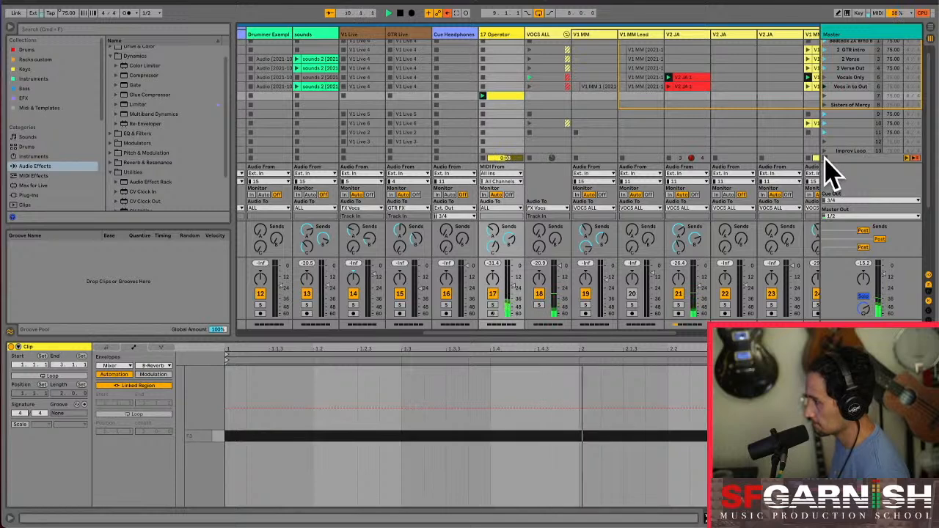
click(825, 89)
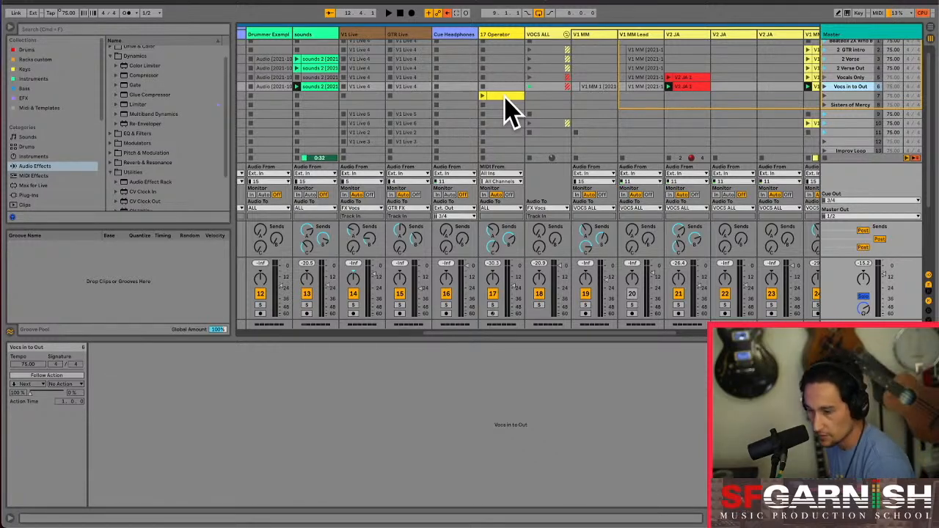
Map the yellow 17 Operator clip in scene 7 to computer key 1
click(505, 101)
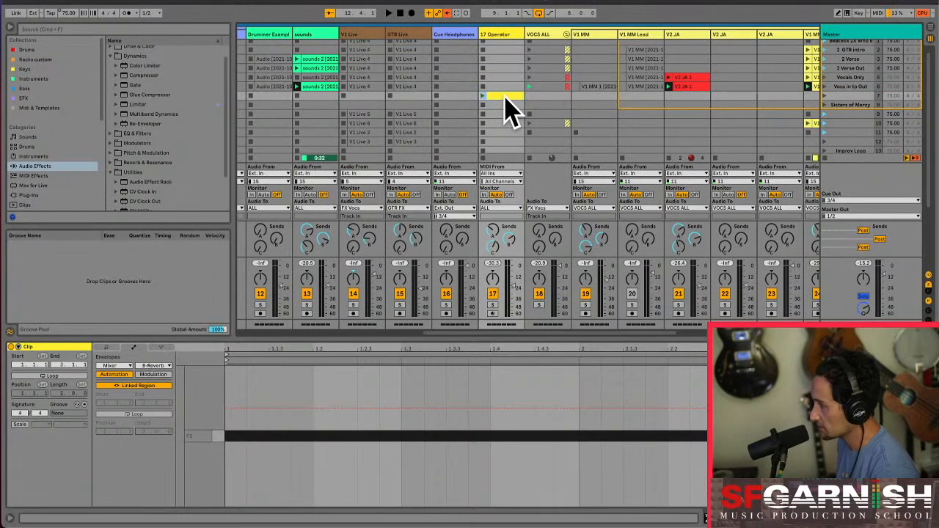
key(ctrl+k)
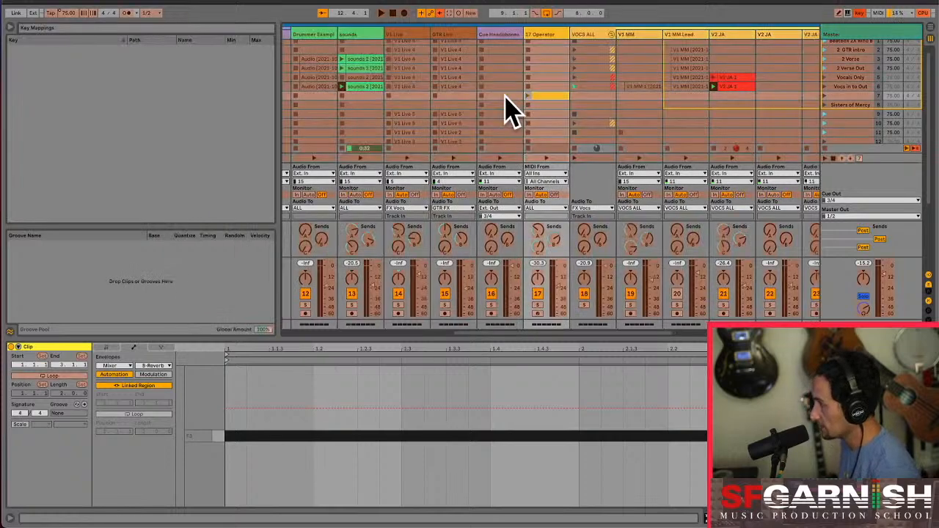
key(1)
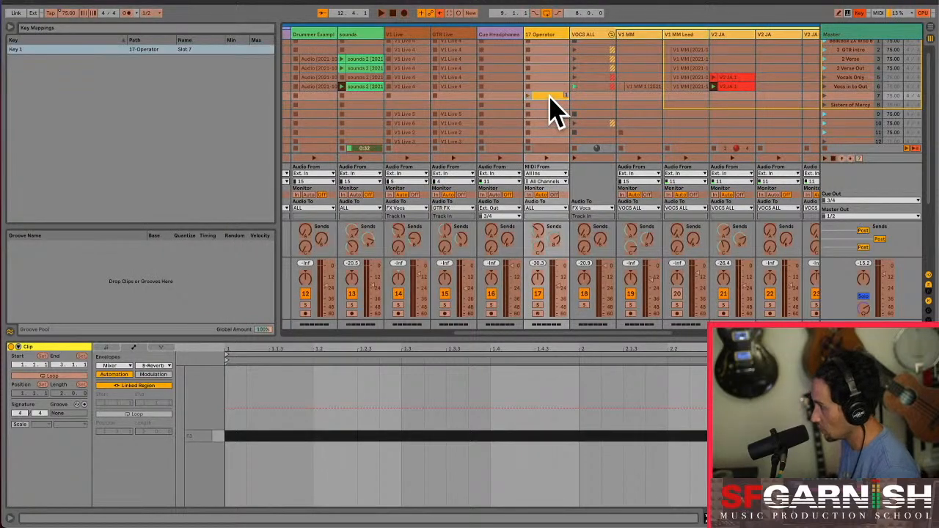
key(super+k)
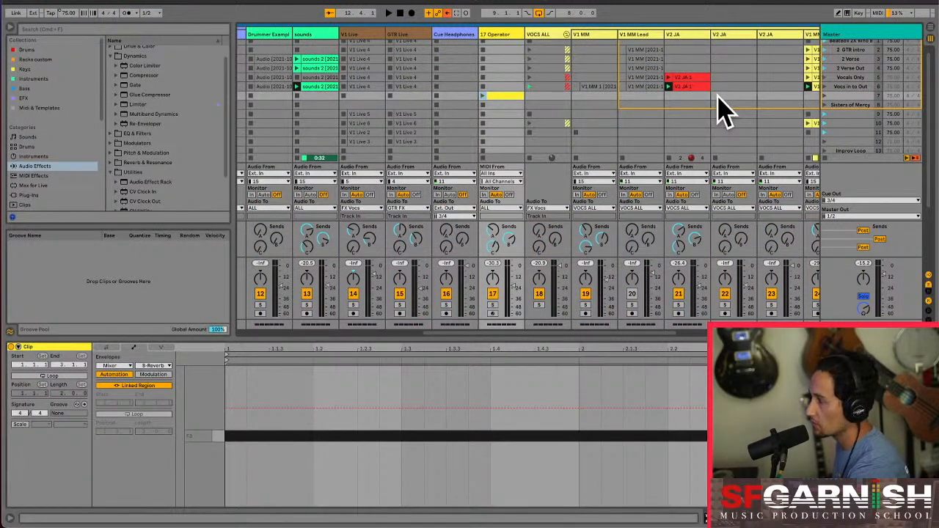
Test the mapped 17 Operator clip during playback, move up to the 2 GTR intro scene and stop playback
key(space)
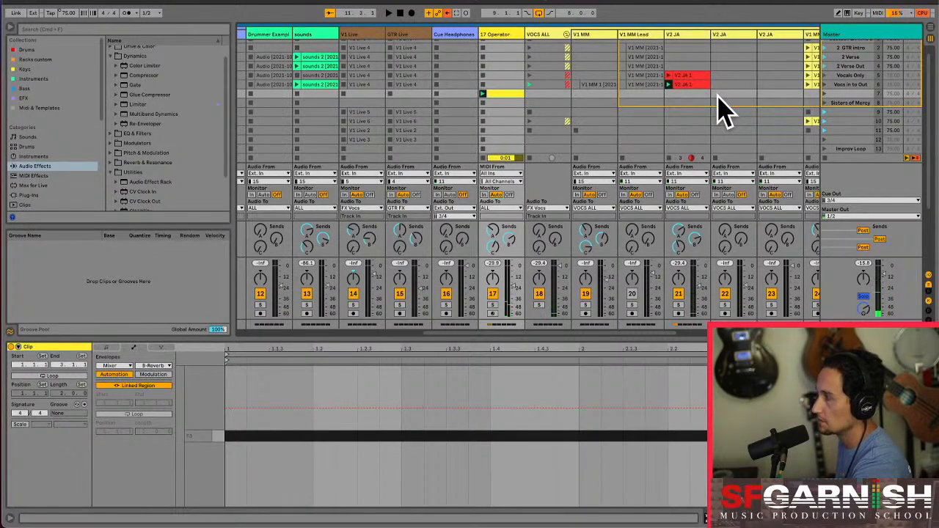
key(Up)
key(Up)
key(Up)
key(Up)
key(Up)
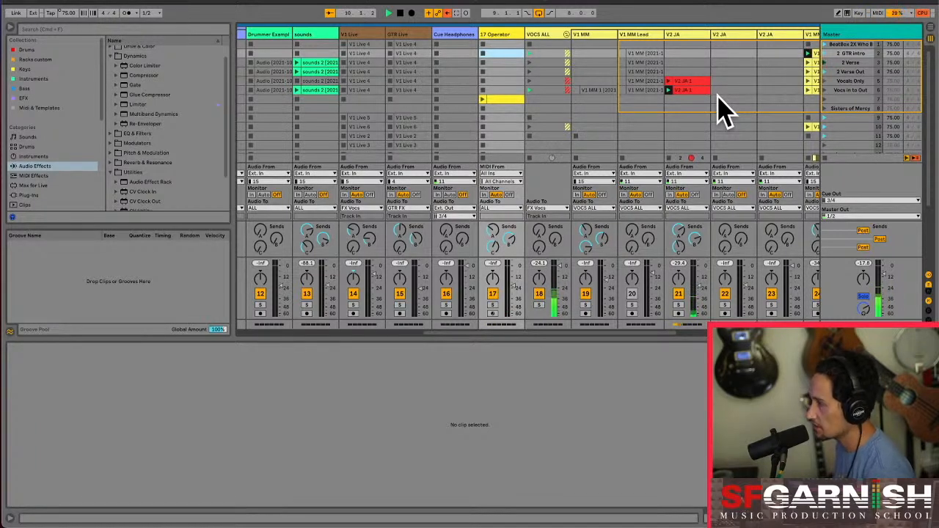
key(space)
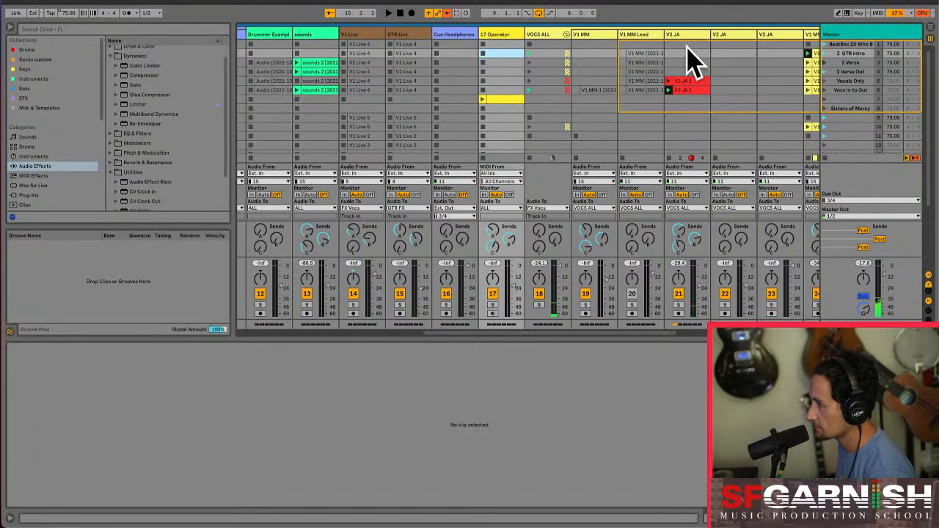
Add stop buttons to the V2 JA track 21 slots in scenes 1 to 4 and test the scene changes
drag(688, 57, 692, 84)
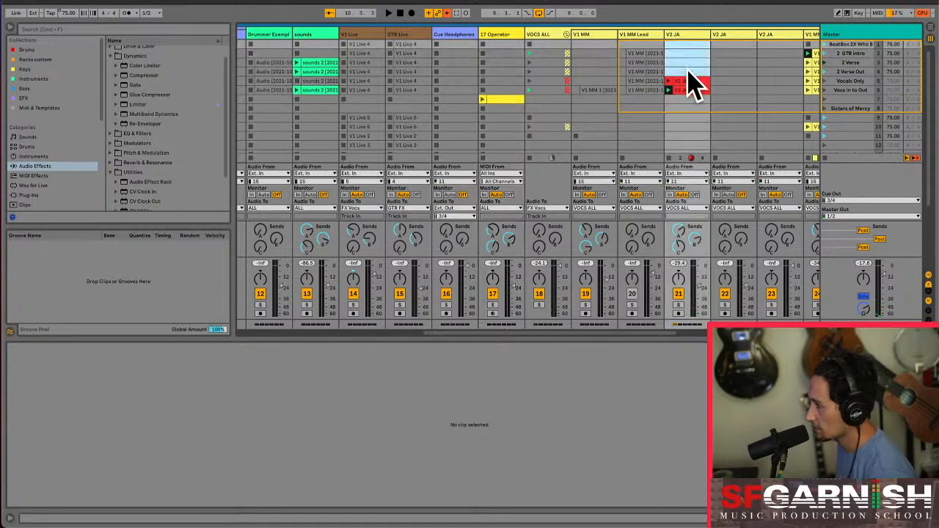
right_click(692, 84)
click(706, 88)
click(825, 45)
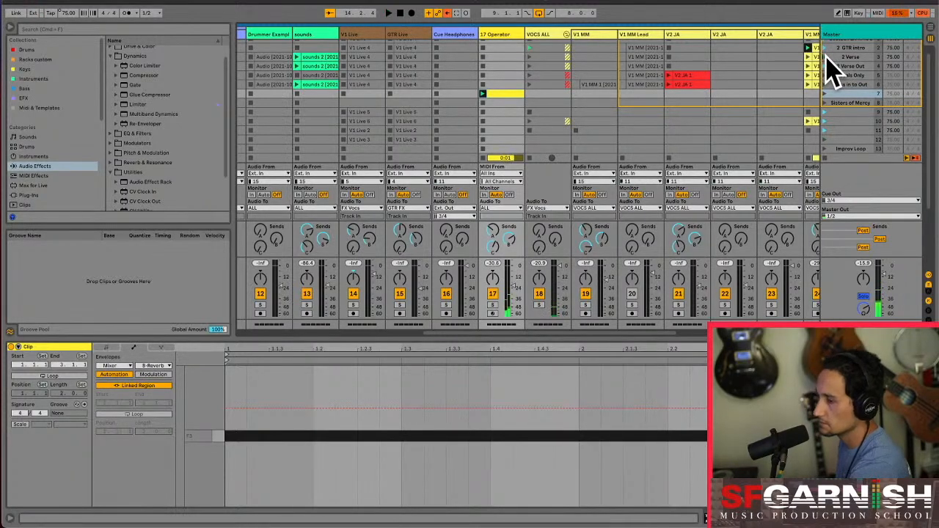
click(831, 66)
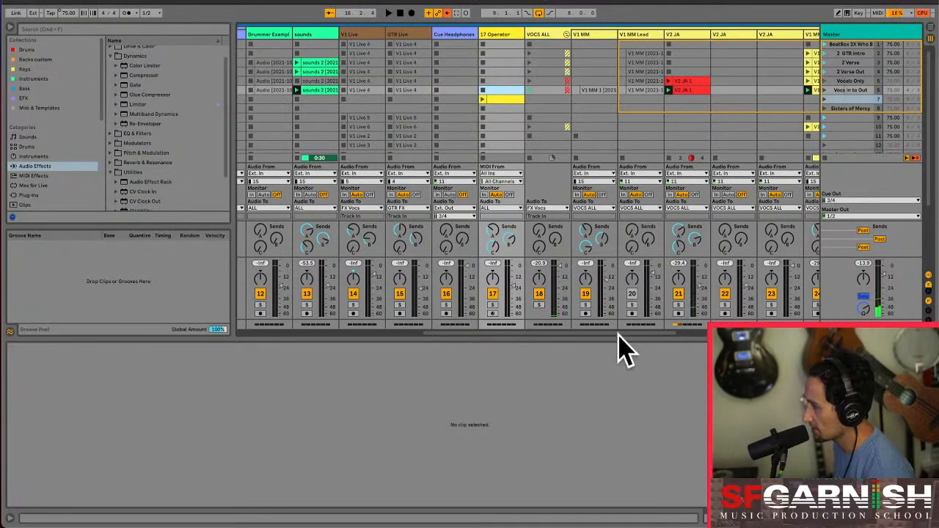
Freeze the three V1 MM vocal tracks 24, 25 and 26
scroll(630, 337, right, 3)
drag(629, 336, 679, 337)
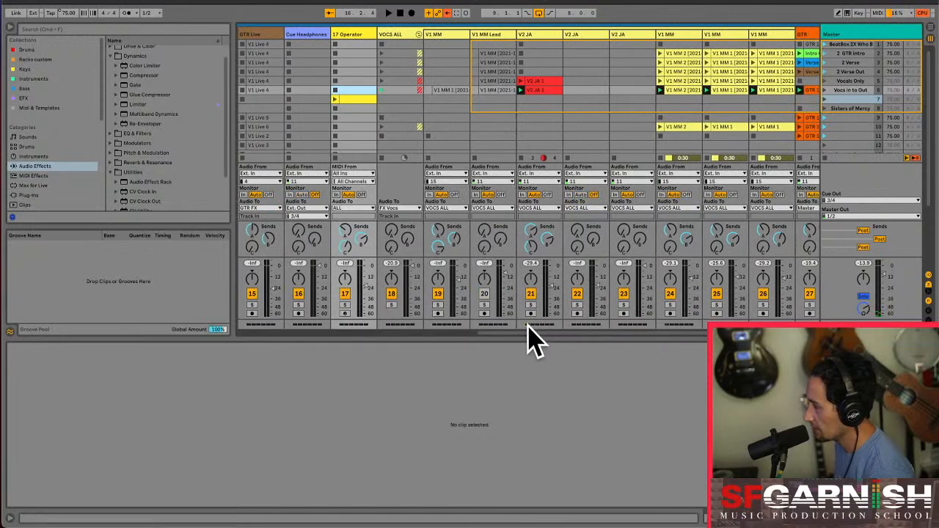
drag(659, 337, 722, 345)
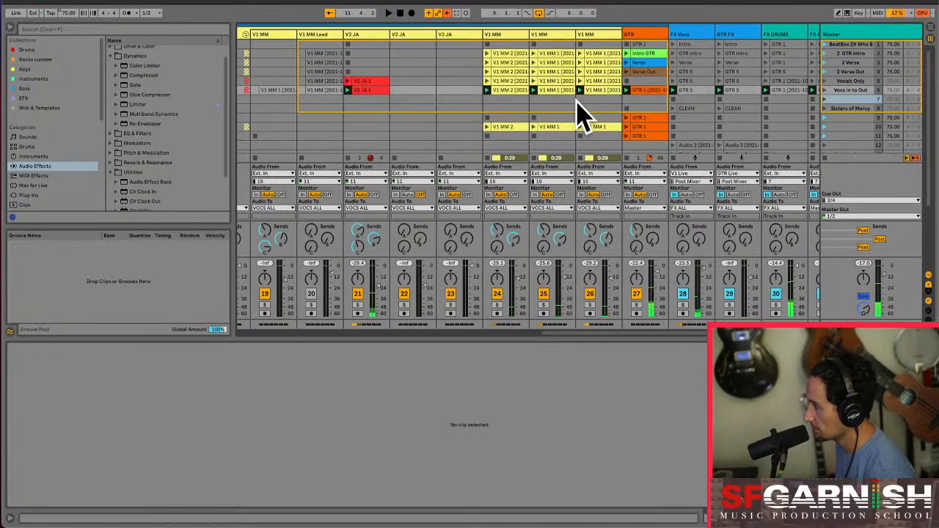
click(507, 35)
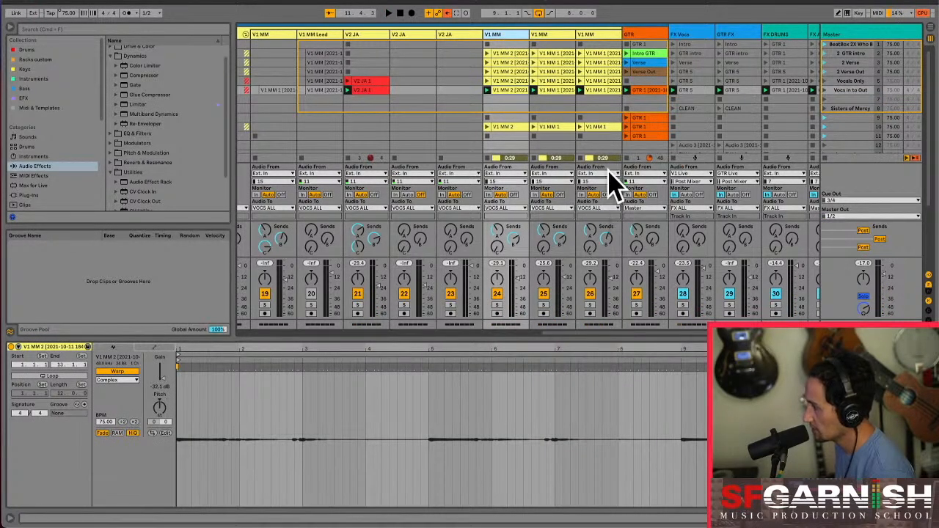
shift+click(601, 35)
right_click(601, 35)
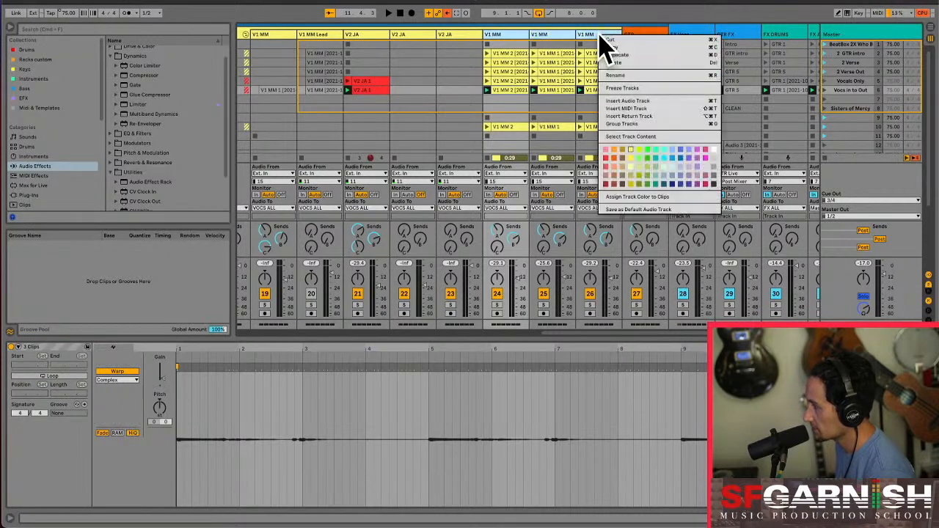
click(621, 88)
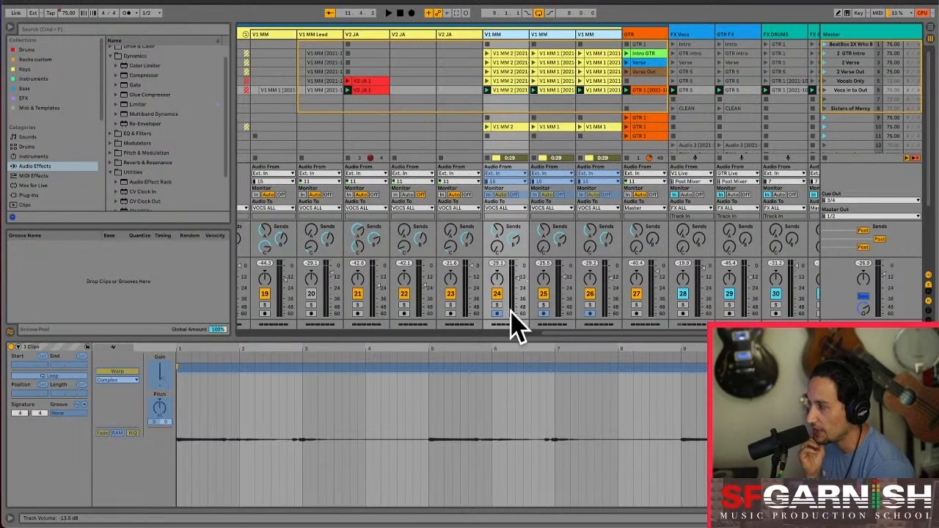
Check the frozen V1 MM tracks 24 to 26 and play the set with them
click(543, 313)
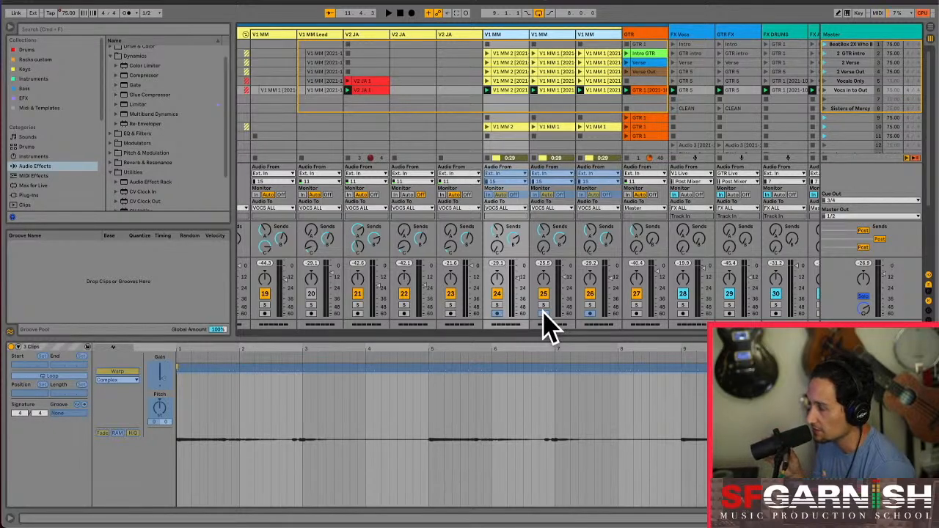
click(551, 40)
drag(512, 42, 591, 44)
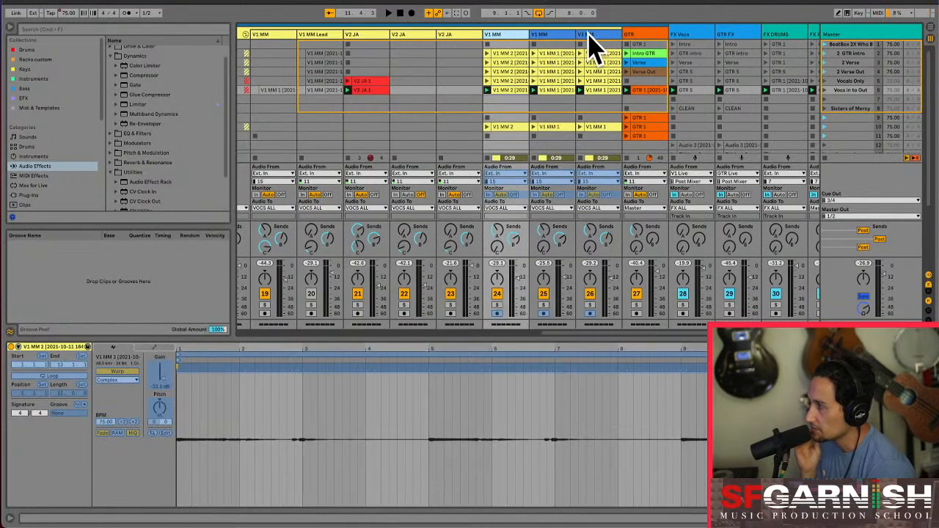
click(589, 37)
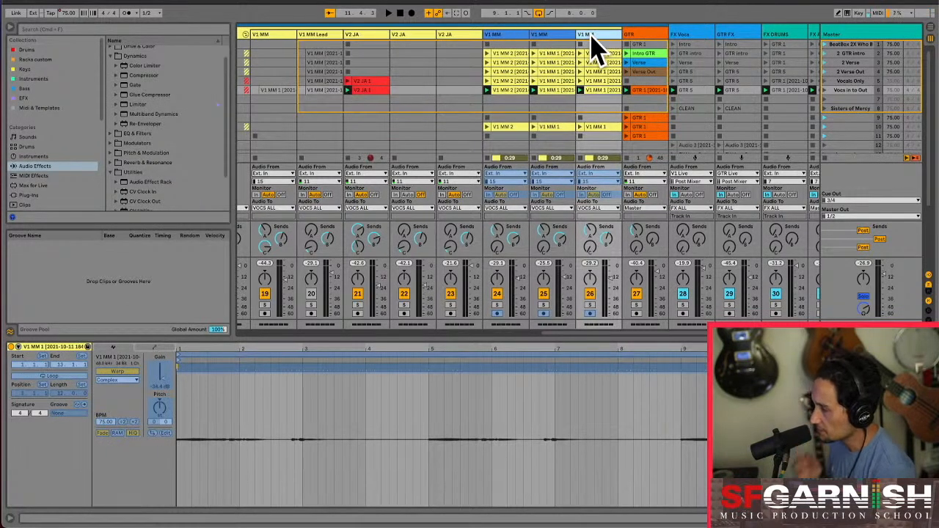
key(space)
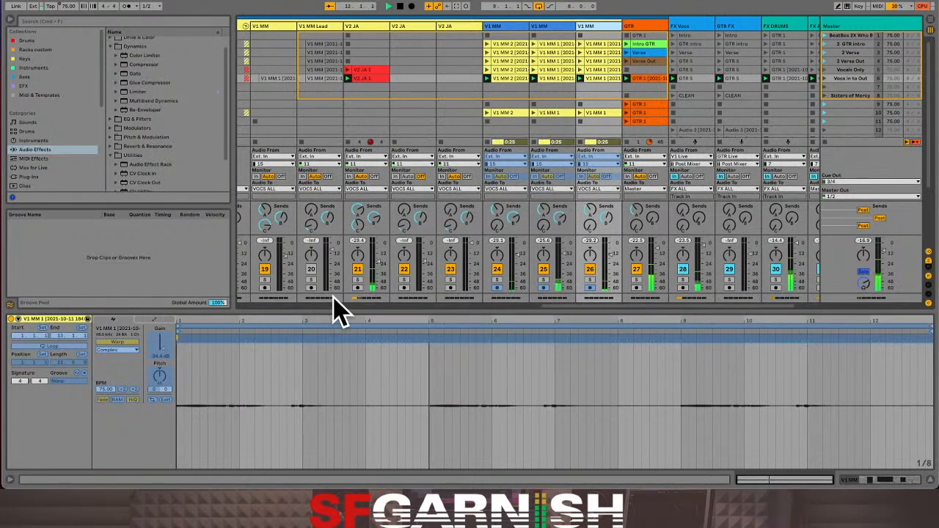
Review the effects on the V3 BeatBox OD track and freeze that track
drag(566, 300, 248, 321)
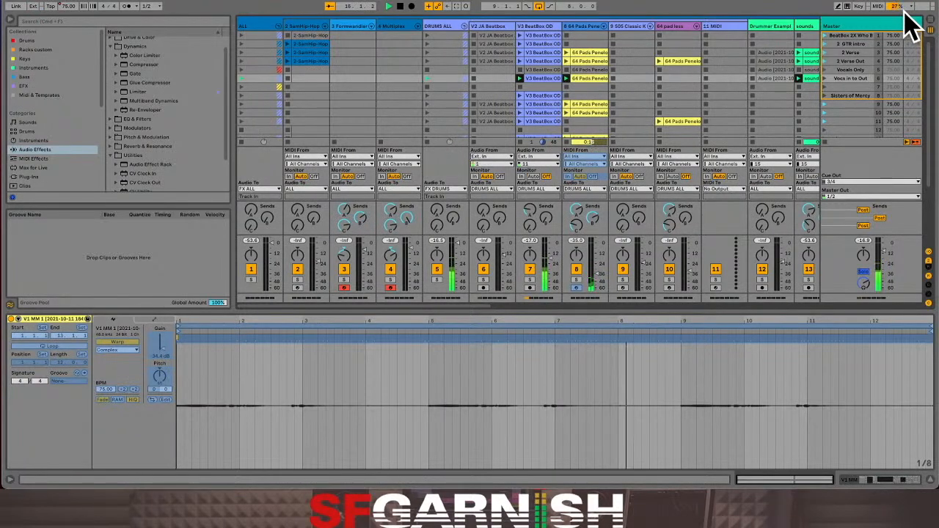
click(543, 36)
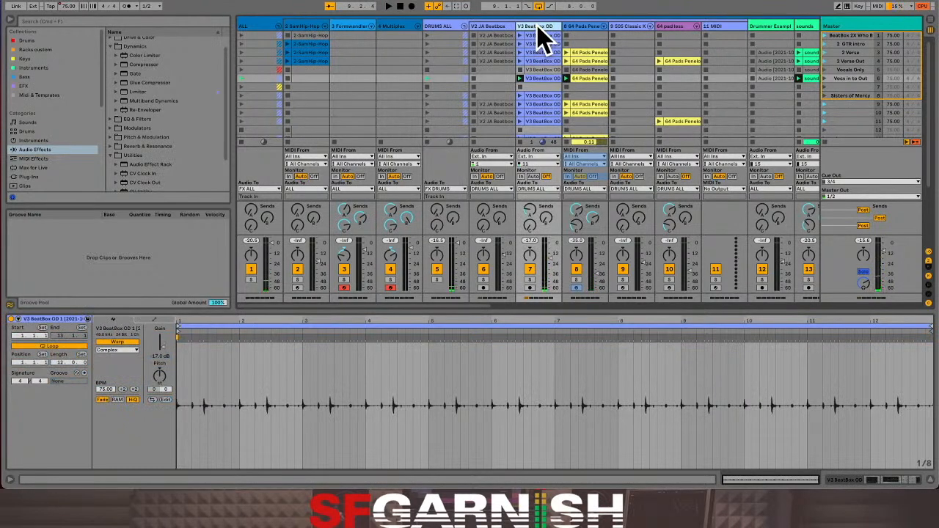
click(888, 480)
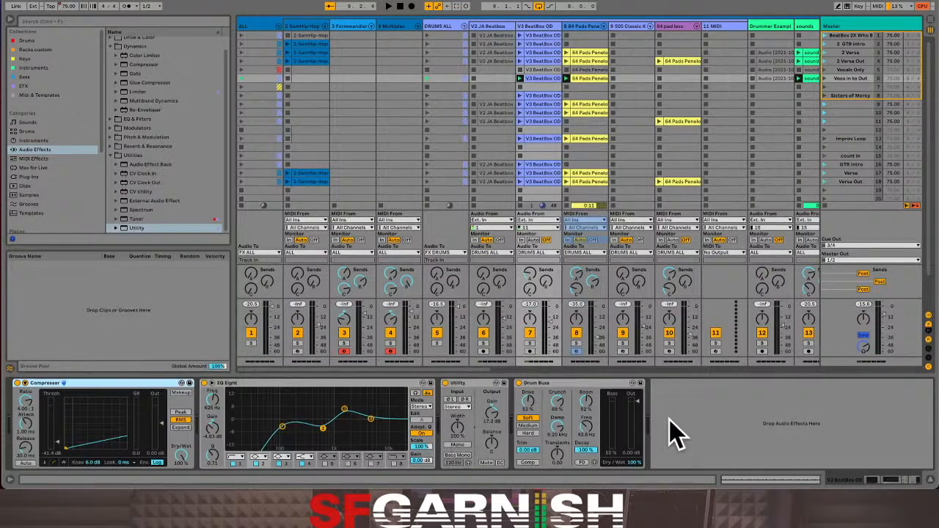
right_click(540, 37)
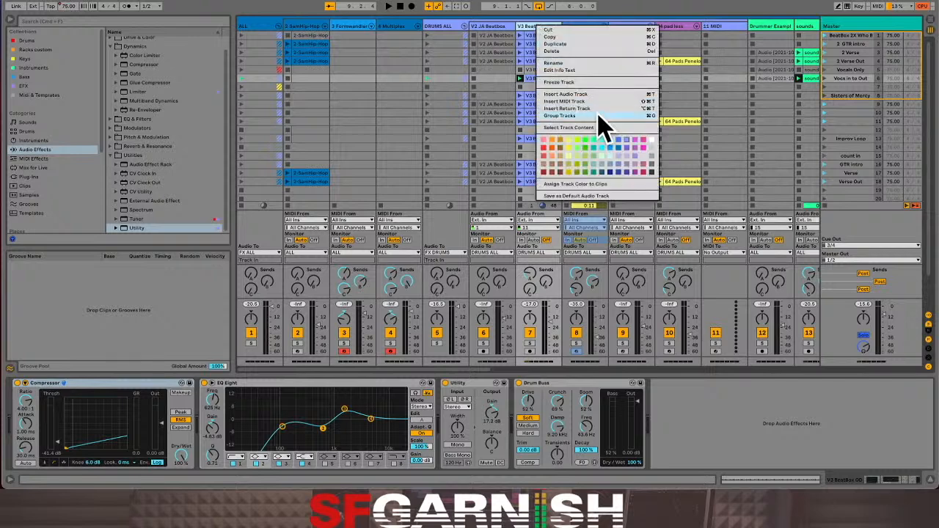
click(579, 94)
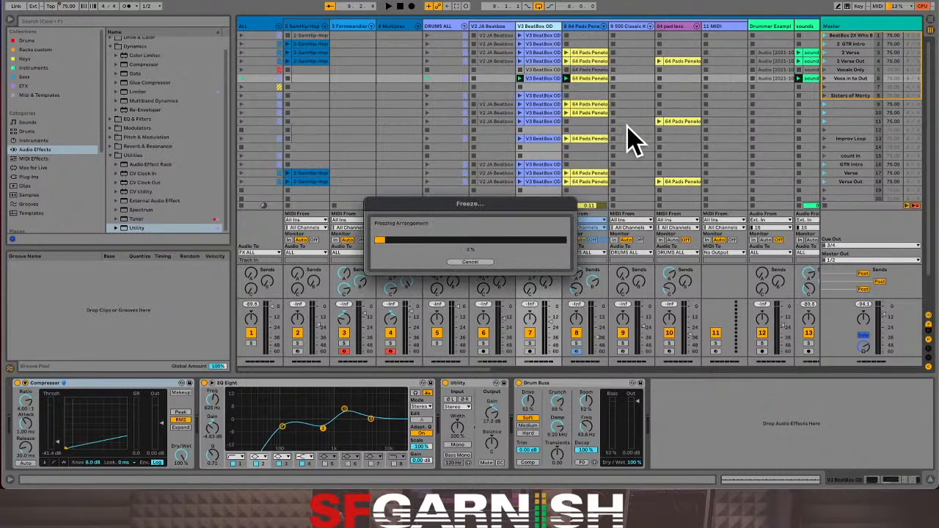
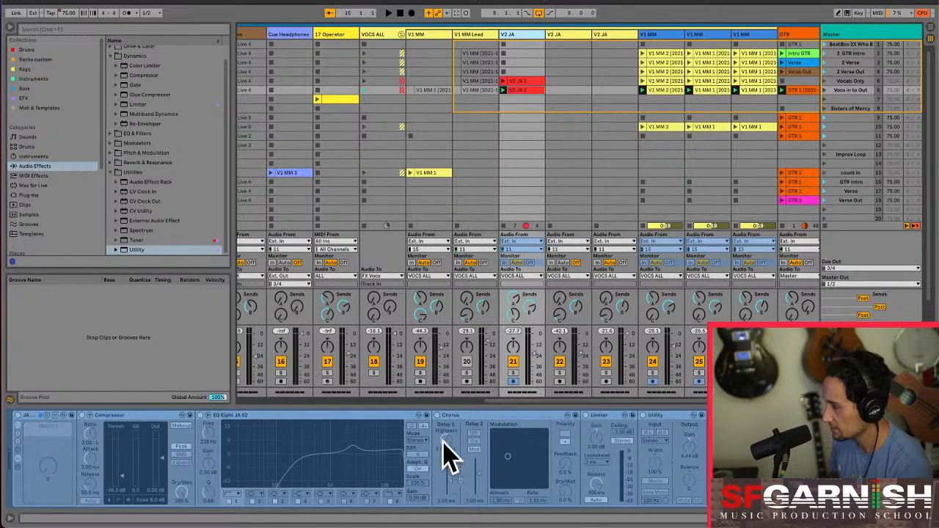
Play the Vocs in to Out scene with the frozen tracks and inspect the effects on the FX Vocs track
click(504, 90)
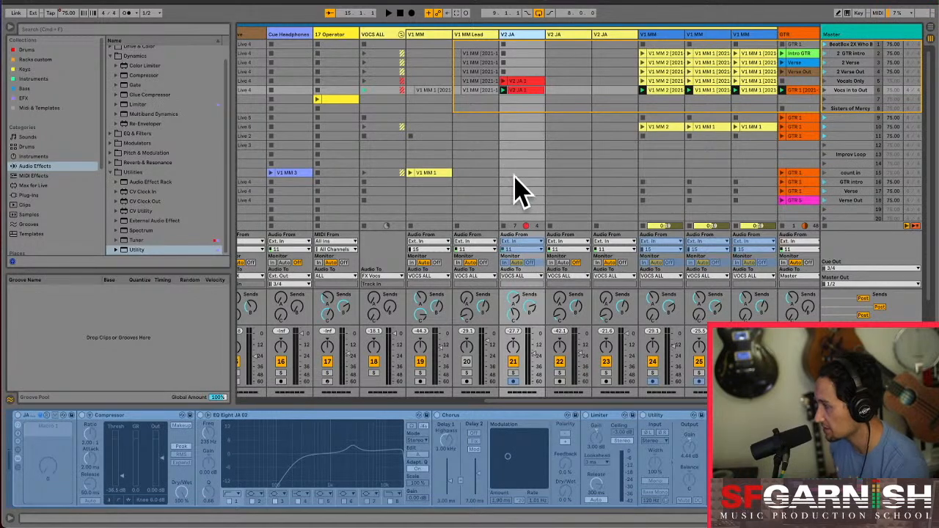
click(824, 91)
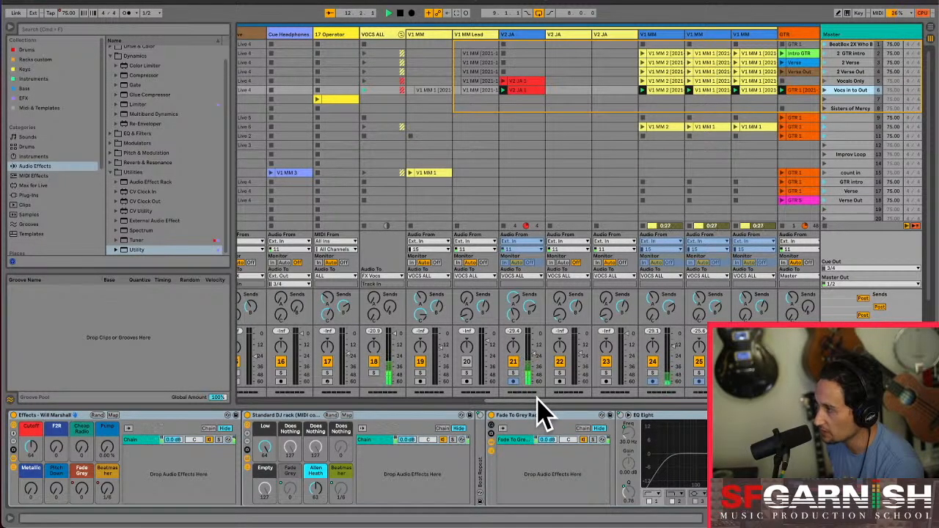
drag(536, 401, 631, 401)
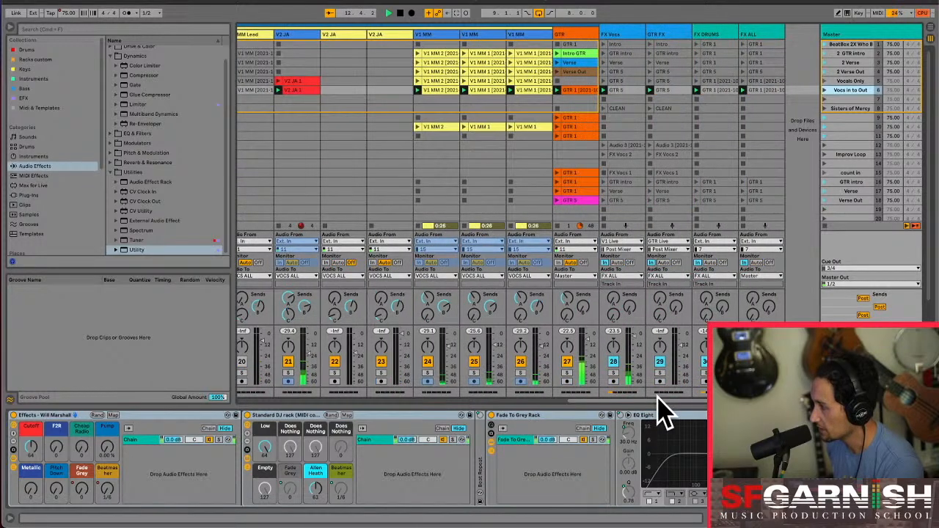
click(623, 34)
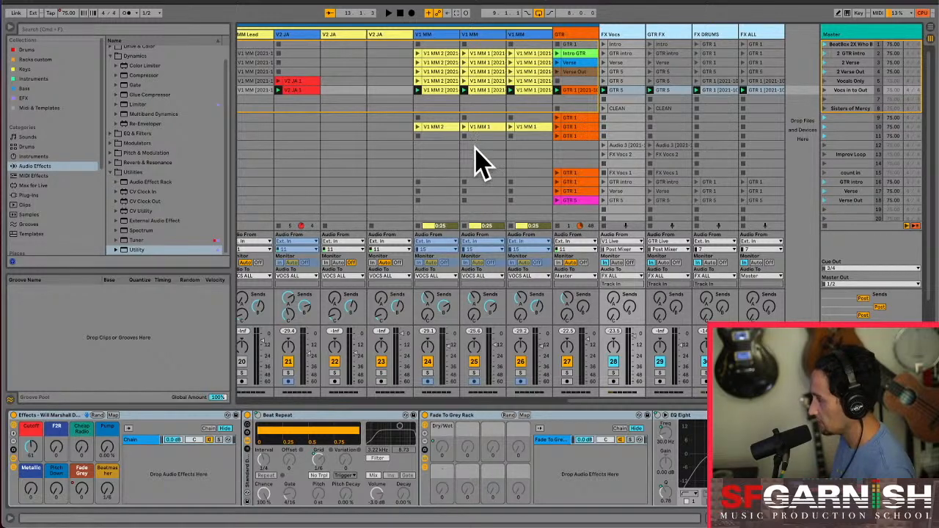
Delete the two empty V2 JA tracks, numbers 22 and 23
click(342, 38)
click(391, 39)
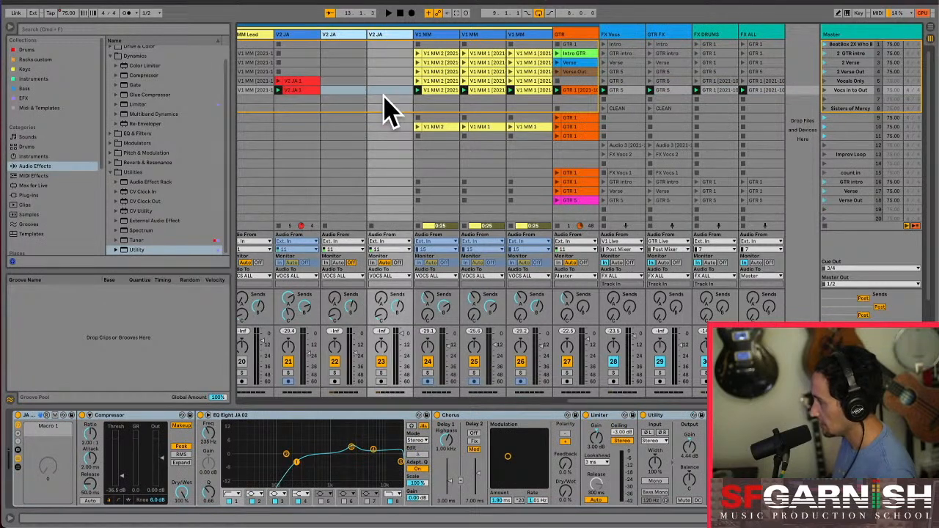
scroll(384, 105, down, 3)
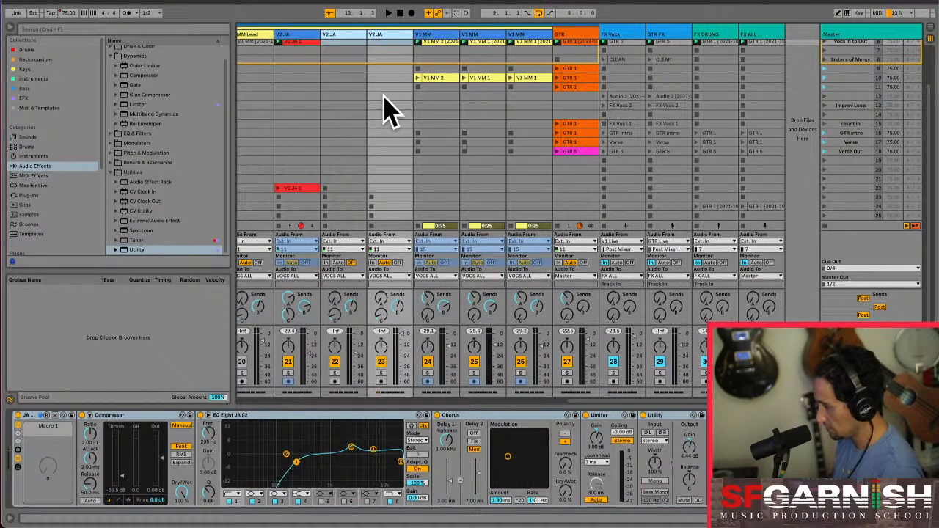
scroll(384, 105, up, 3)
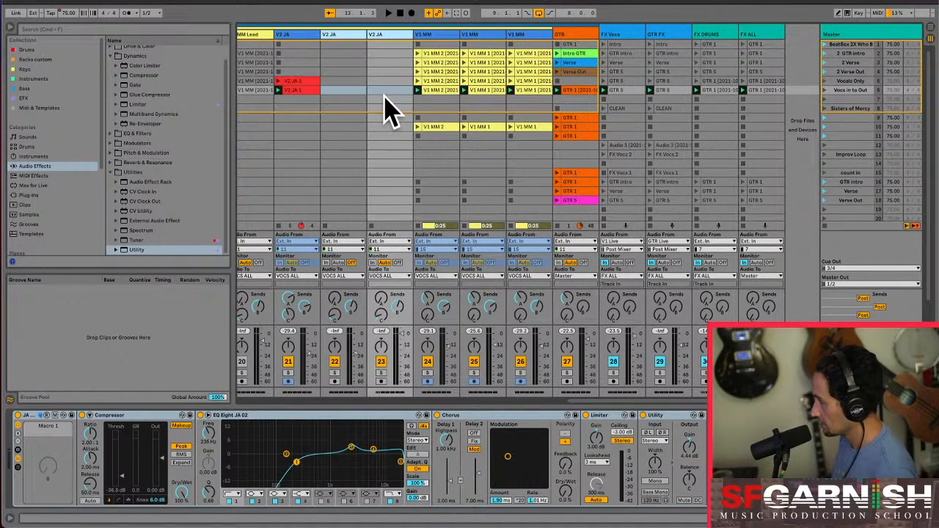
key(ctrl+z)
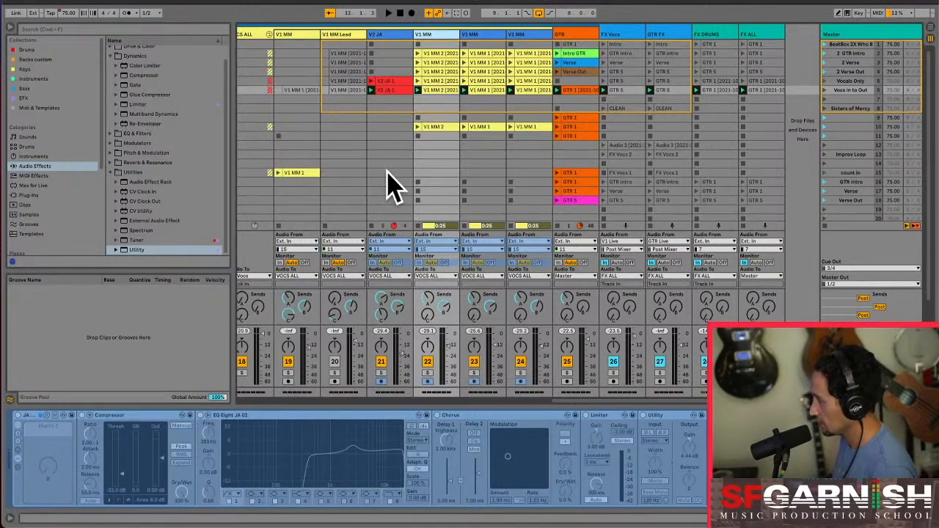
Solo V1 MM track 19, audition its V1 MM 1 clip in the count in scene, and deactivate that clip
drag(556, 395, 472, 411)
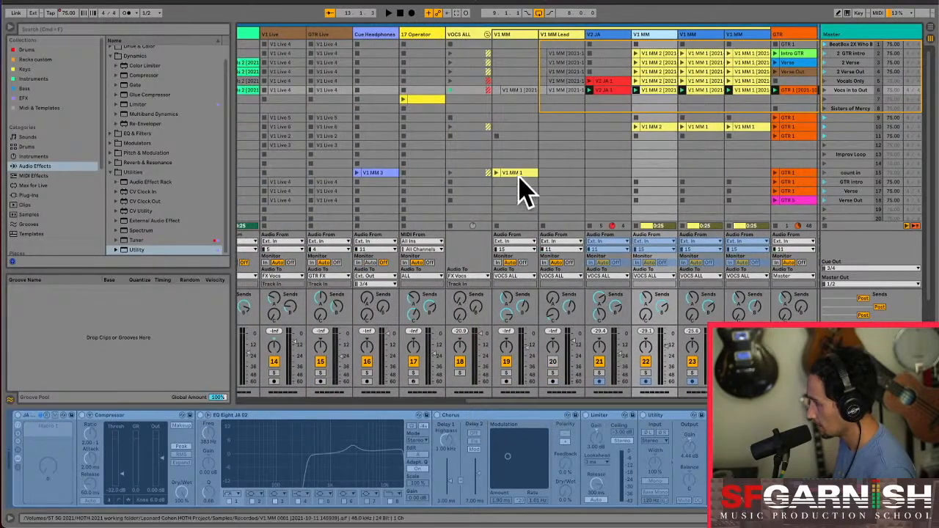
click(507, 373)
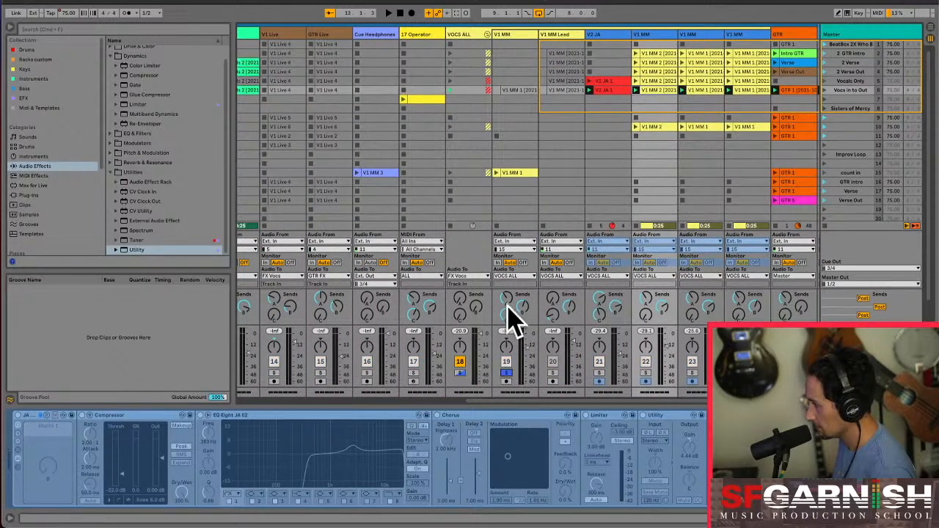
click(496, 173)
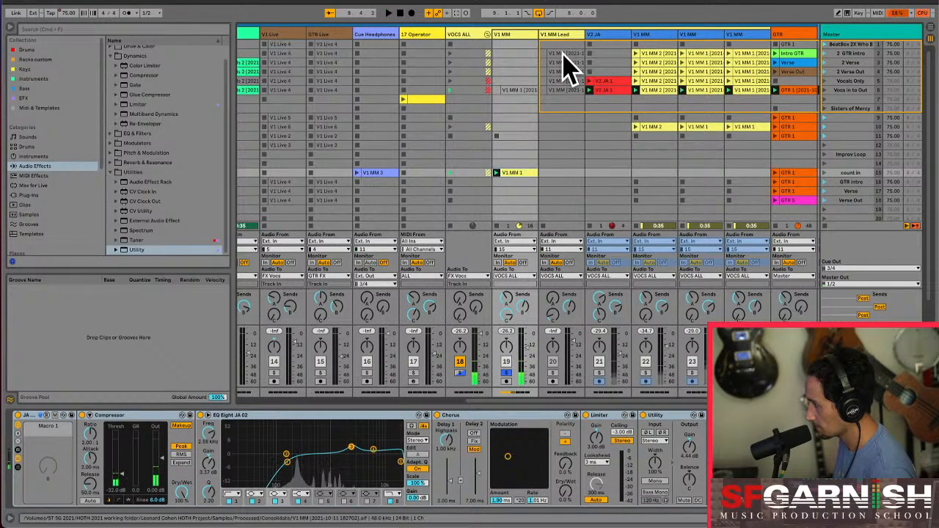
click(564, 35)
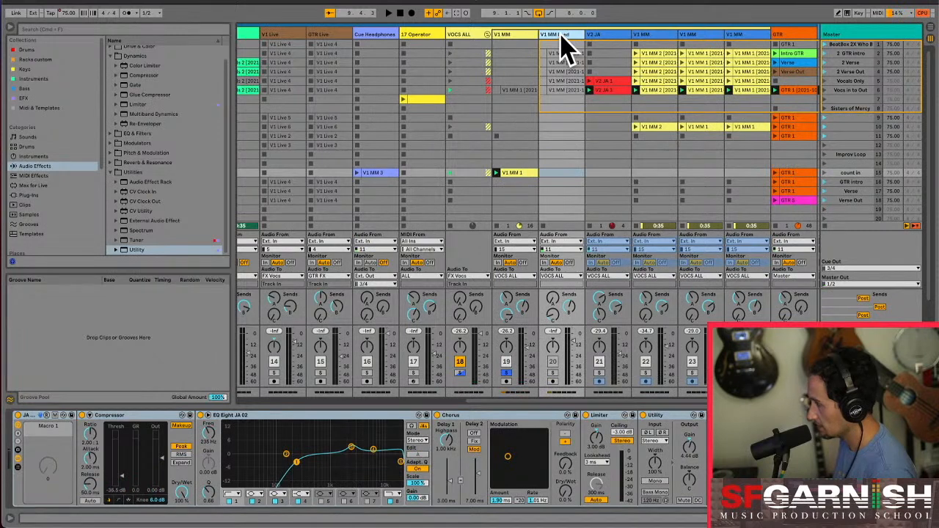
click(524, 174)
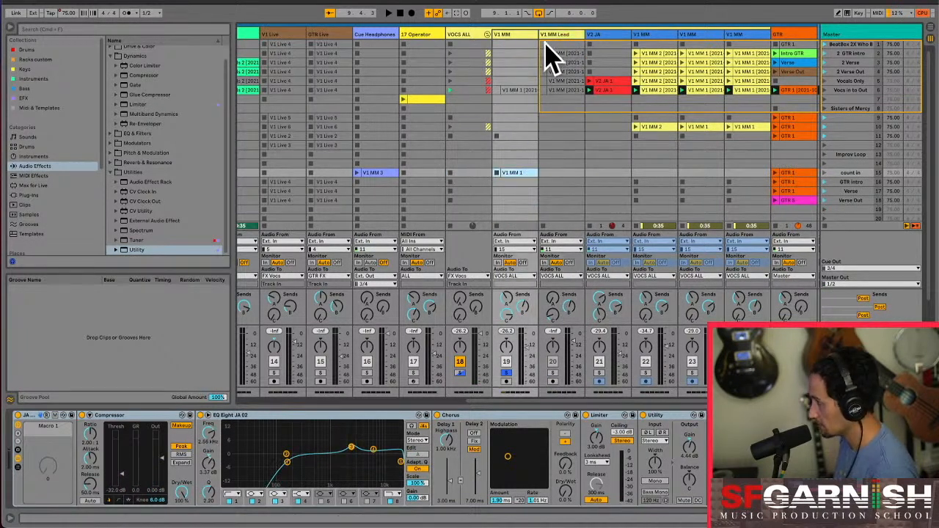
Activate the V1 MM Lead clips in scenes 2 to 6 and audition the first two with the track soloed
click(554, 35)
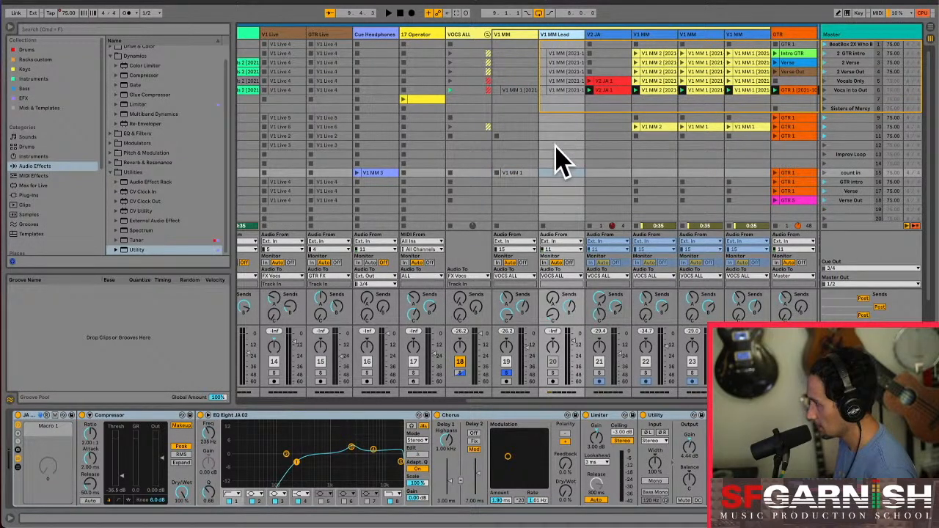
drag(506, 402, 483, 403)
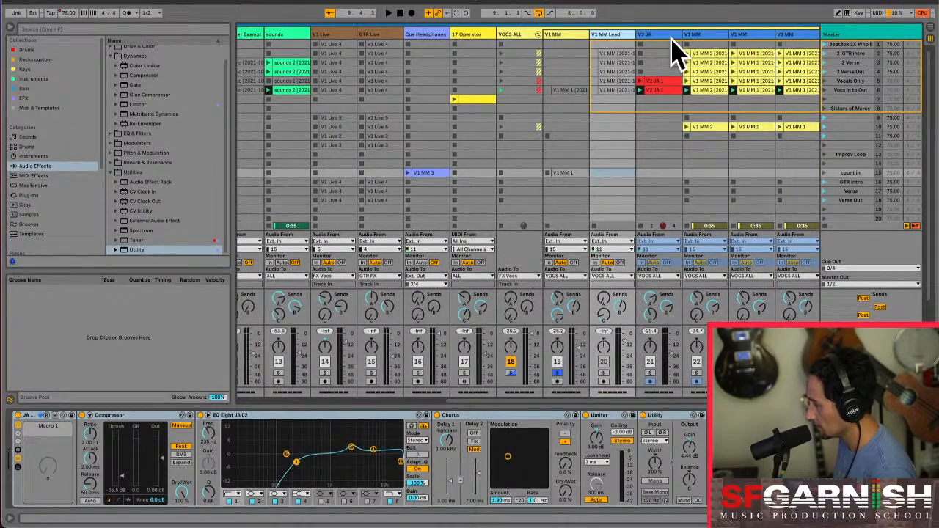
click(618, 55)
shift+click(621, 91)
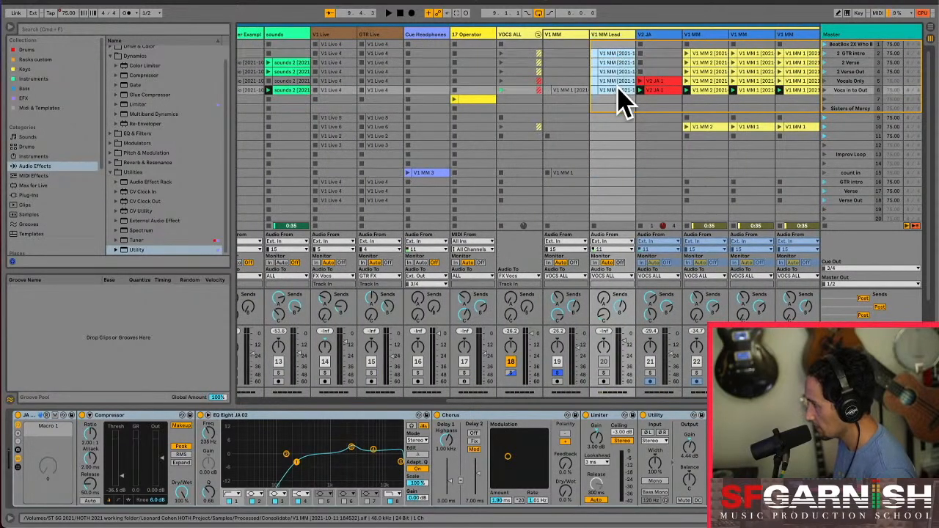
click(603, 373)
click(595, 54)
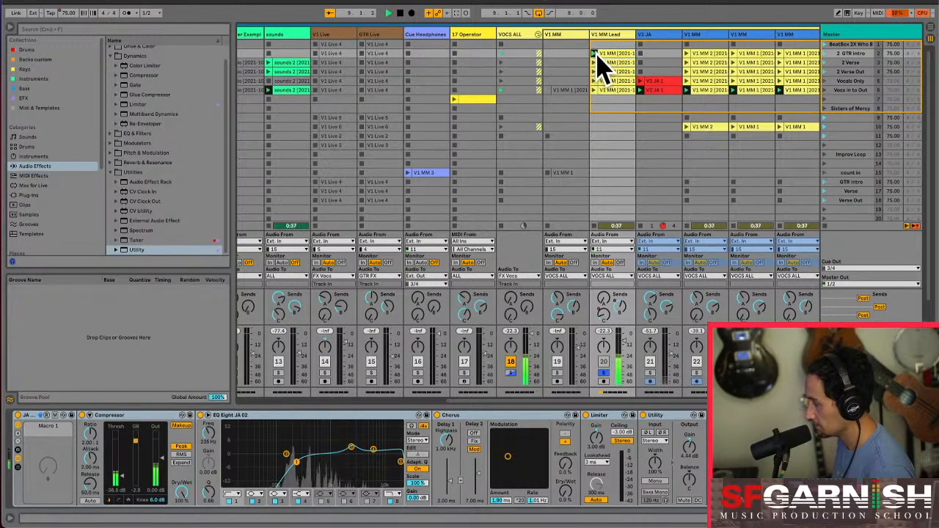
click(595, 63)
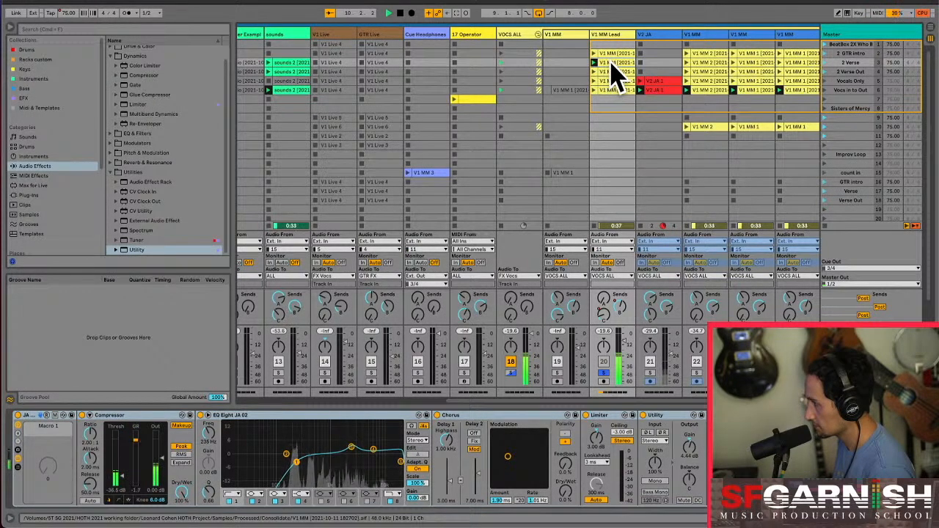
Stop playback and deactivate all the V1 MM Lead clips in scenes 2 to 6
key(Up)
key(Up)
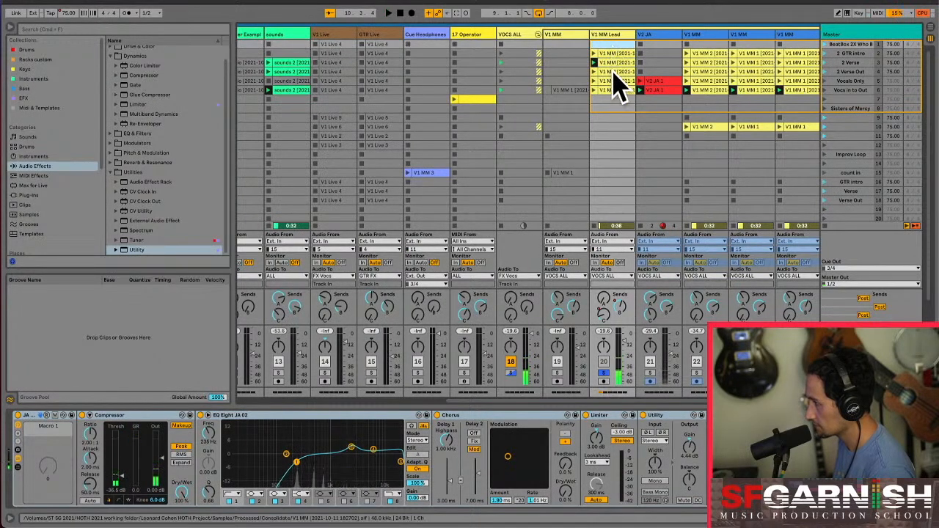
click(614, 108)
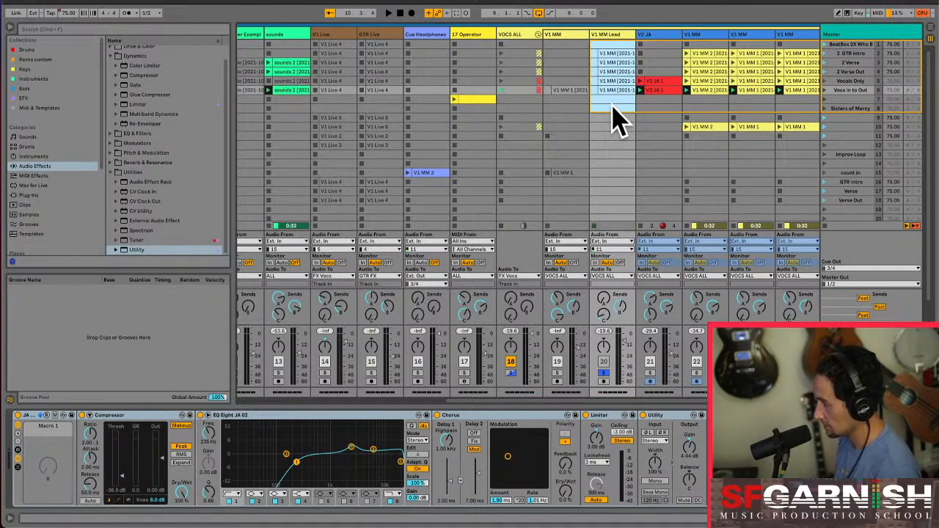
Turn off the solo on the V1 MM Lead track and freeze that track
click(615, 43)
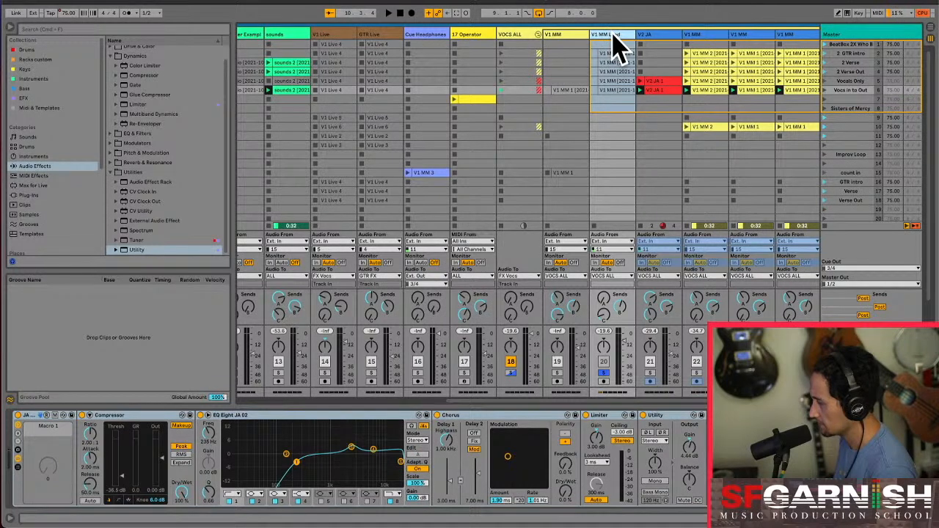
click(613, 33)
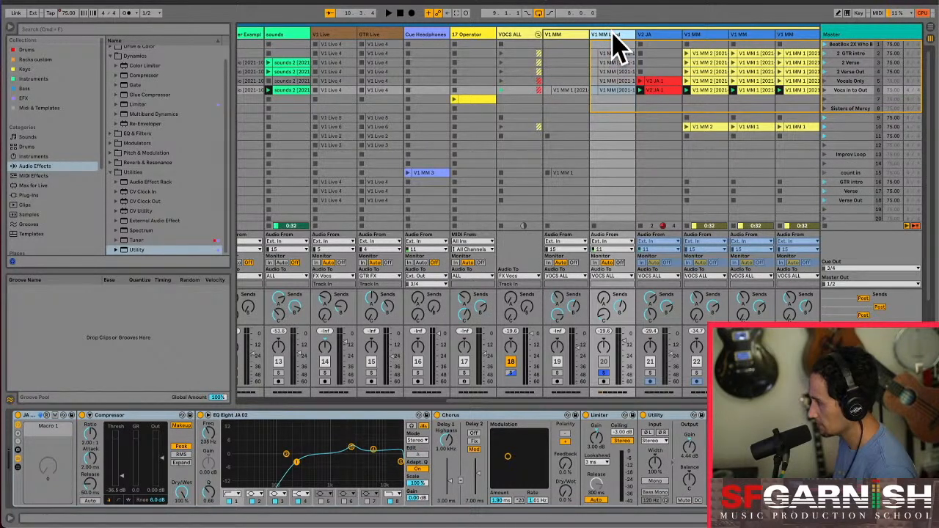
key(space)
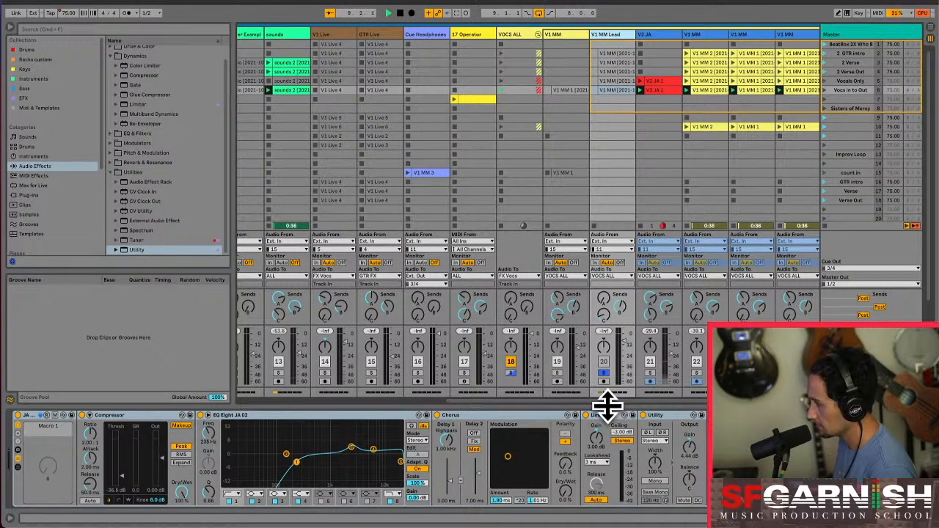
click(603, 373)
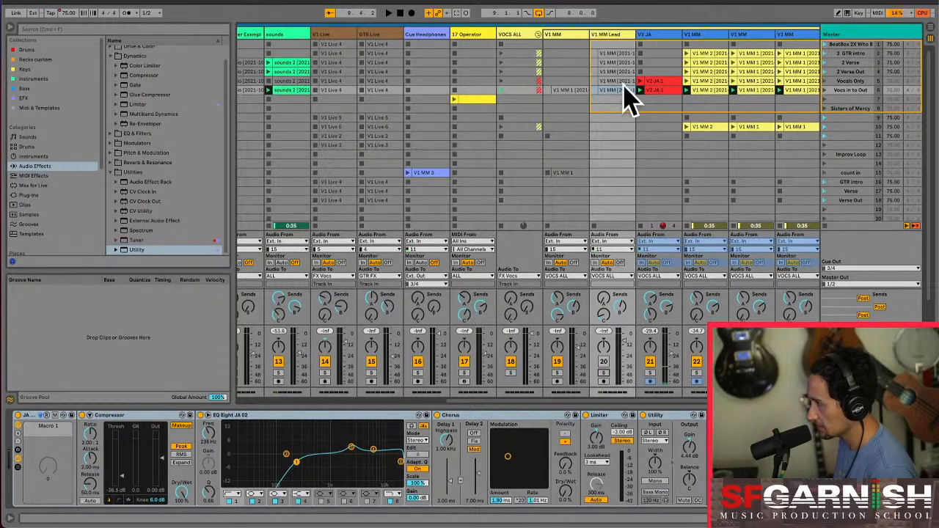
right_click(615, 36)
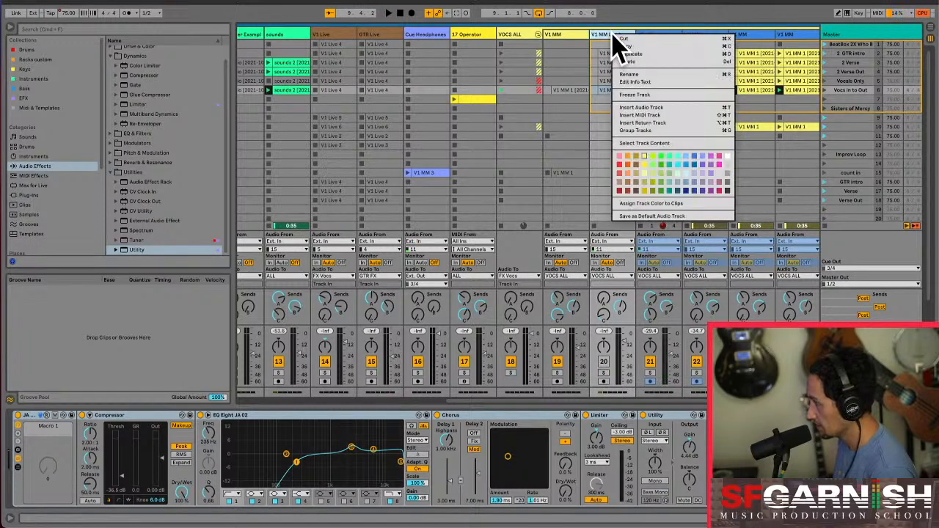
click(653, 95)
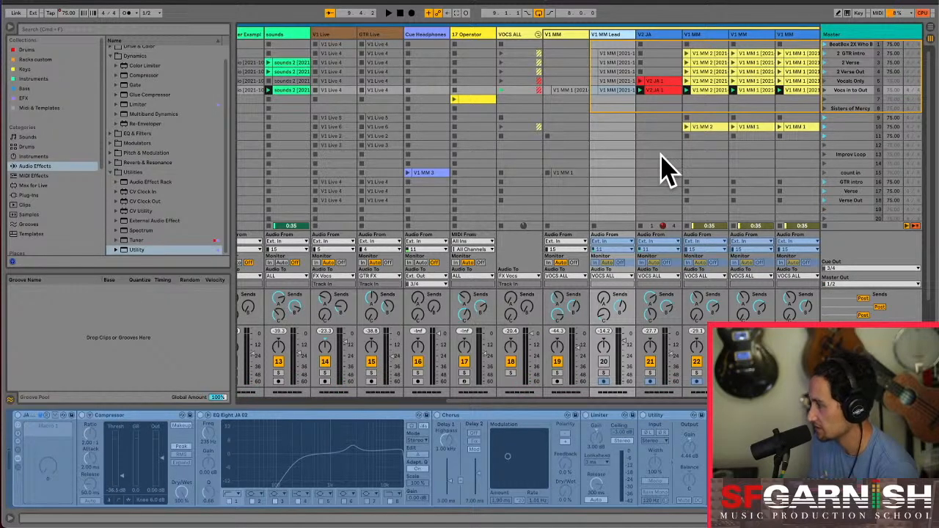
Play the set, solo the sounds track 13 and inspect its effects
click(660, 155)
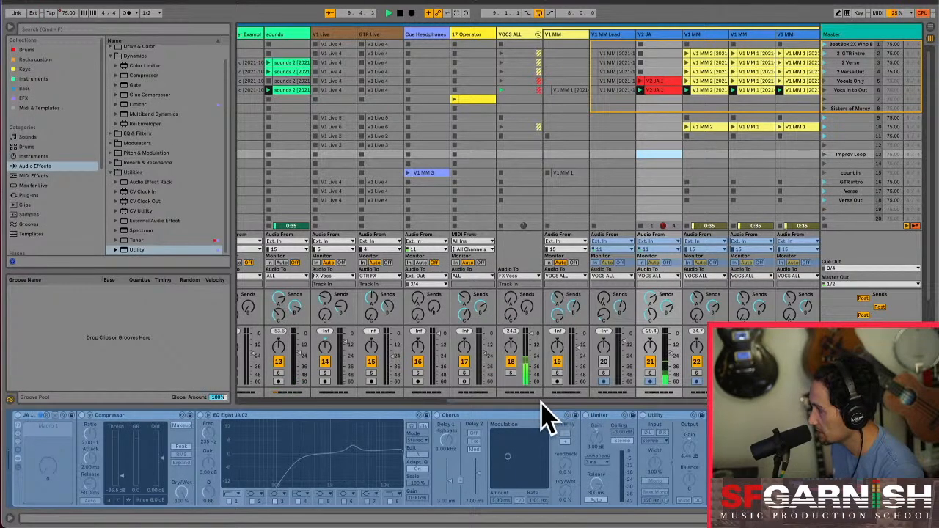
drag(534, 400, 455, 406)
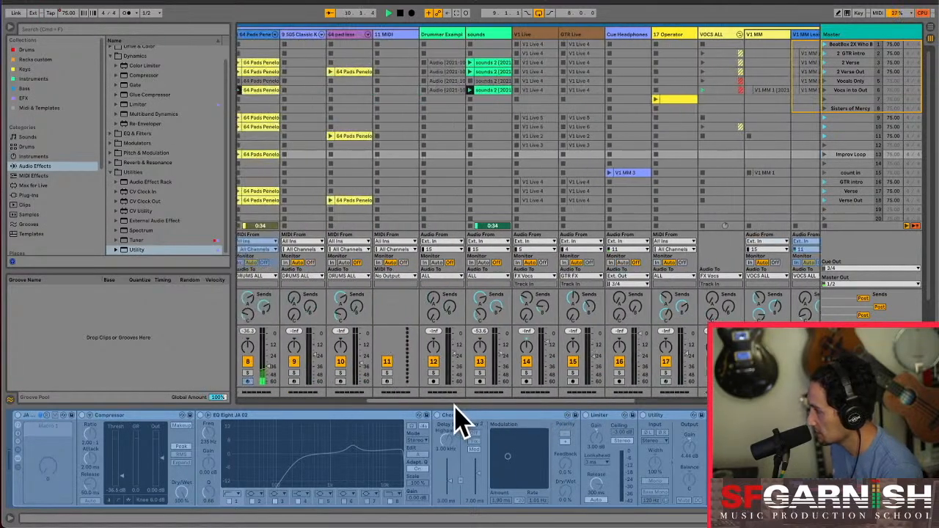
click(478, 373)
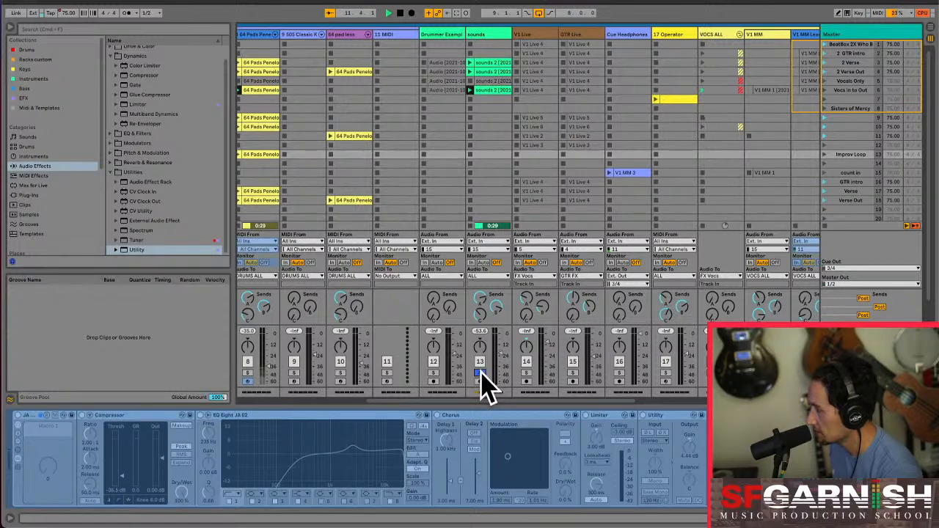
click(492, 34)
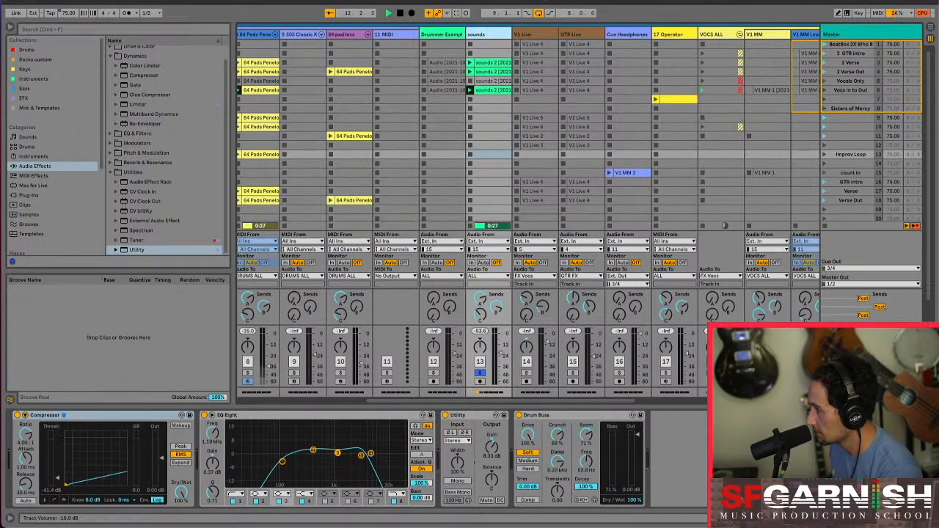
Show the details of the sounds 2 clip in the Vocs in to Out scene, stop playback and freeze the sounds track
click(497, 90)
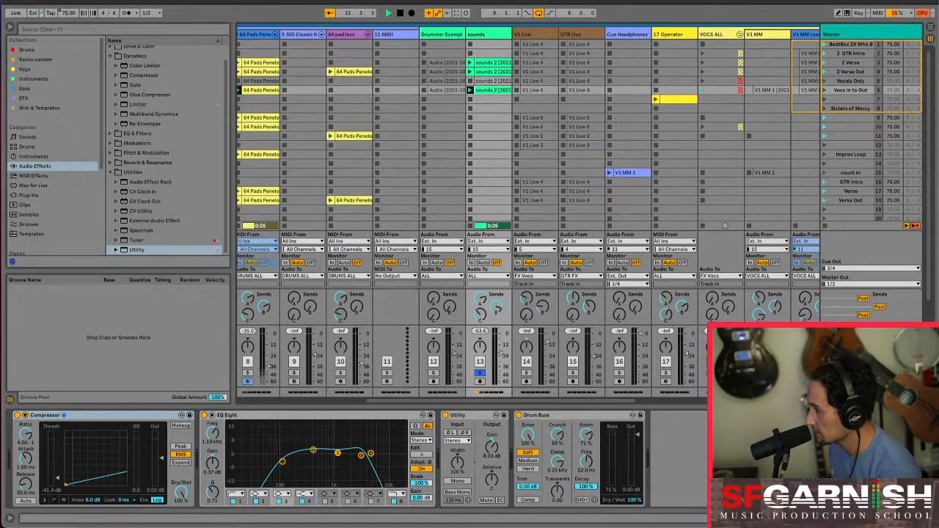
key(shift+Tab)
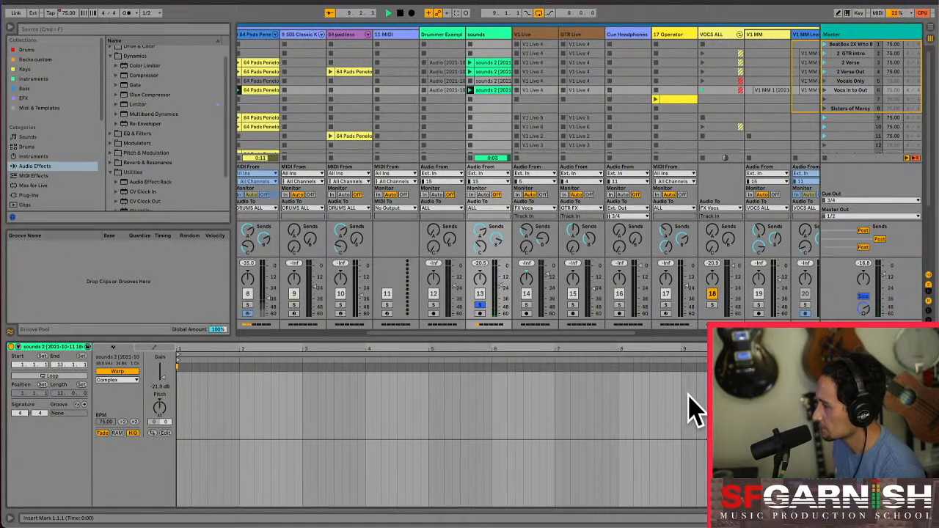
key(space)
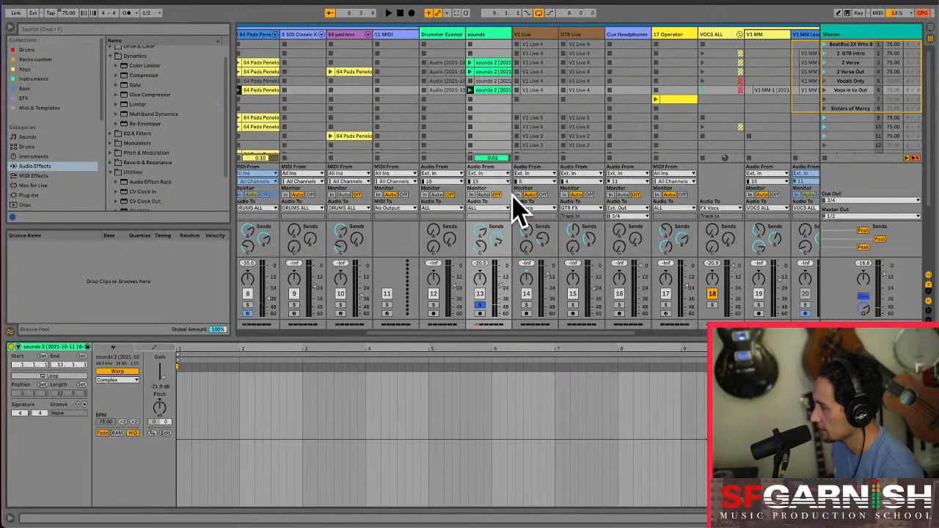
right_click(489, 35)
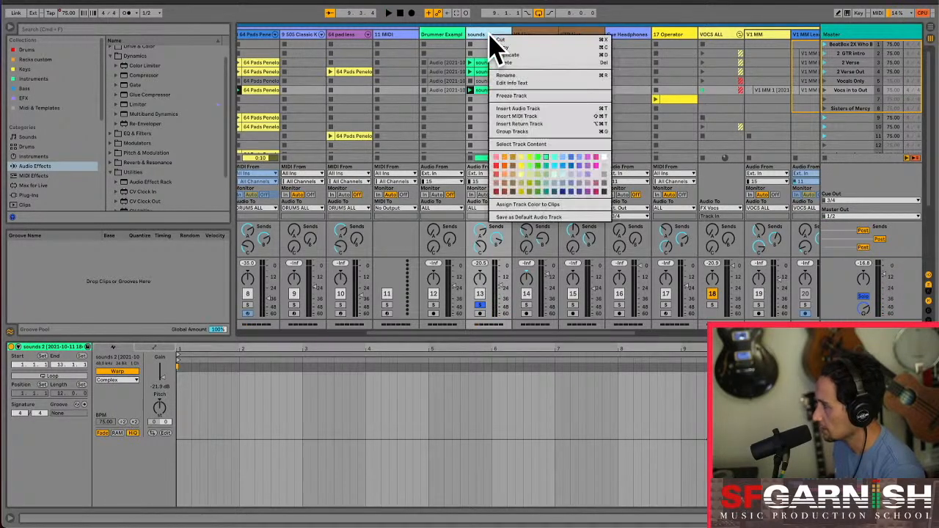
click(511, 96)
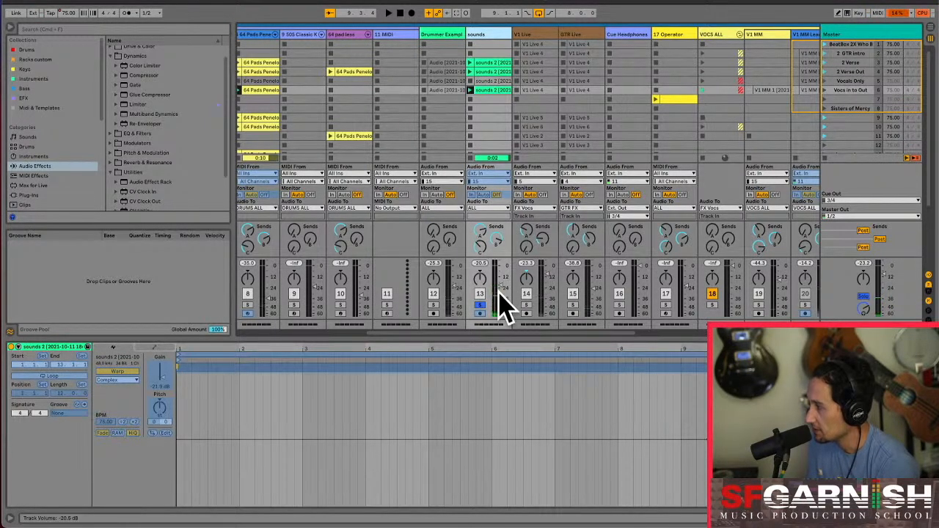
Delete the empty 11 MIDI track from the set
drag(503, 327, 459, 328)
click(513, 37)
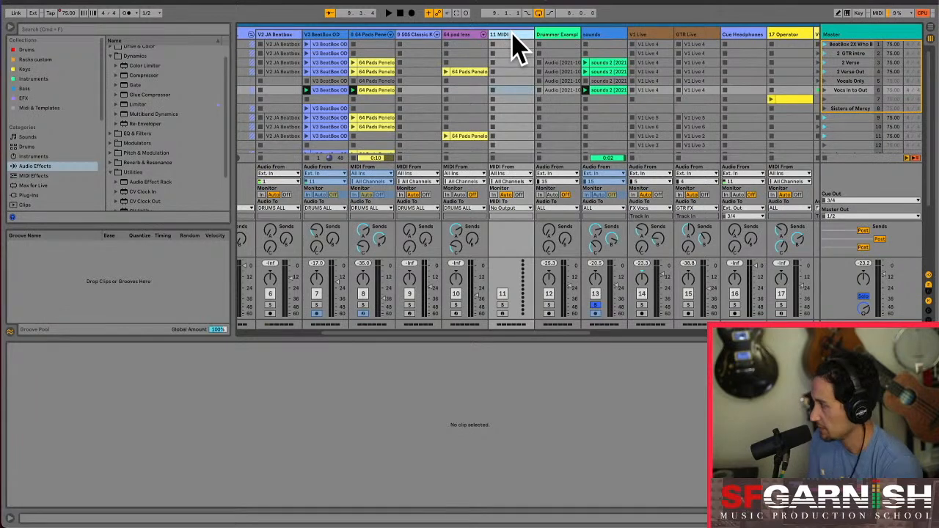
key(Delete)
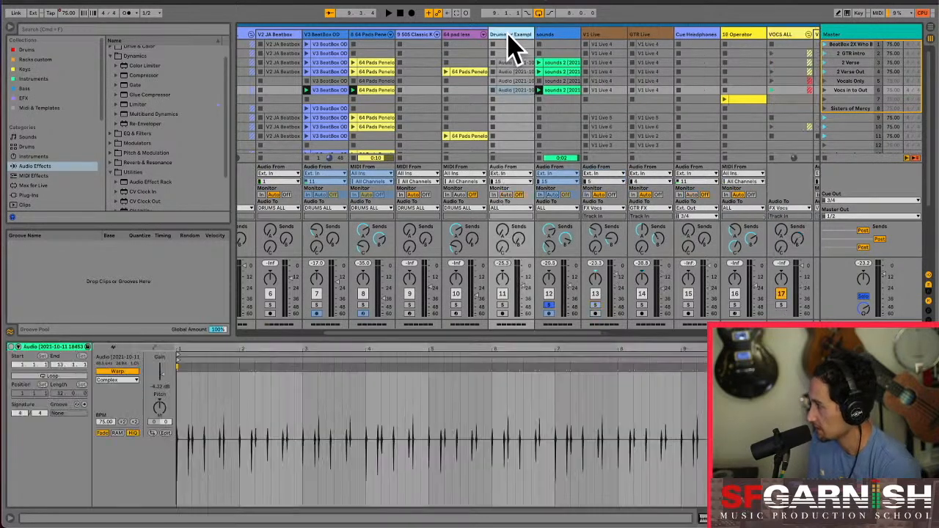
Solo the 64 pad less track and play its clip in the 2 Verse Out scene
click(459, 73)
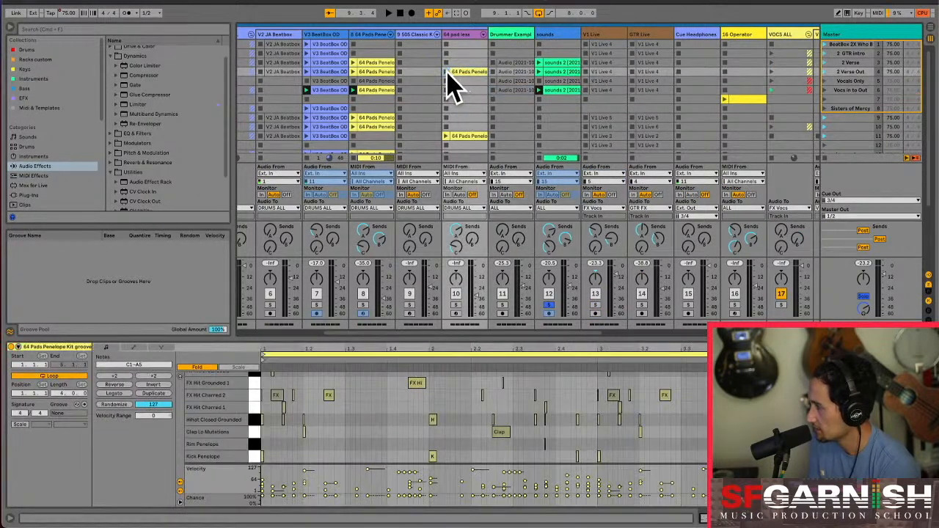
click(455, 305)
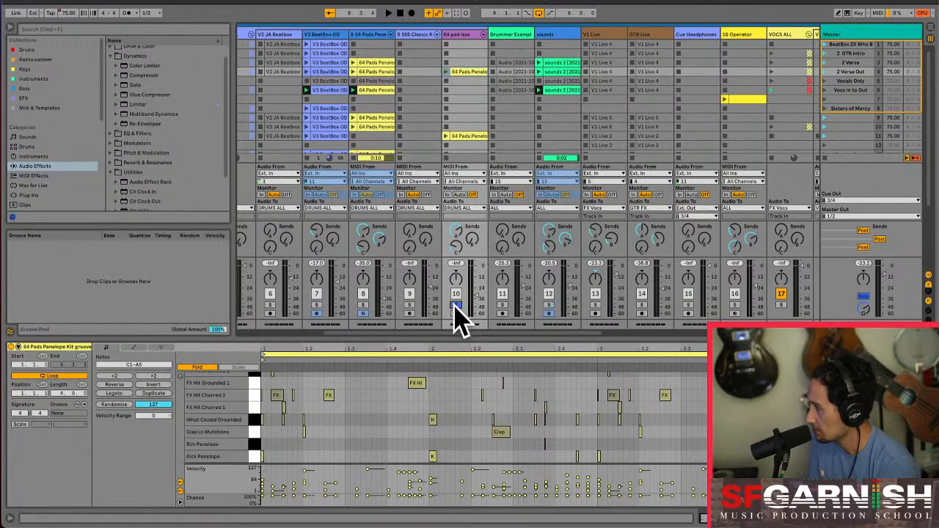
click(446, 72)
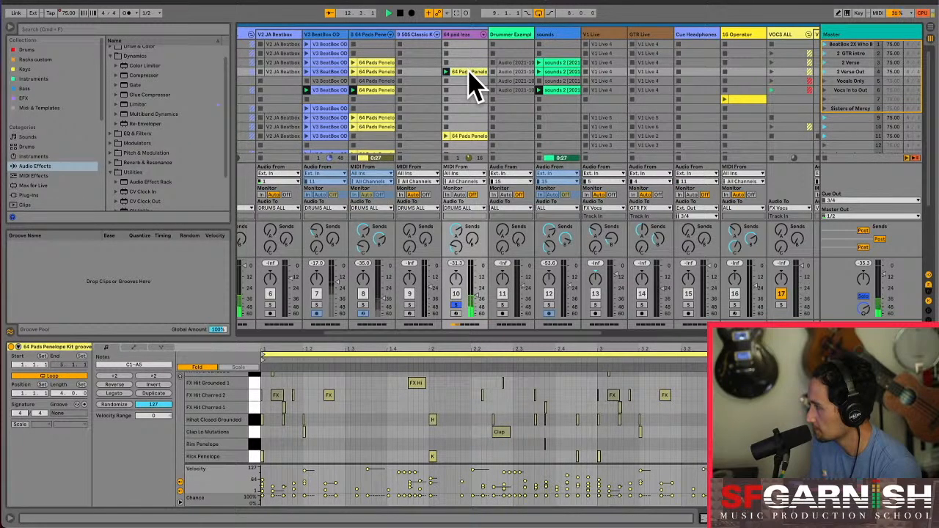
Move the 64 pad less clip from the 2 Verse Out scene to slot 7 and map its launch to computer key 2
drag(469, 74, 471, 101)
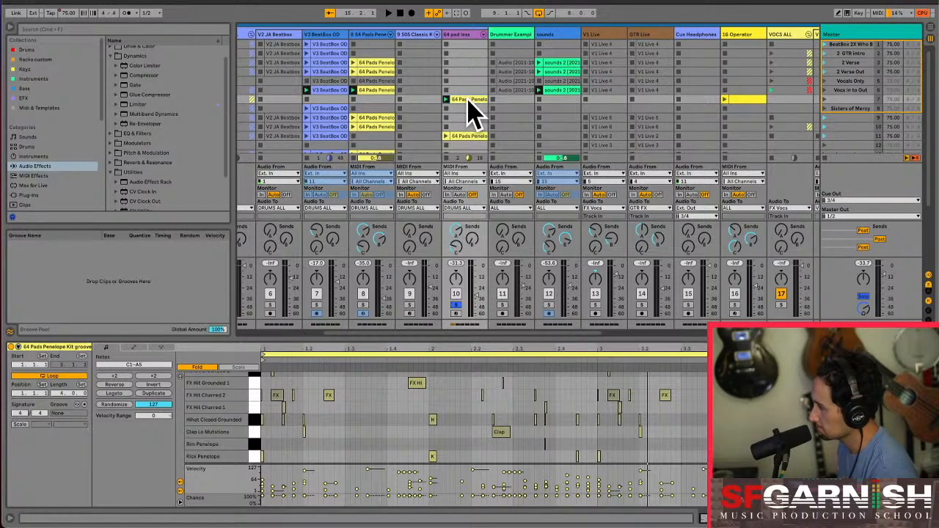
key(super+k)
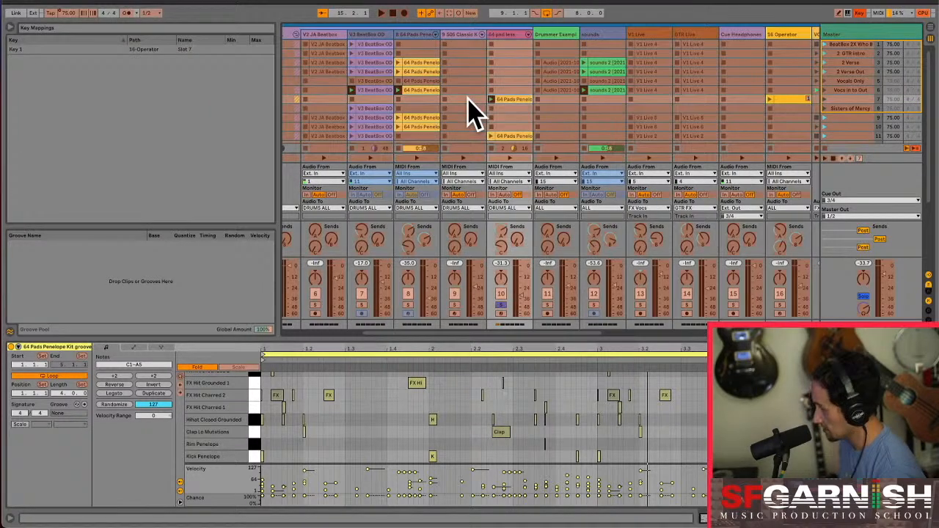
click(505, 101)
key(2)
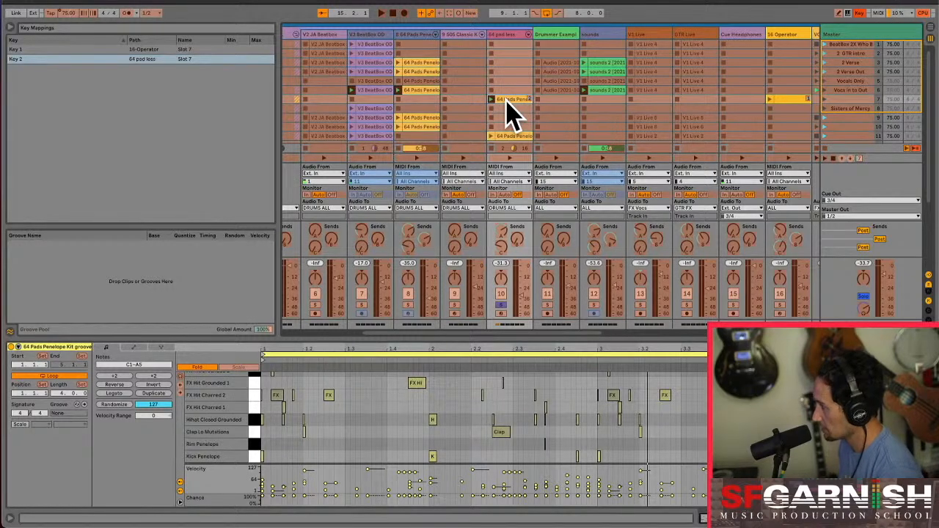
key(super+k)
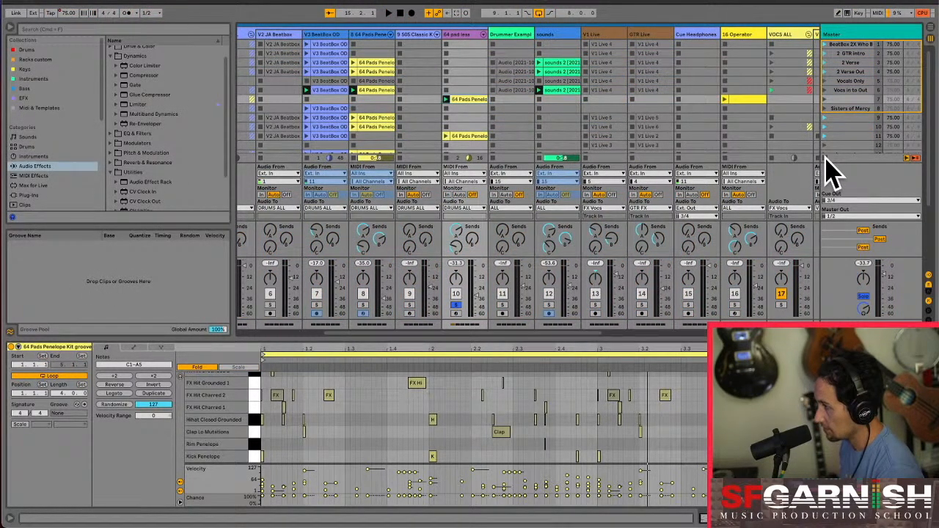
Launch the 2 Verse scene and take the 64 pad less track out of solo to hear its clip within the full mix
click(826, 63)
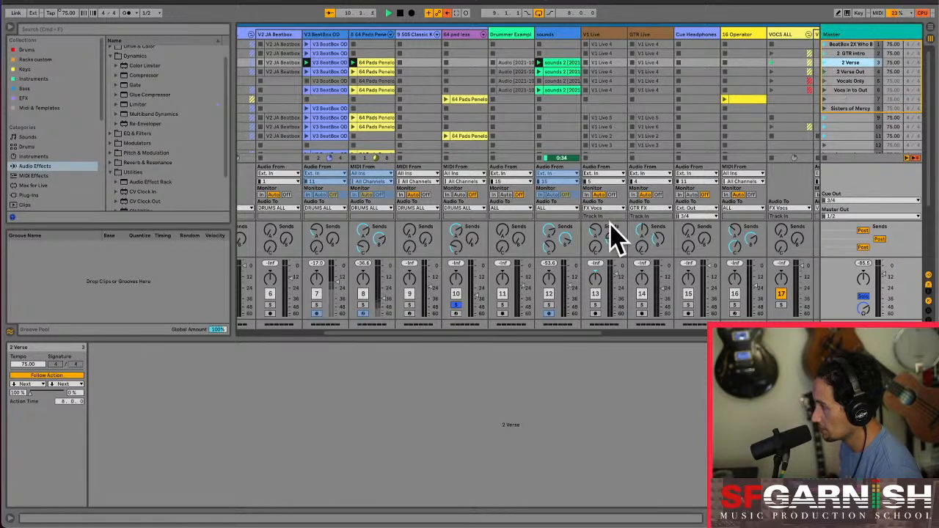
click(456, 304)
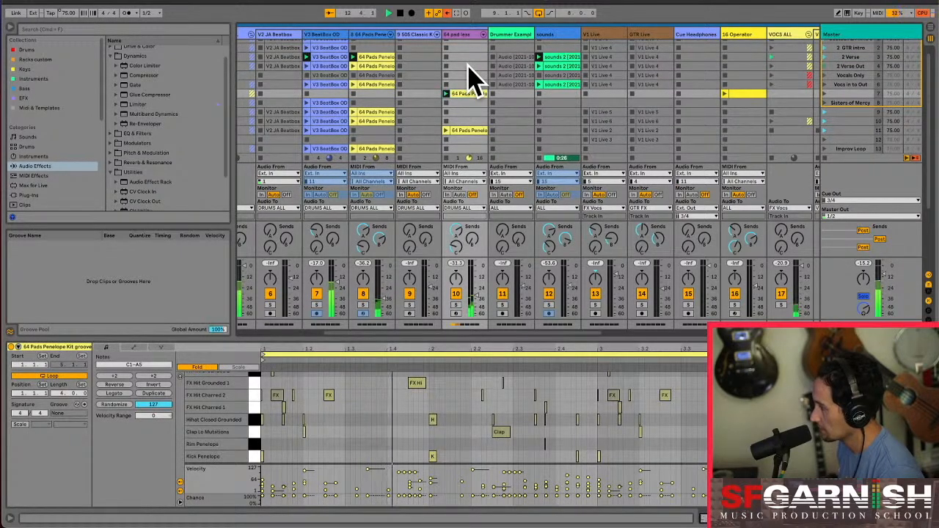
drag(478, 294, 478, 290)
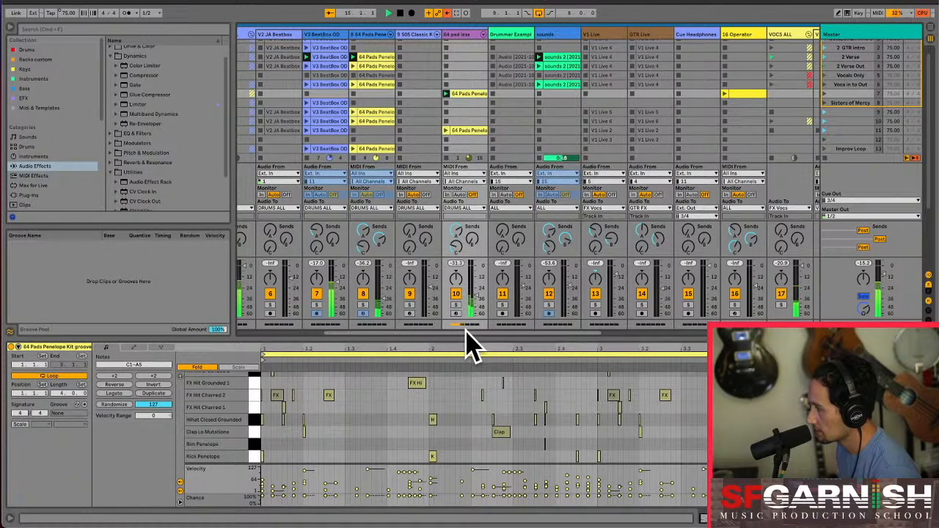
Freeze the 64 pad less track, and try a copy of its slot 7 clip in the Vocals Only scene before deleting that copy
right_click(467, 35)
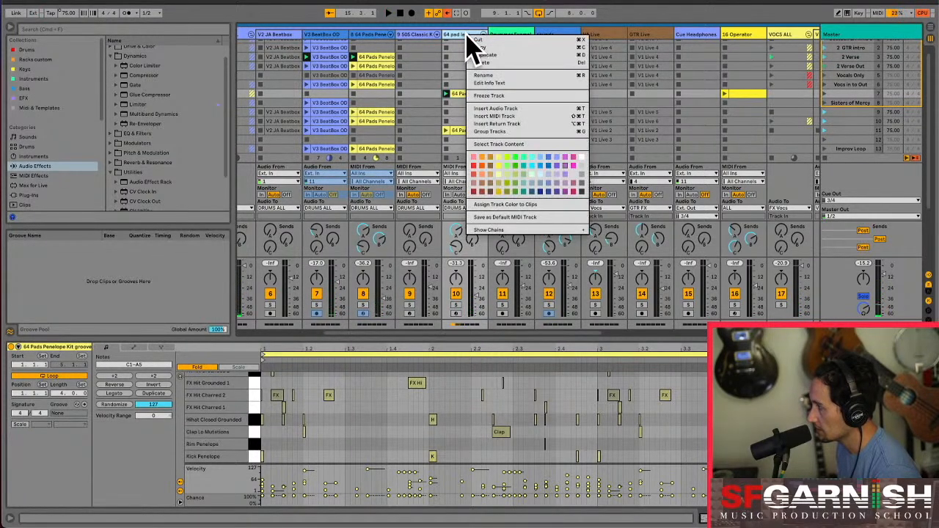
click(499, 96)
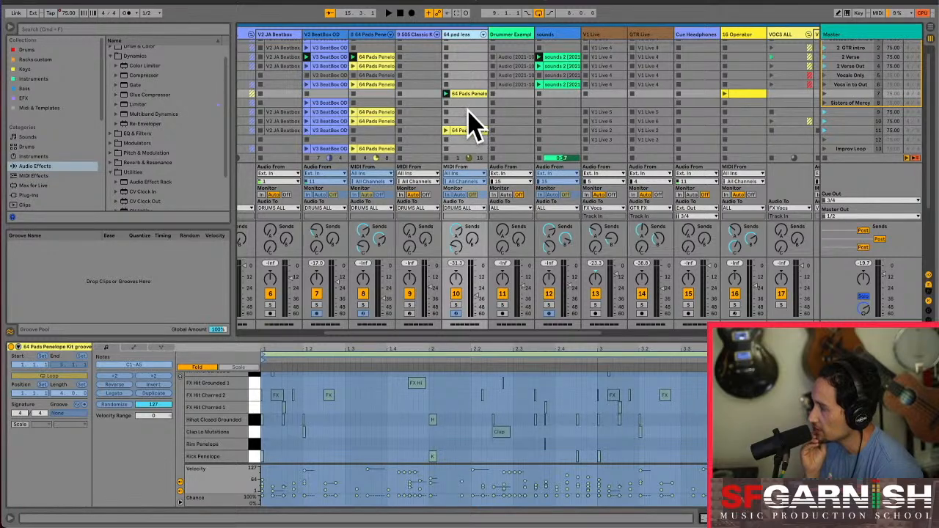
drag(464, 94, 467, 77)
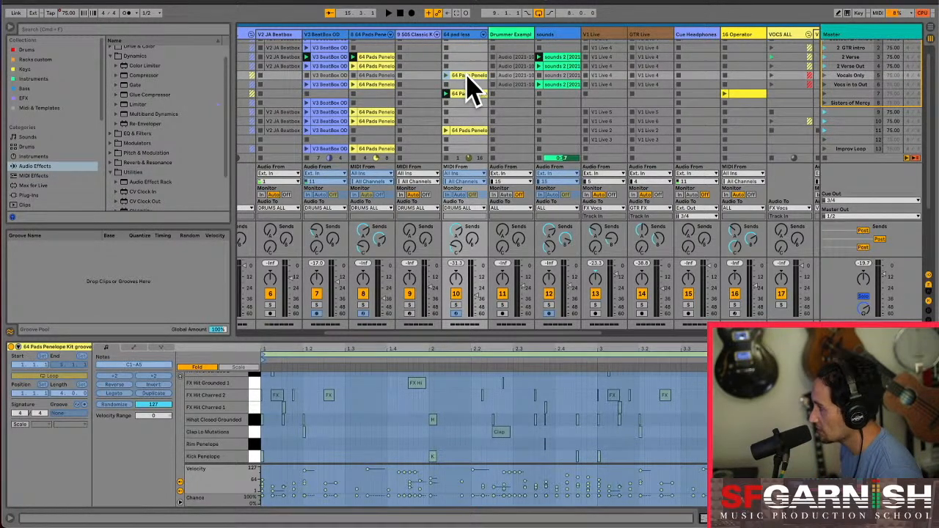
key(Delete)
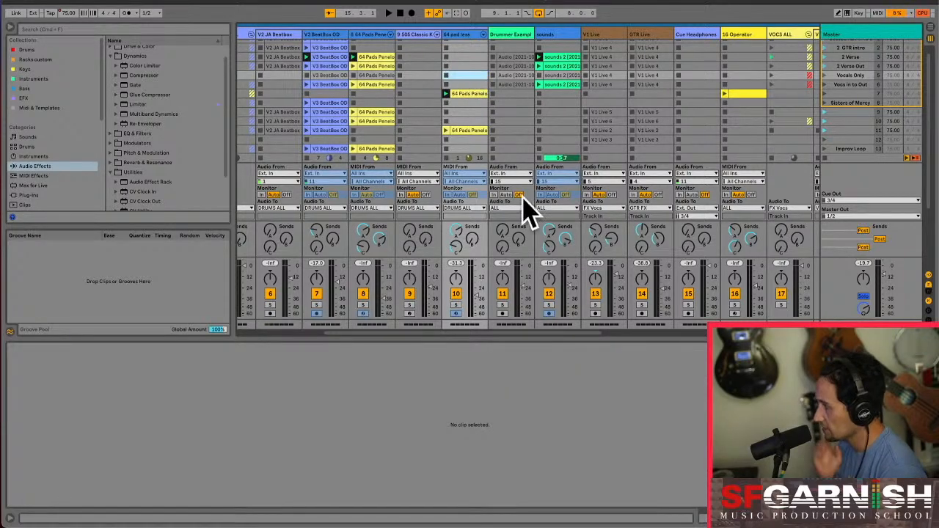
Select the Vocals Only scene and check the tracks' levels during playback, back to the first tracks of the set
scroll(560, 337, left, 1)
mouse_move(559, 336)
mouse_down()
mouse_move(405, 334)
mouse_move(545, 326)
mouse_up()
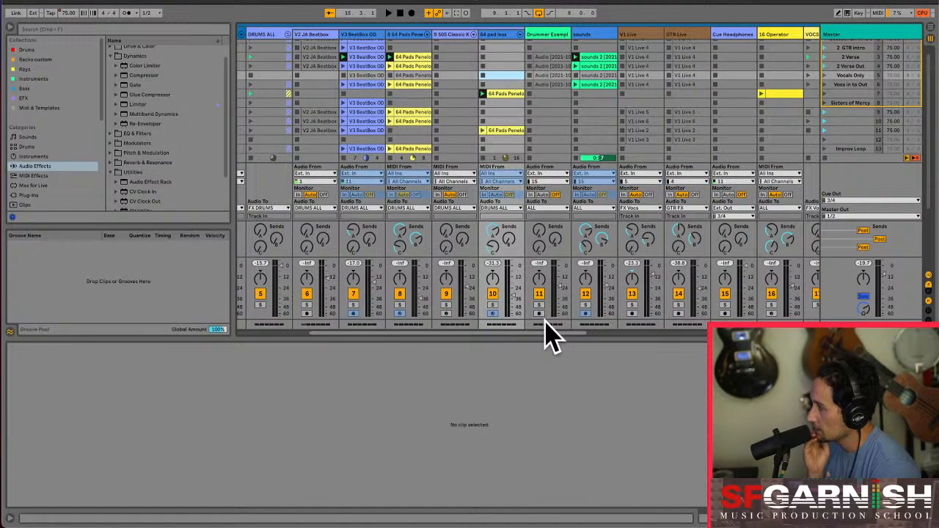
click(826, 75)
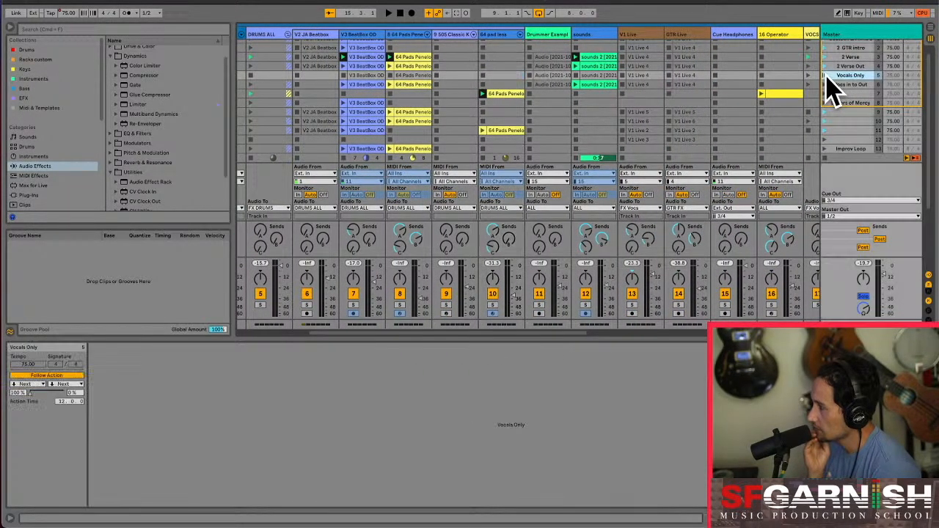
click(509, 95)
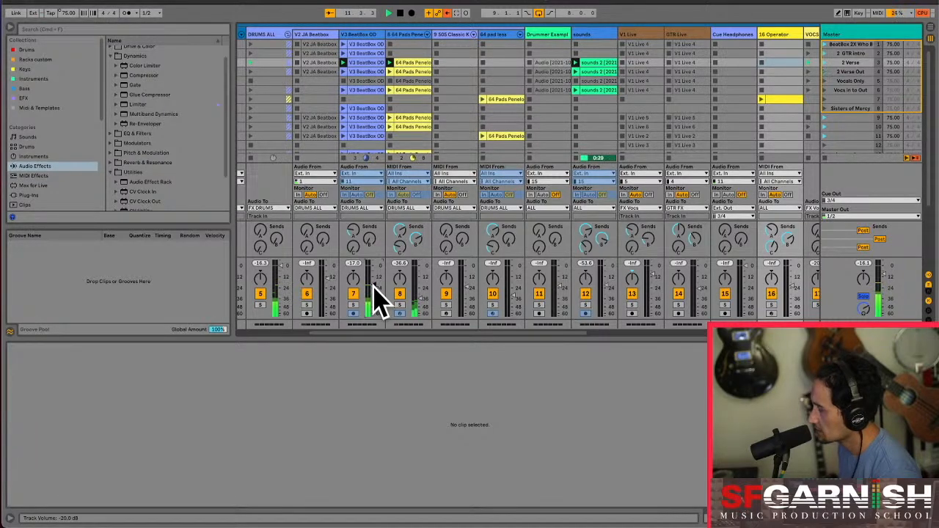
mouse_move(476, 332)
mouse_down()
mouse_move(461, 331)
mouse_move(470, 334)
mouse_up()
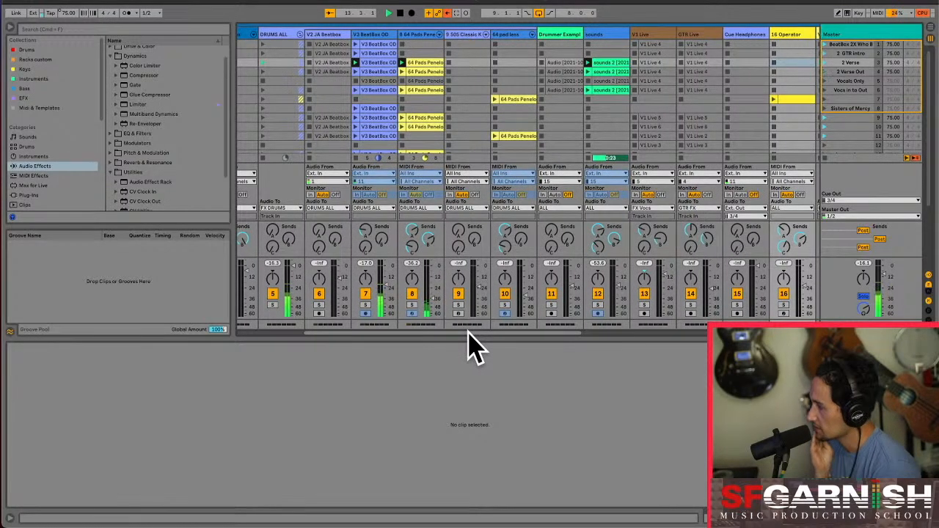
drag(469, 336, 360, 339)
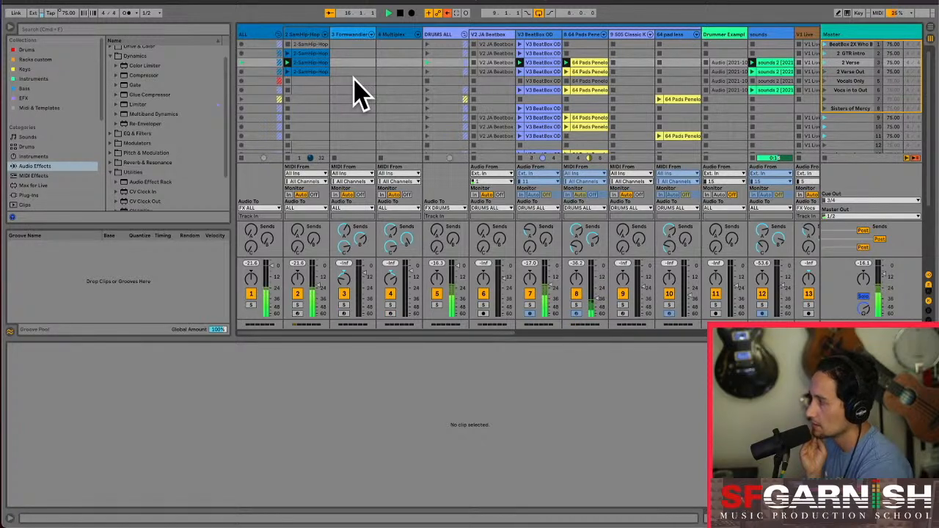
Examine the clip slots and devices of the Formwandler, Multiplex, DRUMS ALL and V2 JA Beatbox tracks
click(356, 36)
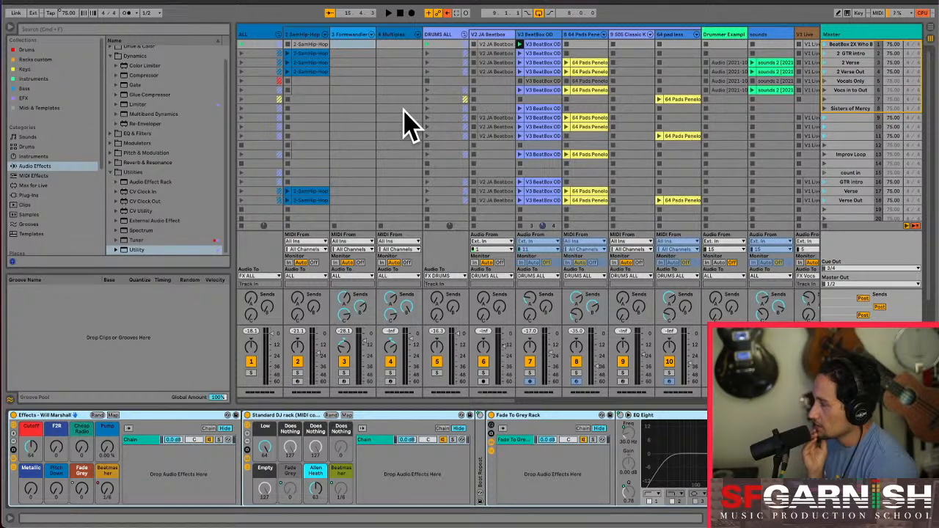
click(353, 110)
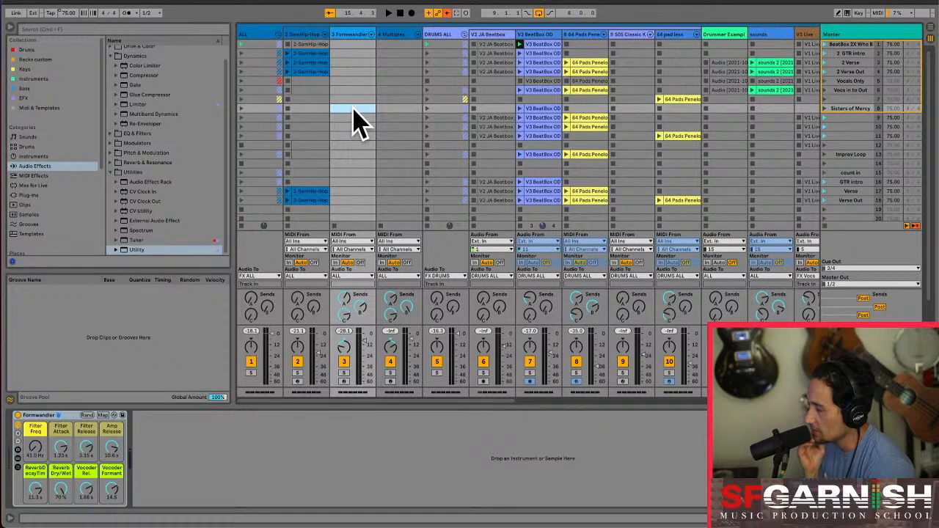
click(400, 111)
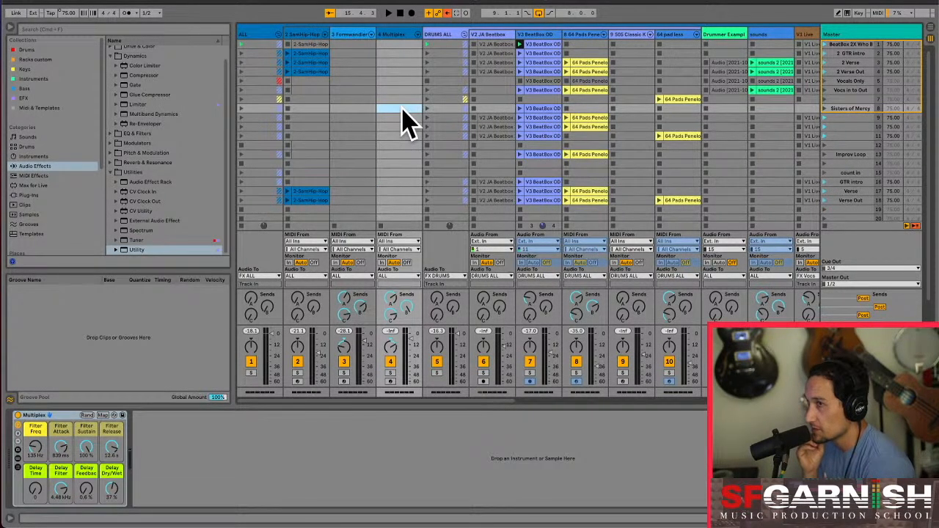
click(449, 110)
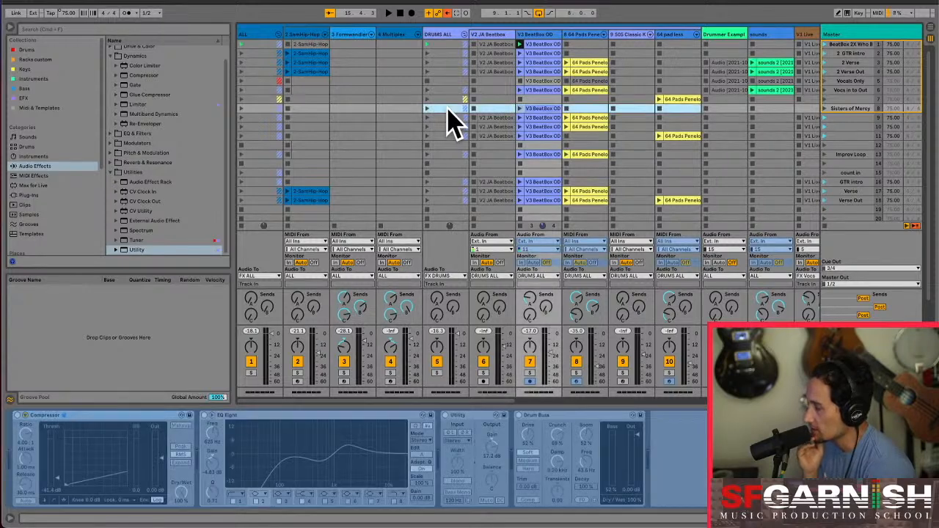
click(494, 110)
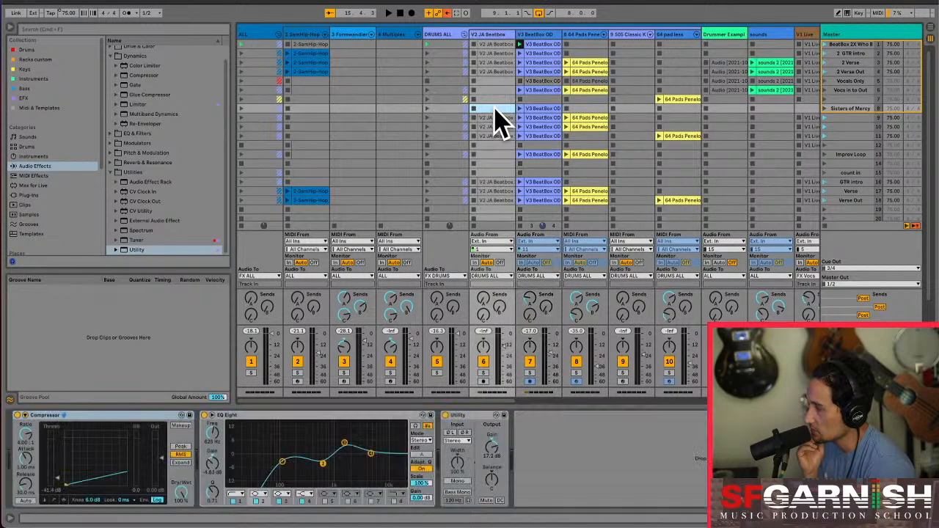
click(496, 90)
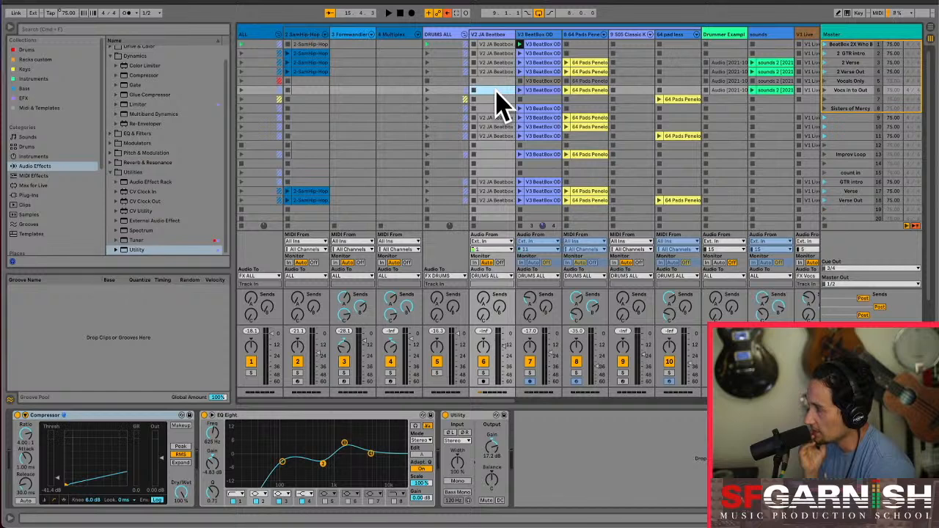
click(400, 90)
click(353, 91)
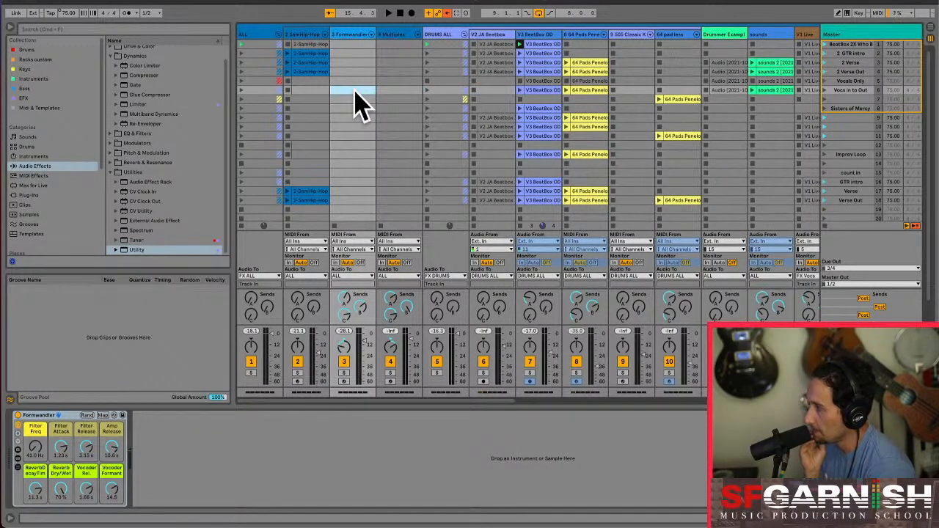
Freeze the 3 Formwandler and 4 Multiplex tracks together
click(400, 35)
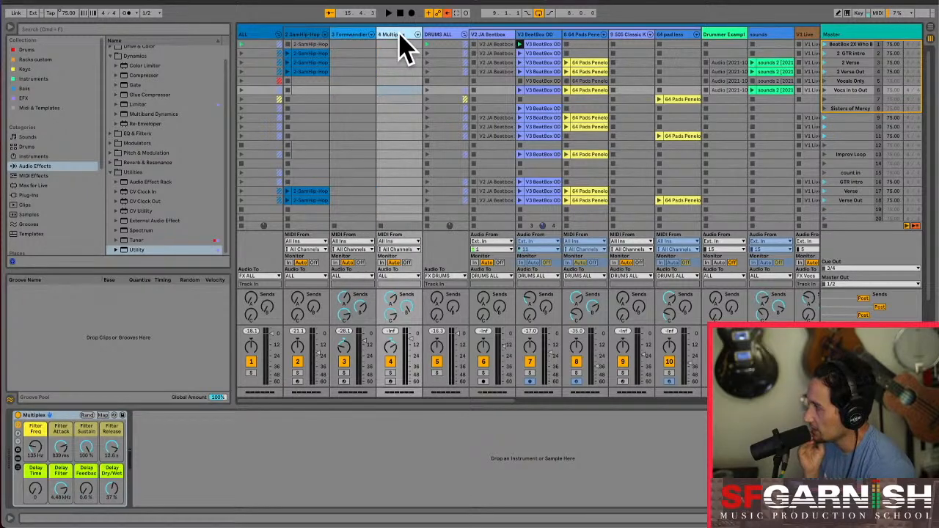
click(354, 35)
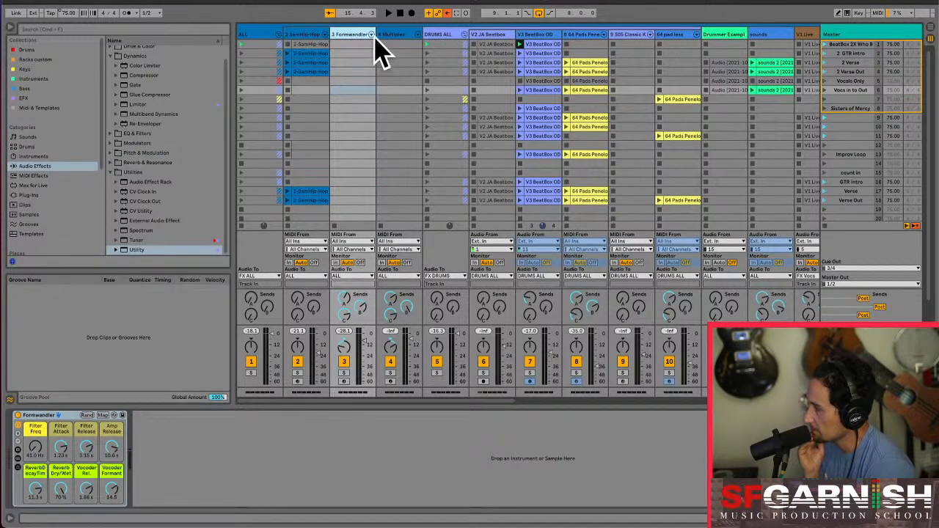
click(401, 34)
click(354, 35)
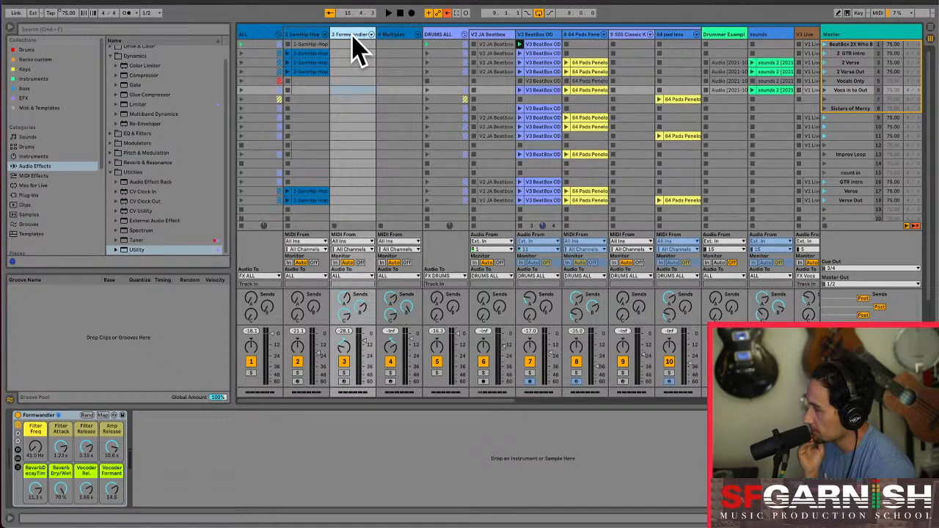
click(399, 36)
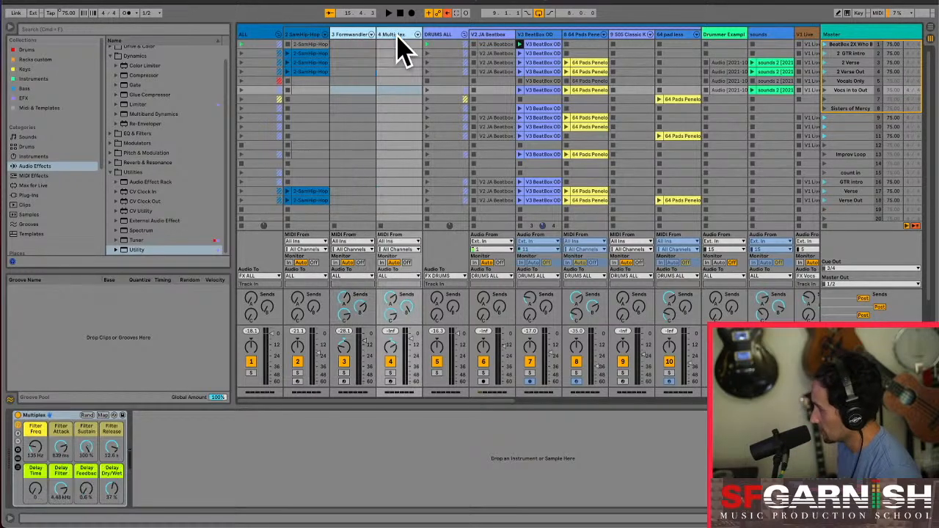
right_click(397, 37)
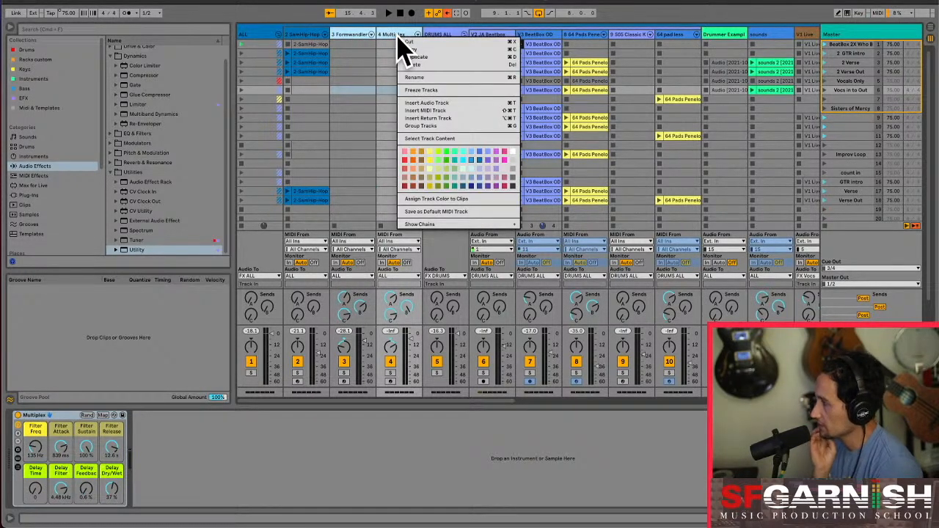
click(431, 91)
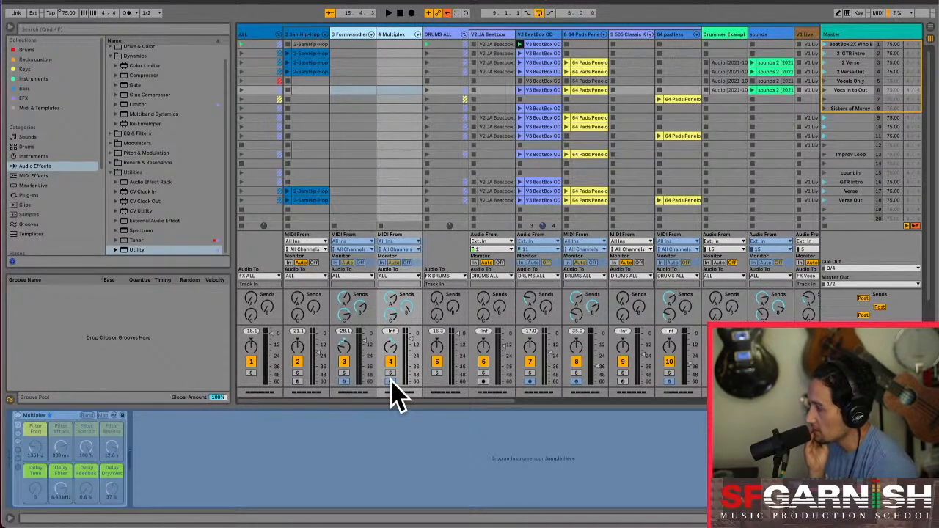
click(353, 44)
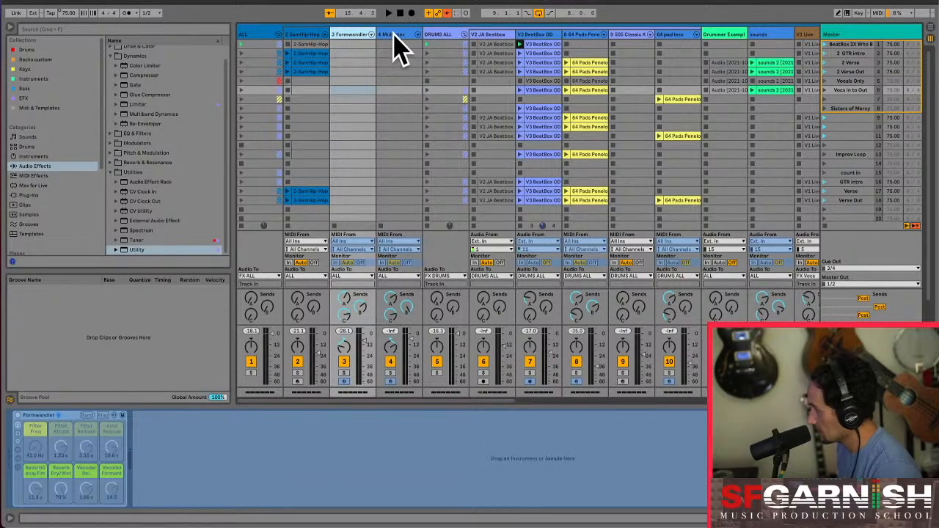
Unfreeze the 3 Formwandler and 4 Multiplex tracks together
shift+click(391, 44)
right_click(397, 38)
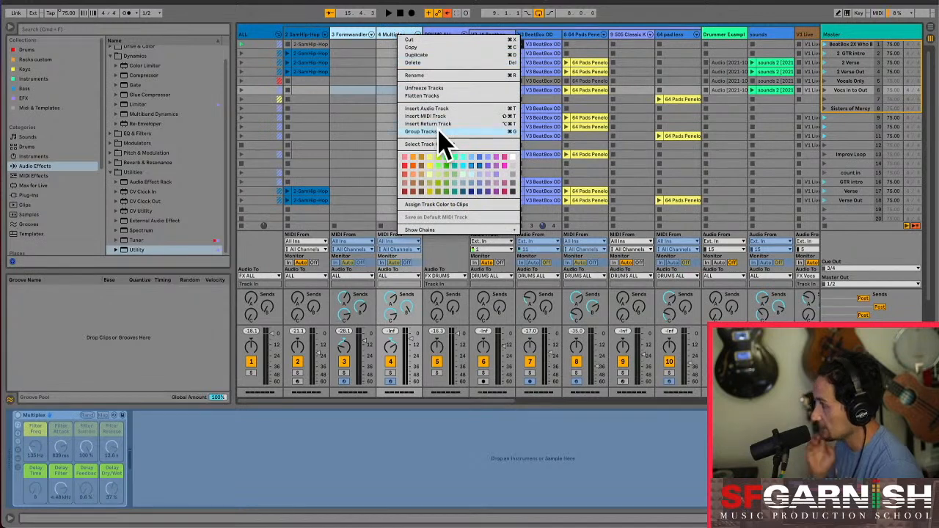
click(431, 88)
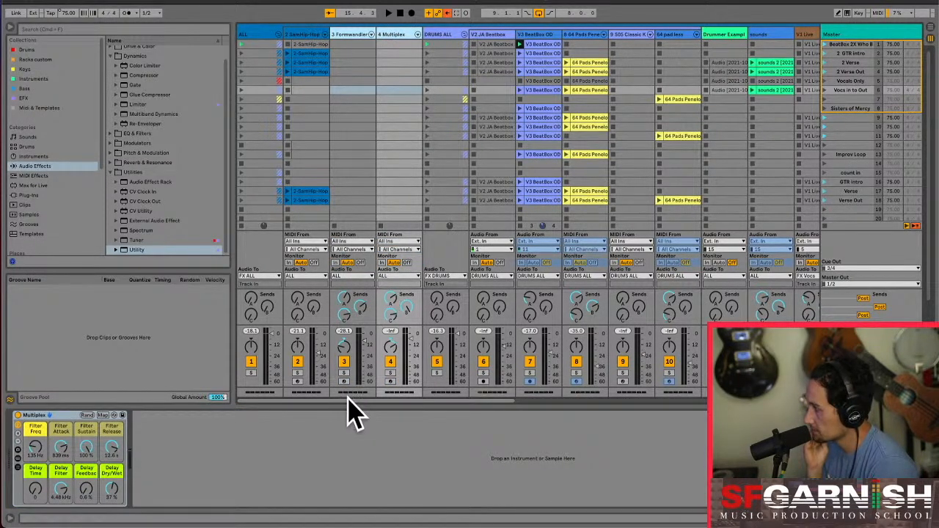
Narrow the V1 MM Lead track's column to its minimum width
drag(353, 400, 698, 400)
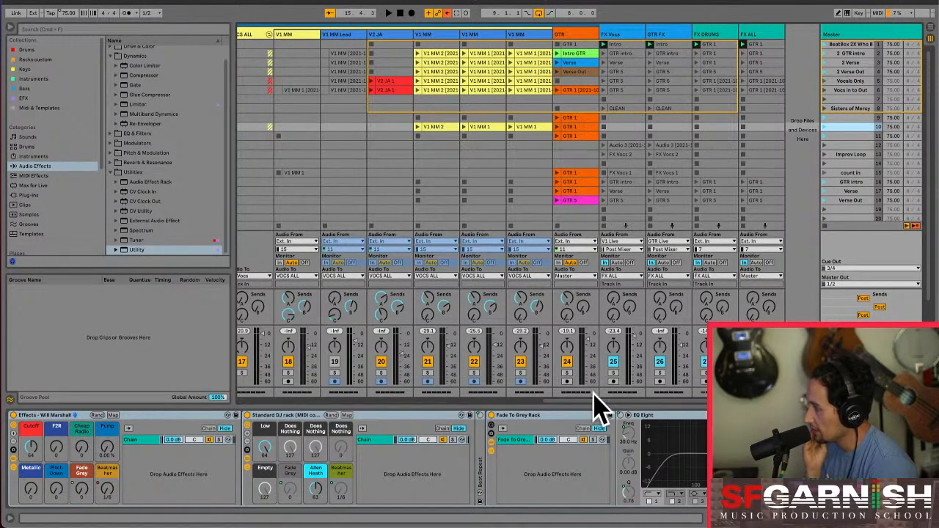
drag(593, 399, 470, 399)
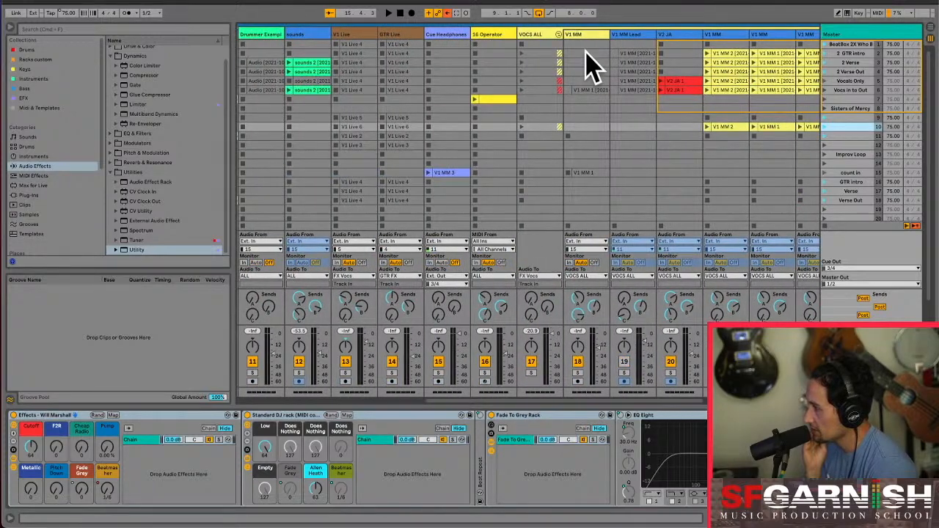
click(628, 34)
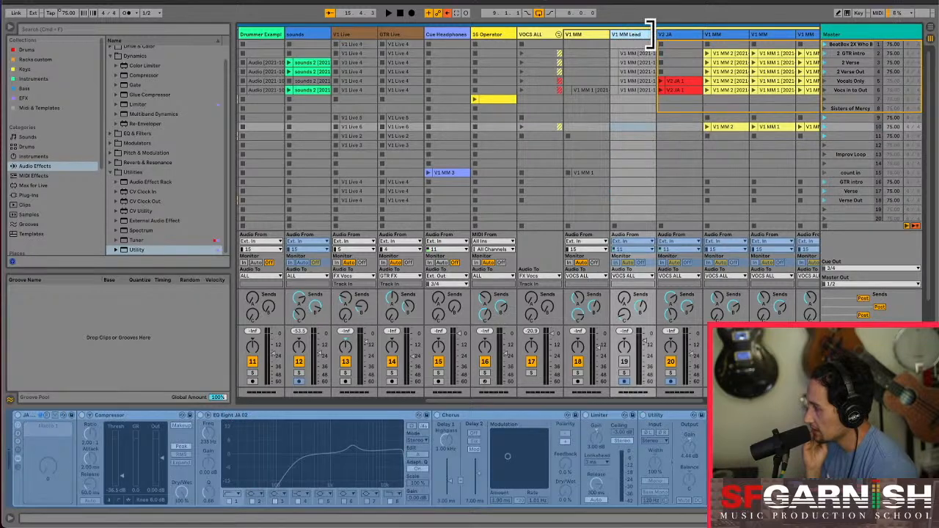
drag(649, 33, 615, 38)
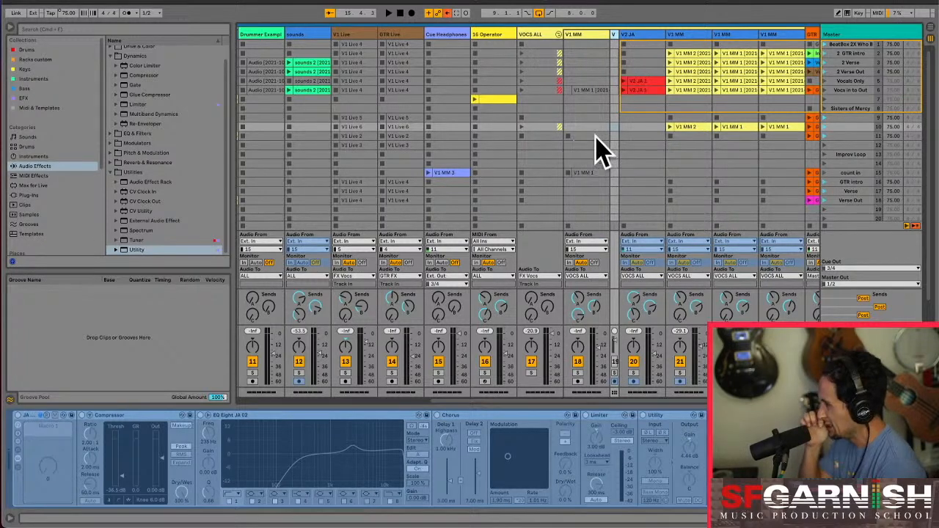
Activate the V1 MM track's clips, solo the track and listen to its Vocs in to Out clip from bar 5
click(588, 76)
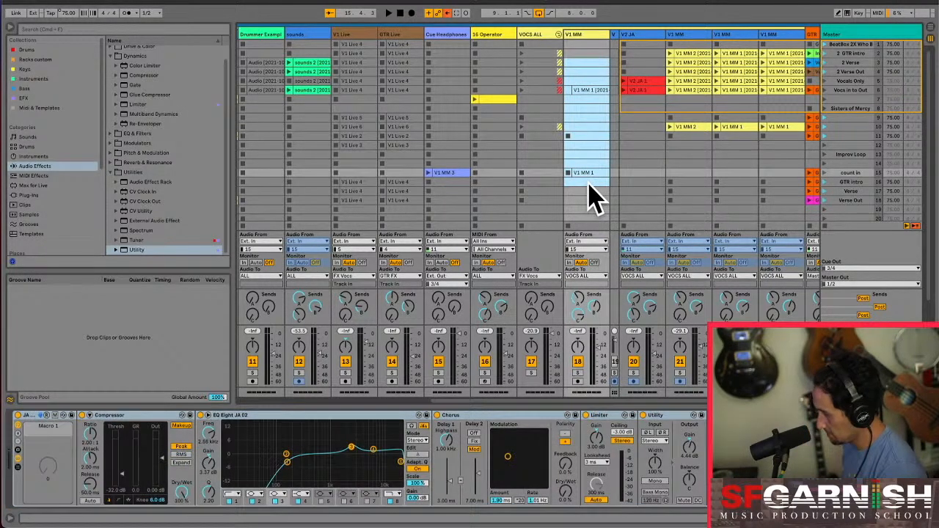
click(587, 89)
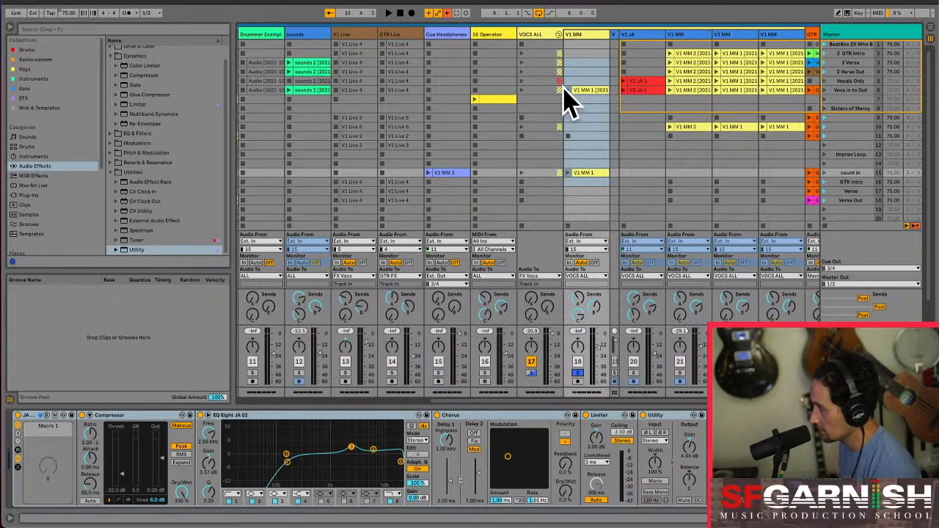
click(569, 91)
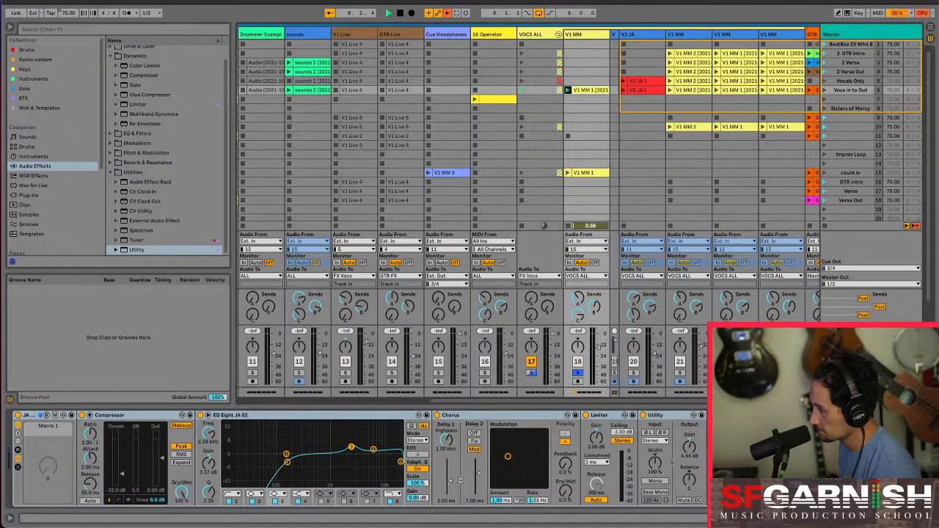
key(shift+Tab)
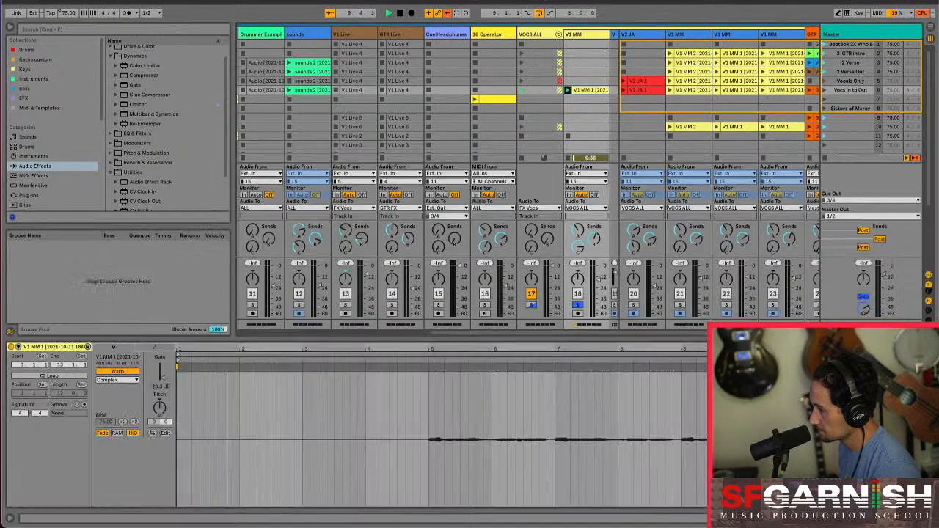
click(430, 359)
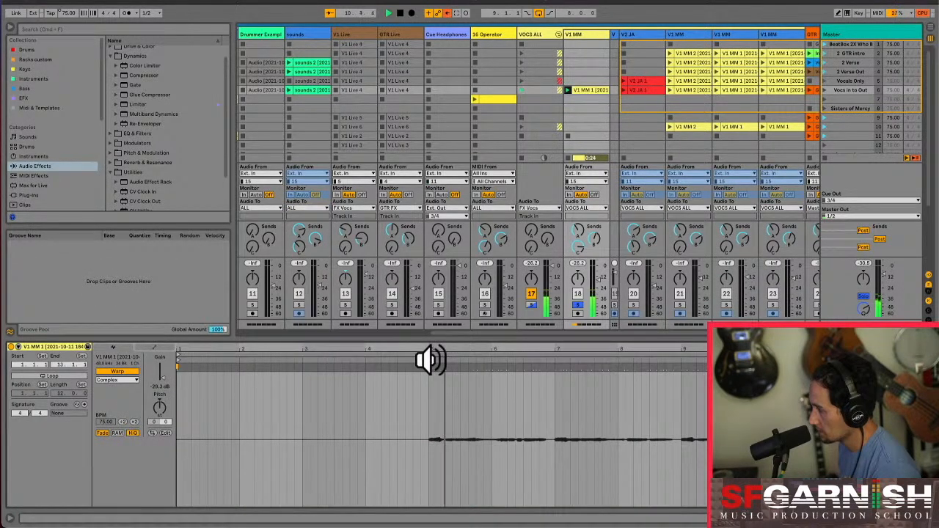
Stop playback and deactivate the clips of the V1 MM track from the 2 Verse scene downward
scroll(593, 79, down, 4)
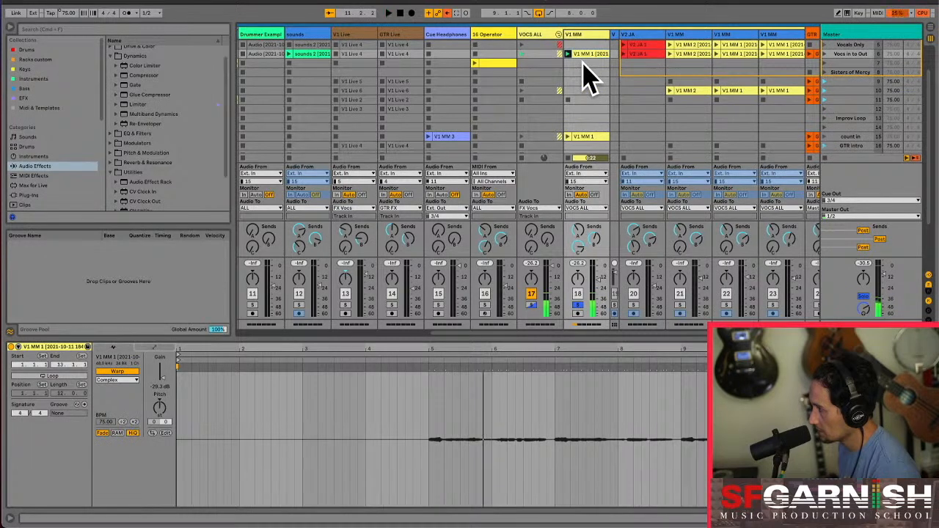
scroll(588, 70, down, 3)
click(588, 70)
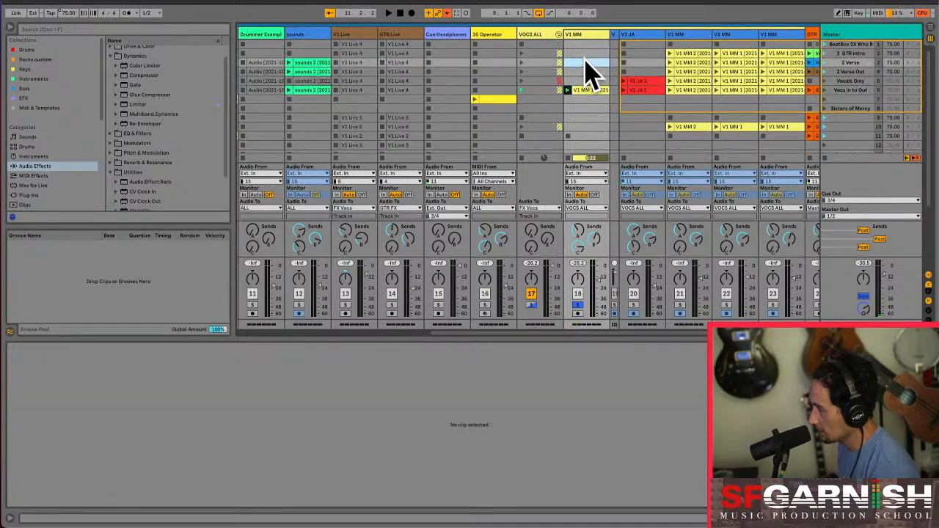
scroll(588, 69, down, 5)
shift+click(589, 109)
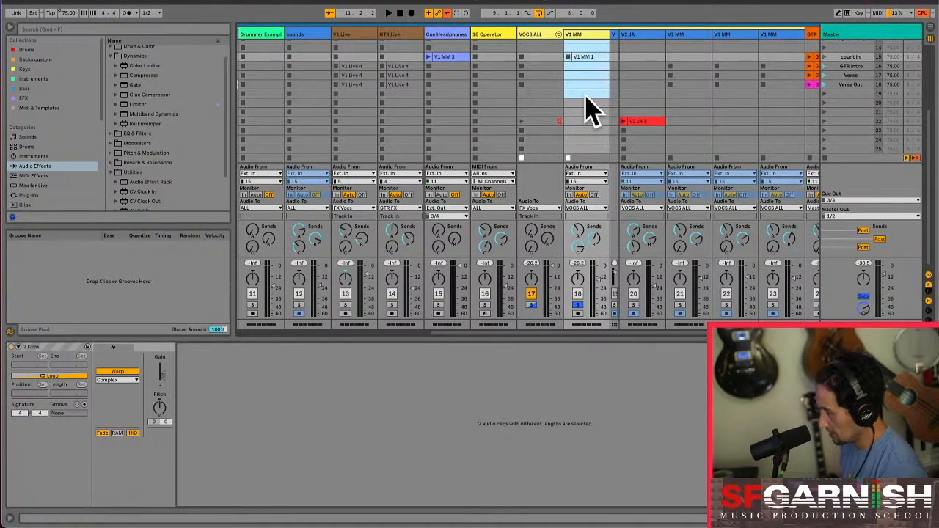
scroll(593, 110, up, 3)
shift+click(598, 45)
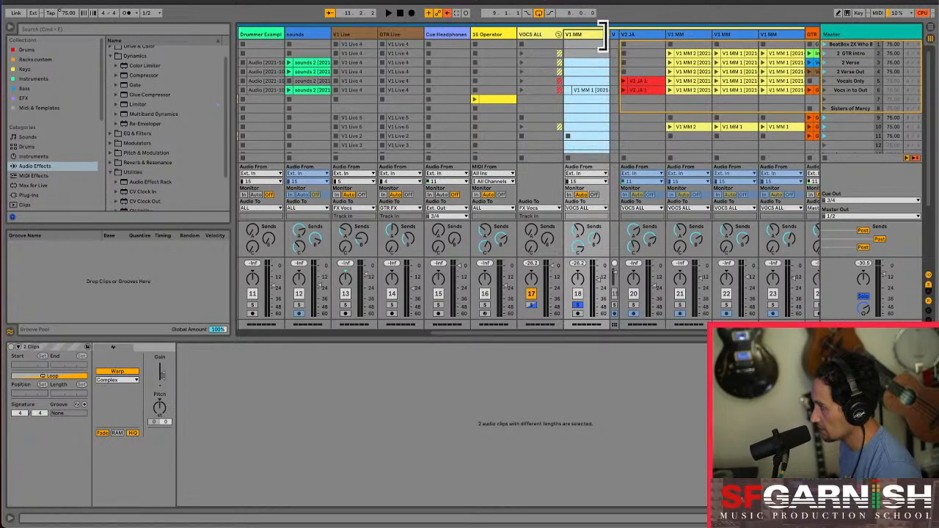
Freeze the V1 MM track beside VOCS ALL and narrow its column to the minimum width
right_click(598, 37)
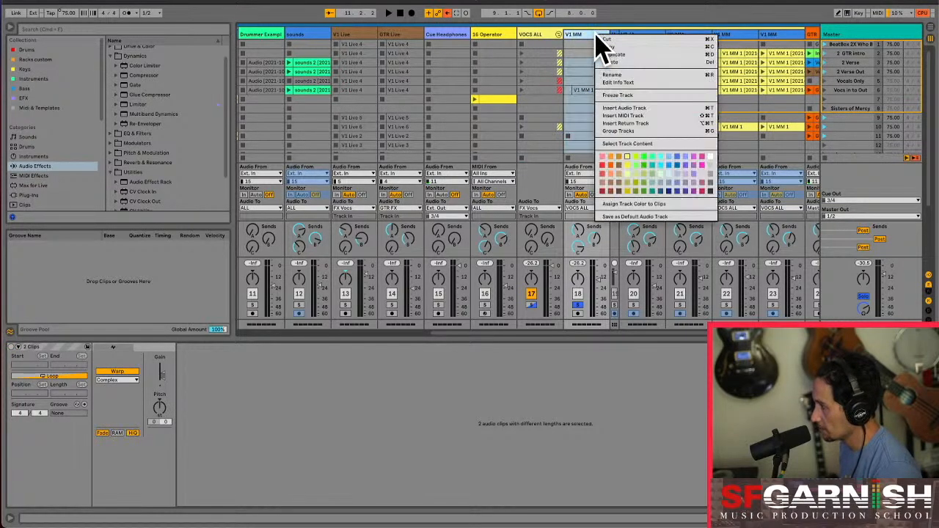
click(621, 95)
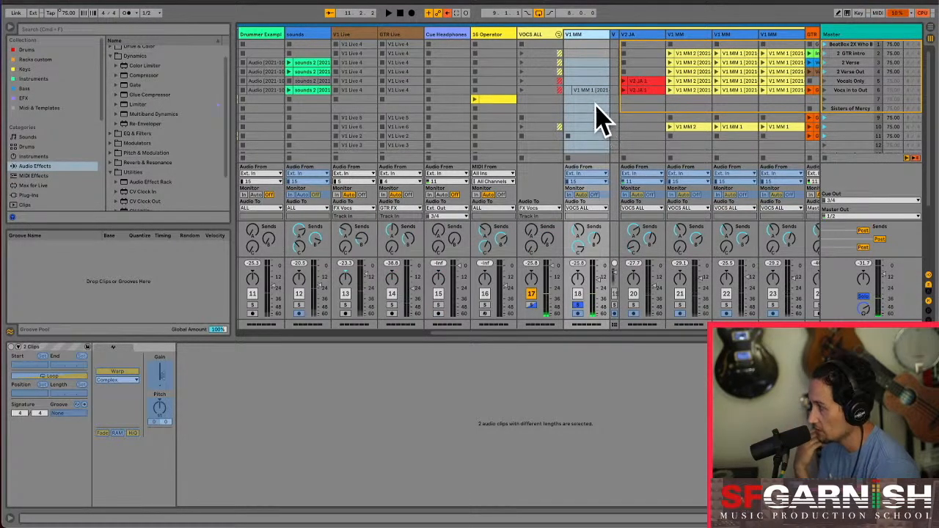
drag(607, 30, 568, 32)
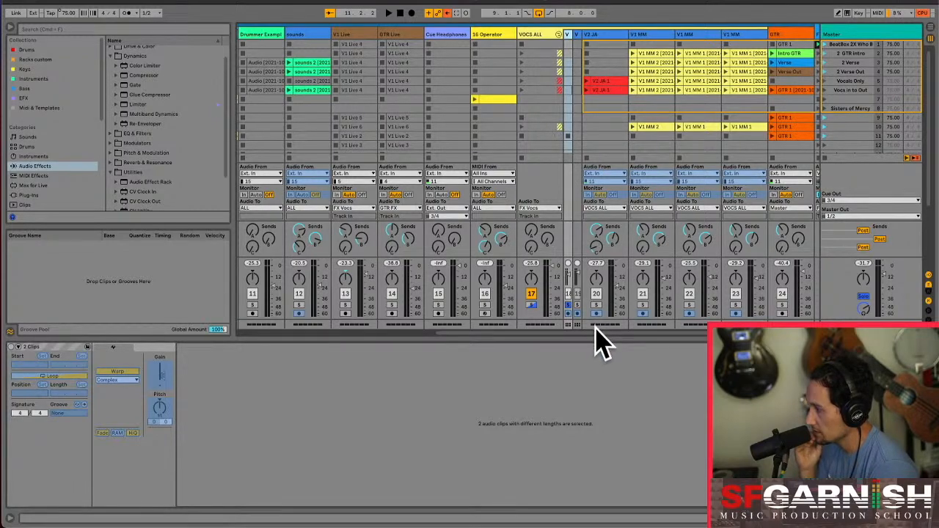
Freeze the Cue Headphones track and narrow its column to the minimum width
drag(593, 327, 539, 350)
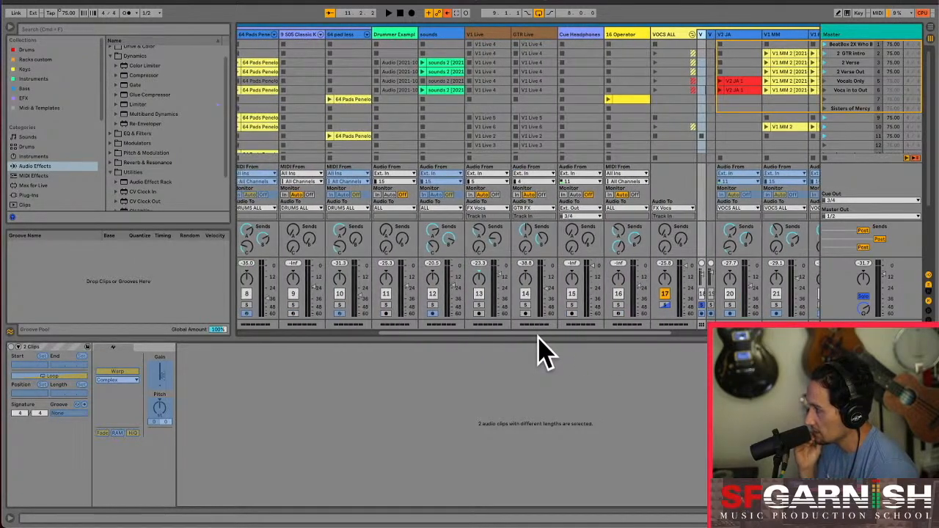
scroll(585, 112, down, 5)
scroll(585, 112, up, 5)
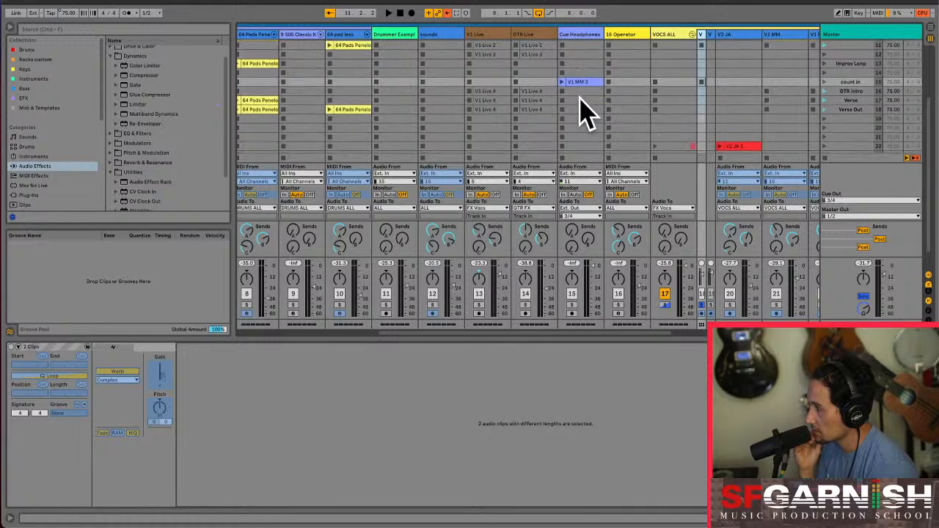
click(578, 36)
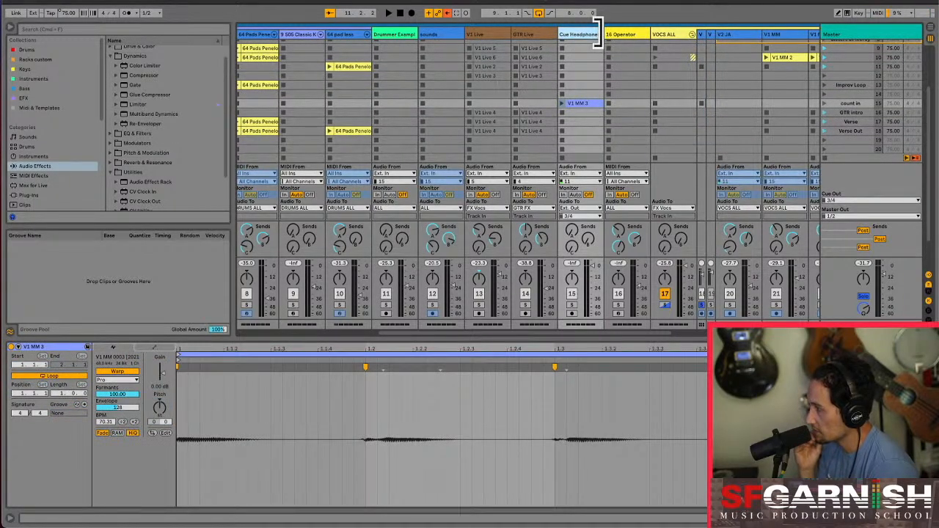
right_click(576, 33)
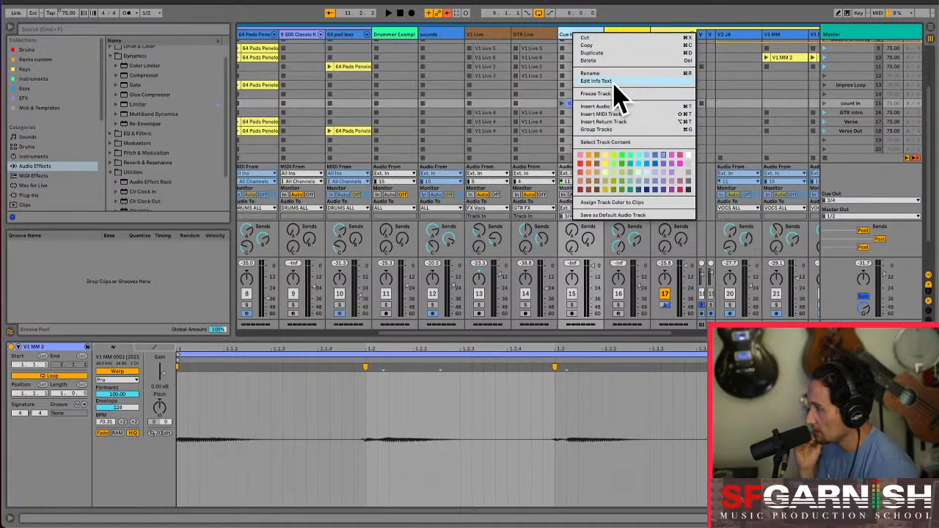
click(614, 94)
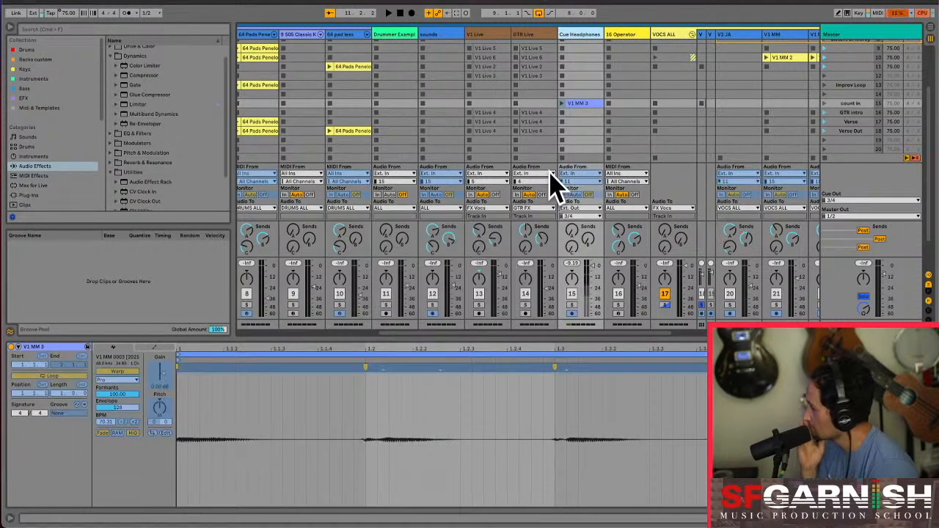
drag(603, 33, 562, 33)
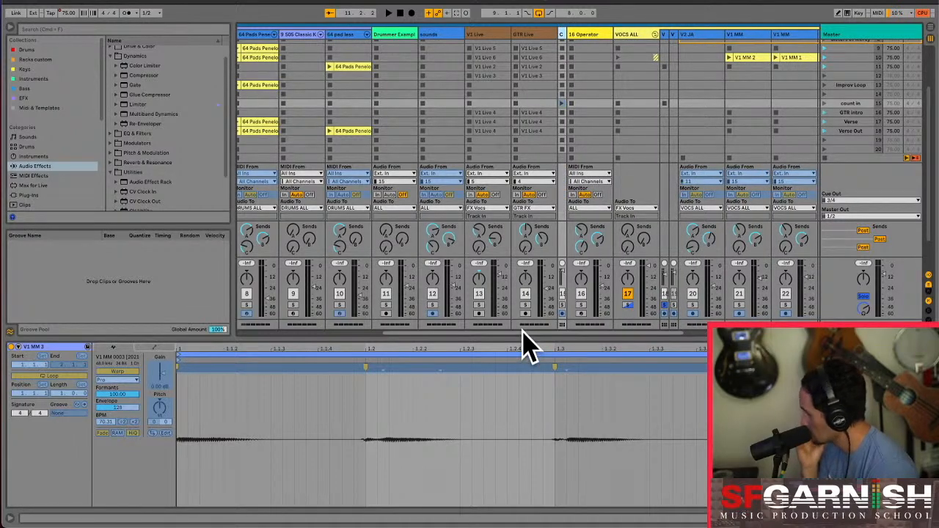
Freeze the Drummer Exampl track
drag(523, 334, 463, 335)
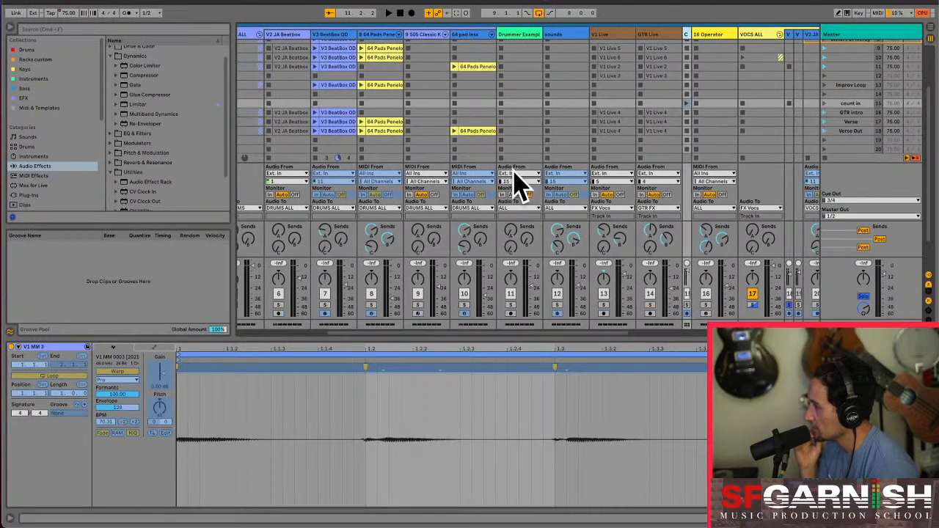
click(608, 323)
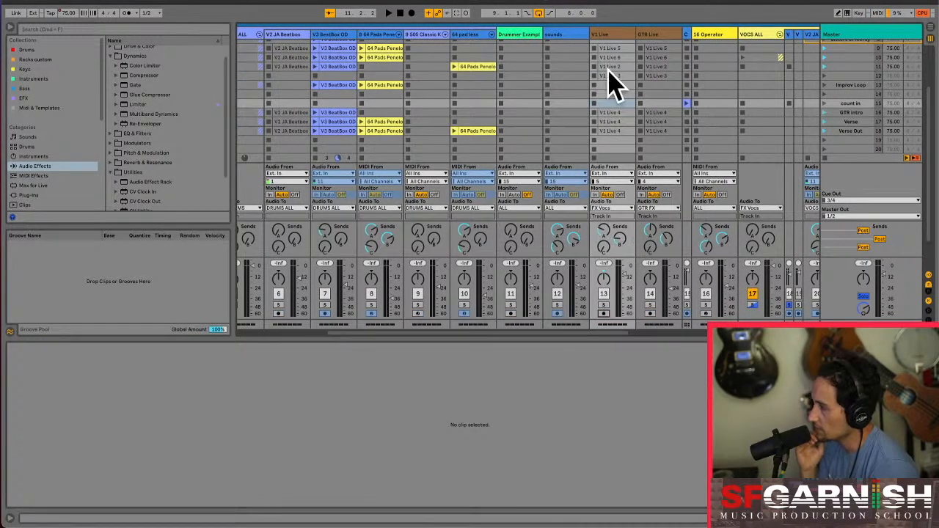
scroll(562, 116, up, 4)
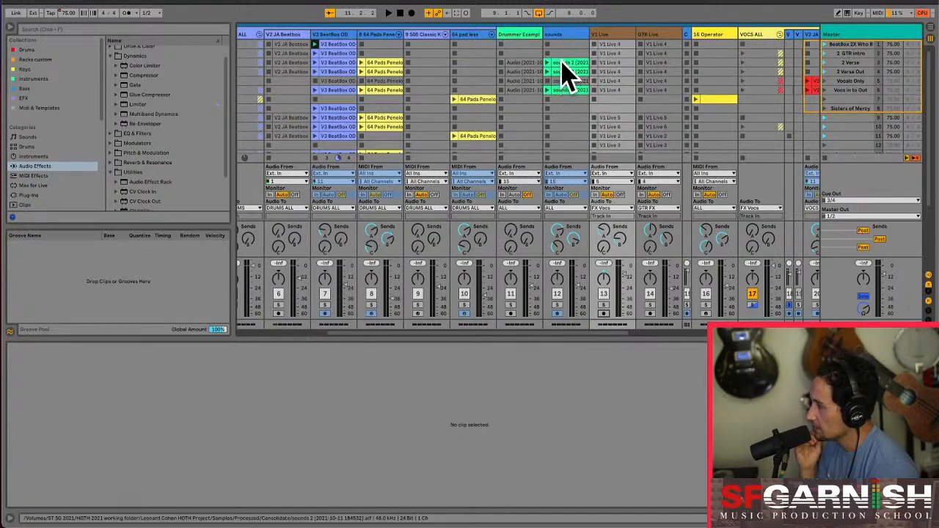
click(525, 35)
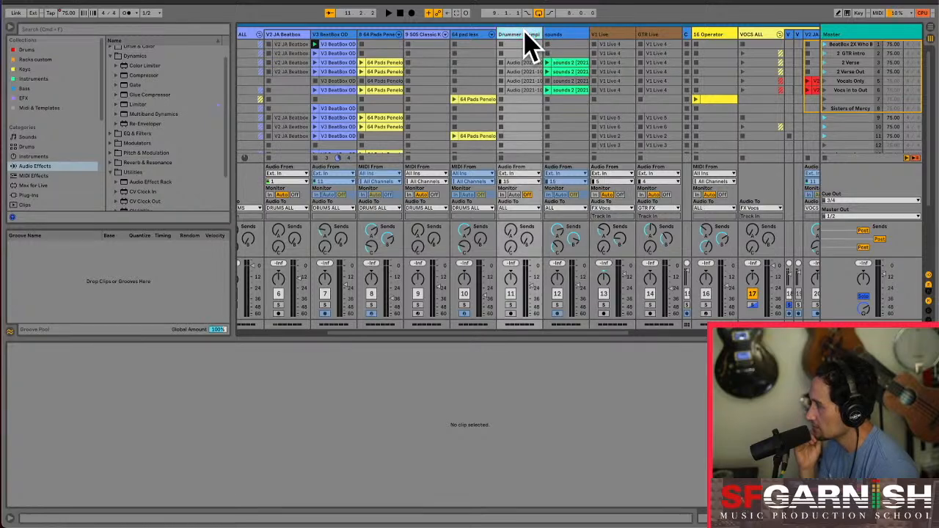
right_click(525, 33)
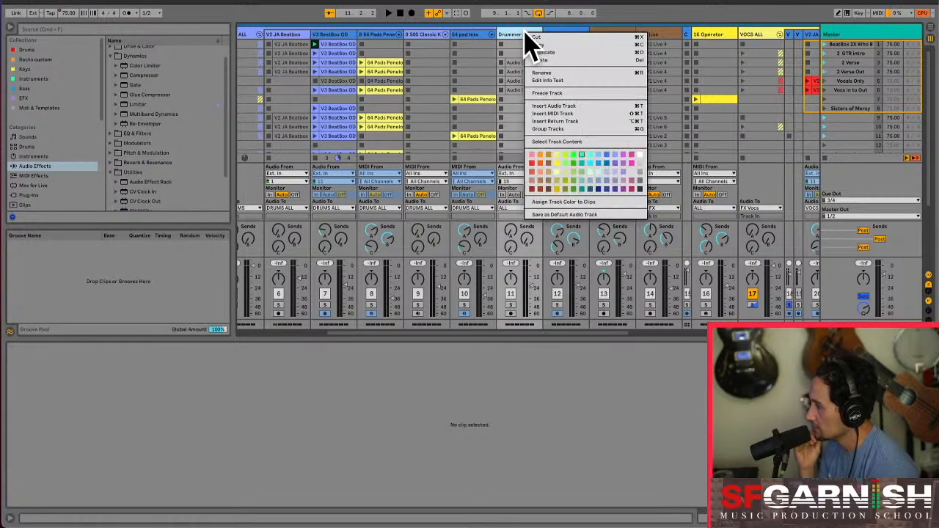
click(557, 94)
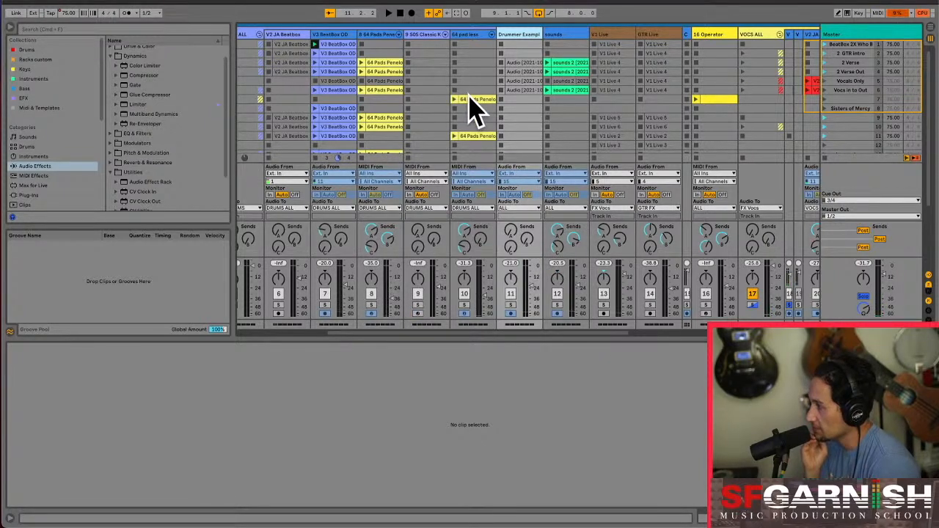
Show the Track Volume envelope of the V1 Live clip in the 2 Verse scene and check the neighbouring GTR Live clip
click(604, 63)
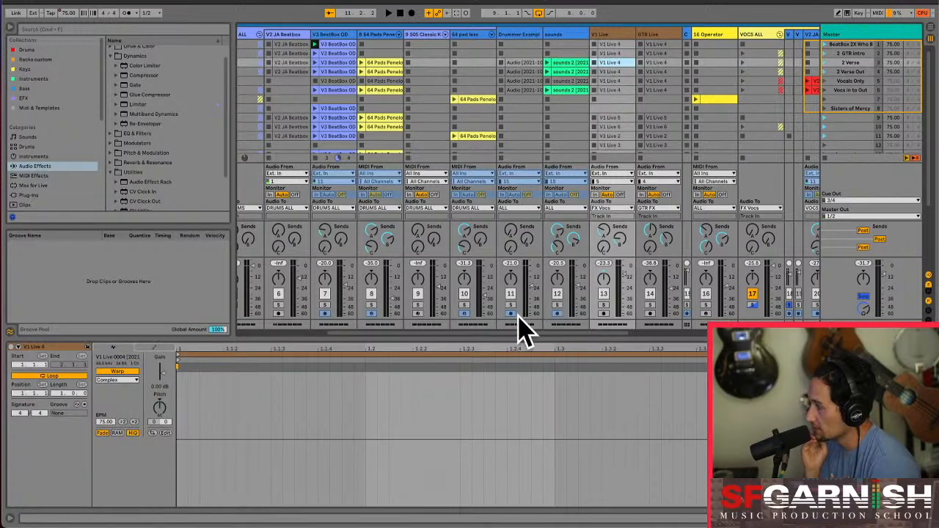
click(160, 367)
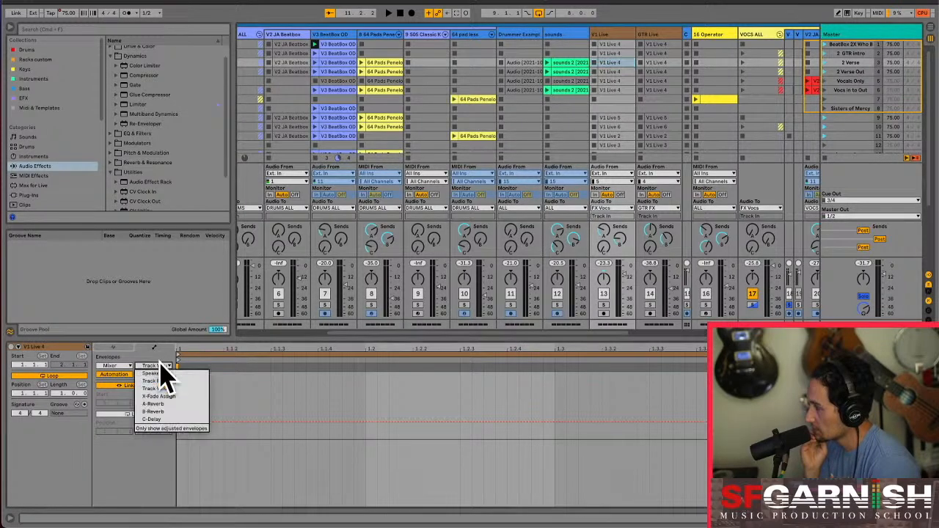
click(159, 375)
click(657, 63)
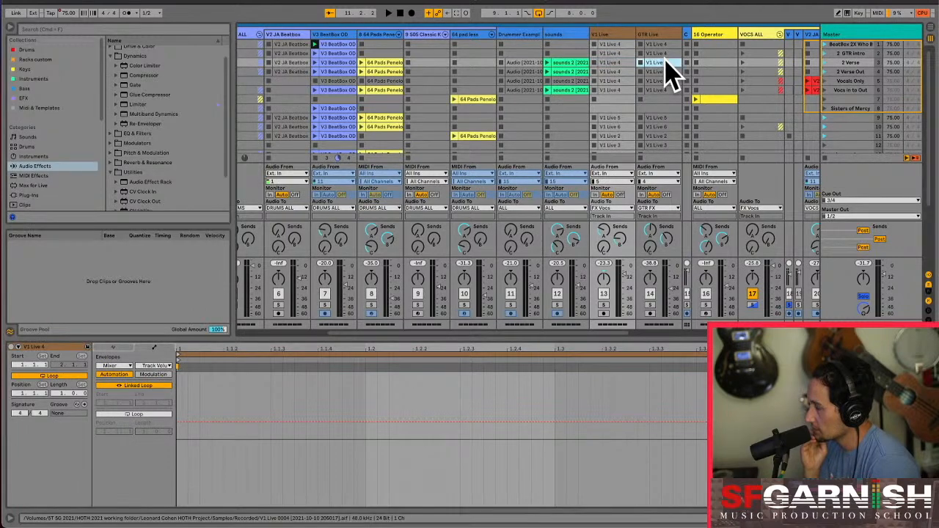
Open the Intro clip on the FX Vocs track and look through its envelope devices and effect parameters
drag(499, 332, 642, 332)
click(633, 45)
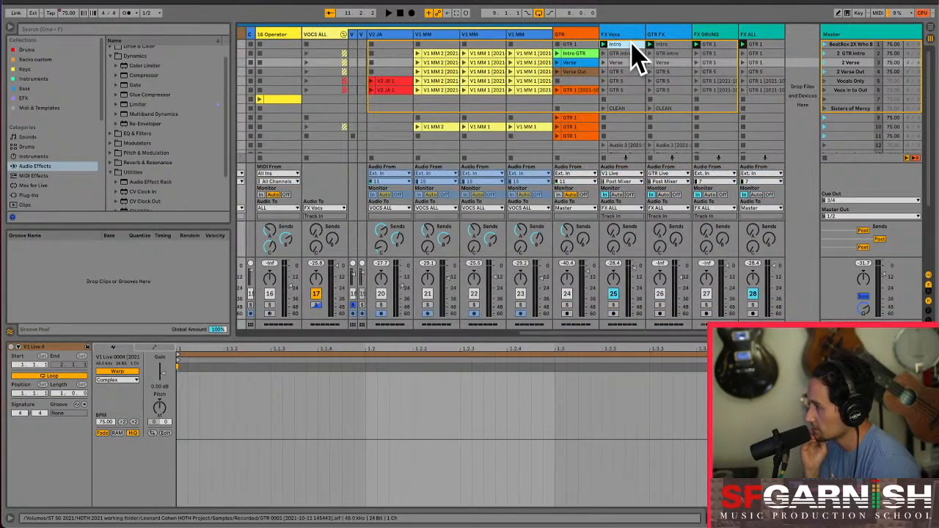
click(153, 365)
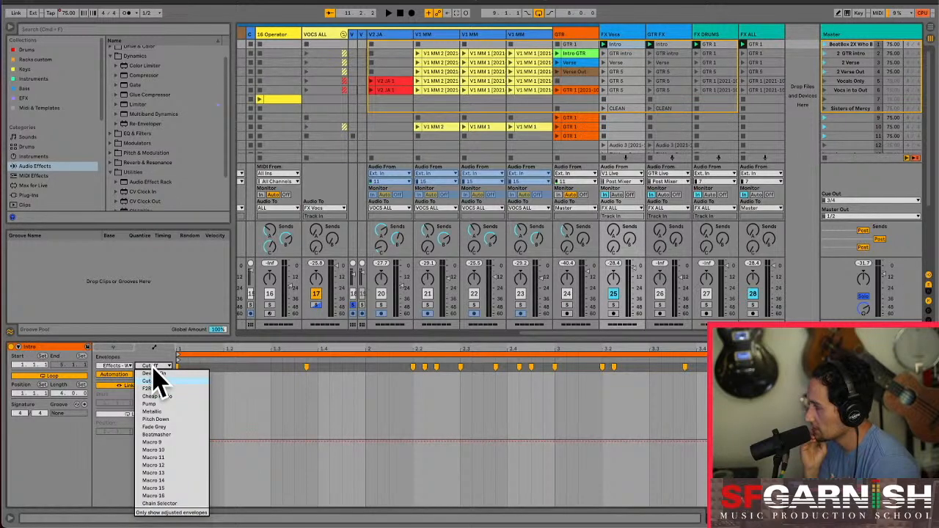
click(151, 365)
click(124, 366)
click(131, 378)
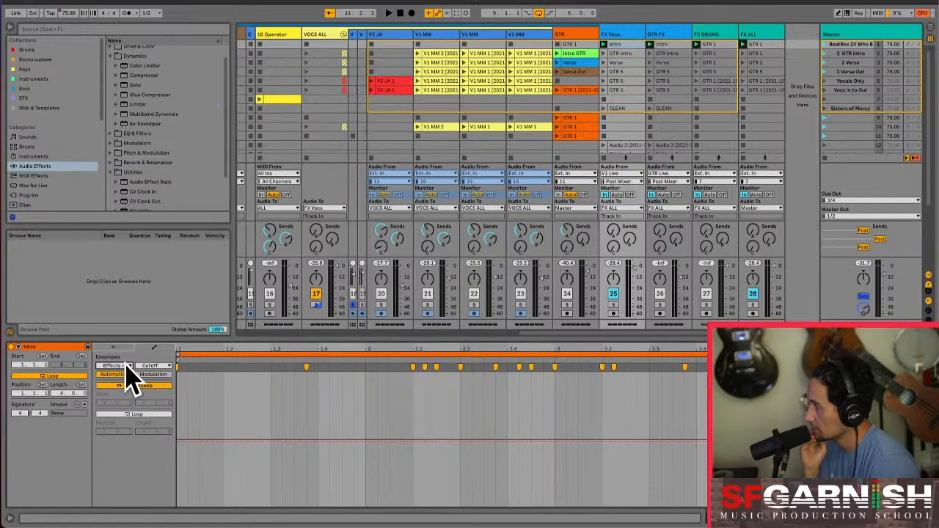
Examine the Beatmasher and Fade Grey envelopes of the GTR intro clip on the FX Vocs track
click(632, 55)
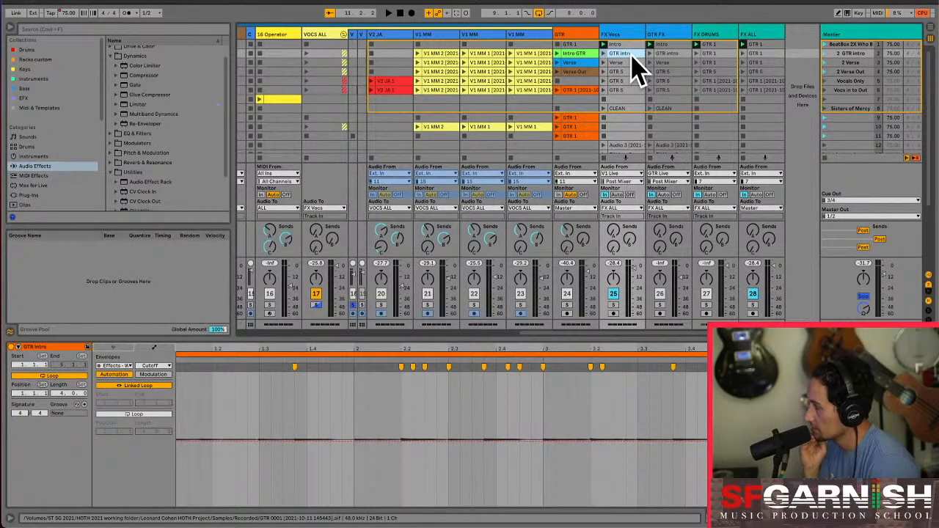
click(149, 366)
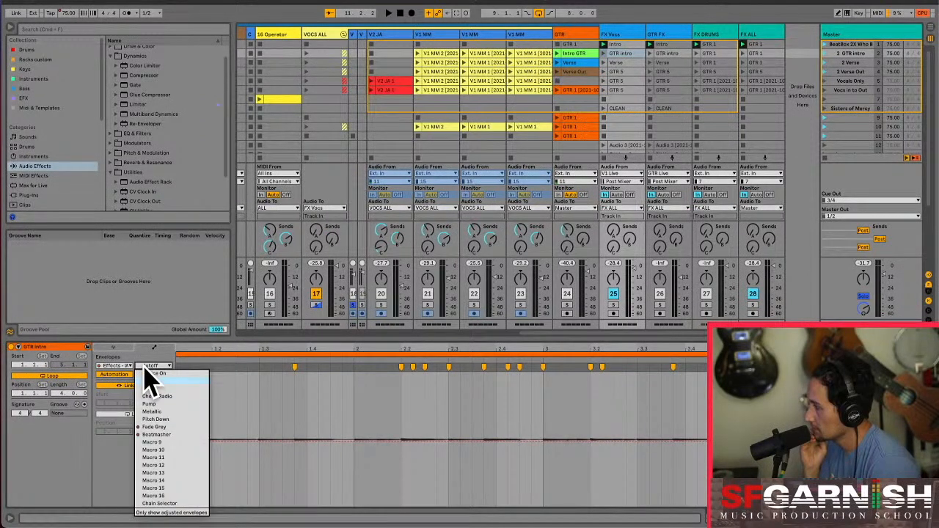
click(178, 434)
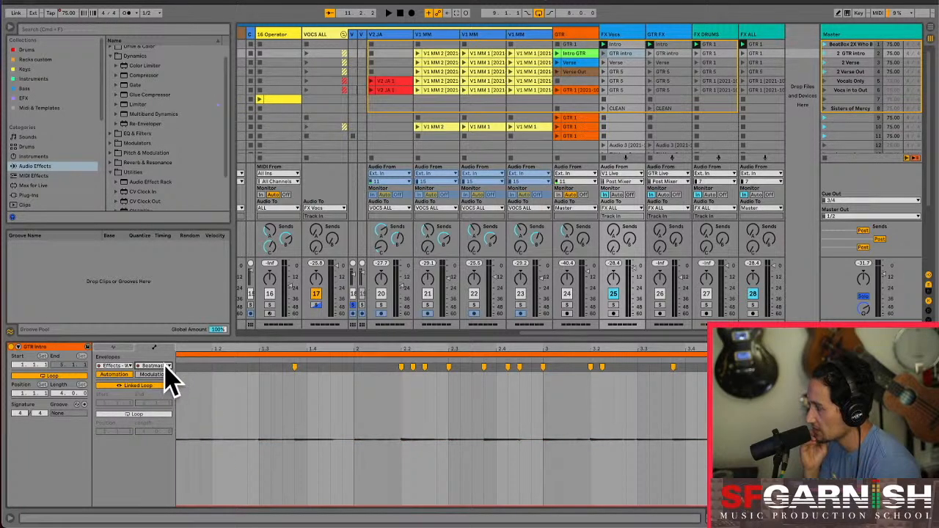
click(166, 367)
click(179, 428)
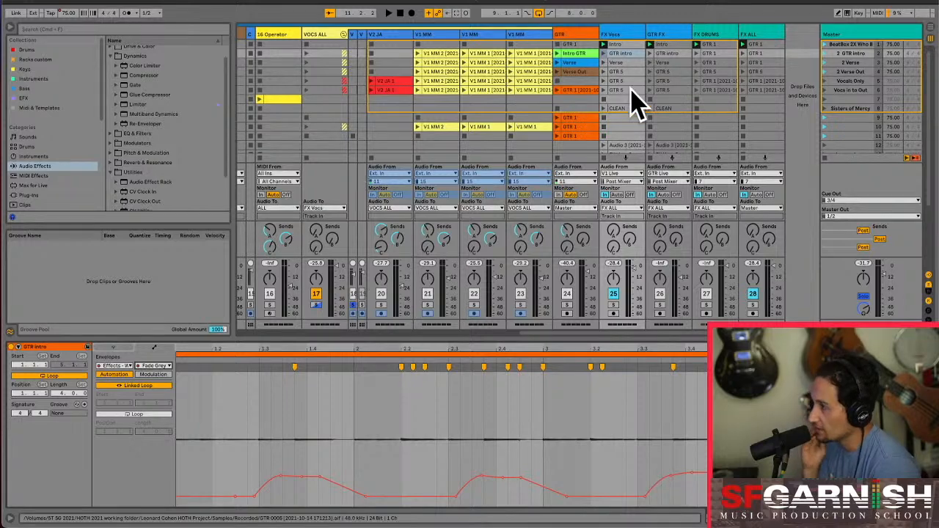
Freeze the SamHip-Hop track beside the ALL group
drag(535, 330, 201, 355)
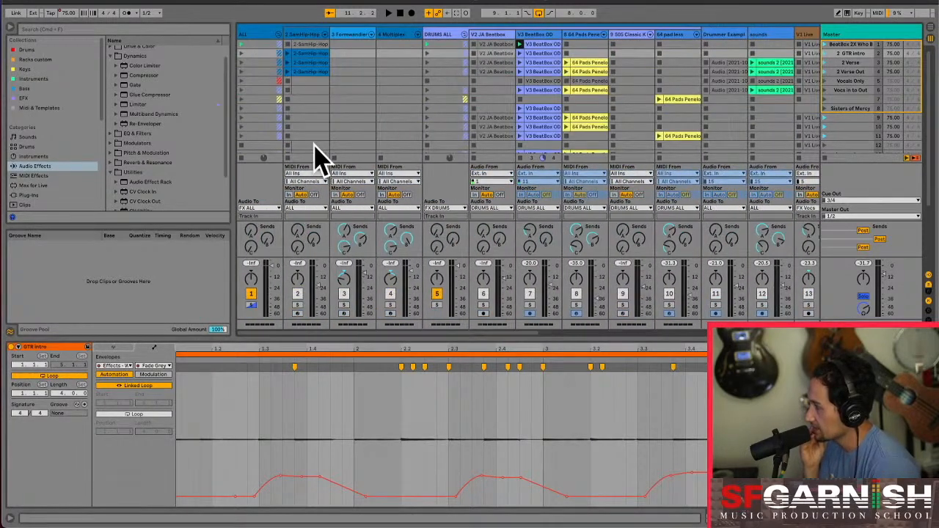
click(323, 34)
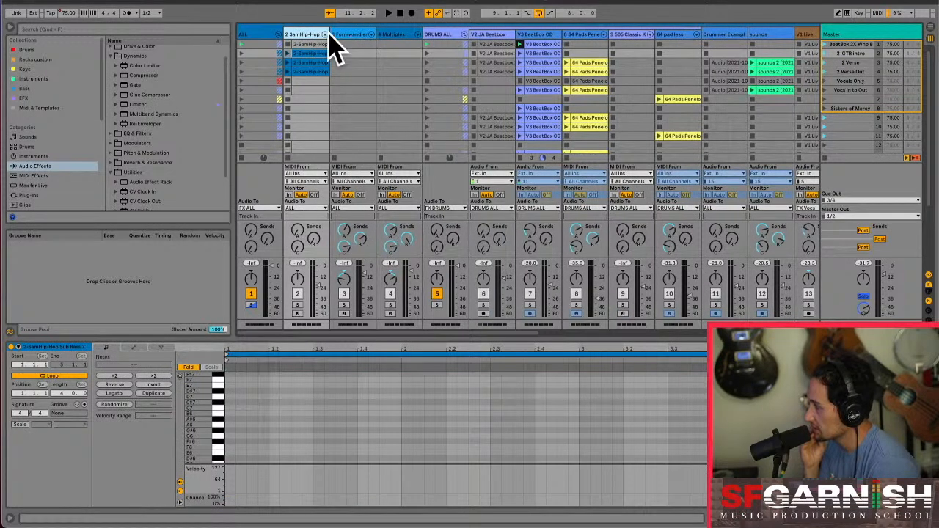
right_click(310, 34)
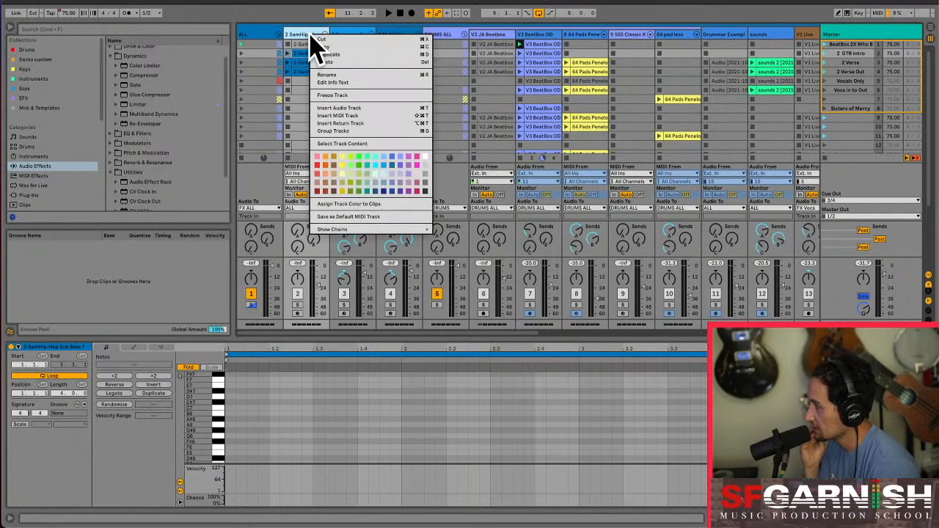
click(345, 97)
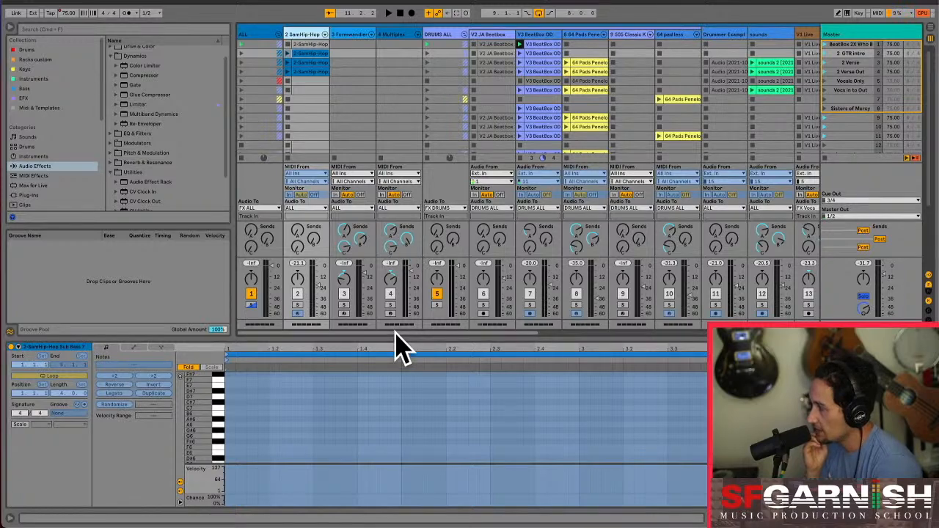
Launch the Vocals Only scene and review the tracks during playback, moving the 64 pad less selection up to the 2 Verse row
drag(387, 332, 698, 332)
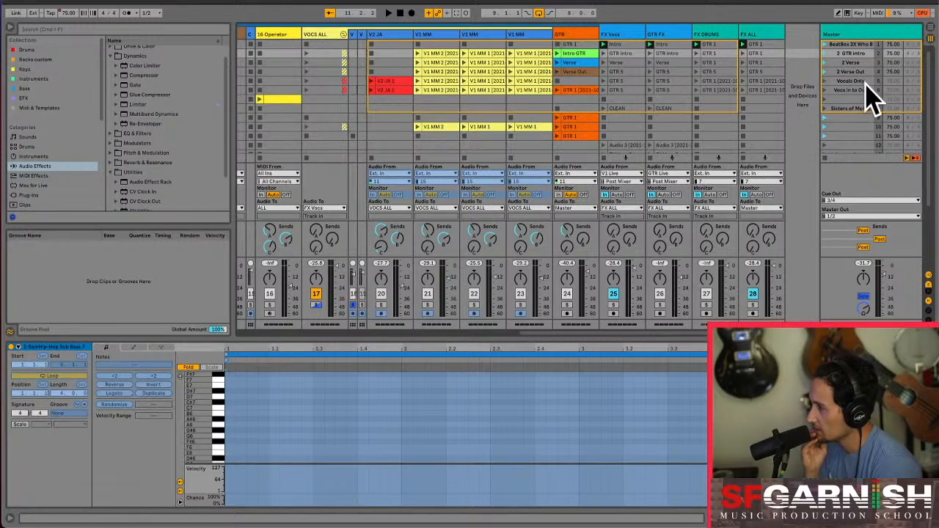
click(825, 82)
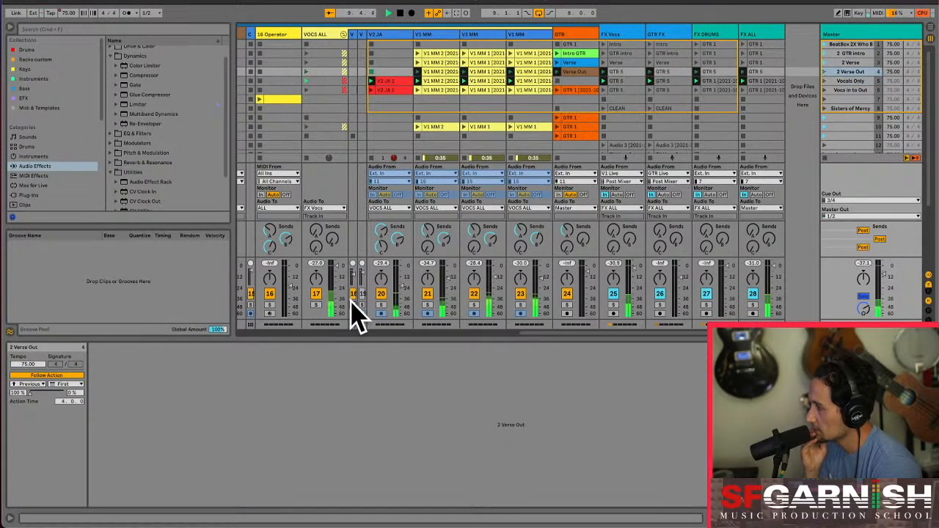
scroll(524, 342, left, 3)
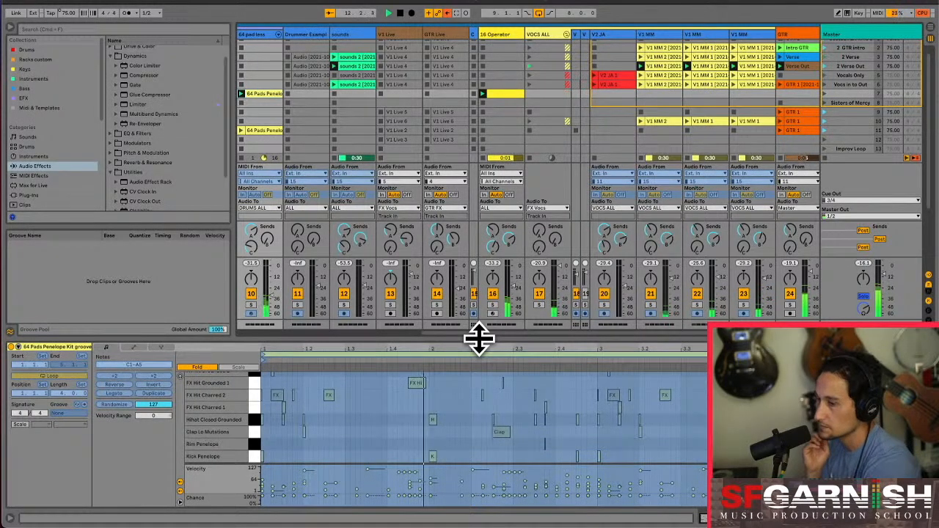
key(Up)
key(Up)
key(Up)
key(Up)
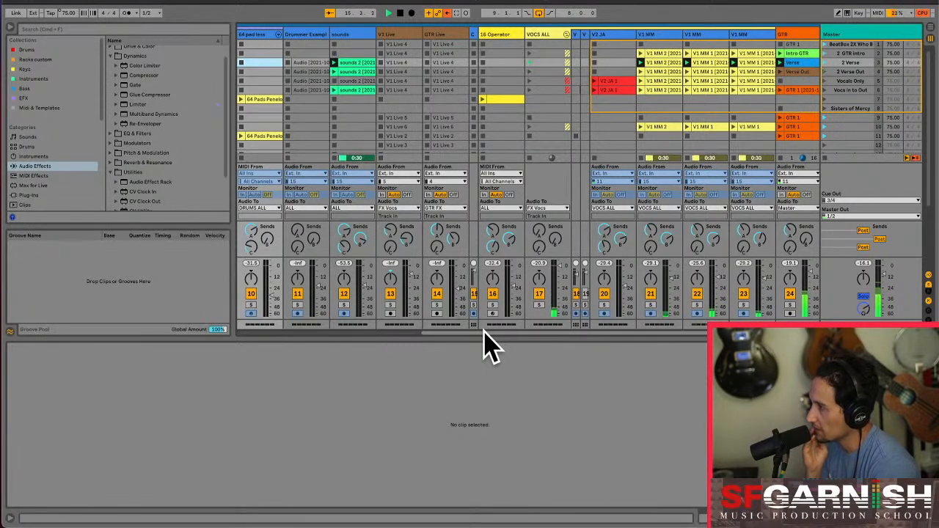
drag(483, 336, 436, 350)
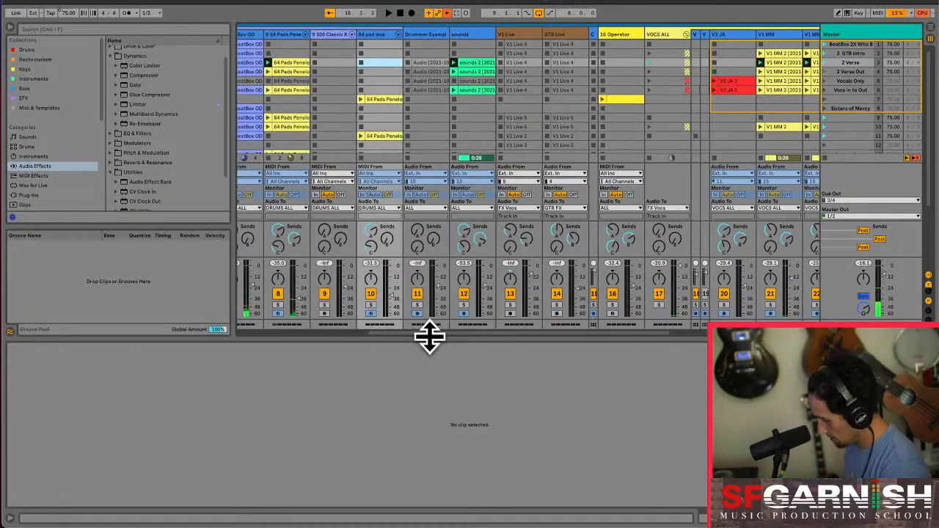
Set the audio buffer size to 1024 samples in the preferences and play the 2 Verse Out scene
key(super+comma)
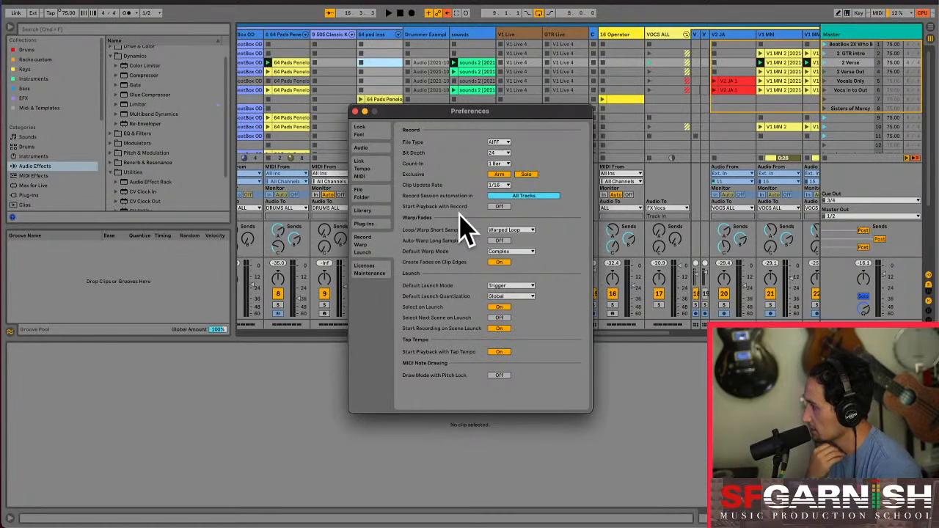
click(370, 173)
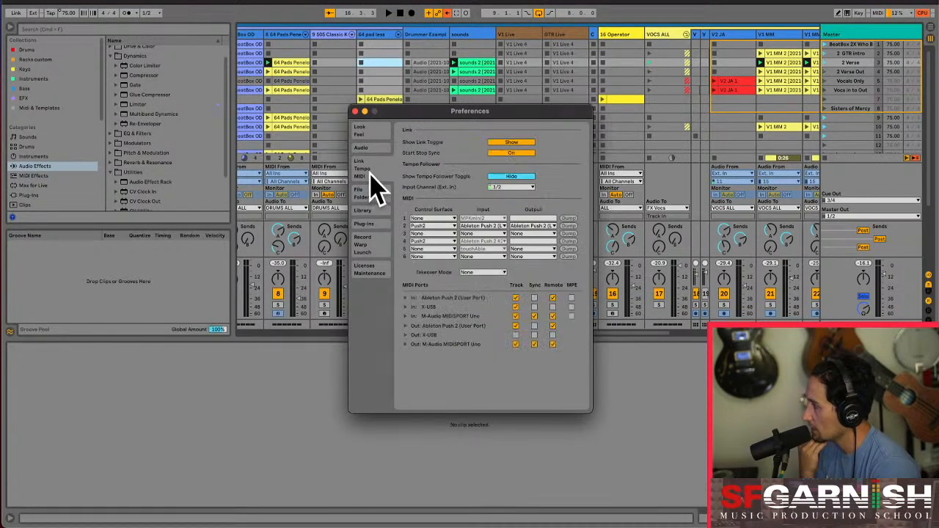
click(373, 149)
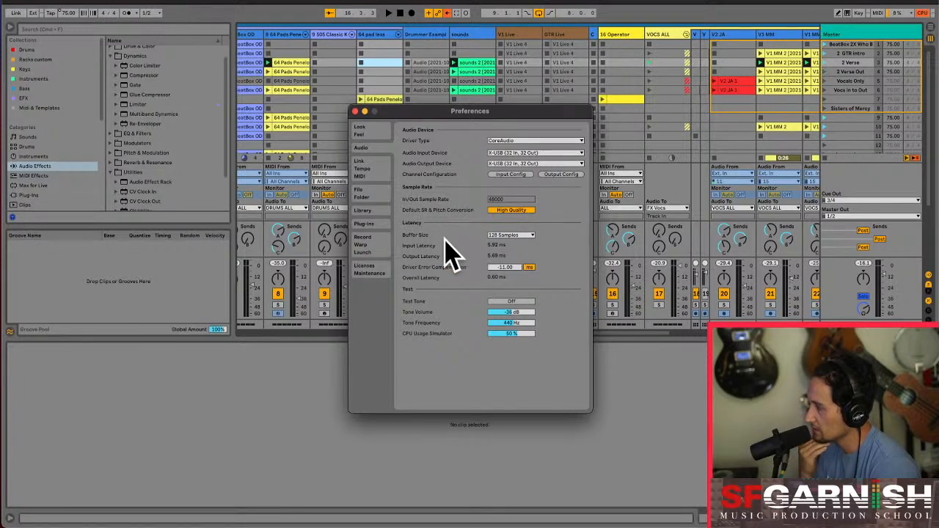
click(531, 236)
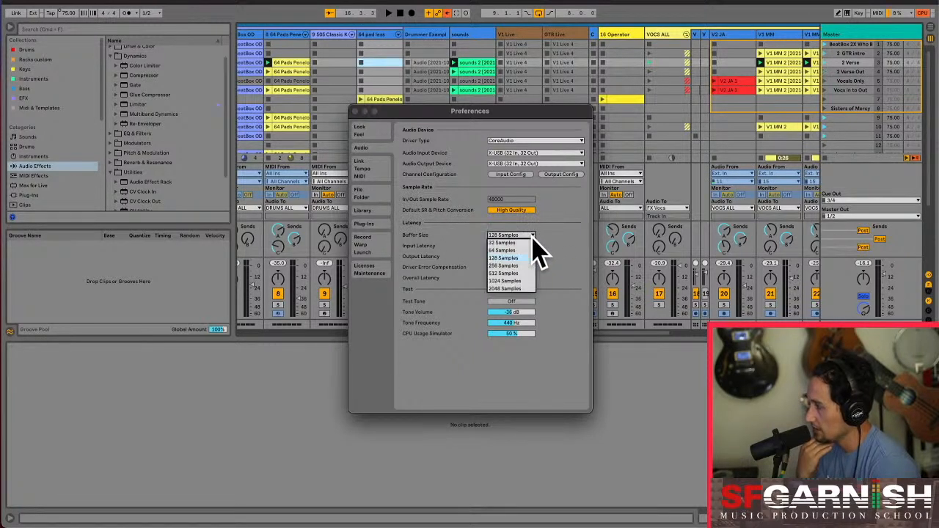
click(516, 282)
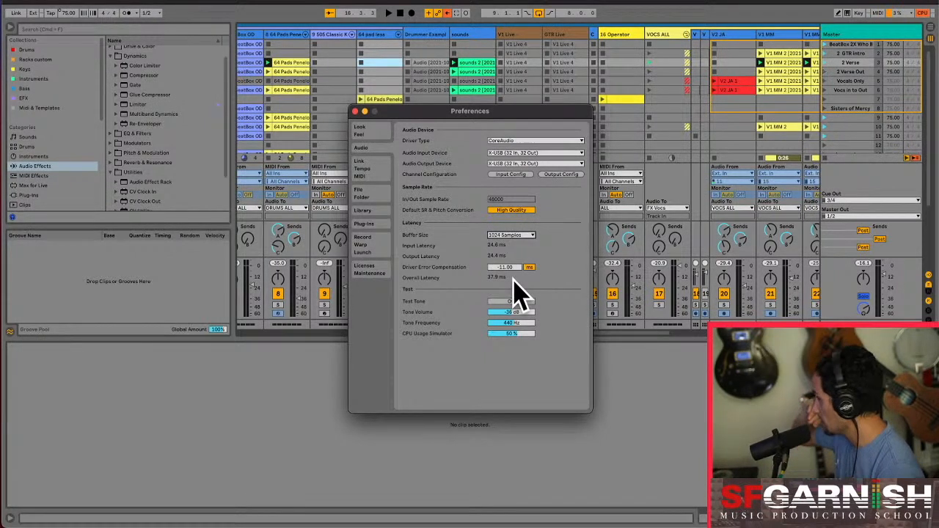
click(354, 112)
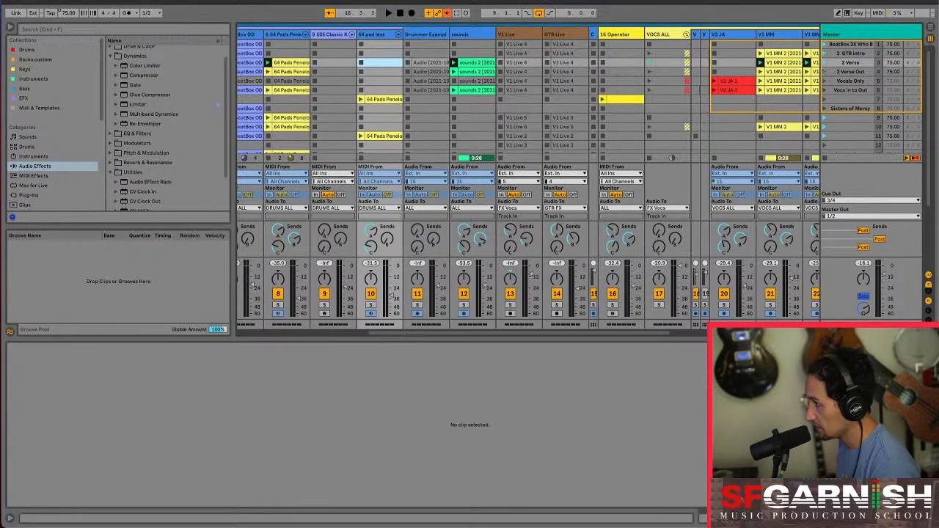
click(825, 71)
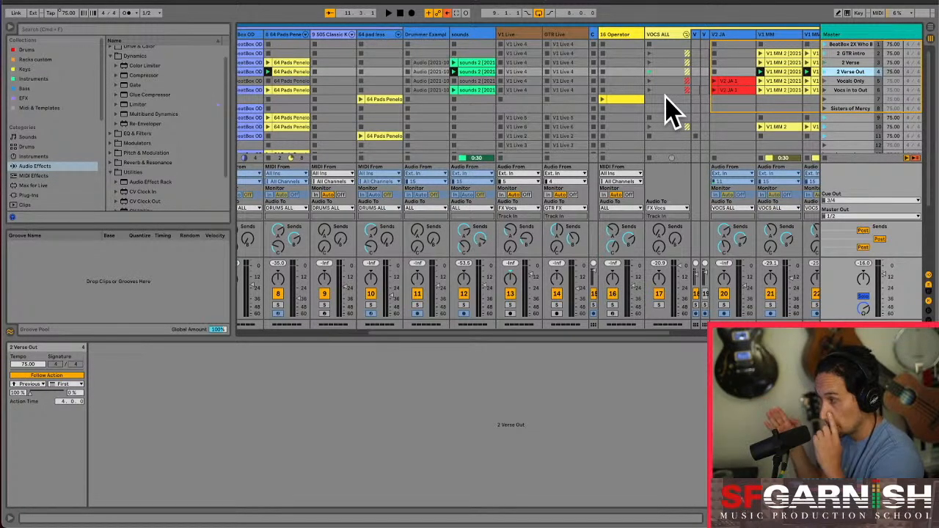
Arm the V1 Live track for recording and set its external audio input to channel 11
drag(614, 342, 683, 341)
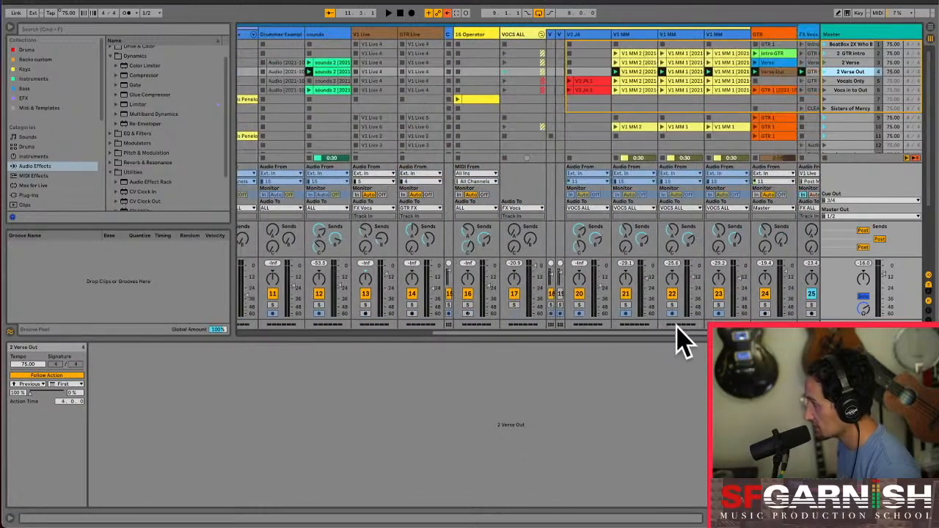
click(378, 44)
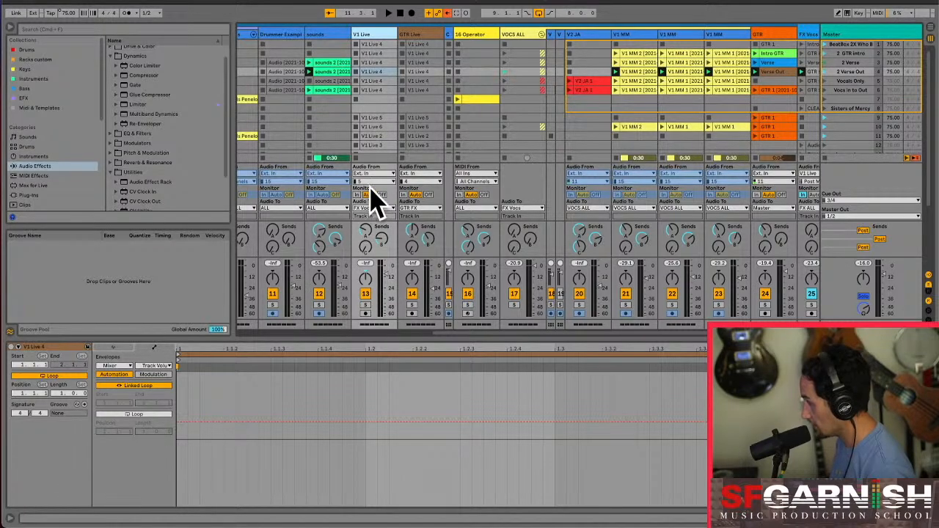
click(365, 314)
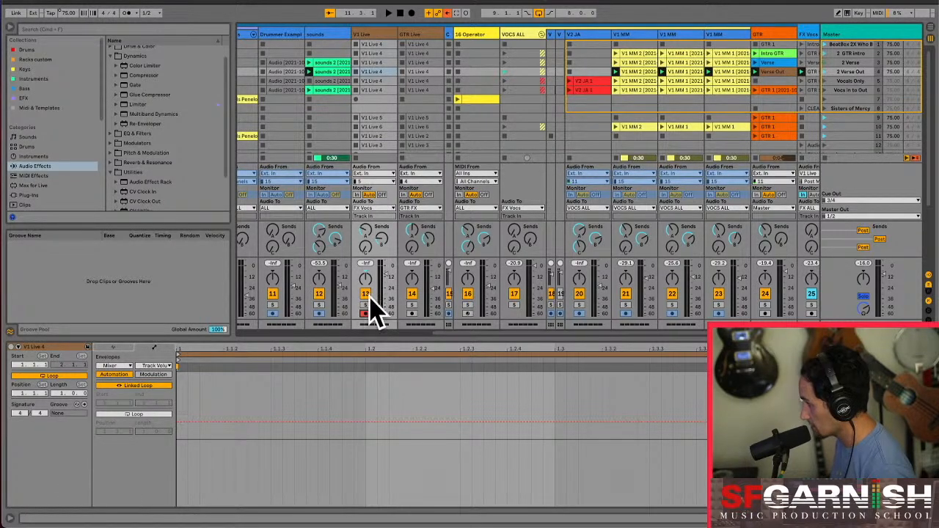
click(374, 181)
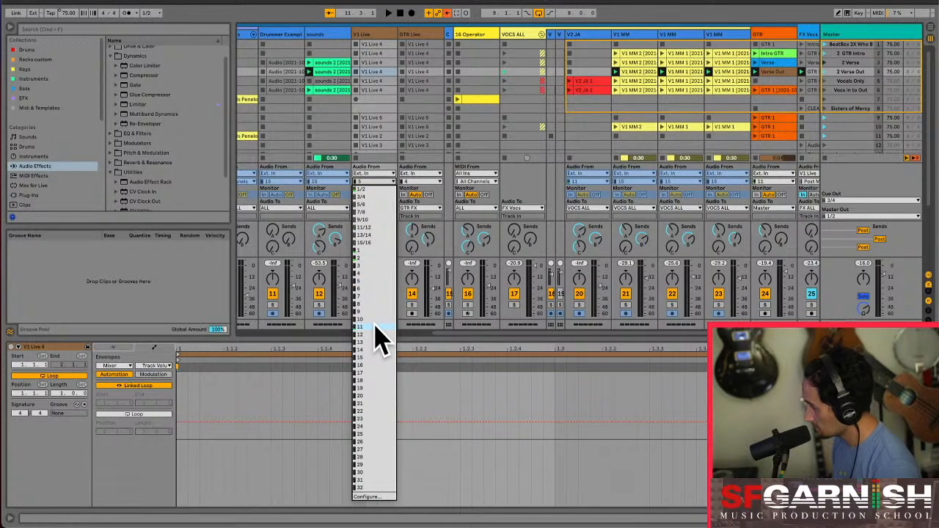
click(378, 328)
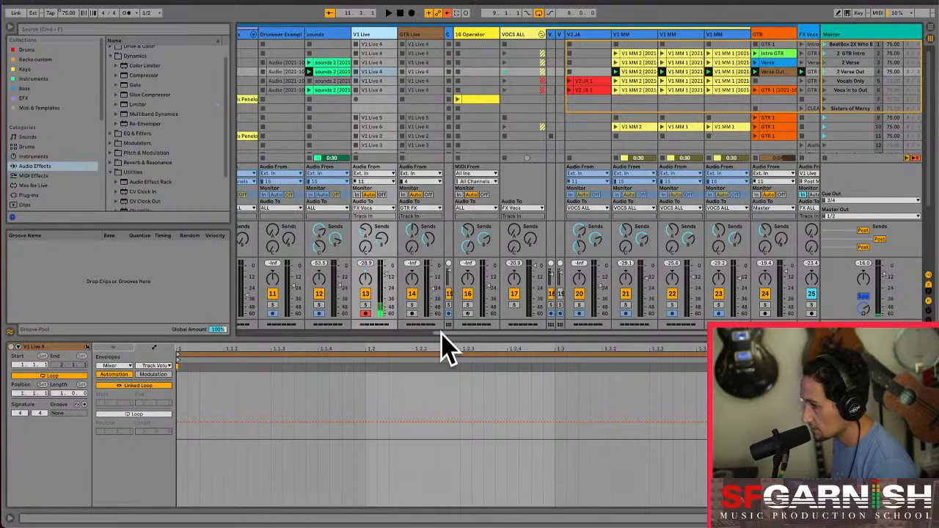
Inspect the effect device chains of the FX Vocs and V1 Live tracks
drag(441, 336, 570, 339)
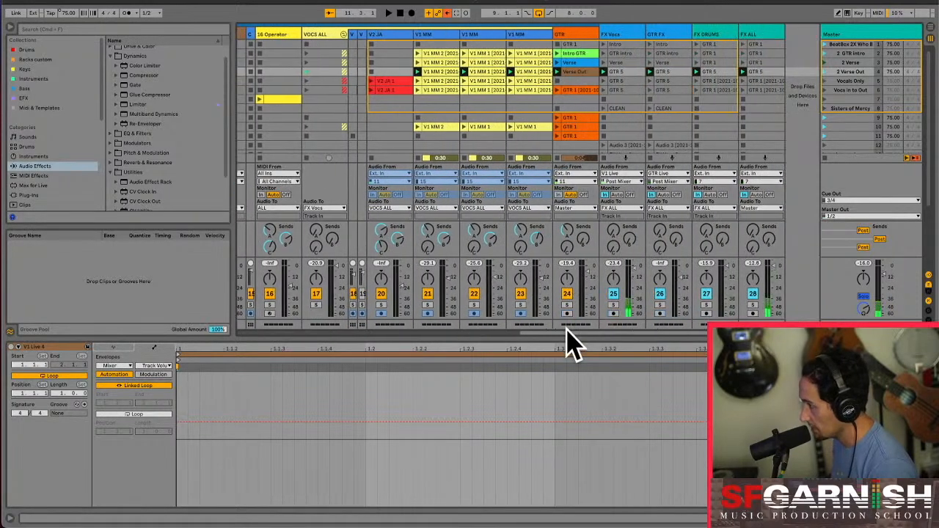
click(625, 37)
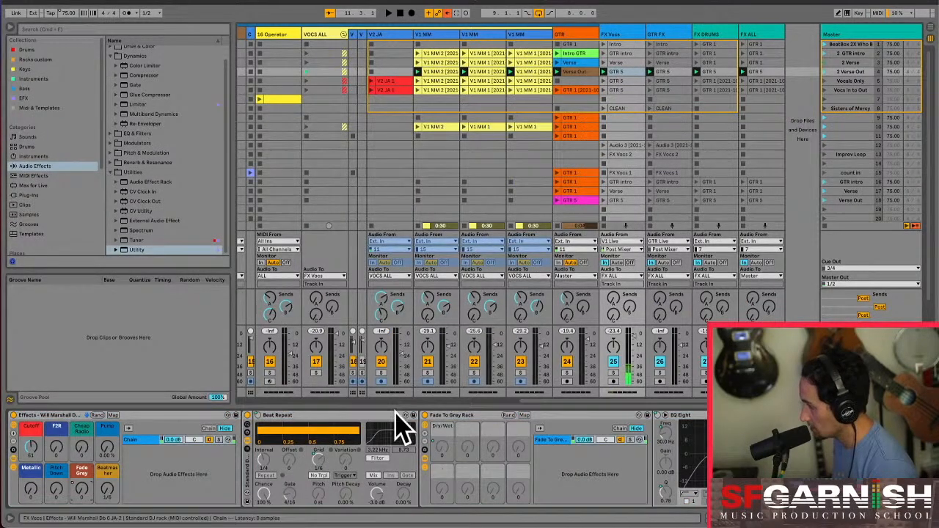
drag(543, 403, 391, 405)
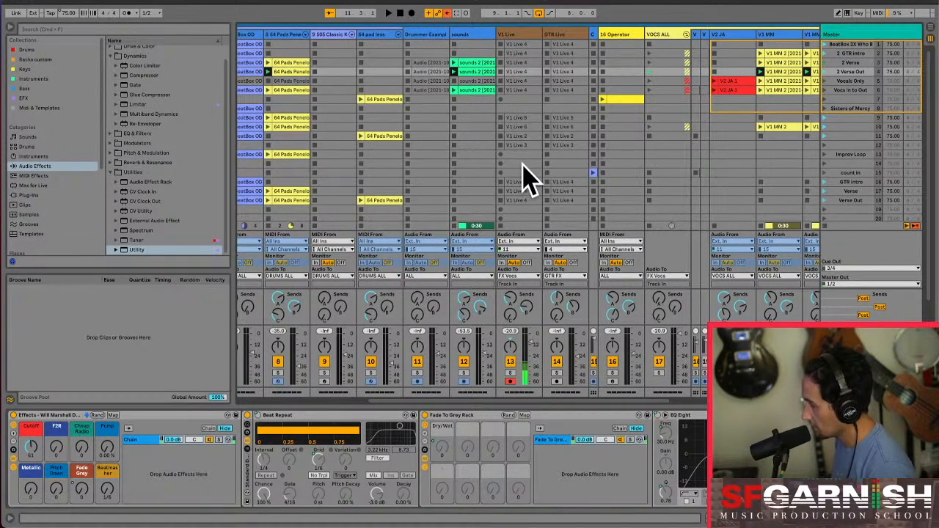
click(521, 35)
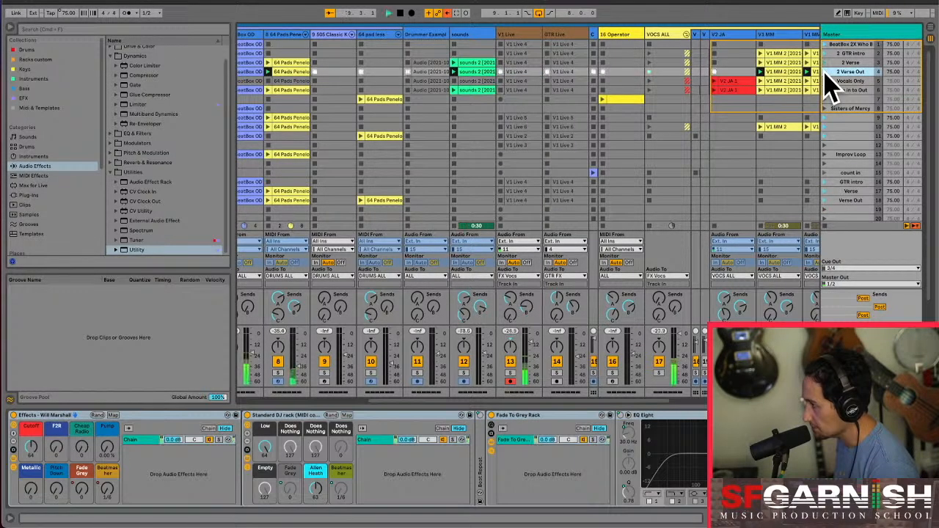
Play the 2 Verse Out scene and set the audio buffer size to 128 samples in the preferences
click(825, 72)
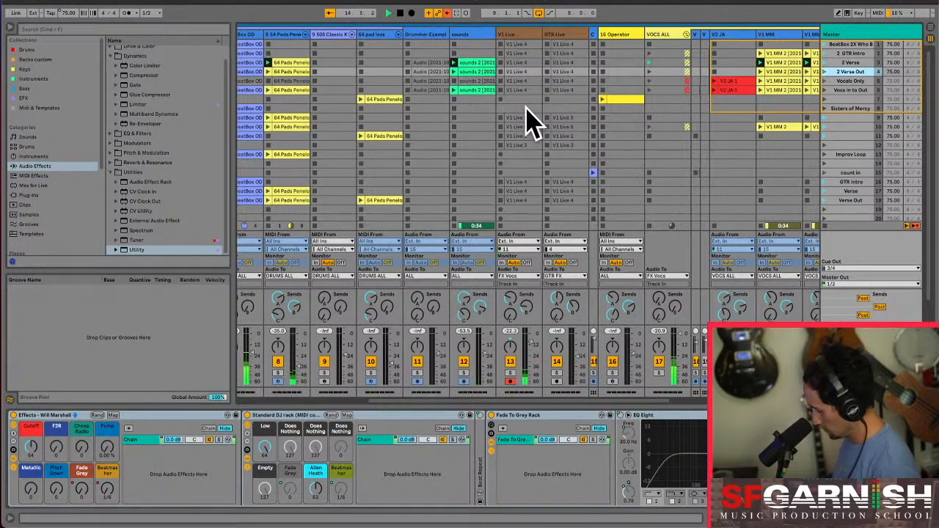
key(super+comma)
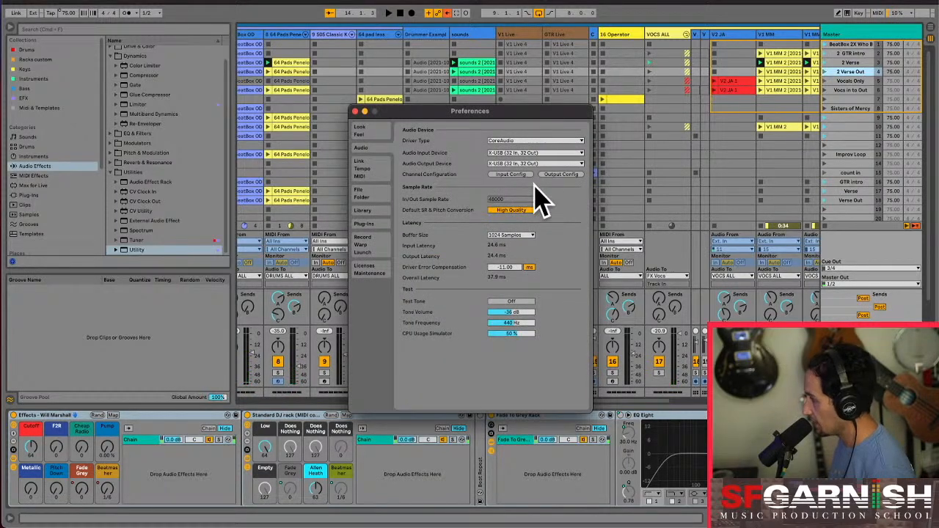
click(530, 235)
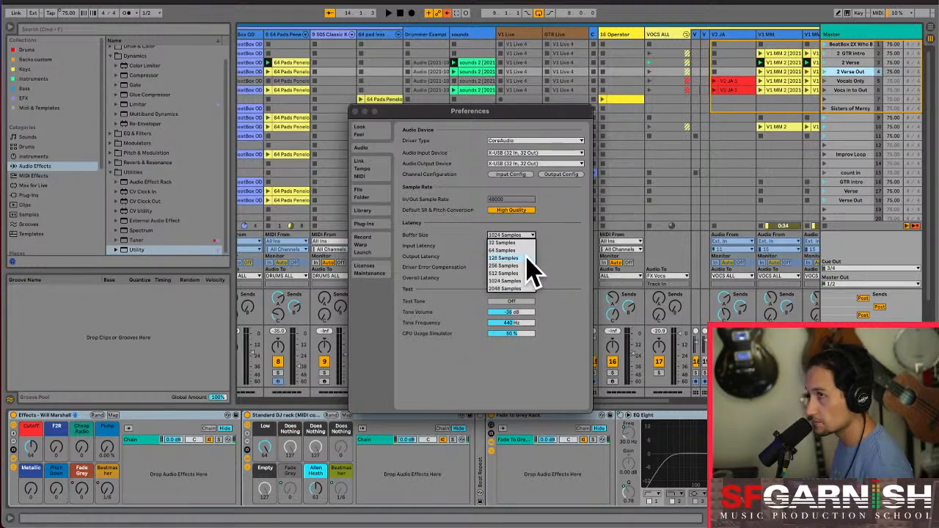
click(527, 259)
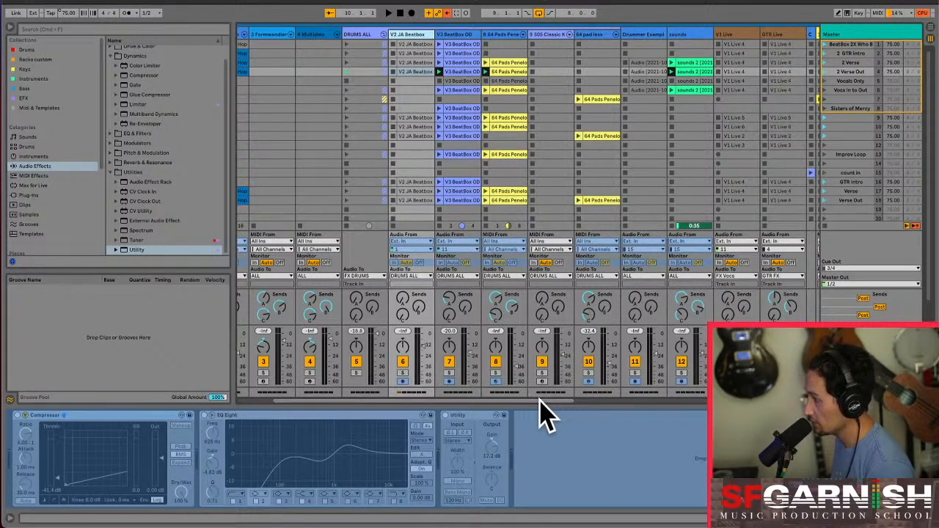
Show the FX Vocs track's device chain and launch its CLEAN clip in the Sisters of Mercy scene
scroll(541, 413, right, 10)
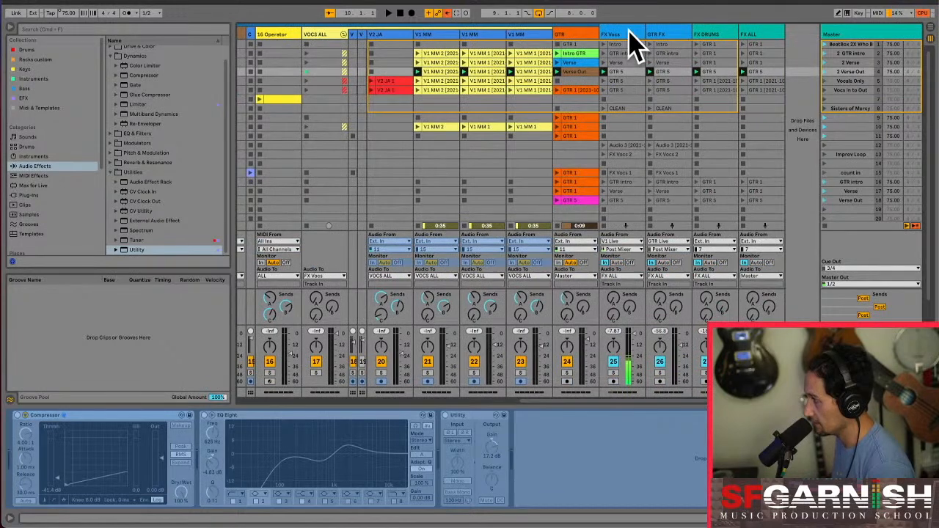
click(628, 34)
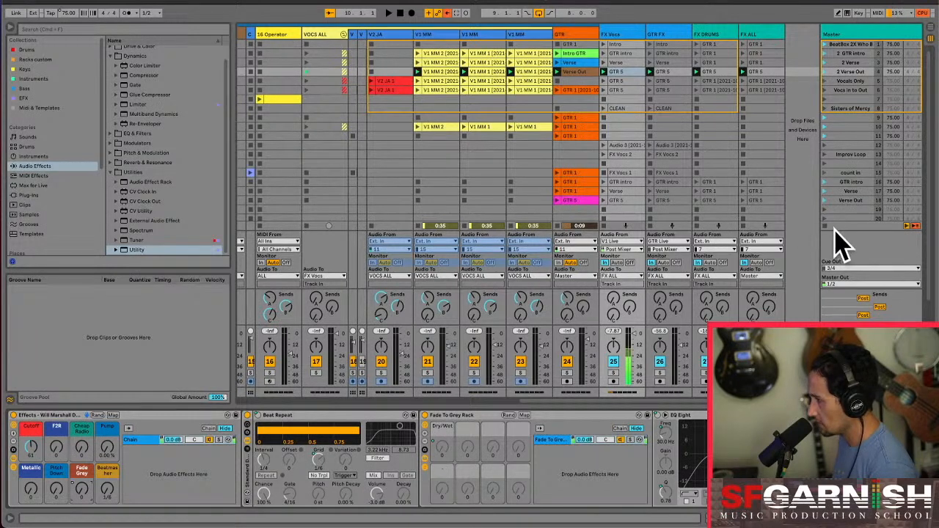
click(602, 108)
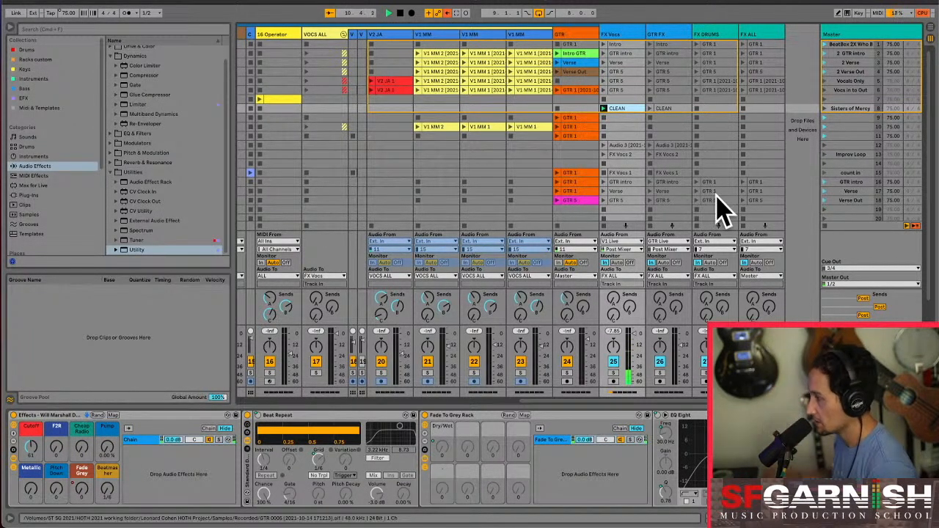
Select the V2 JA Beatbox track and narrow its column to the minimum width
drag(640, 402, 342, 419)
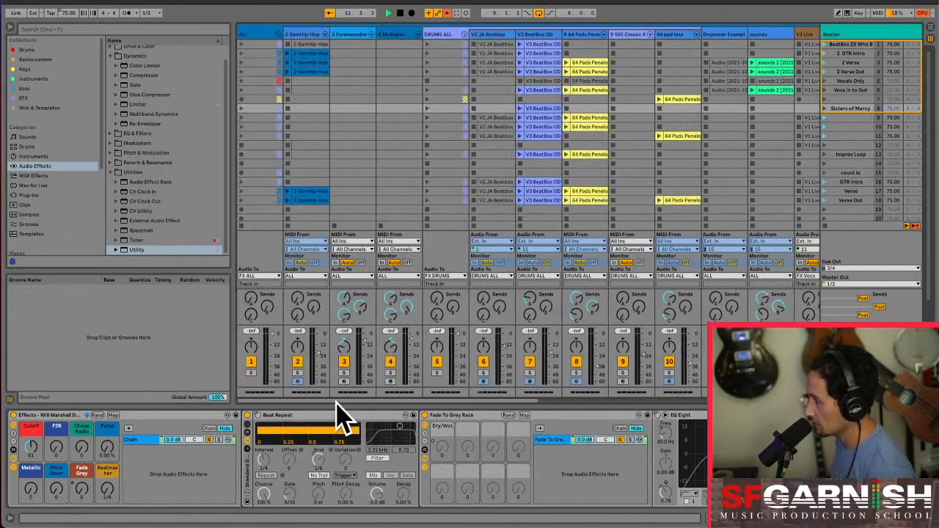
click(496, 34)
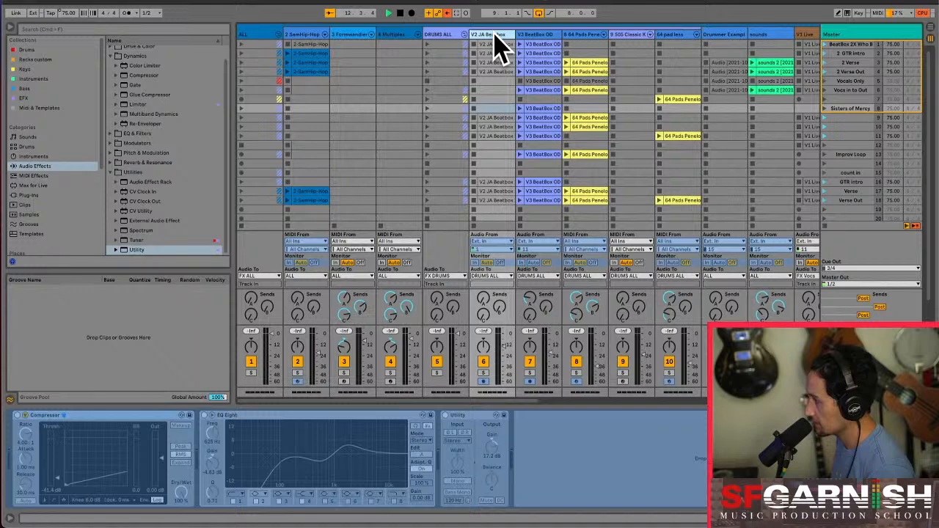
drag(513, 33, 474, 37)
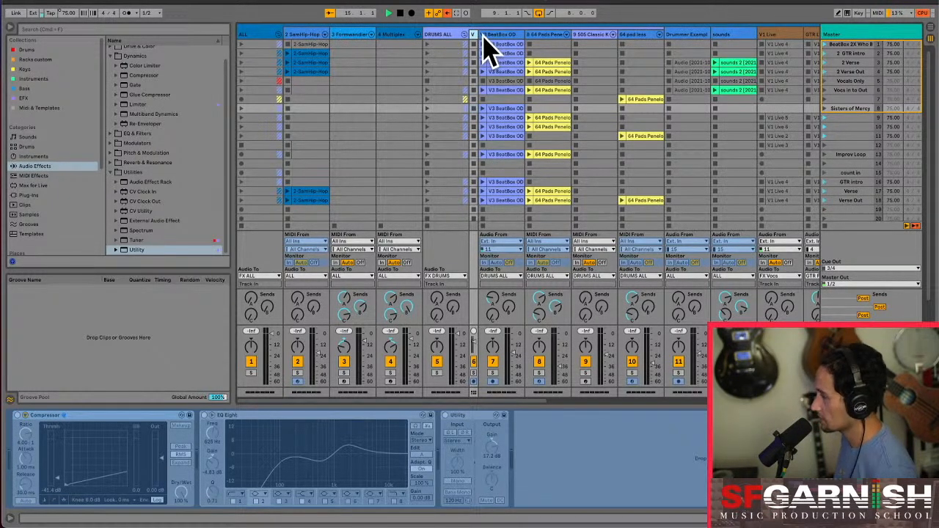
Insert an audio track after V2 JA Beatbox, widen its column and name it Drum Bounce
key(ctrl+t)
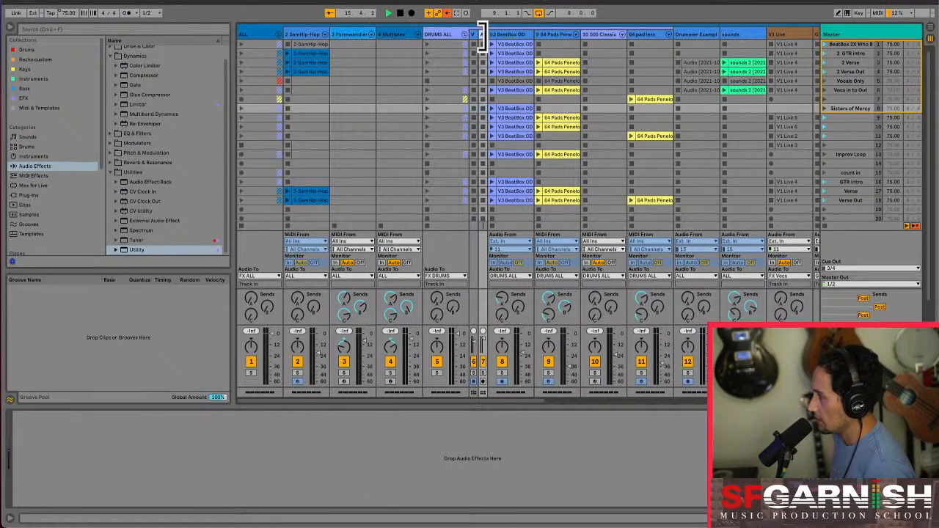
drag(480, 35, 527, 34)
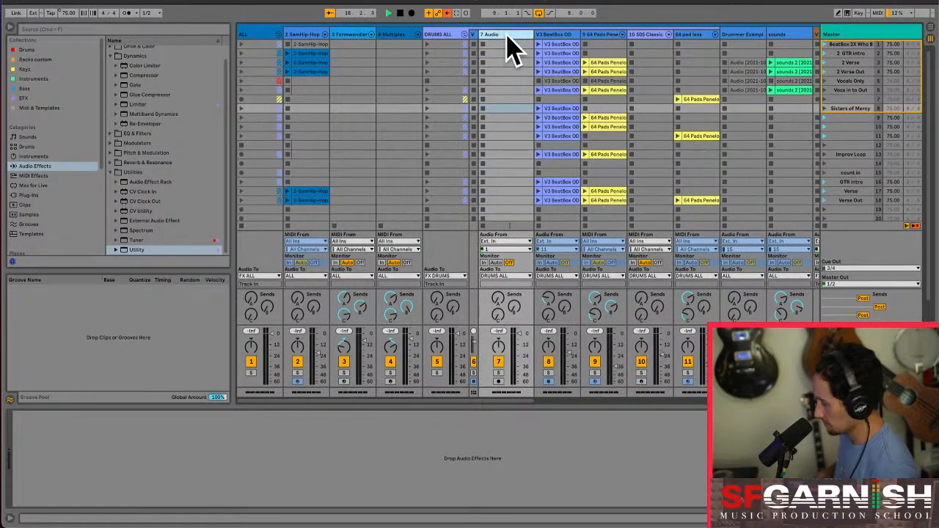
key(ctrl+r)
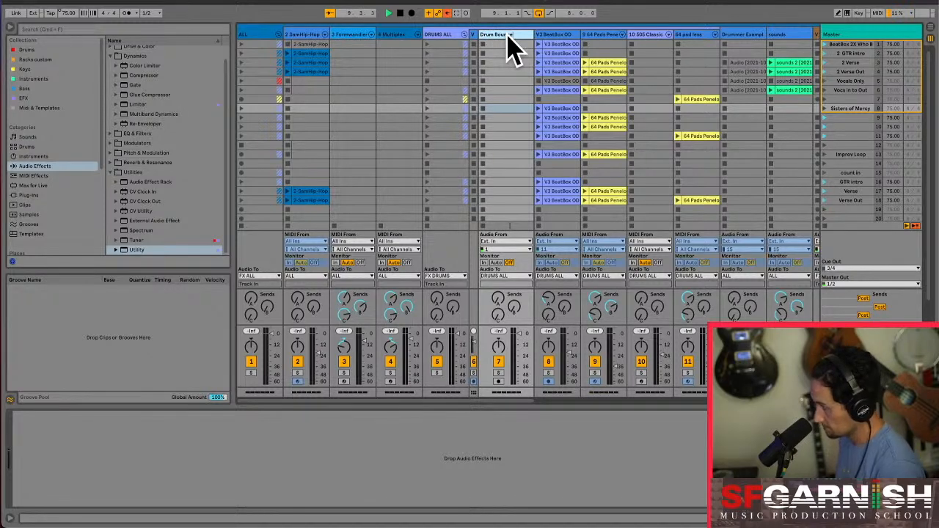
text(Drum Bounce)
key(Return)
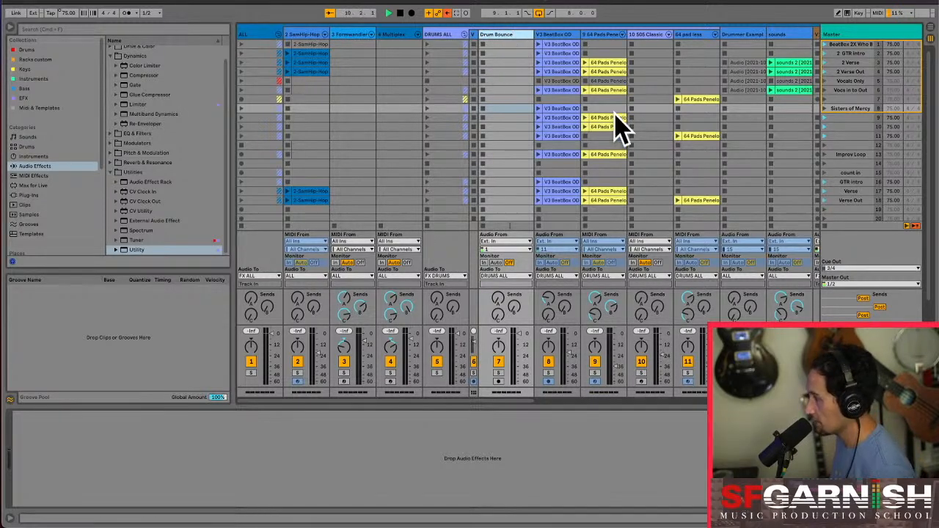
Review the drum clips on the V3 BeatBox OD, 64 Pads Penelope and 64 pad less tracks, toggling solo on V3 BeatBox OD
click(562, 54)
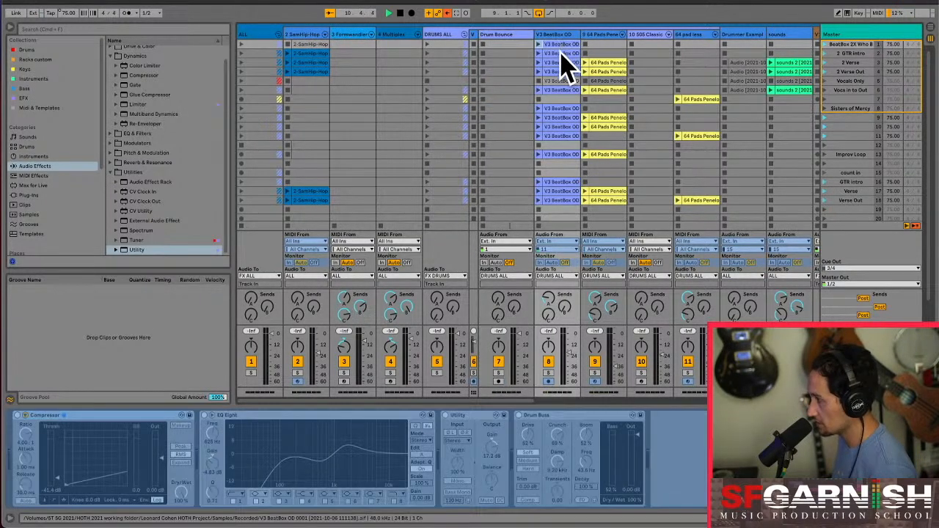
click(607, 71)
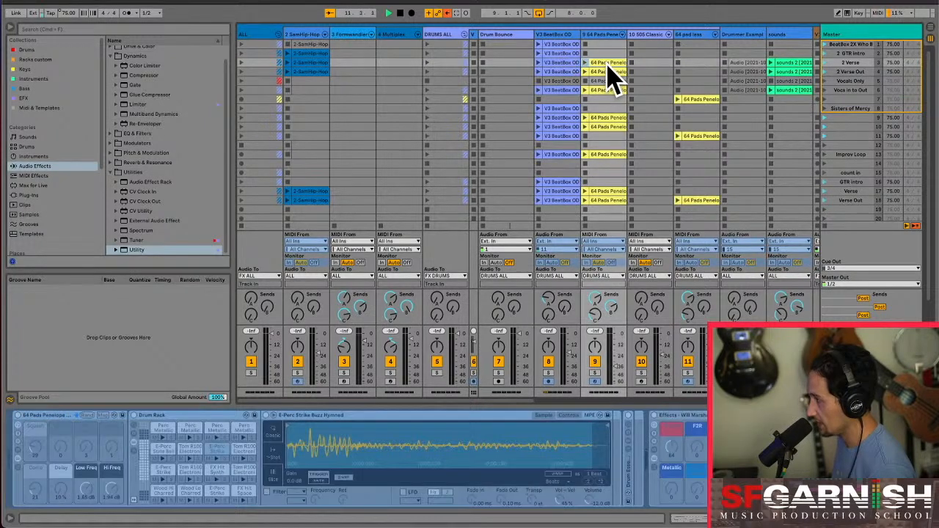
click(607, 90)
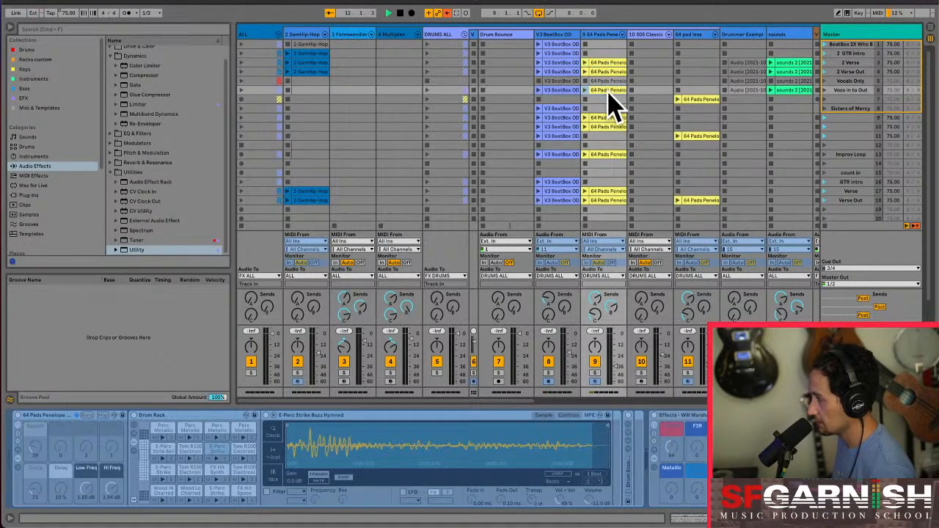
click(697, 100)
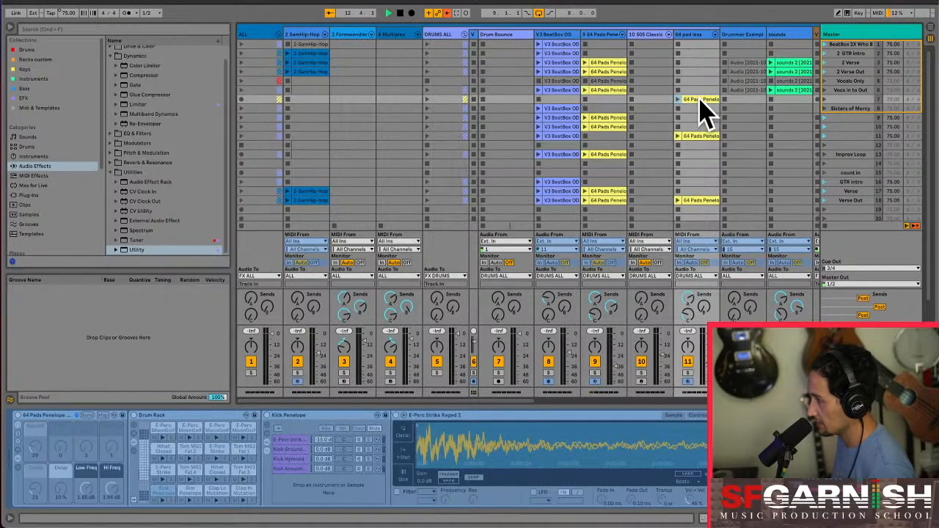
drag(693, 97, 707, 104)
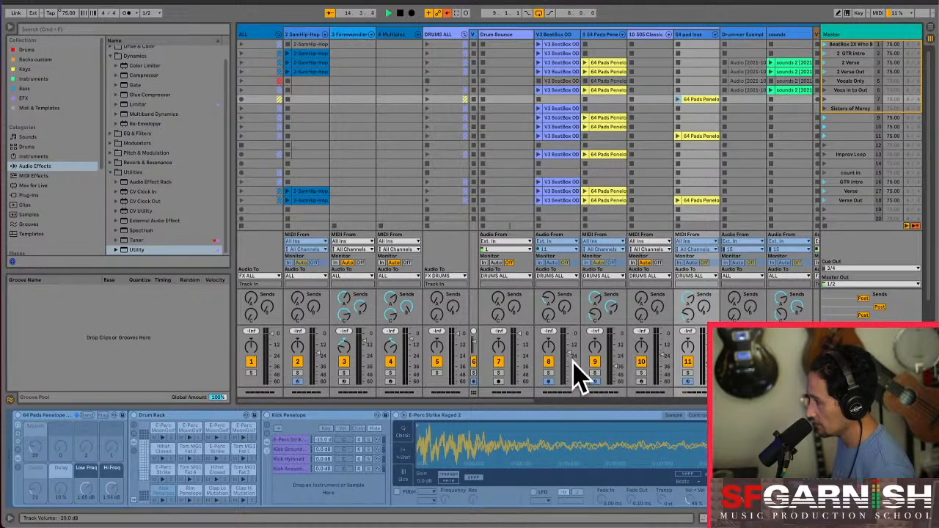
click(548, 373)
click(547, 373)
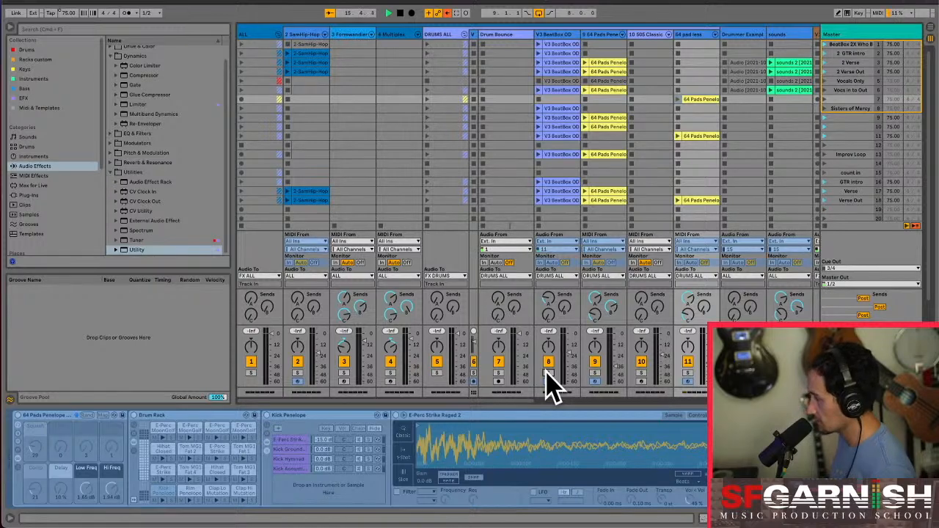
Route the V3 BeatBox OD track's audio output to Drum Bounce and arm Drum Bounce for recording
click(565, 276)
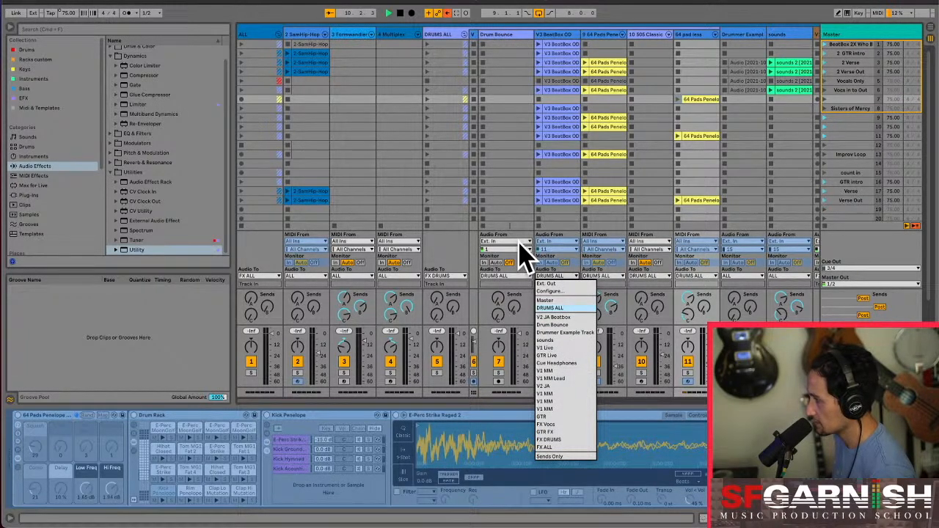
click(563, 325)
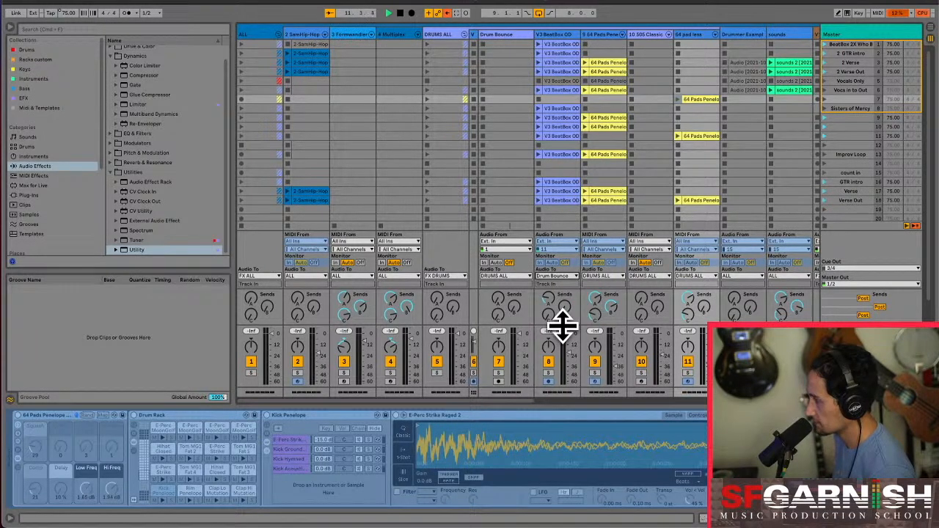
click(499, 382)
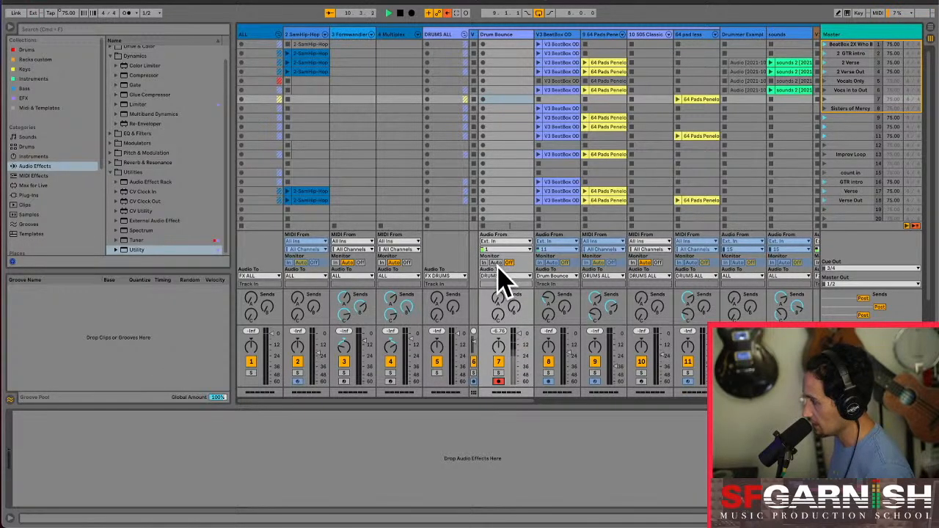
Set the Drum Bounce track's audio input to V3 BeatBox OD
click(516, 250)
click(517, 250)
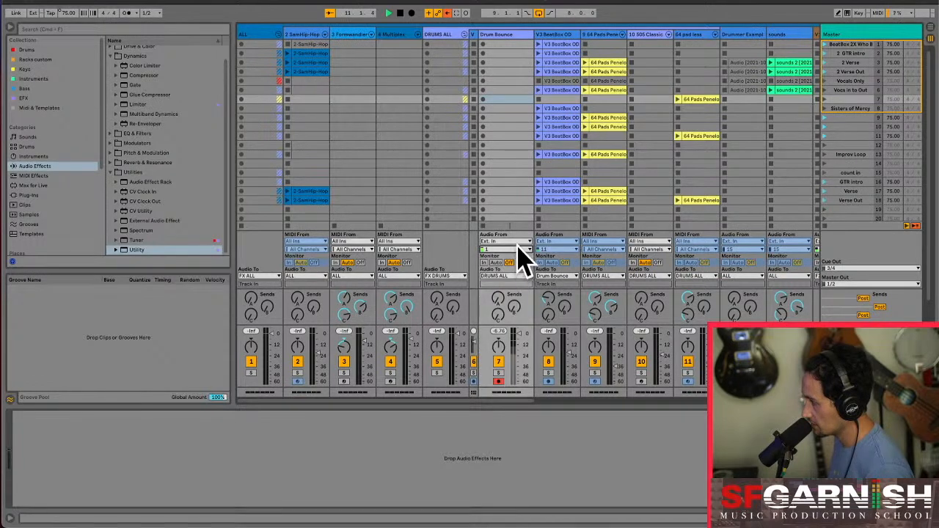
click(517, 241)
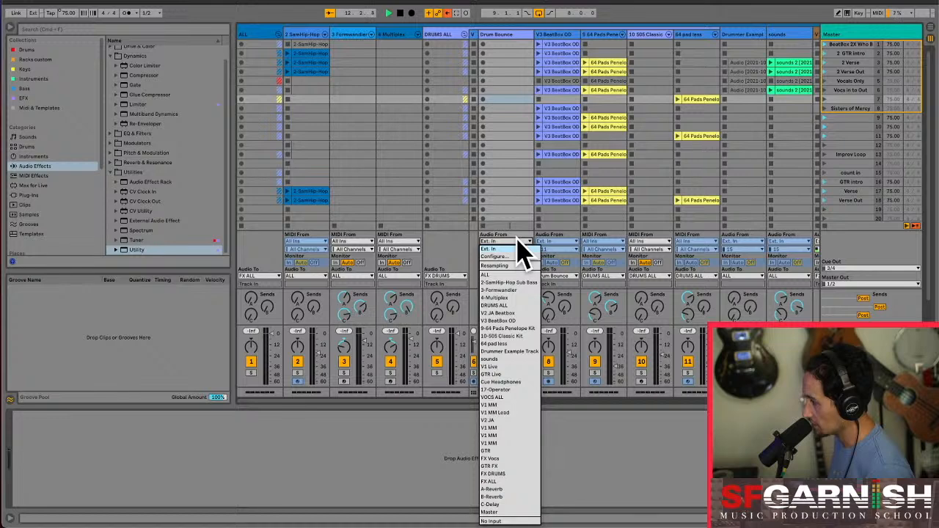
click(522, 323)
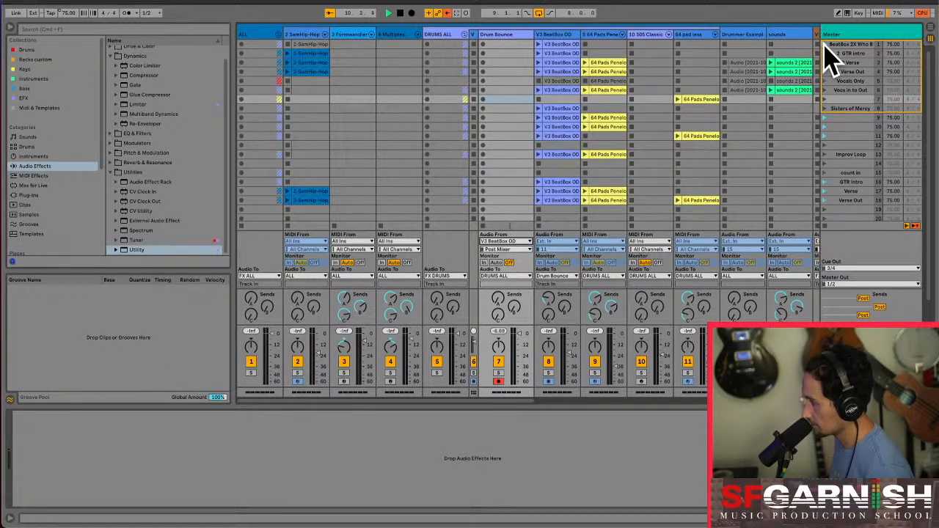
Record the first BeatBox scene into Drum Bounce with monitoring on Auto, and deactivate the original V3 BeatBox OD clip in that scene
click(827, 47)
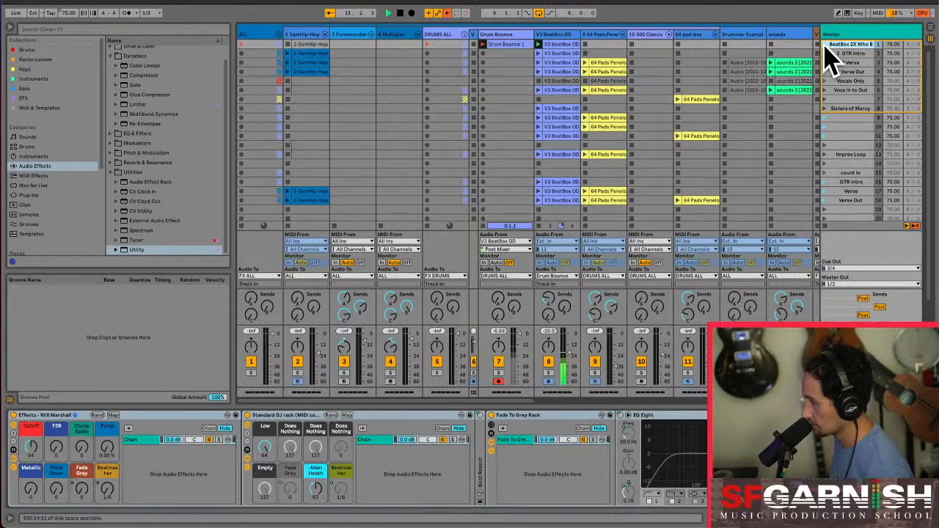
click(498, 263)
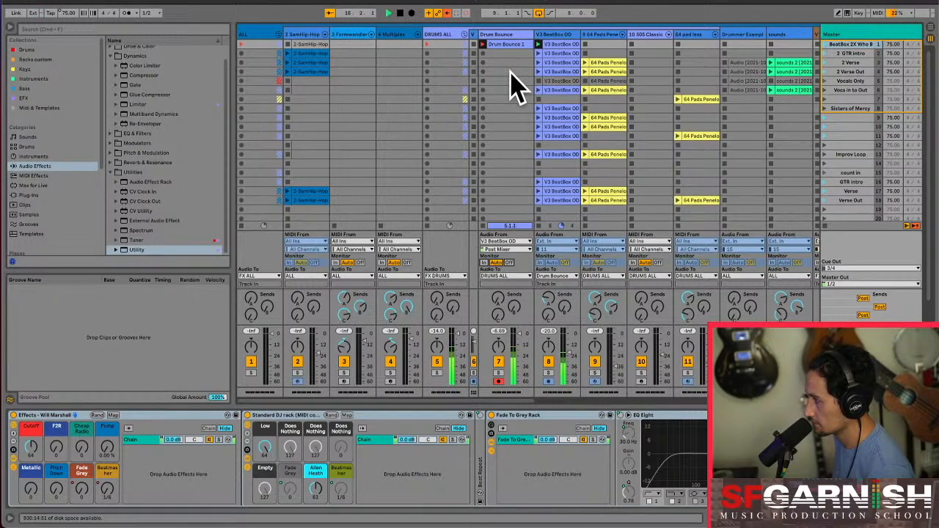
click(483, 45)
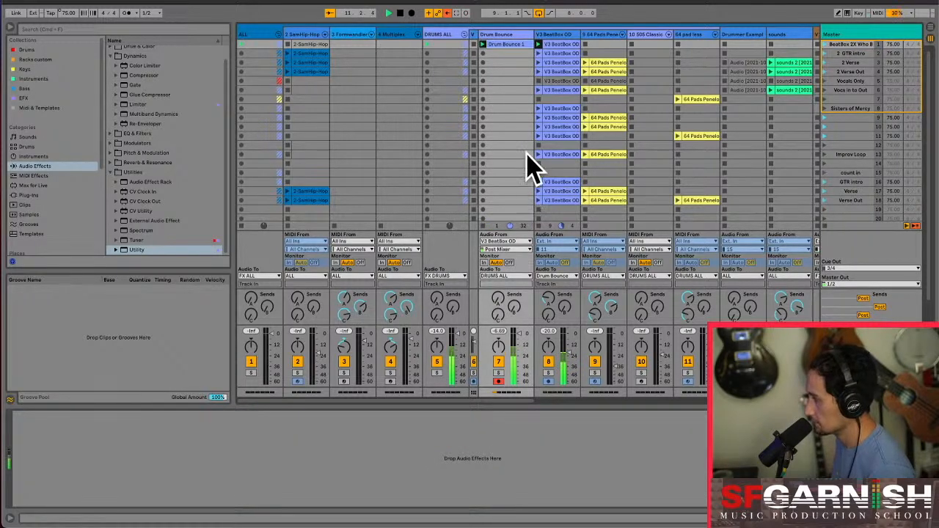
click(567, 46)
click(567, 45)
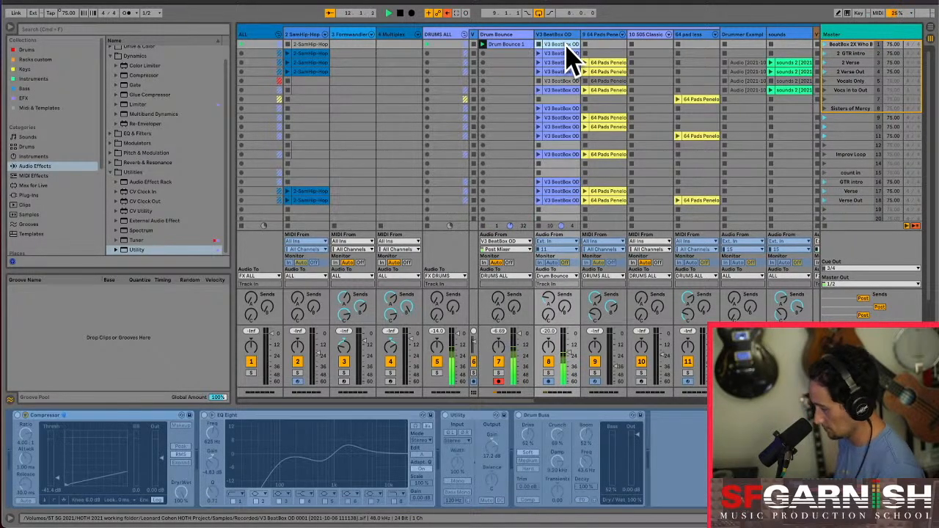
Change the Drum Bounce track's audio input to DRUMS ALL and select its empty slot in the 2 Verse scene
click(507, 63)
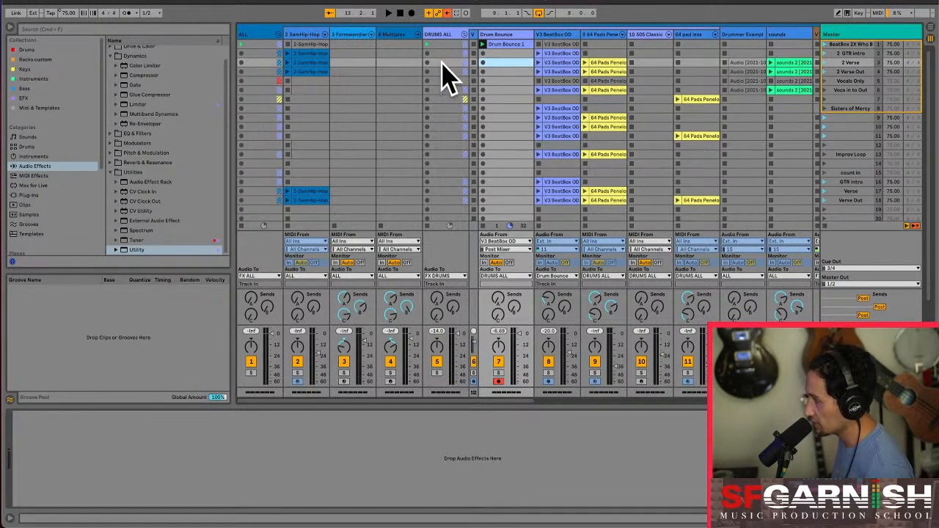
click(515, 244)
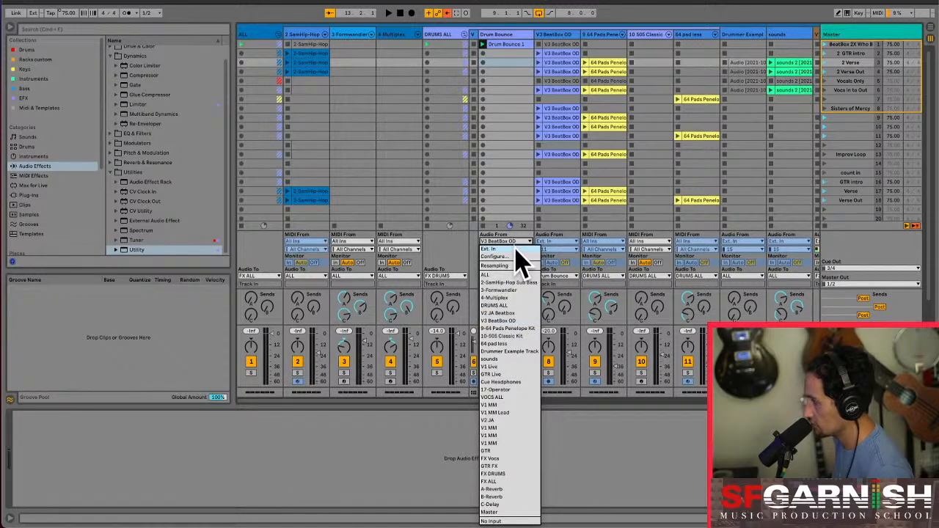
click(526, 317)
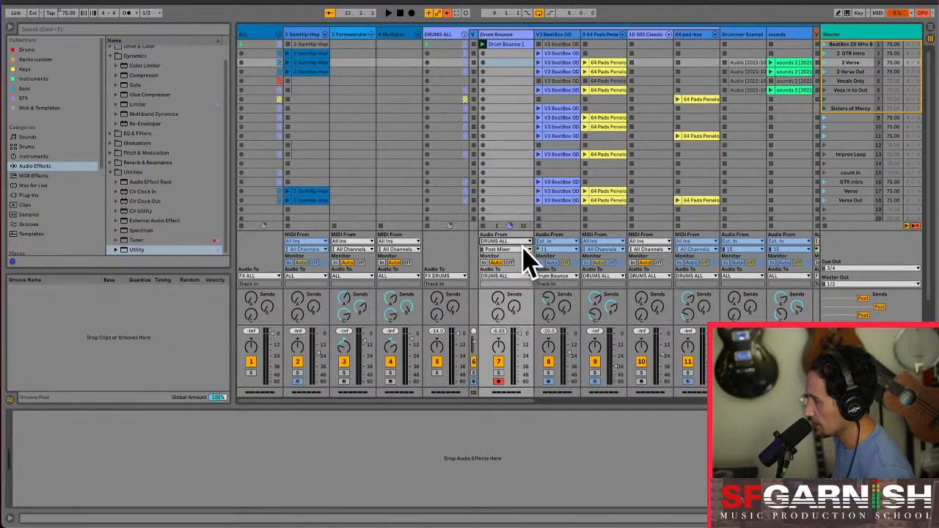
click(504, 63)
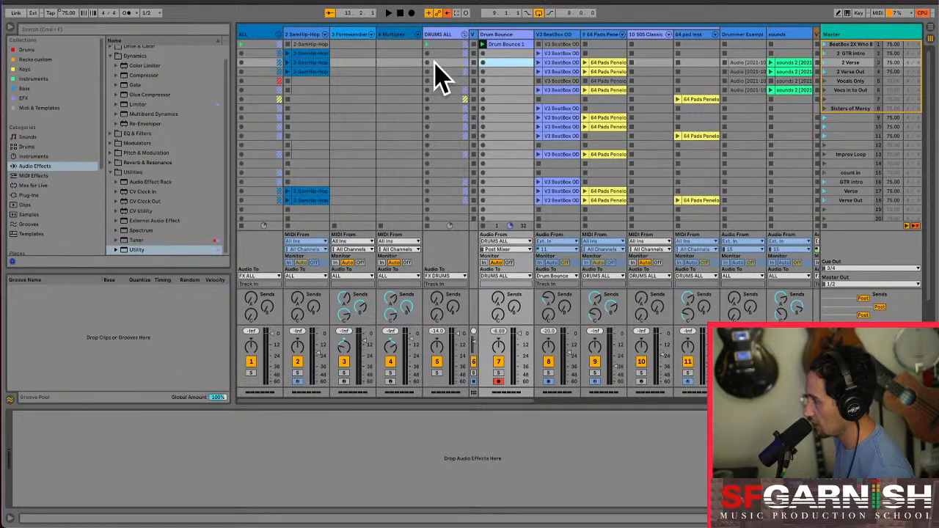
click(789, 65)
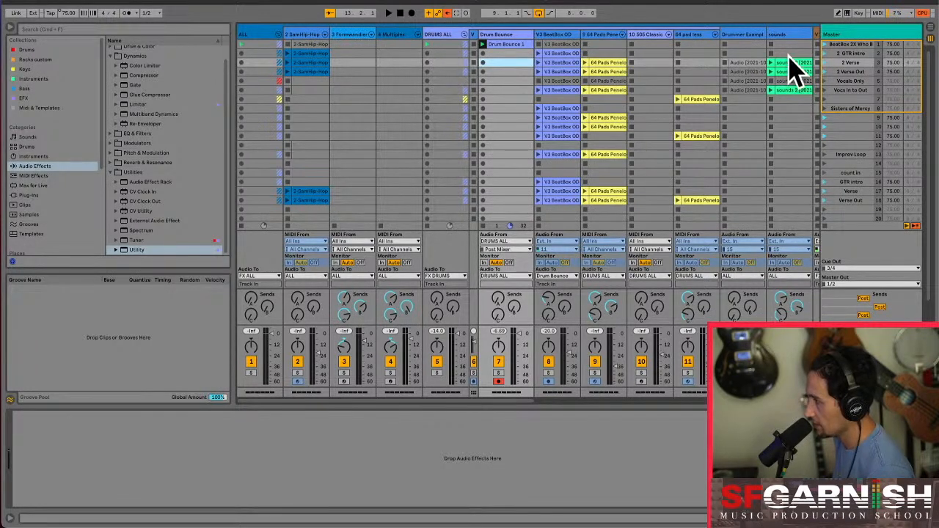
Record the 2 Verse scene into the Drum Bounce track and open the recorded clip's waveform
click(826, 63)
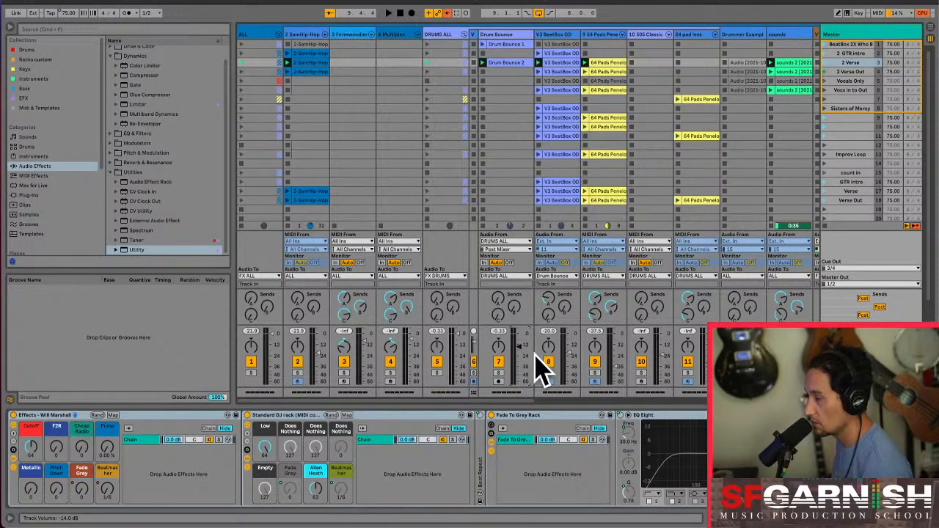
drag(522, 415, 484, 416)
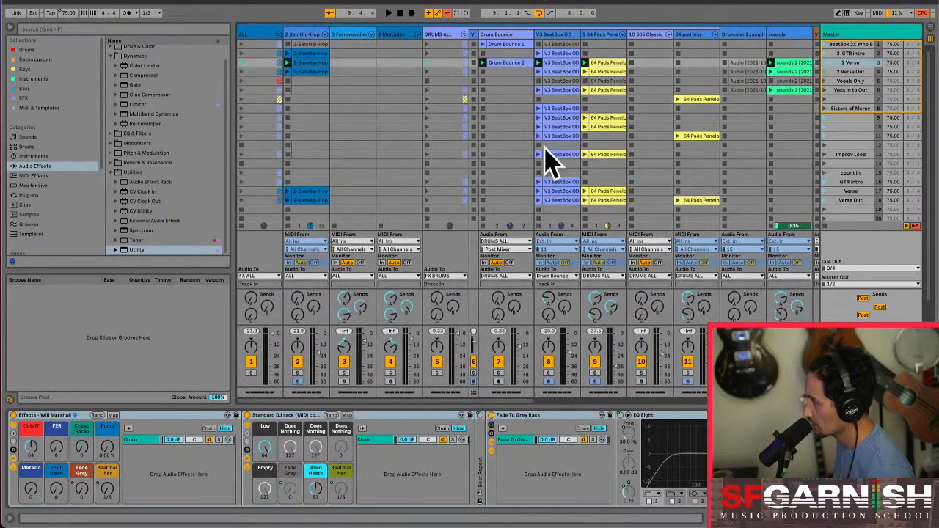
click(514, 62)
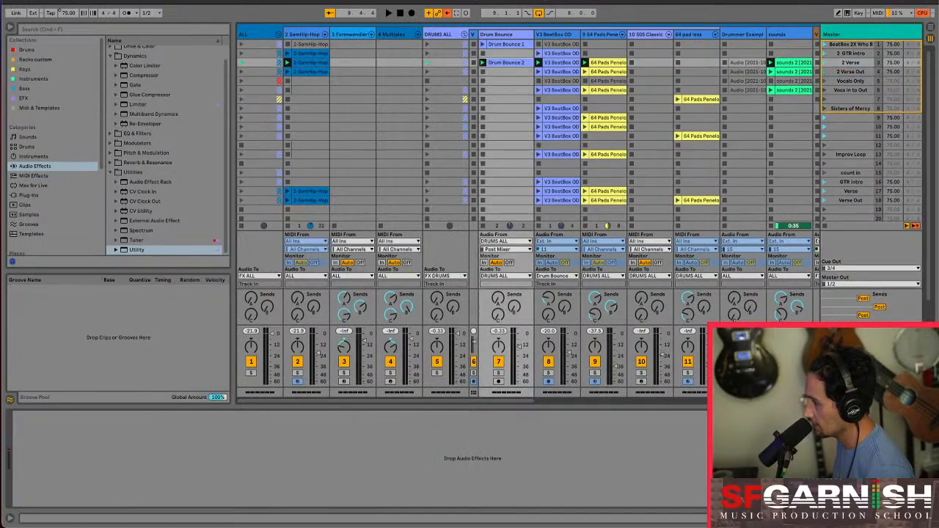
key(shift+Tab)
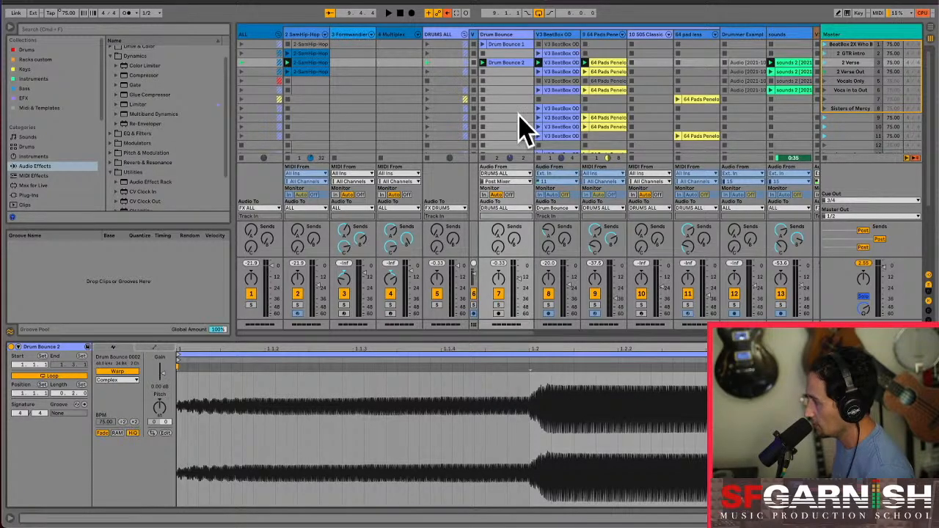
Move the Drum Bounce 2 clip to the count in scene and select the emptied 2 Verse slot
drag(509, 59, 505, 113)
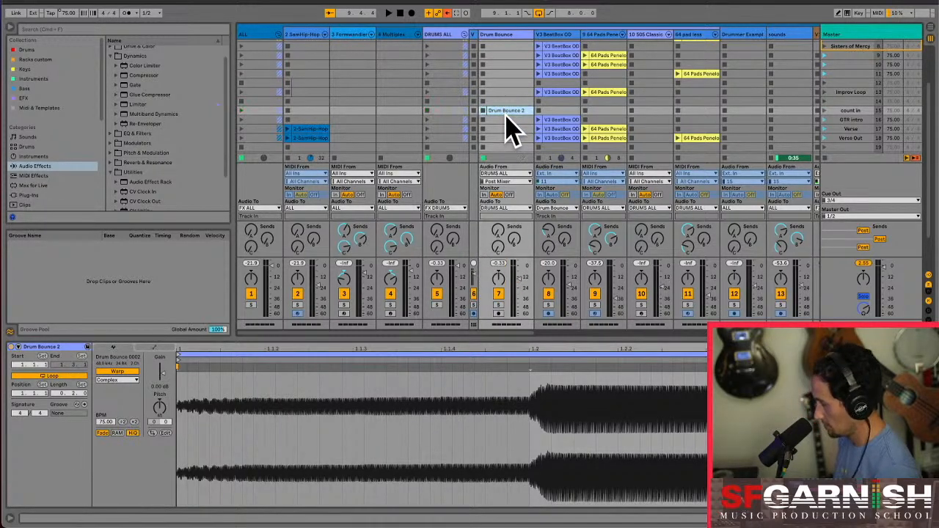
scroll(512, 127, up, 5)
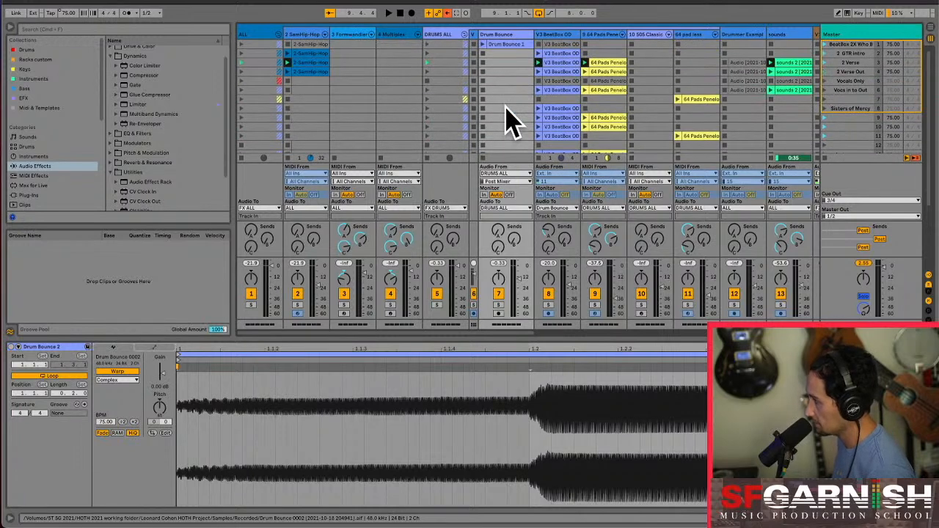
click(503, 63)
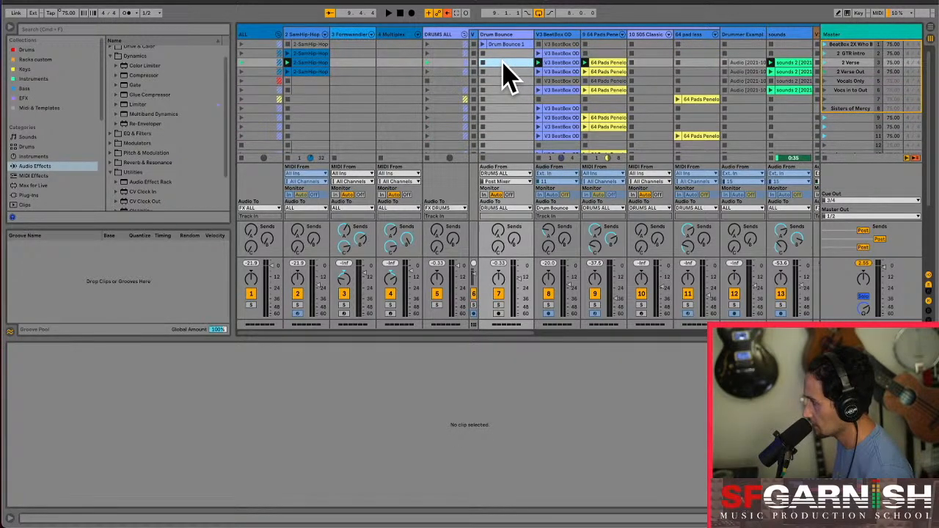
Move the Drum Bounce track out of the DRUMS ALL group, placing it just before the group
click(507, 34)
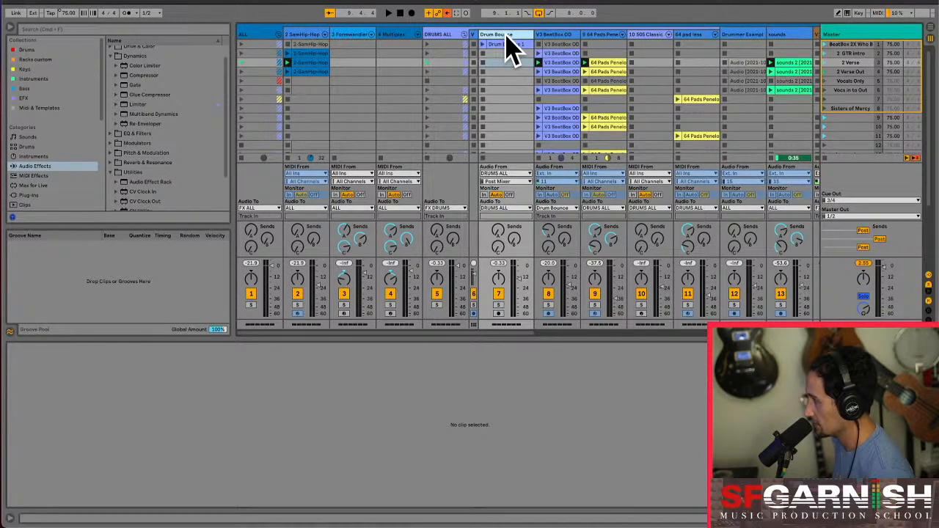
drag(505, 34, 417, 33)
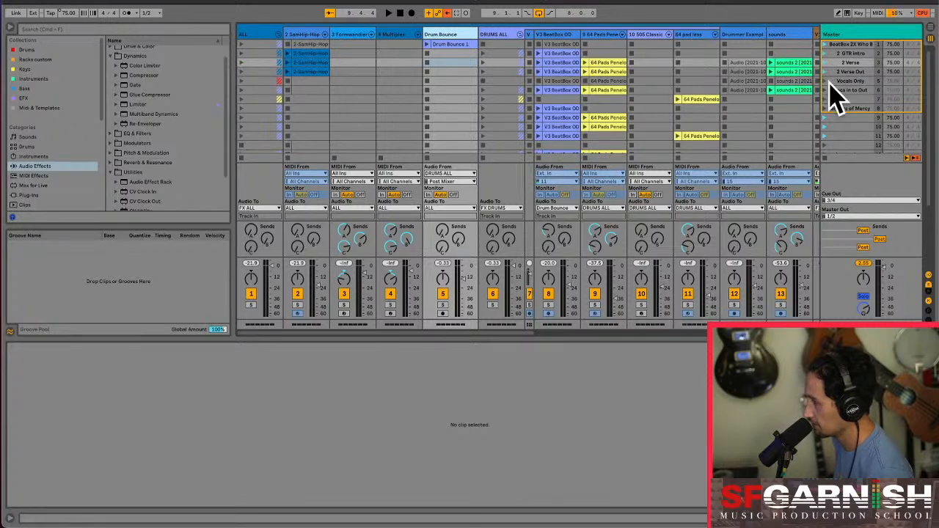
Arm Drum Bounce, record the 2 Verse and 2 Verse Out scenes into it, and inspect the recorded clips
click(825, 63)
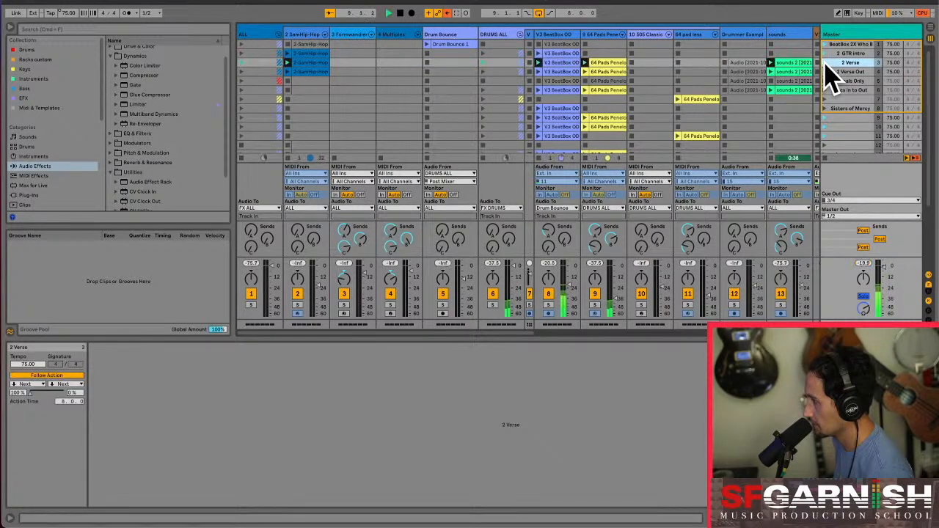
click(443, 314)
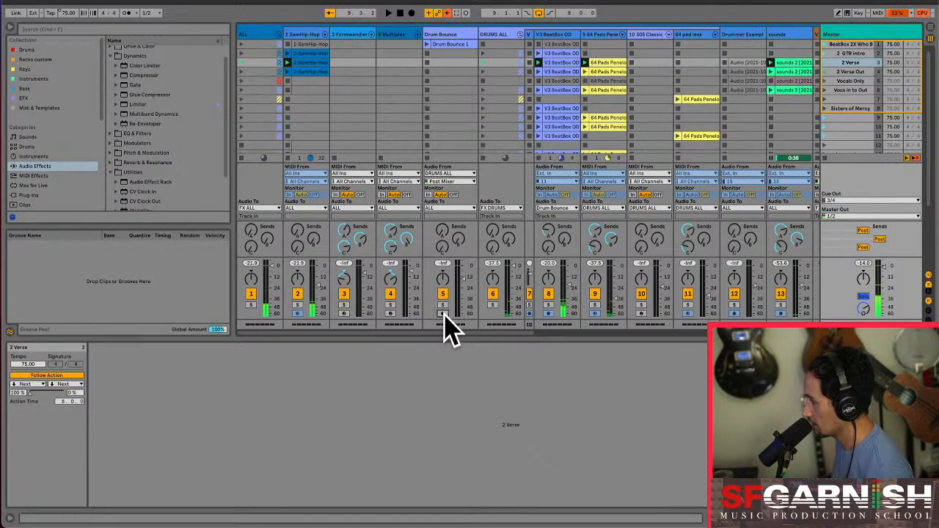
key(space)
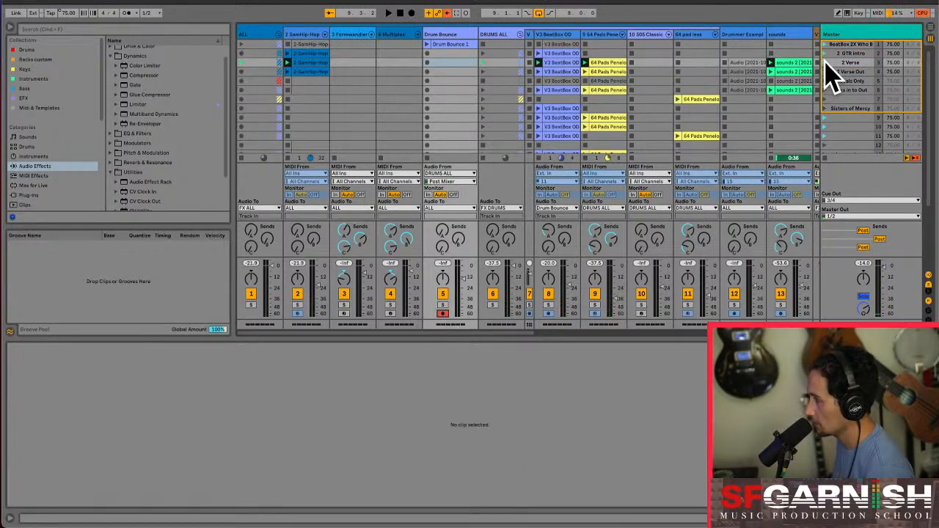
click(825, 63)
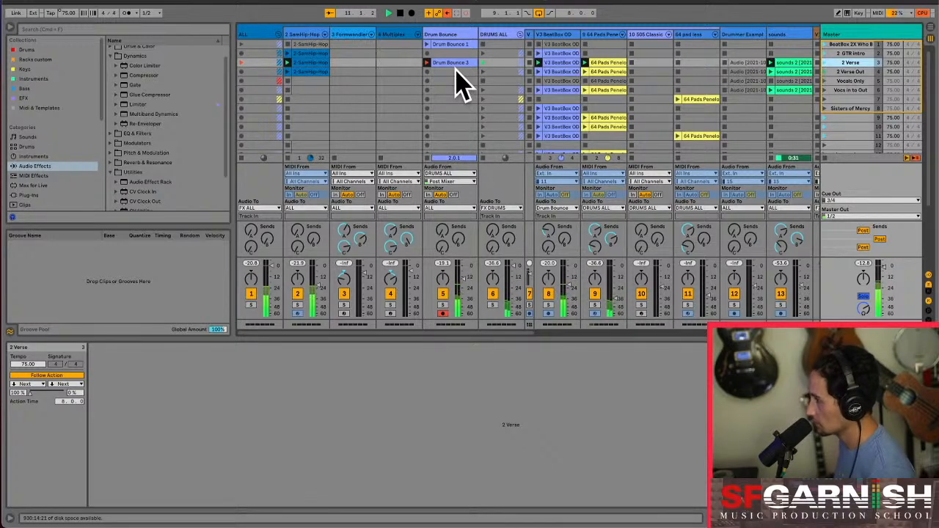
click(800, 71)
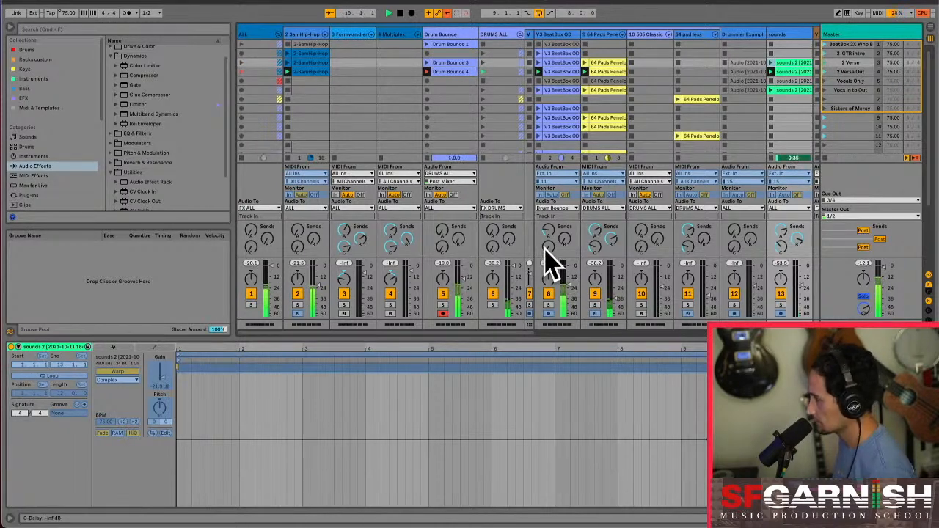
click(451, 72)
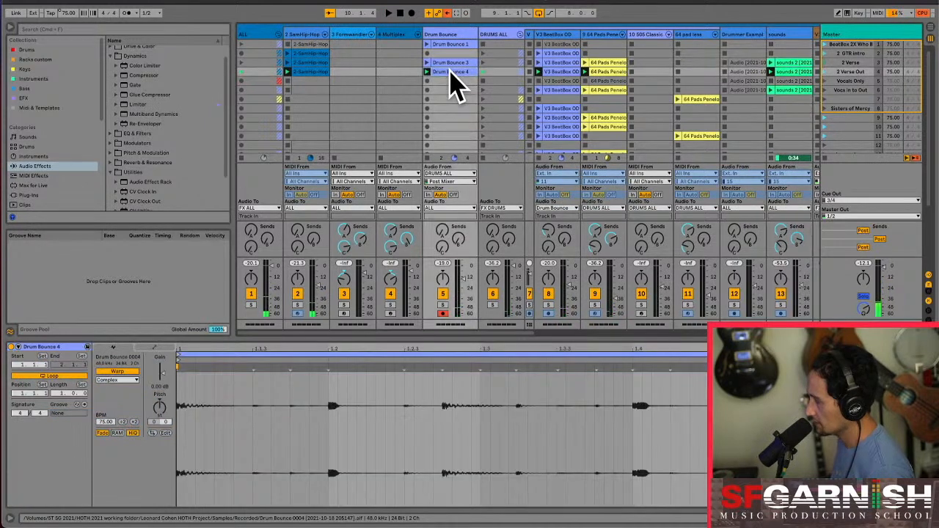
click(450, 63)
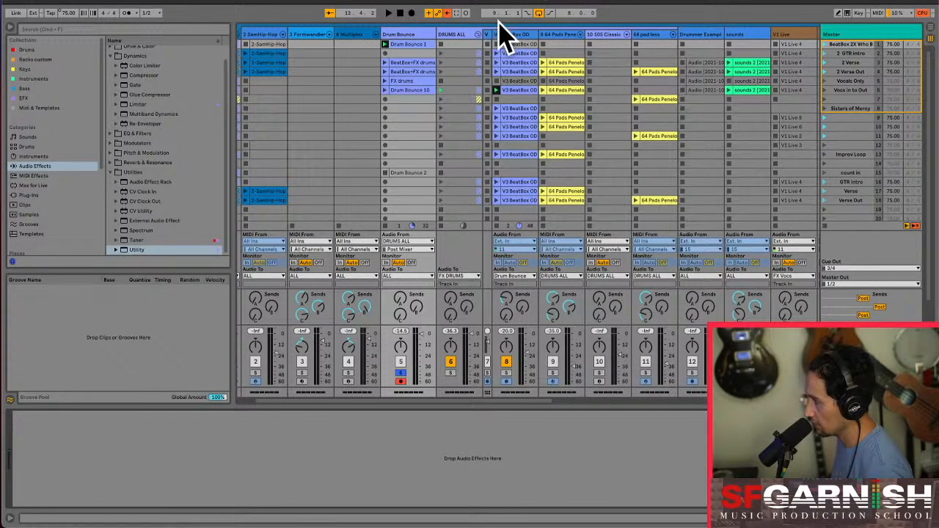
Save the Live Set under the new name Leonard Cohen HOTH 03
click(63, 3)
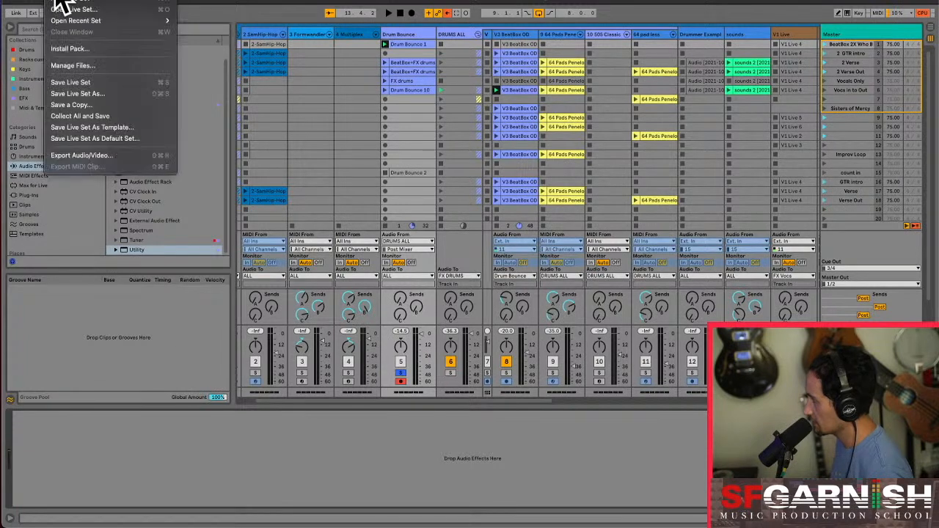
click(113, 94)
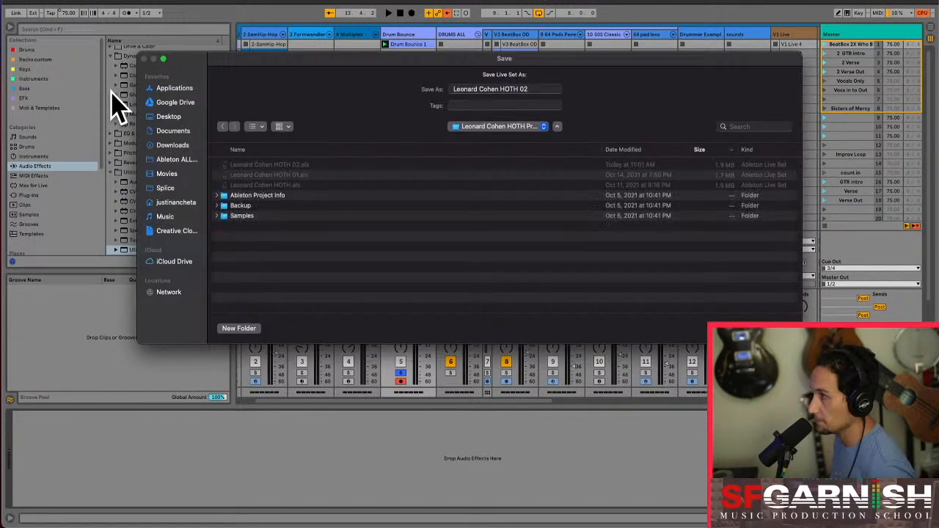
click(536, 89)
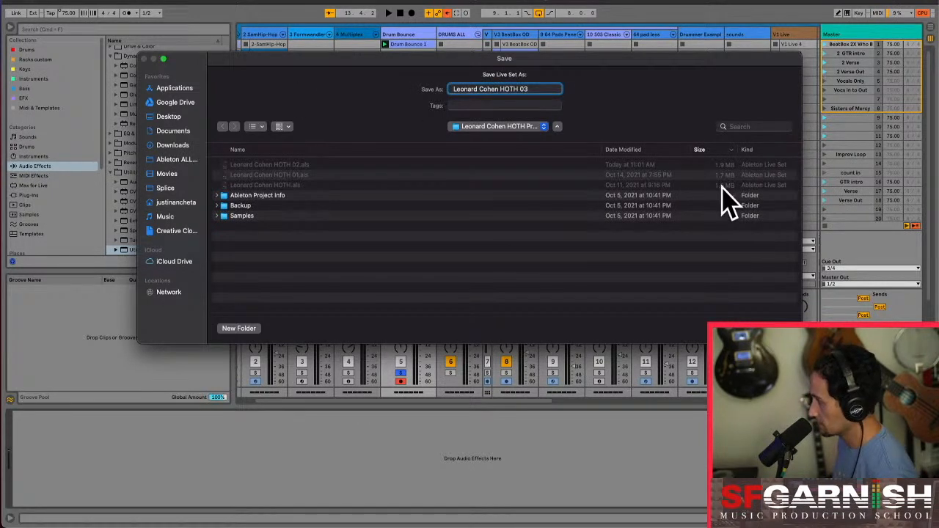
key(Return)
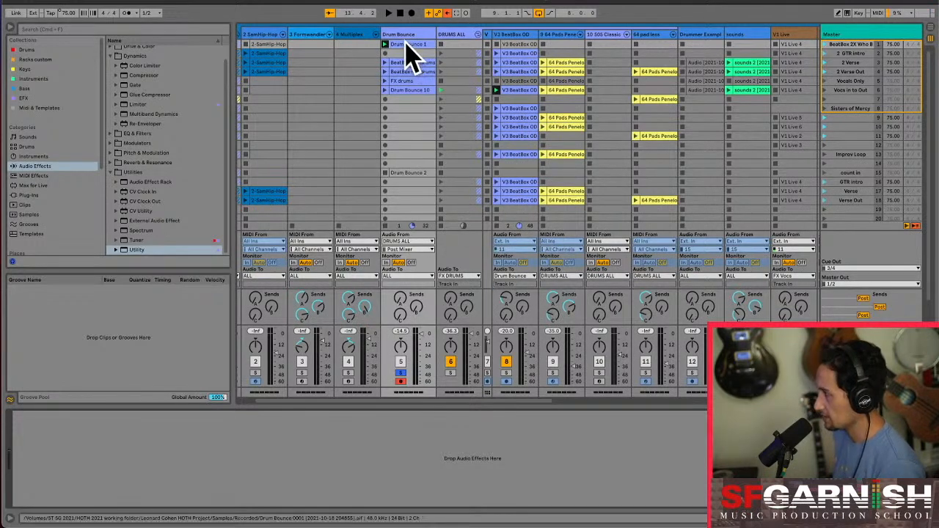
Solo the 64 pad less track and play its clip in the scene below Voce in to Out
click(488, 35)
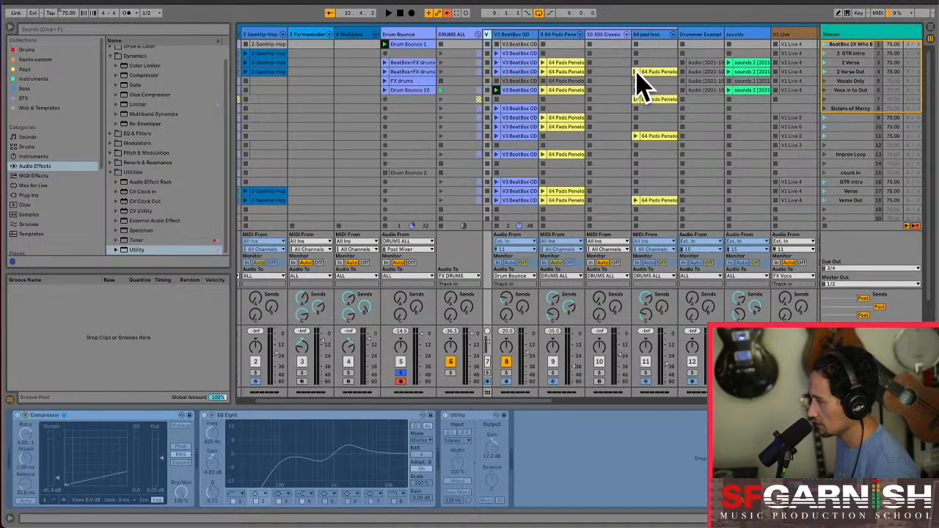
click(640, 100)
click(647, 372)
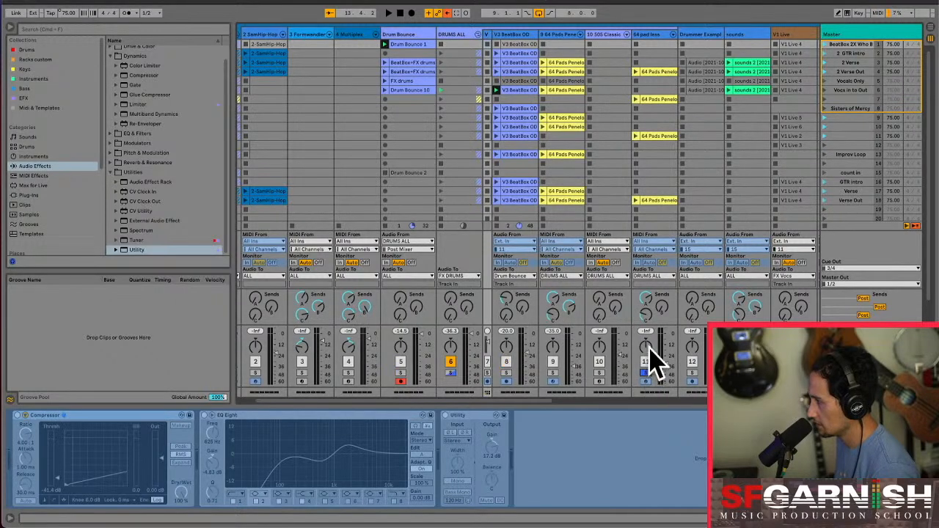
click(636, 100)
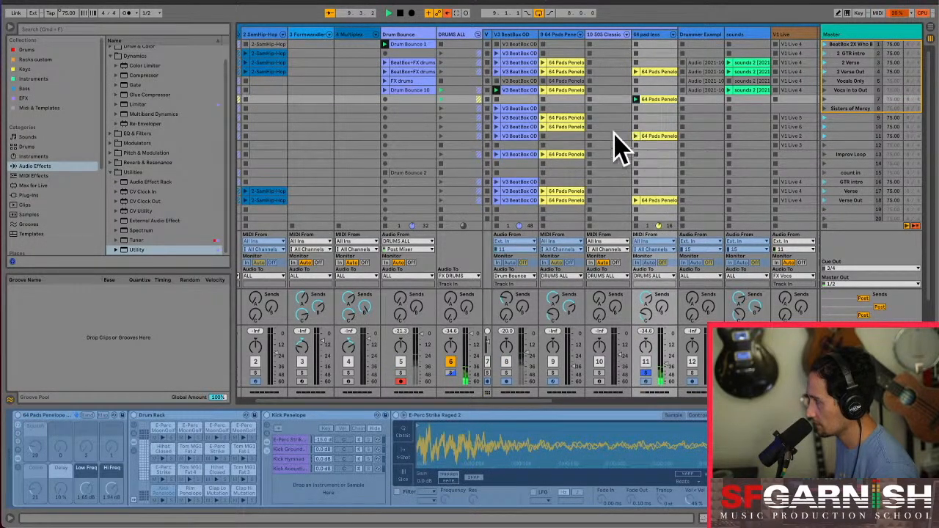
Solo the Drum Bounce track, compare its Drum Bounce 10 and FX drums clips by ear, and examine Drum Bounce 10's waveform
click(384, 90)
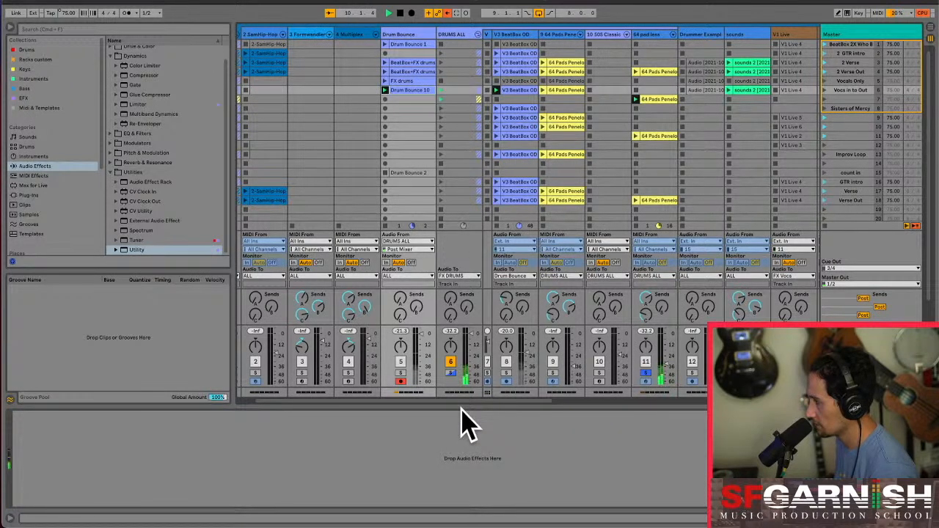
click(401, 372)
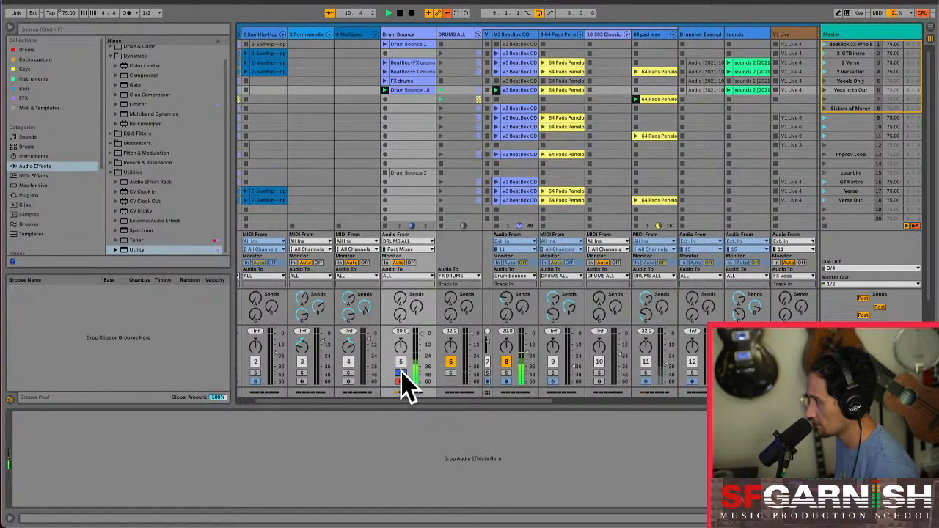
click(386, 80)
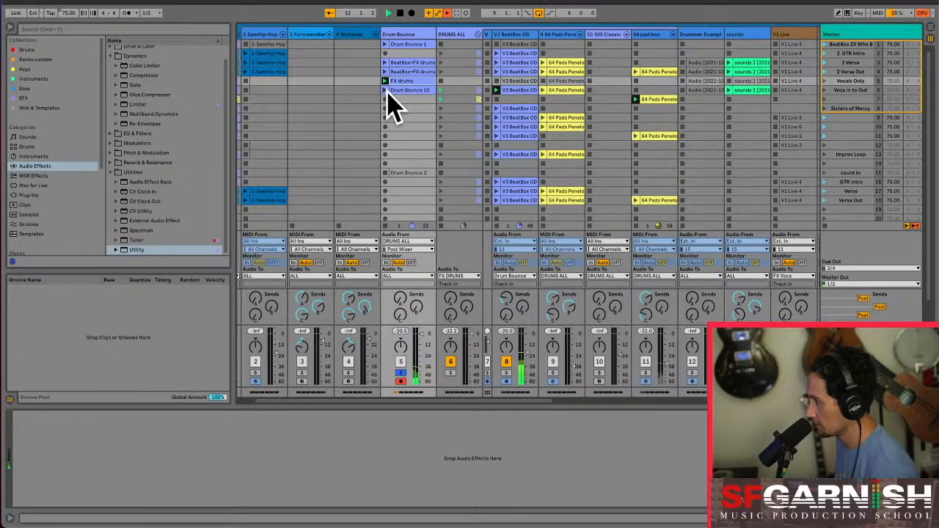
click(386, 90)
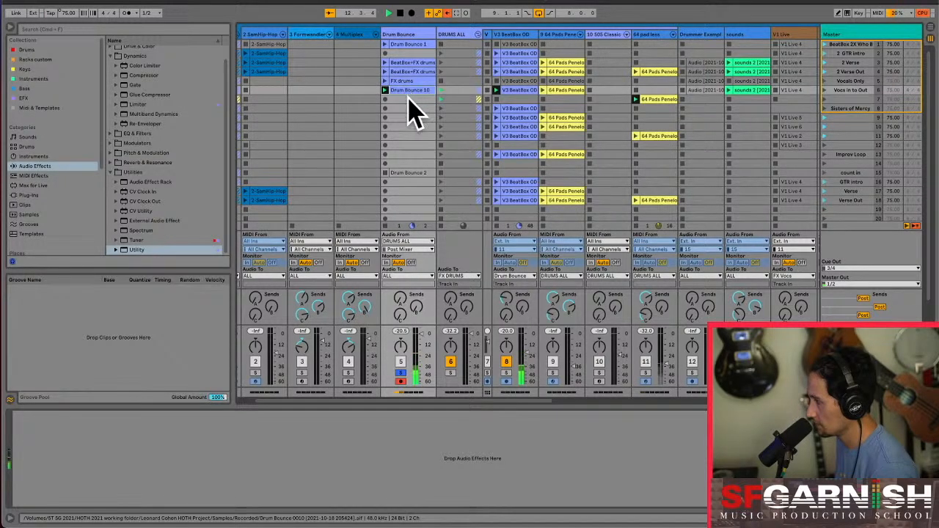
key(shift+Tab)
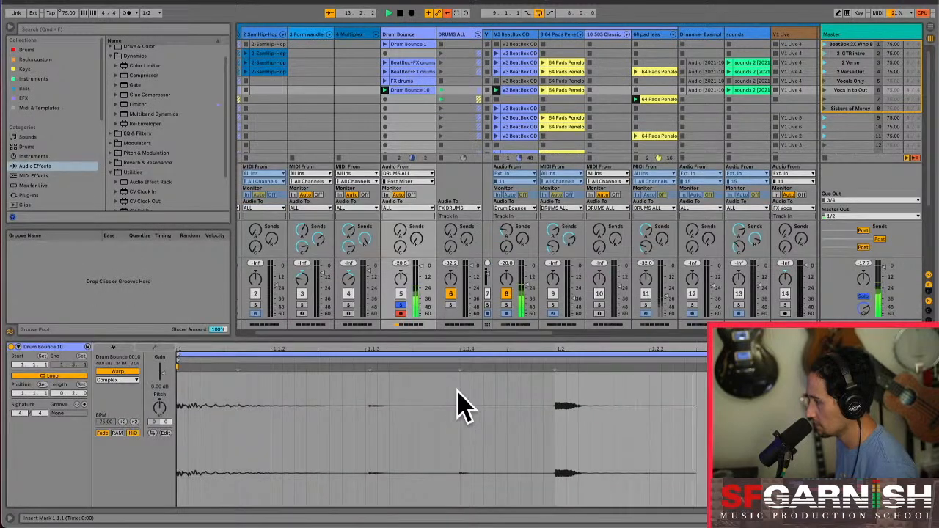
Deactivate the Drum Bounce 10 clip, audition FX drums, unsolo the Drum Bounce track and stop all clips
click(408, 91)
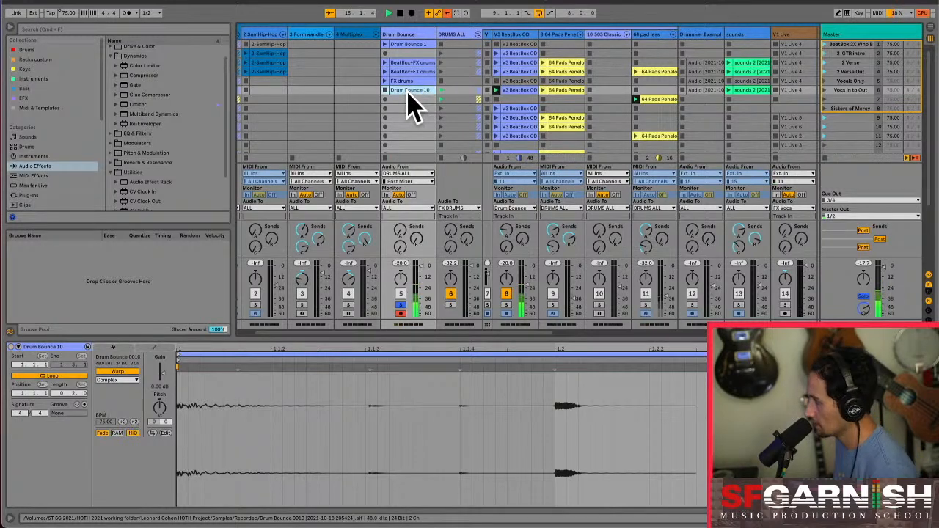
click(389, 82)
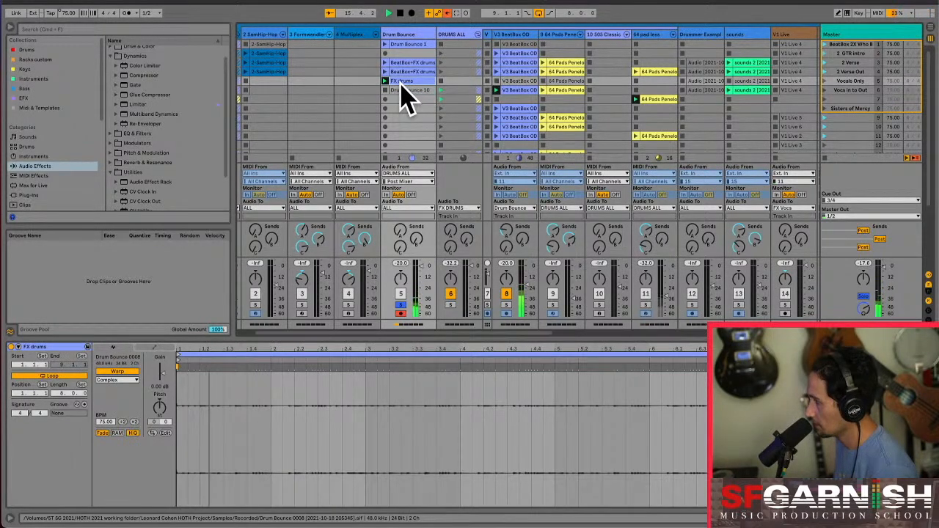
click(402, 304)
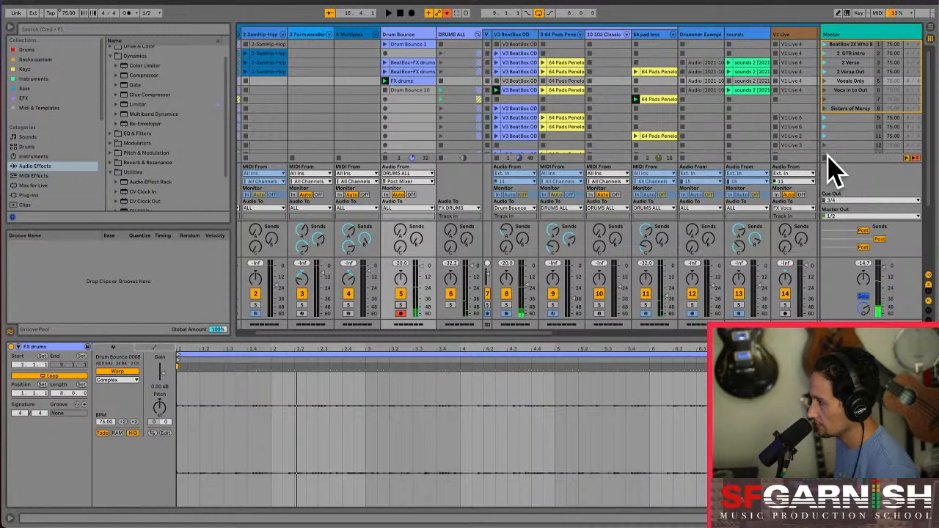
key(space)
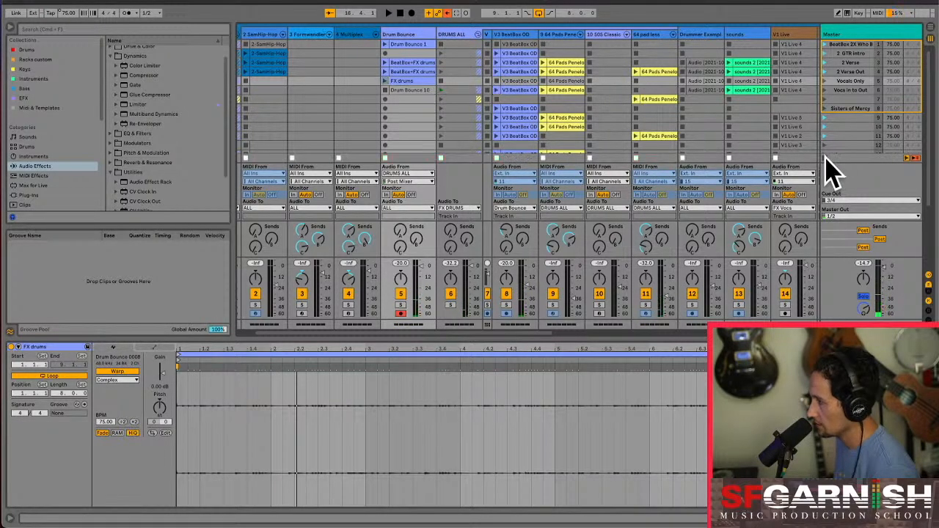
Color the Drum Bounce 1 clip orange and select the BeatBox+FX drums clip in the 2 Verse scene
click(404, 45)
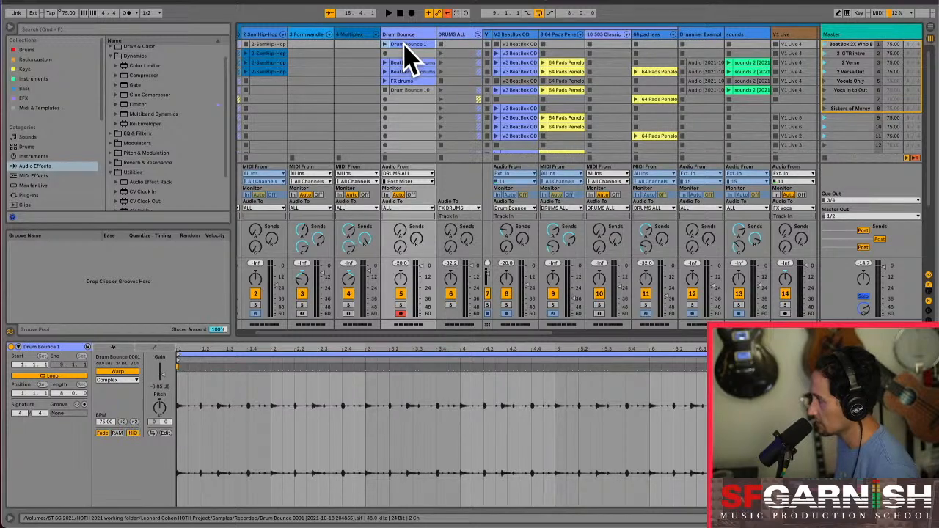
right_click(405, 45)
click(429, 246)
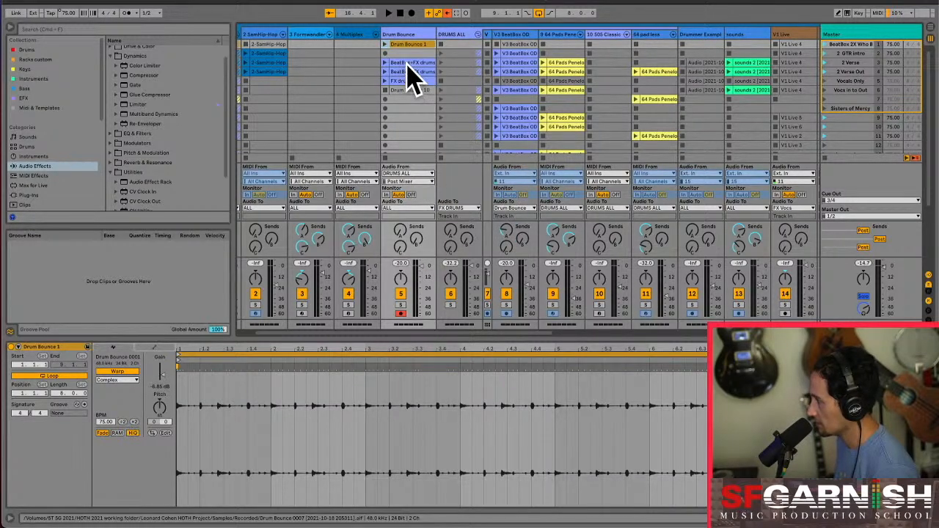
click(409, 64)
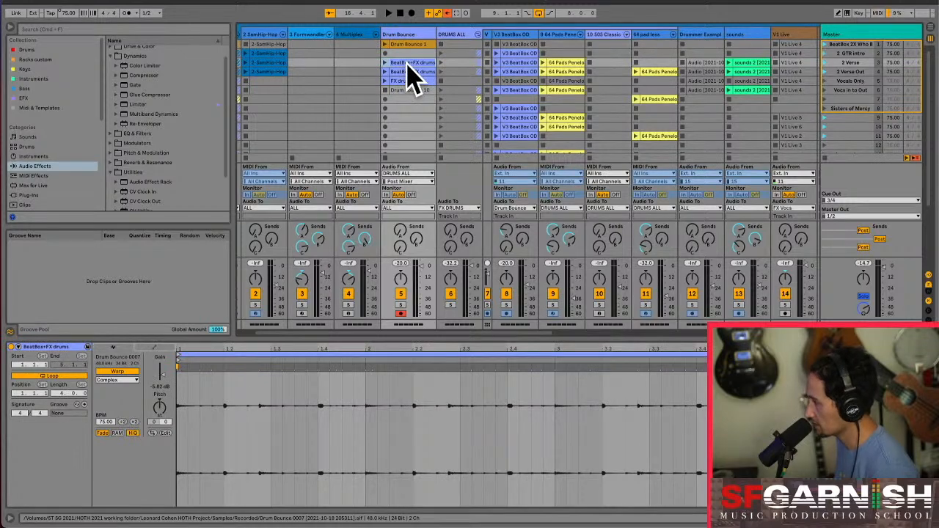
Duplicate the orange Drum Bounce 1 clip into the 2 GTR Intro scene and select the BeatBox+FX drums clip
click(408, 44)
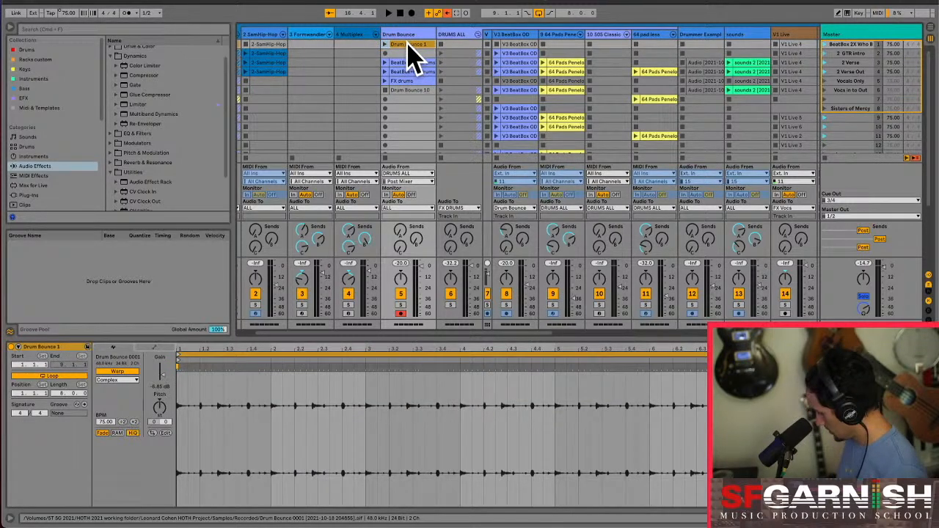
key(ctrl+d)
click(412, 64)
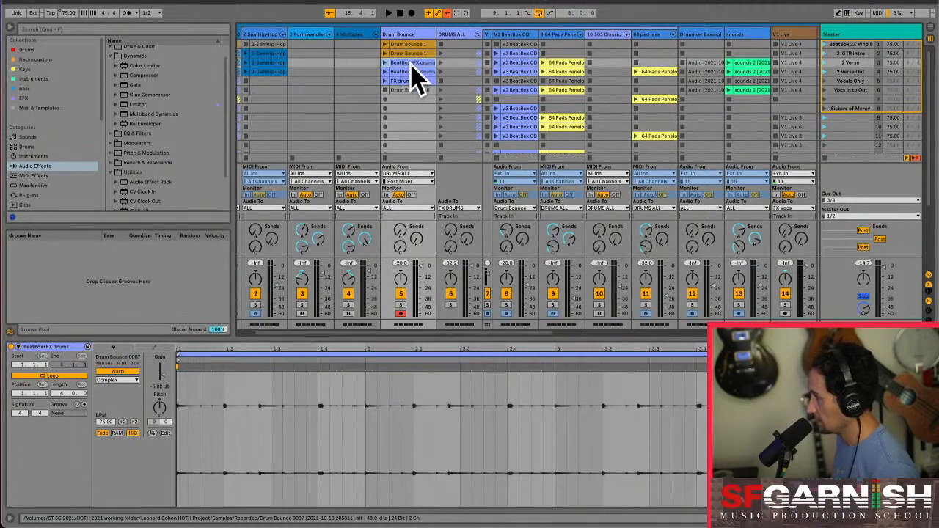
Color the FX drums clip in the Drum Bounce track green
right_click(415, 74)
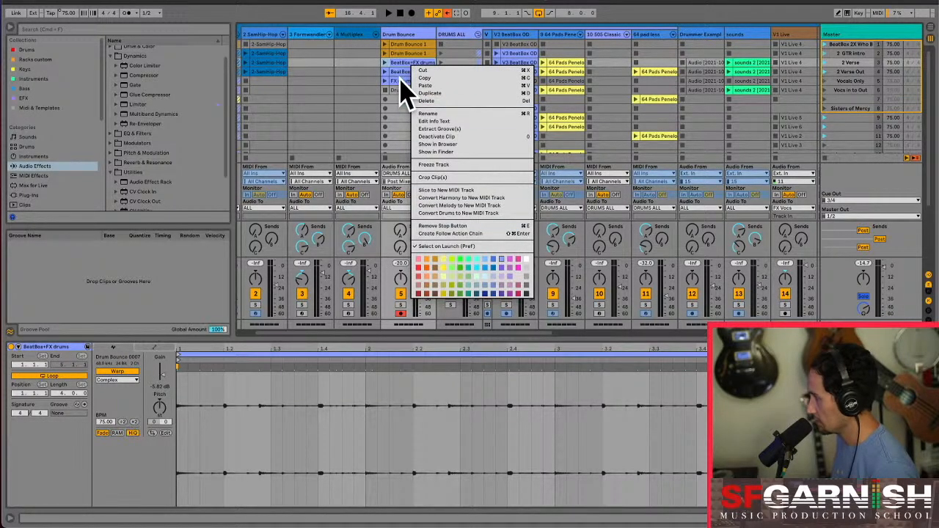
click(403, 82)
right_click(409, 86)
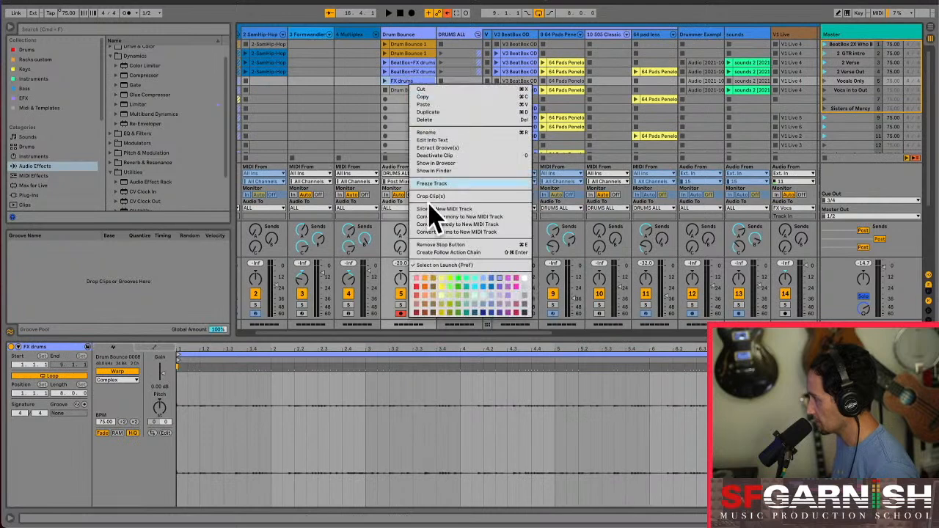
click(459, 292)
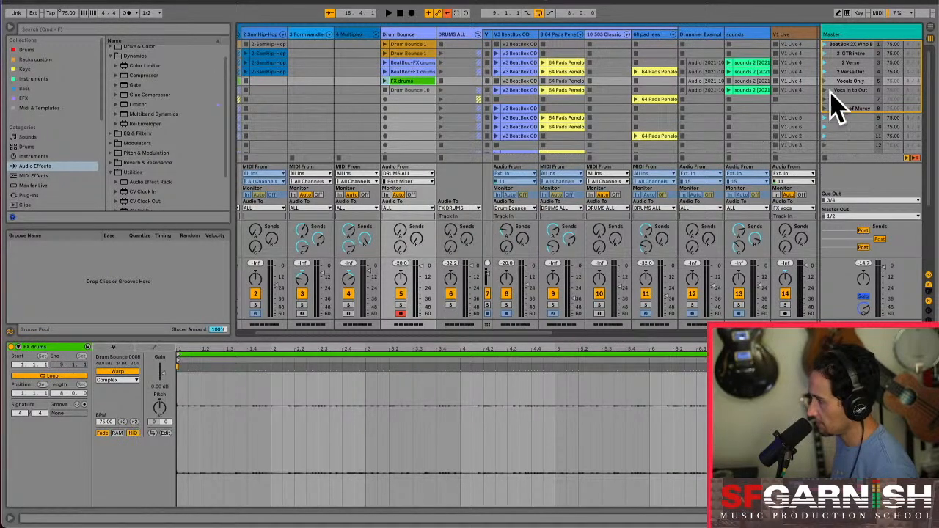
Play the 2 Verse scene as a check and delete the DRUMS ALL group track
click(458, 51)
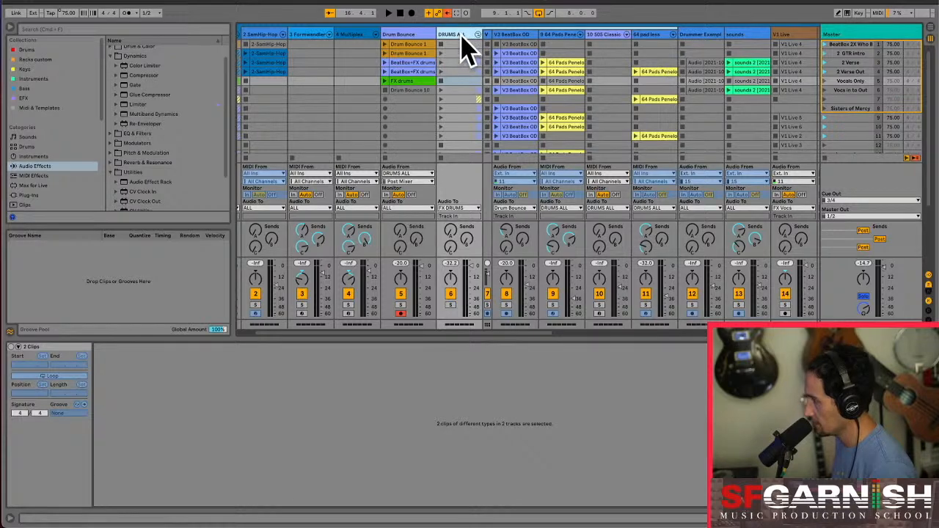
click(826, 62)
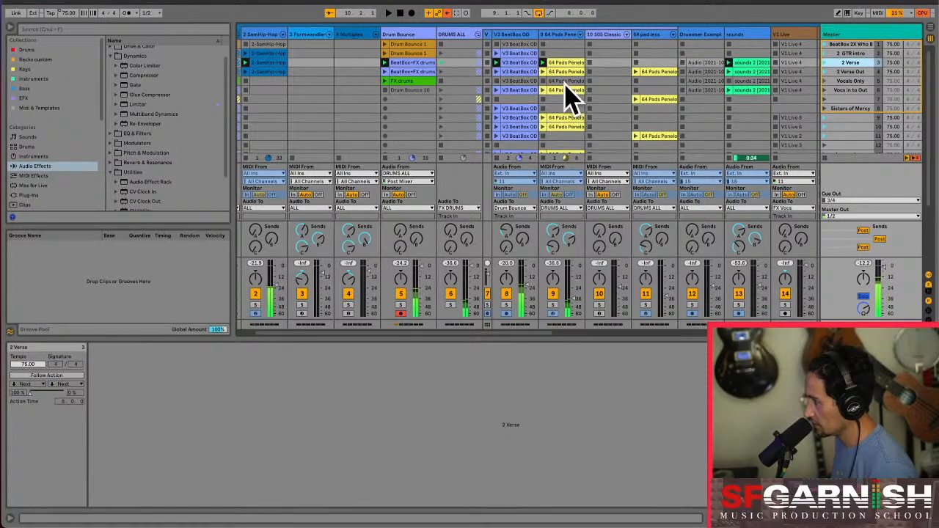
click(459, 39)
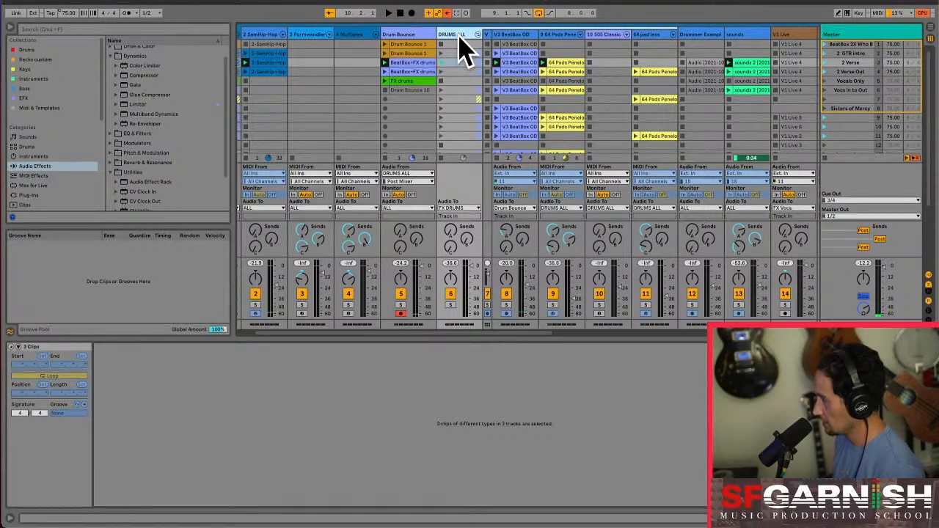
key(Delete)
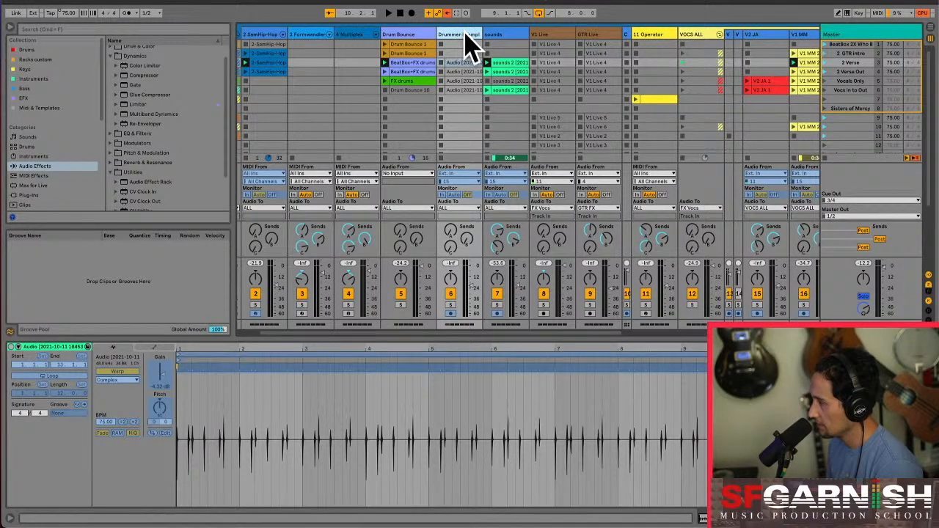
Expand the two narrowed vocal tracks V1 MM and V1 MM Lead in the VOCS ALL group and delete both
click(505, 35)
click(556, 42)
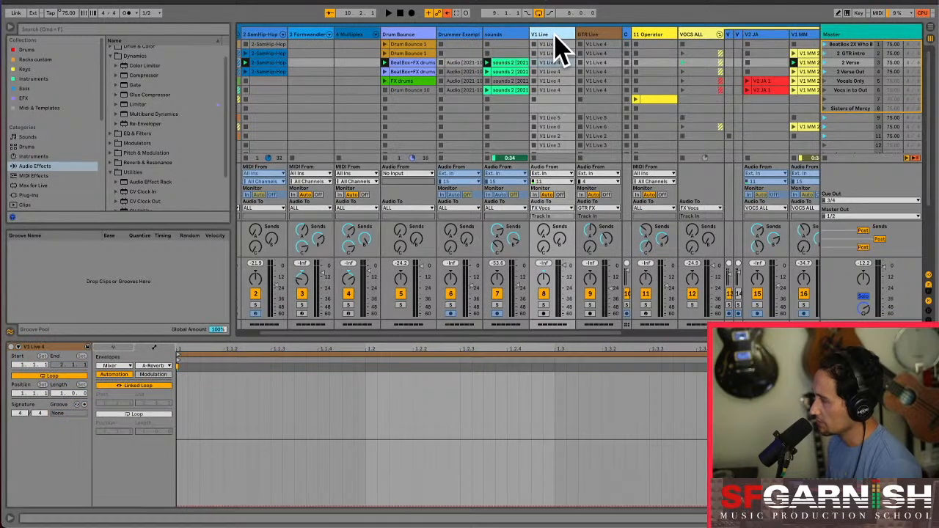
click(512, 36)
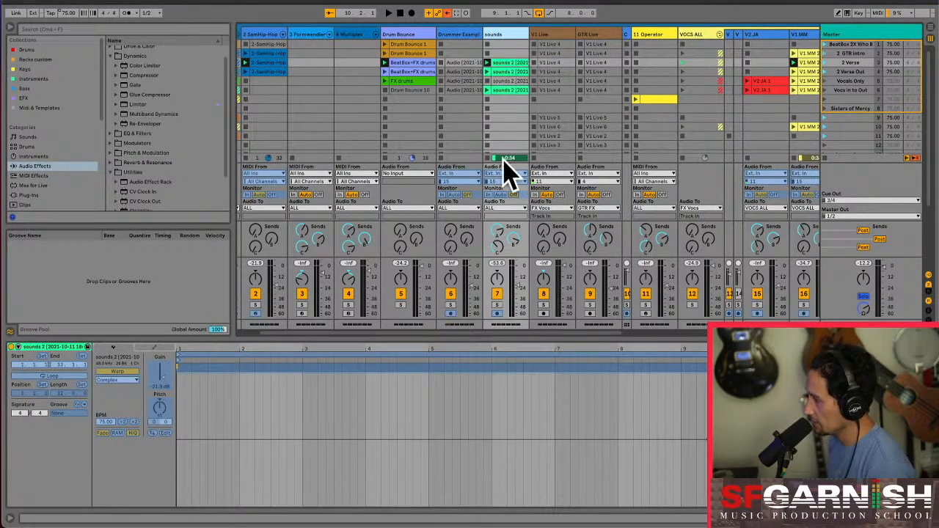
drag(470, 330, 579, 332)
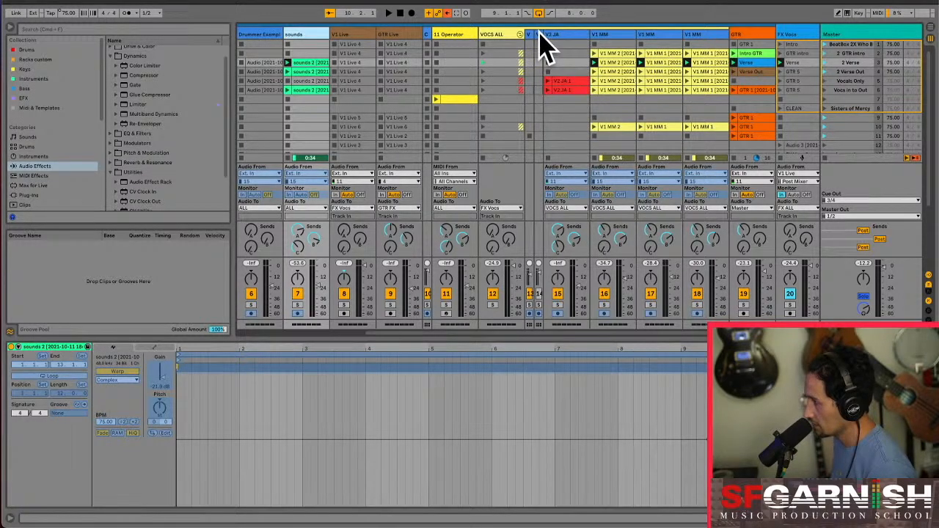
drag(535, 30, 592, 42)
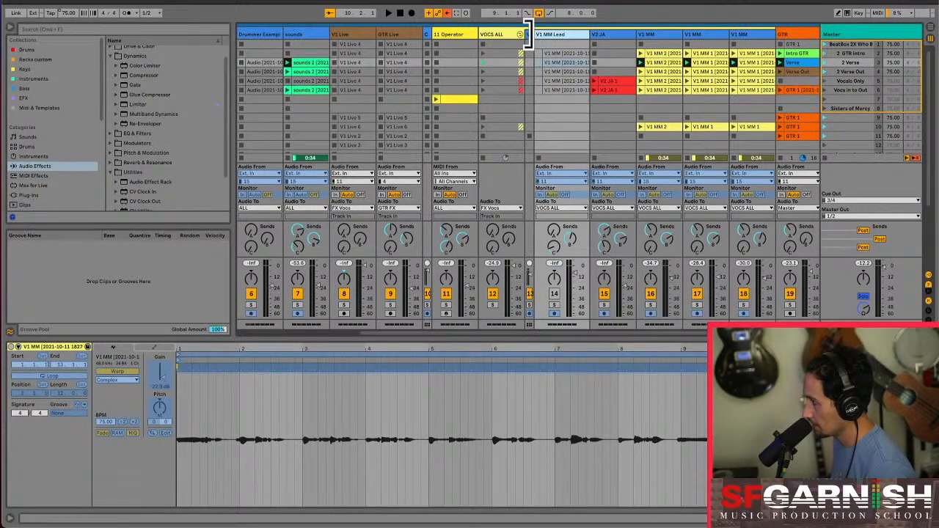
drag(527, 37, 568, 32)
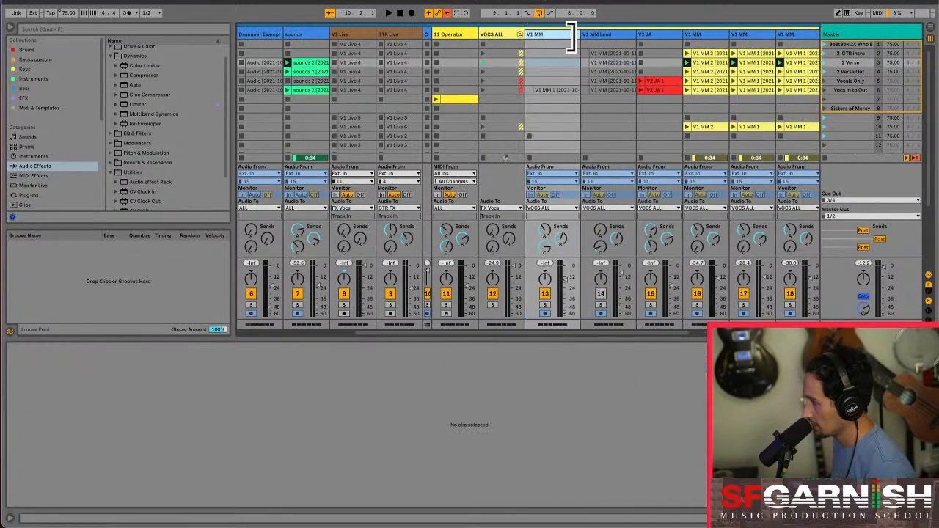
click(614, 38)
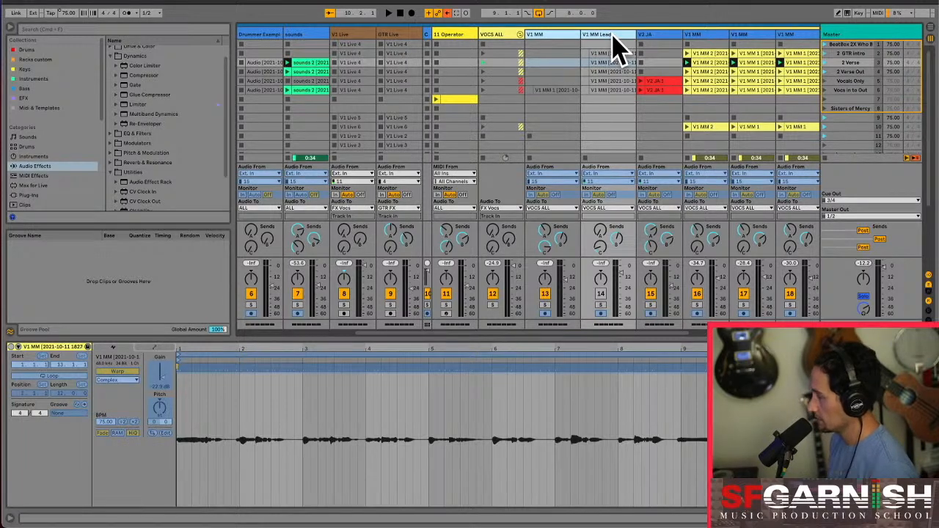
key(Delete)
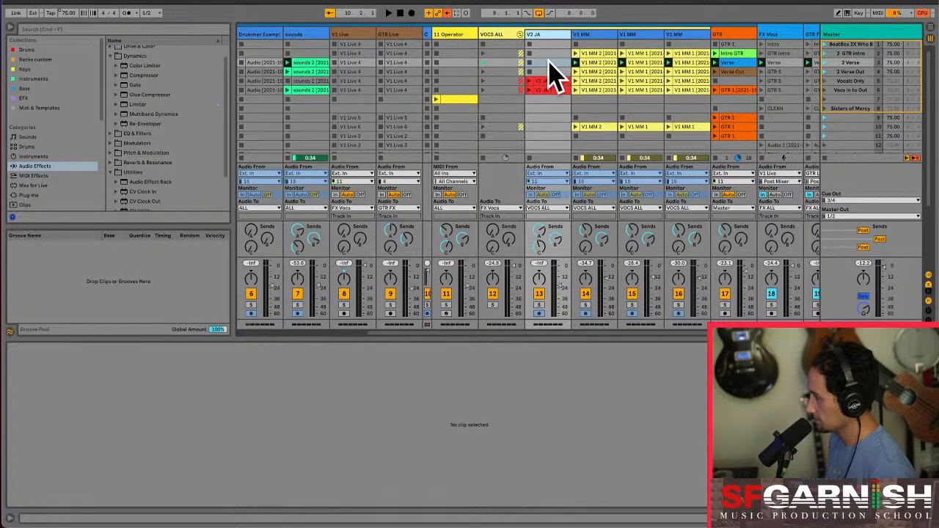
Solo the V2 JA track, audition its clip in the Vocals Only scene, unsolo it and inspect the V1 MM 2 clip
click(539, 304)
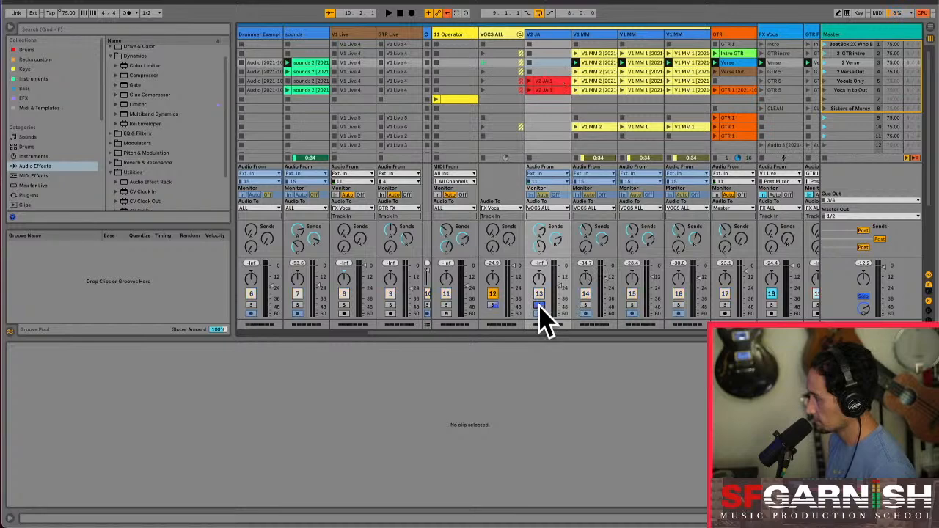
click(529, 81)
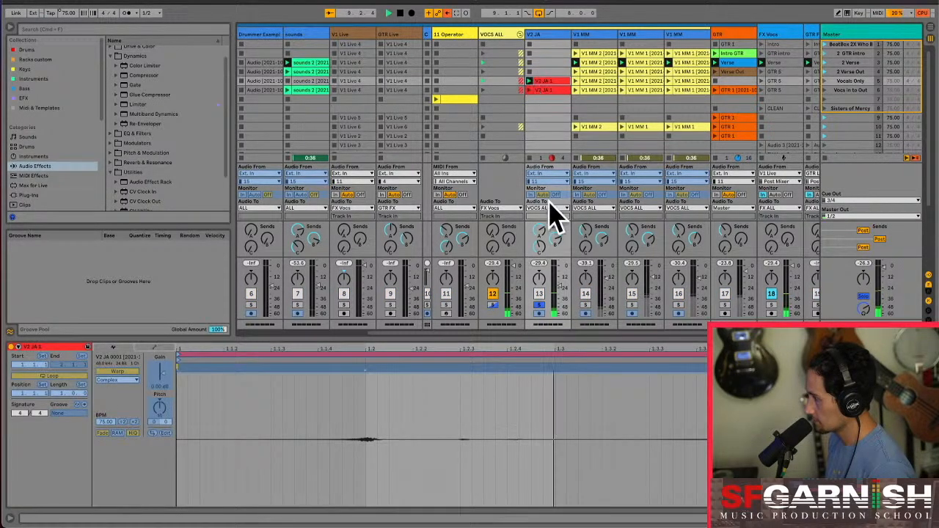
click(539, 305)
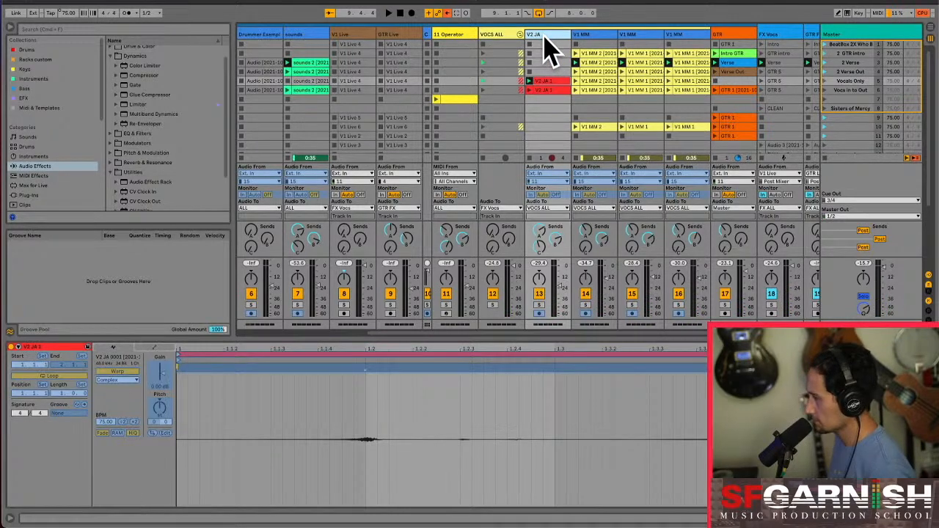
click(596, 58)
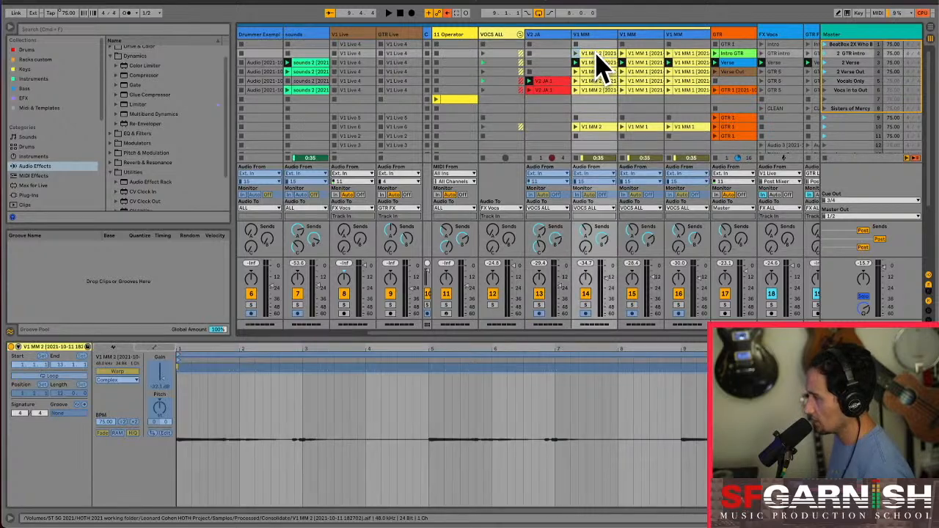
Add an audio track named Vocs Bounce after the vocal group and route the VOCS ALL output to it
click(502, 34)
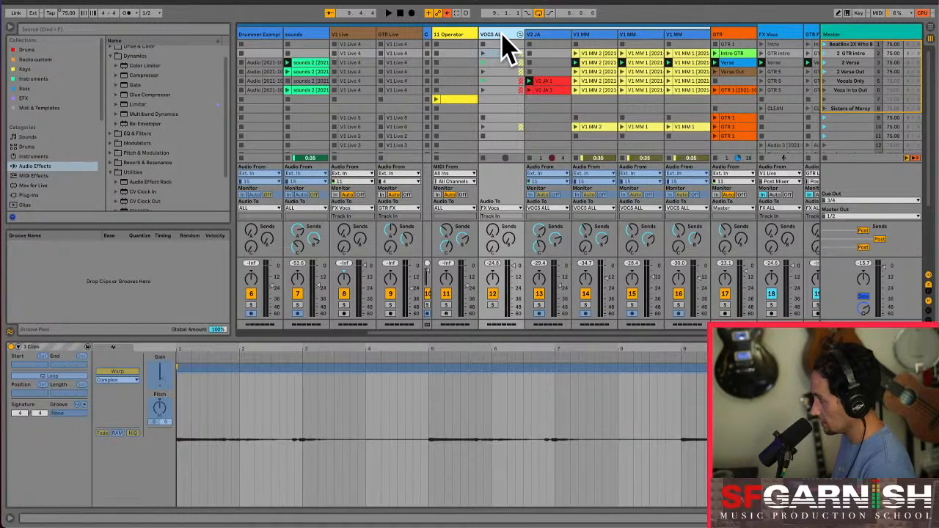
key(ctrl+t)
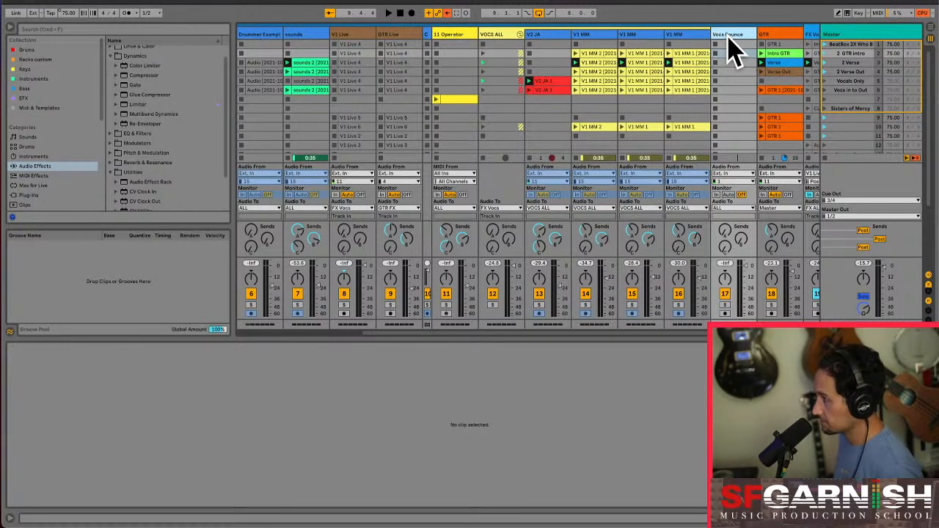
key(Return)
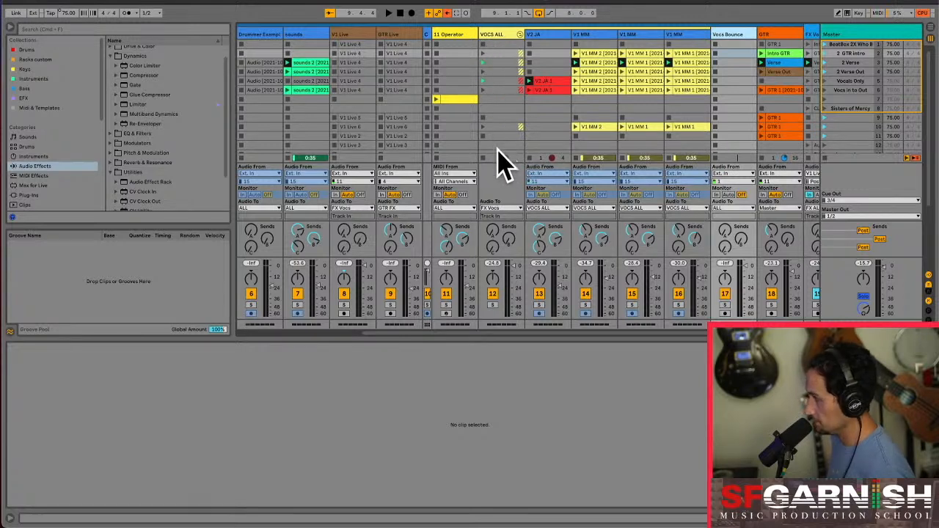
click(517, 208)
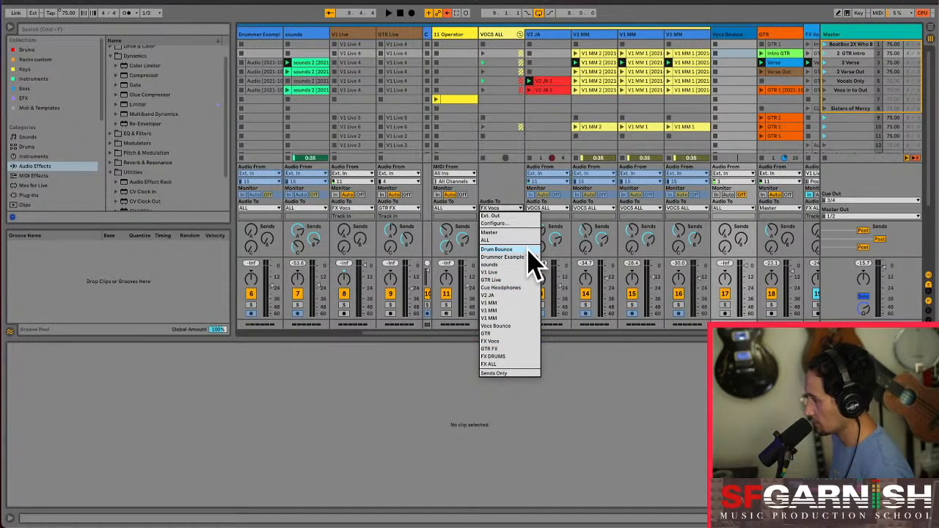
click(516, 325)
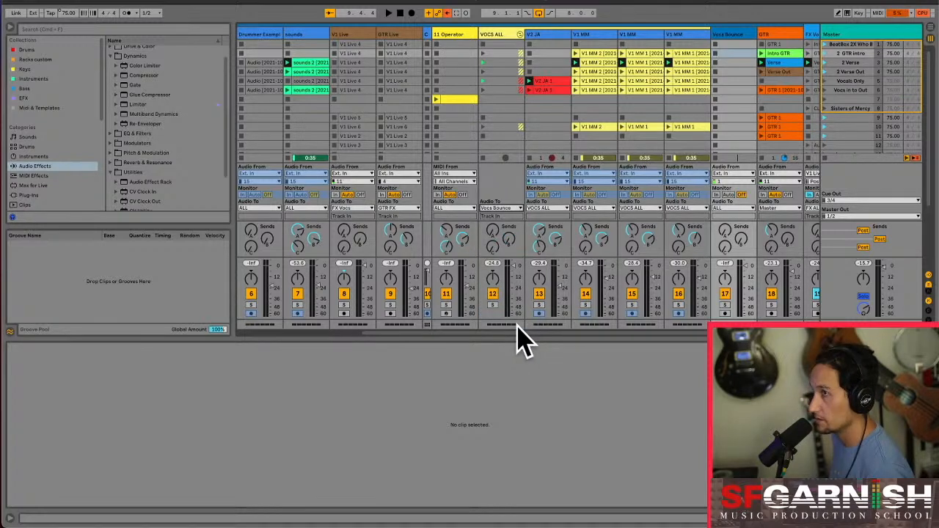
Arm the Vocs Bounce track with monitoring off and set its audio input to VOCS ALL
click(741, 195)
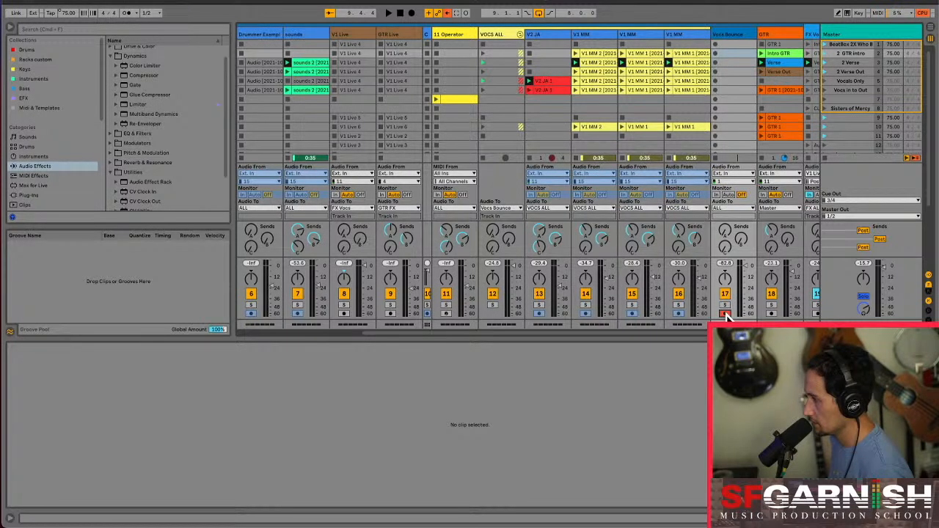
click(734, 182)
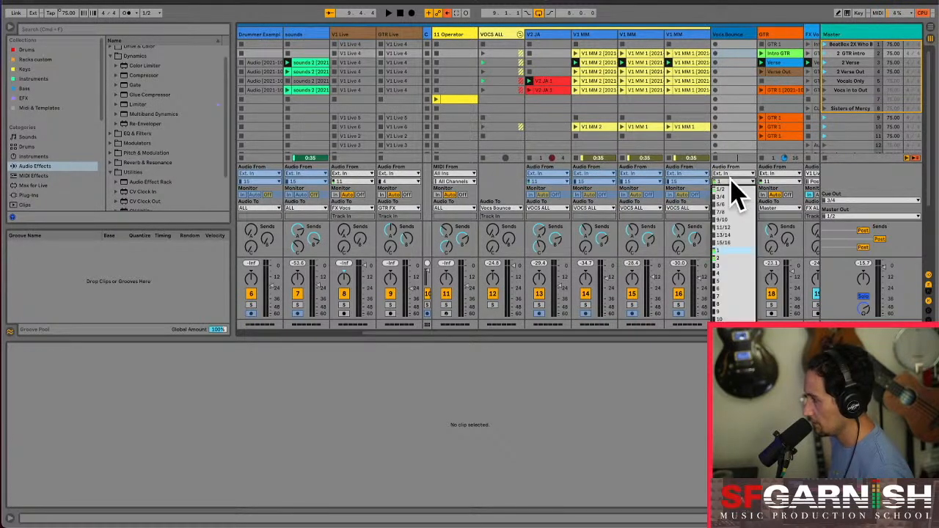
click(734, 175)
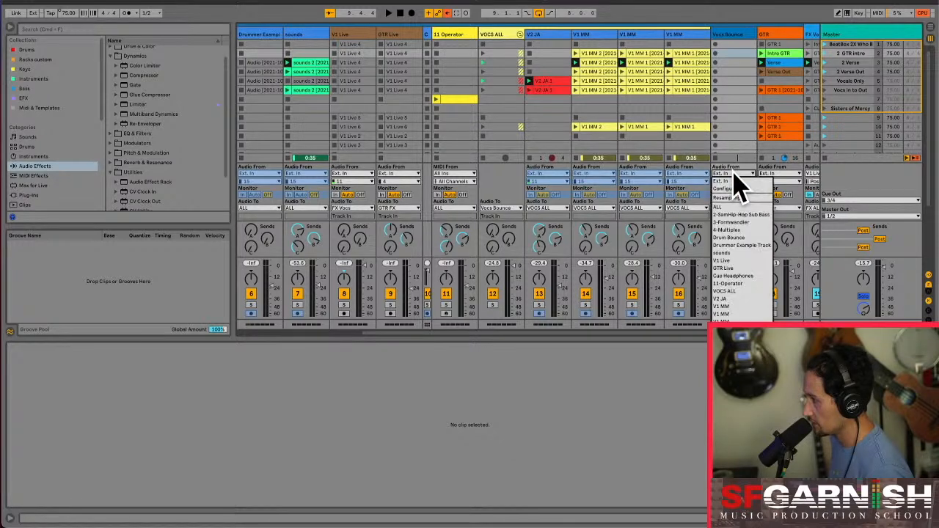
click(727, 291)
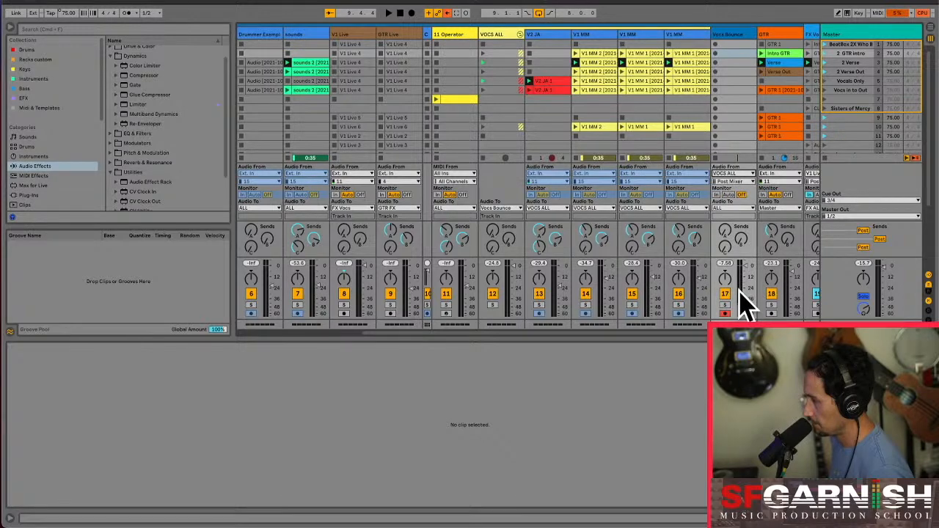
Record the vocals of the 2 GTR Intro and 2 Verse scenes into Vocs Bounce, switching its monitoring to Auto
click(825, 54)
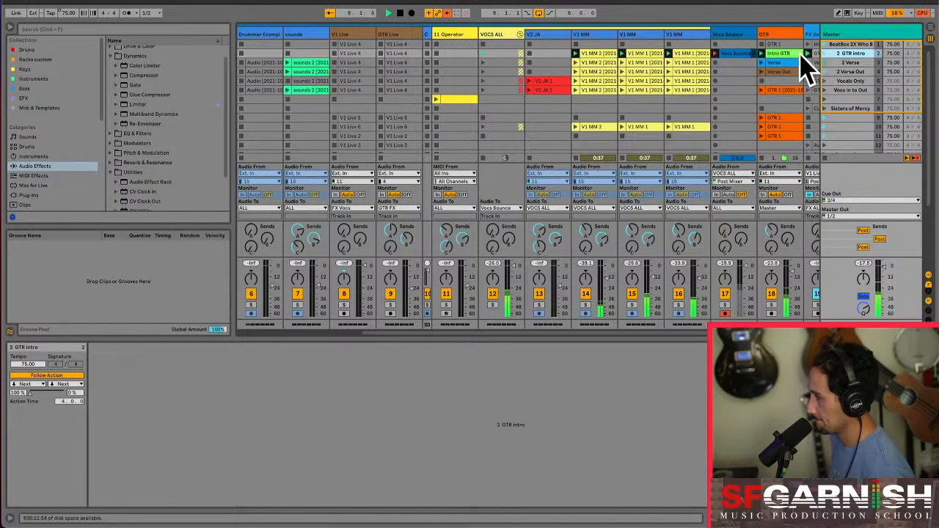
click(731, 195)
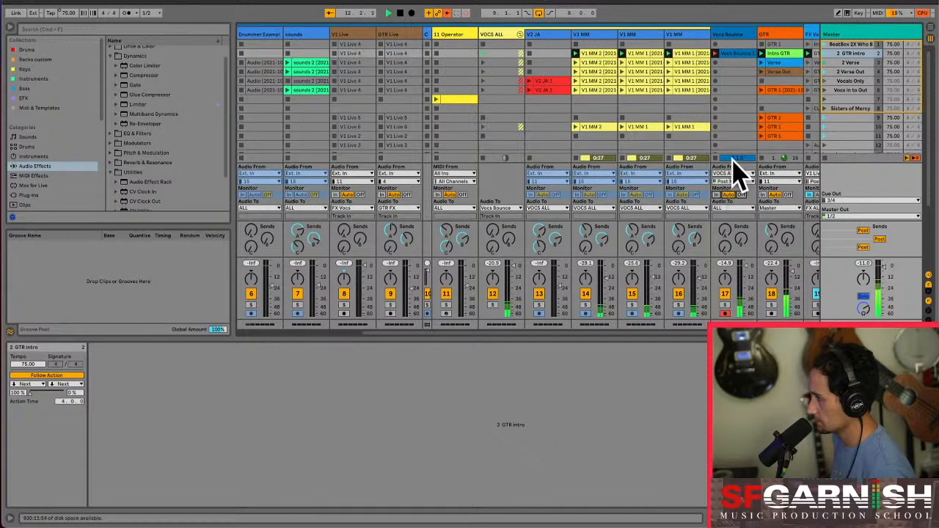
click(825, 62)
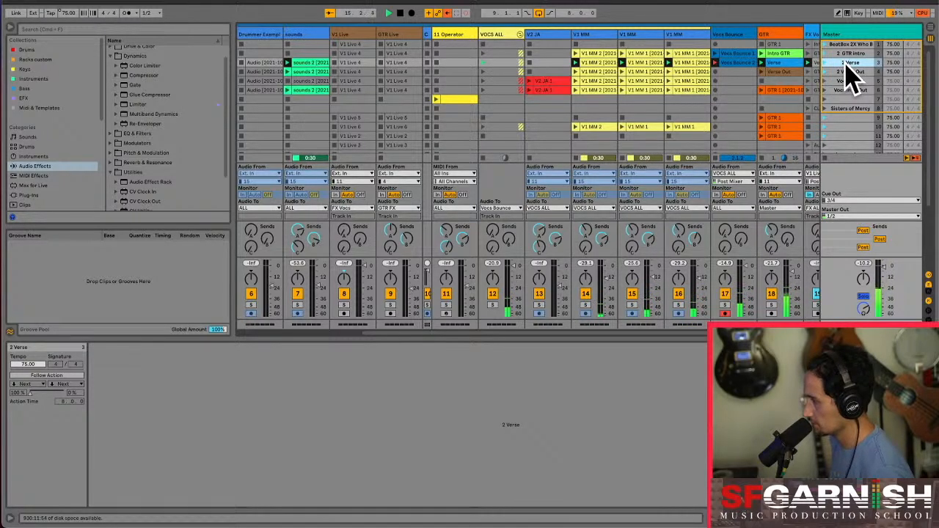
Compare the Vocs Bounce 1 and 2 waveforms and duplicate Vocs Bounce 2 down to the Voce in to Out scene
click(738, 62)
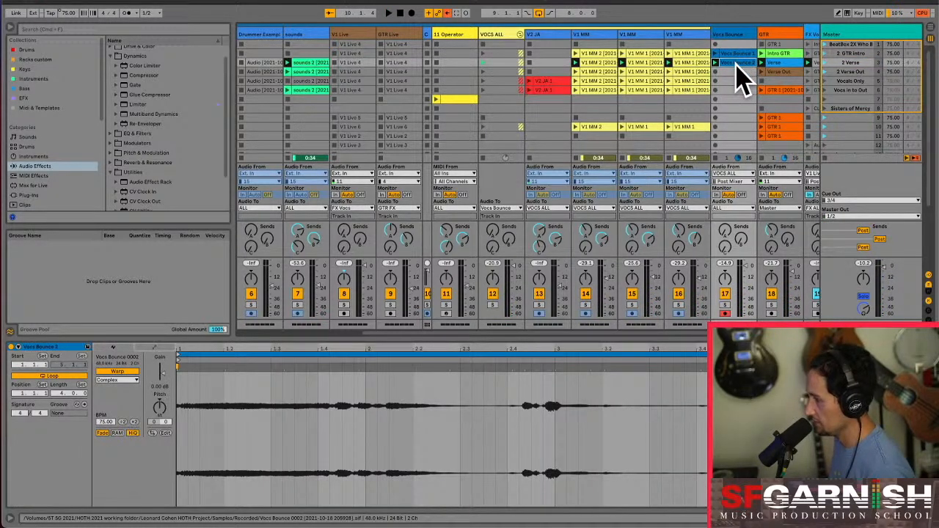
click(738, 54)
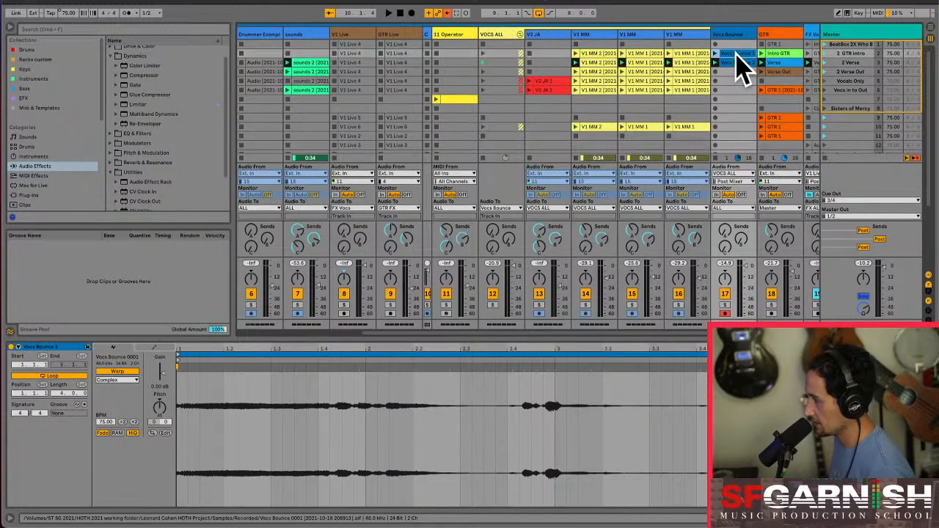
click(738, 63)
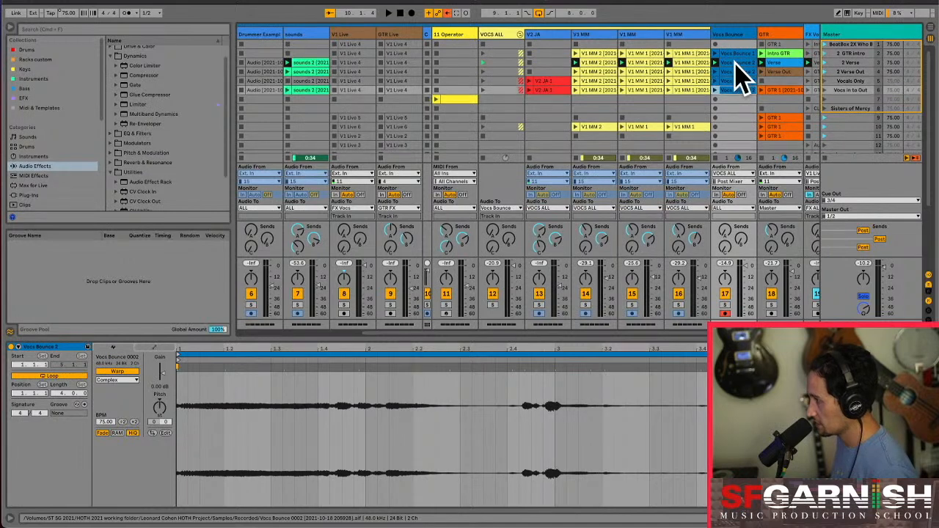
Clear the Vocs Bounce clips from the Vocals Only and Voce in to Out scenes, then record the Vocals Only scene there with monitoring off
click(738, 82)
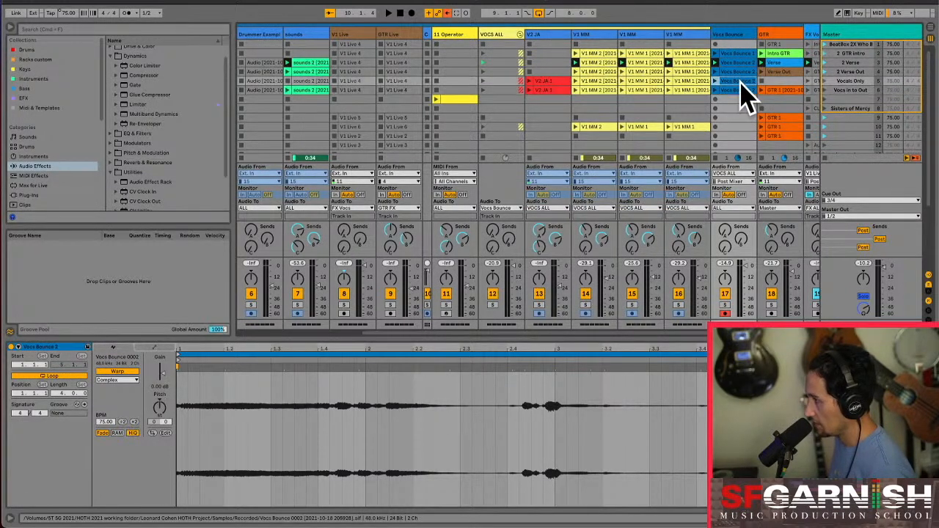
key(Delete)
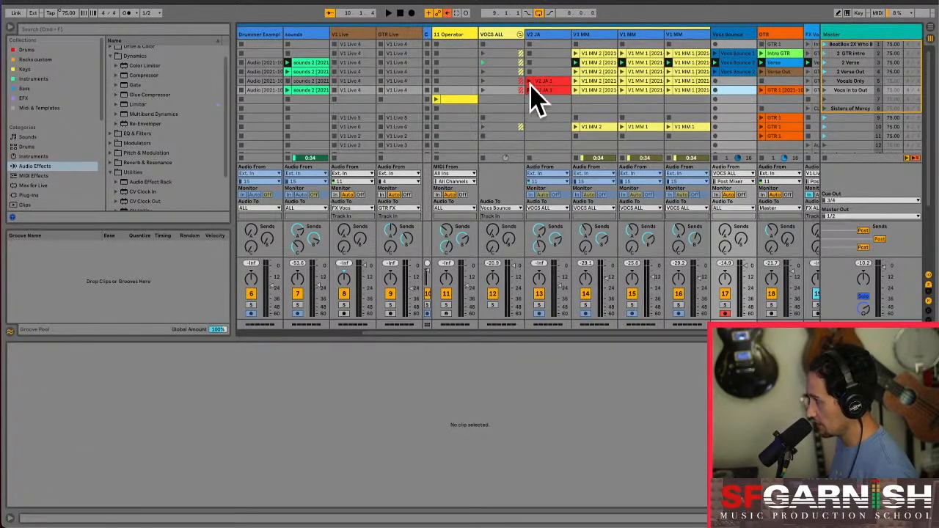
click(826, 81)
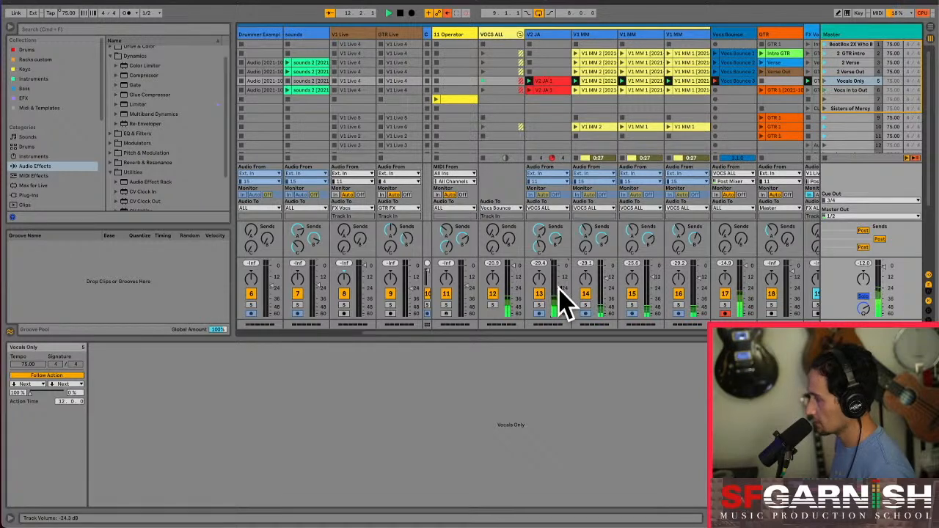
click(824, 82)
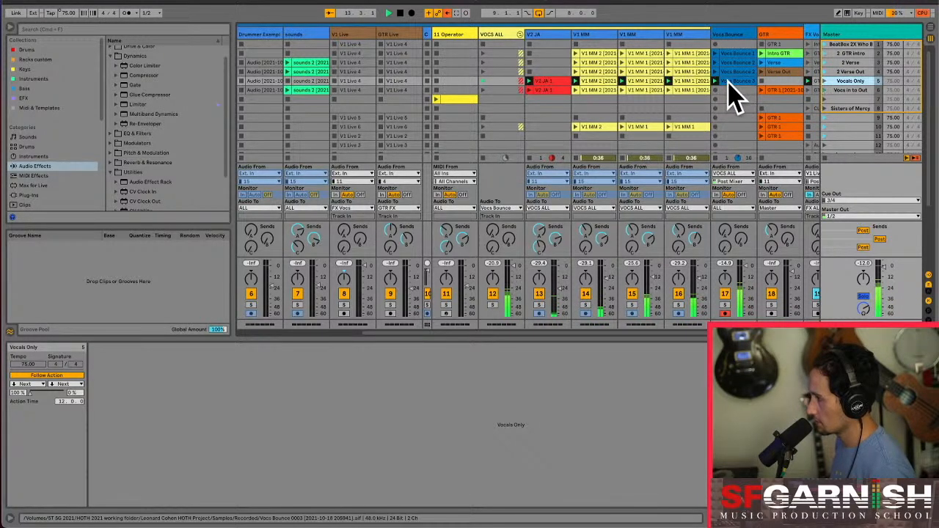
click(741, 194)
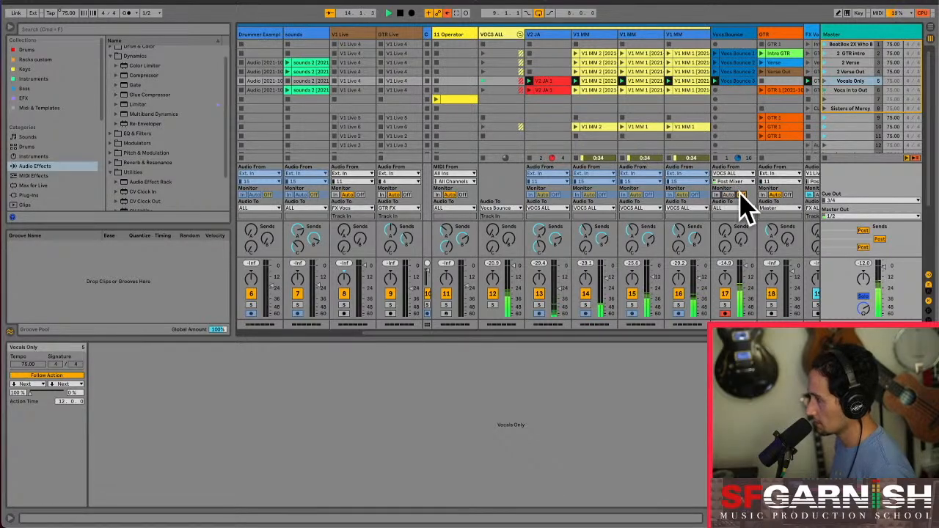
Duplicate the Vocals Only recording on Vocs Bounce down to the Voce in to Out scene and colour both clips light cyan
click(738, 82)
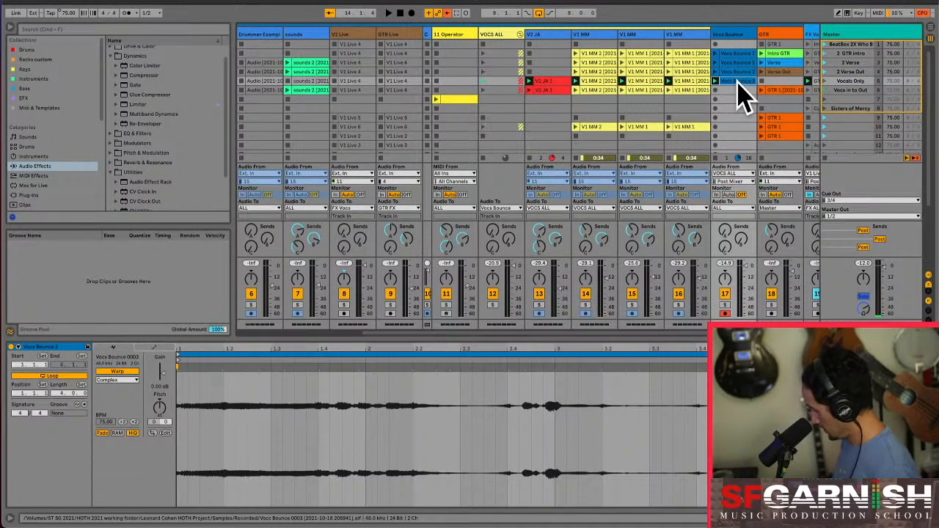
key(super+s)
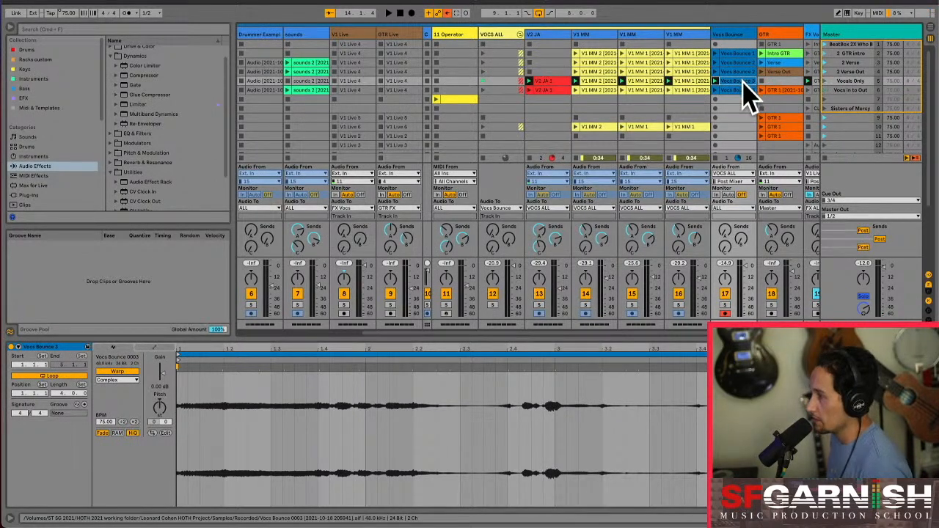
shift+click(746, 90)
right_click(743, 94)
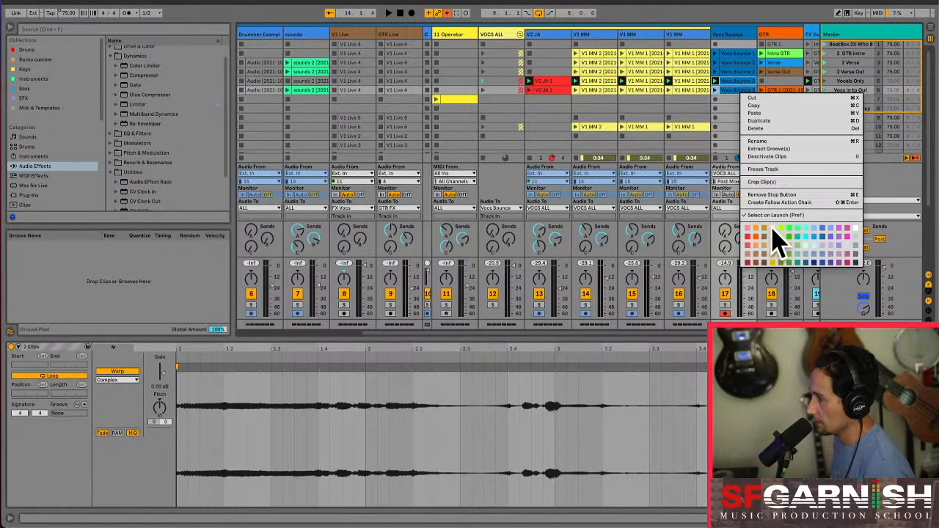
key(Escape)
right_click(737, 94)
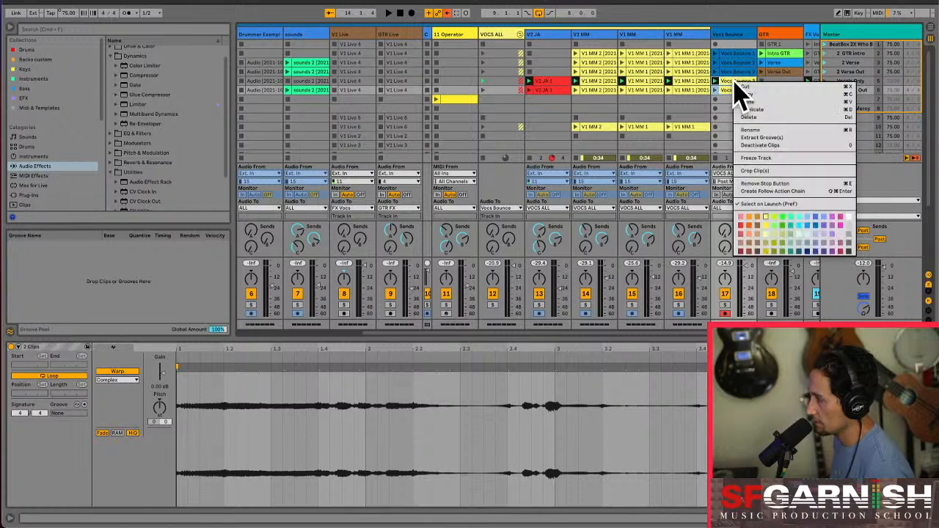
click(803, 237)
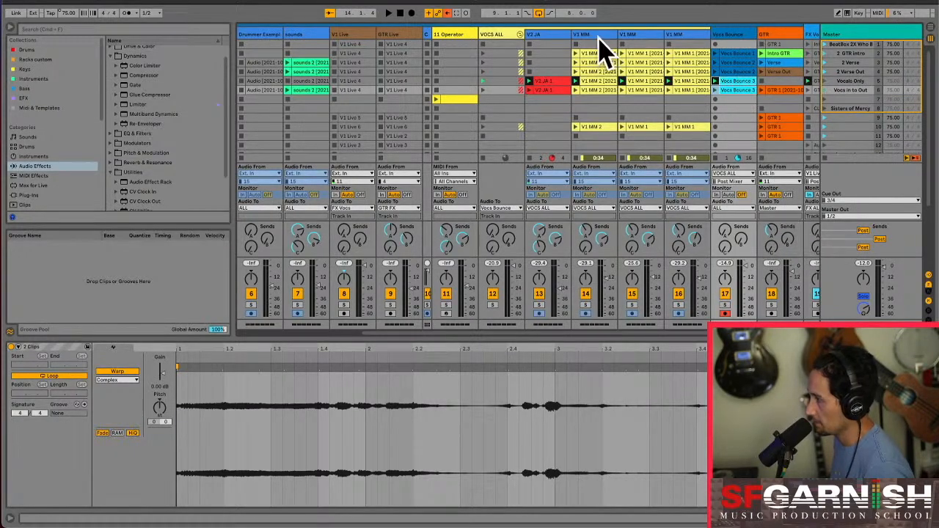
Delete the original VOCS ALL group together with its vocal tracks
shift+click(503, 52)
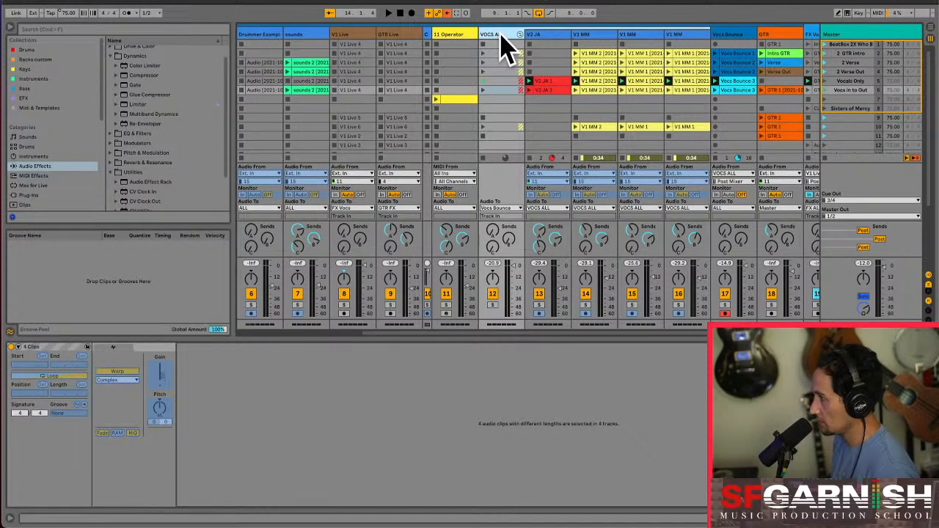
key(Delete)
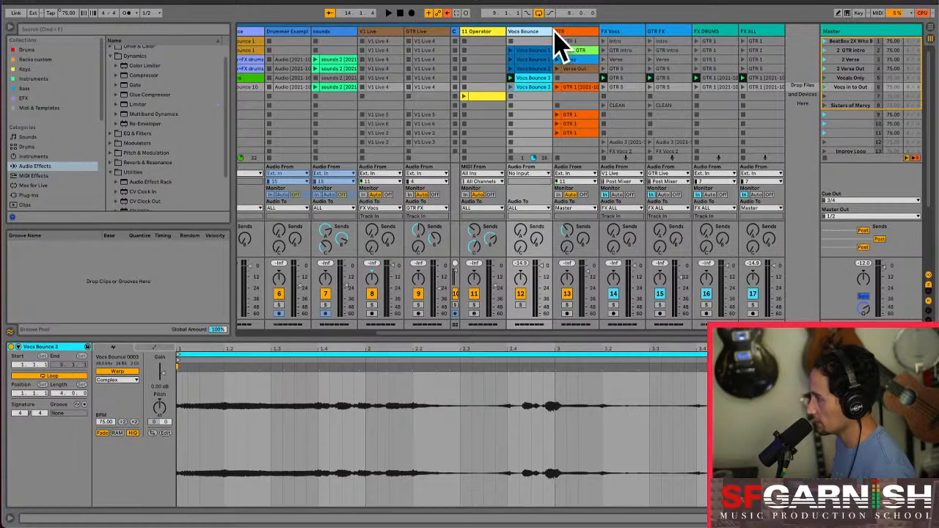
Freeze the Vocs Bounce track and the GTR track
click(583, 40)
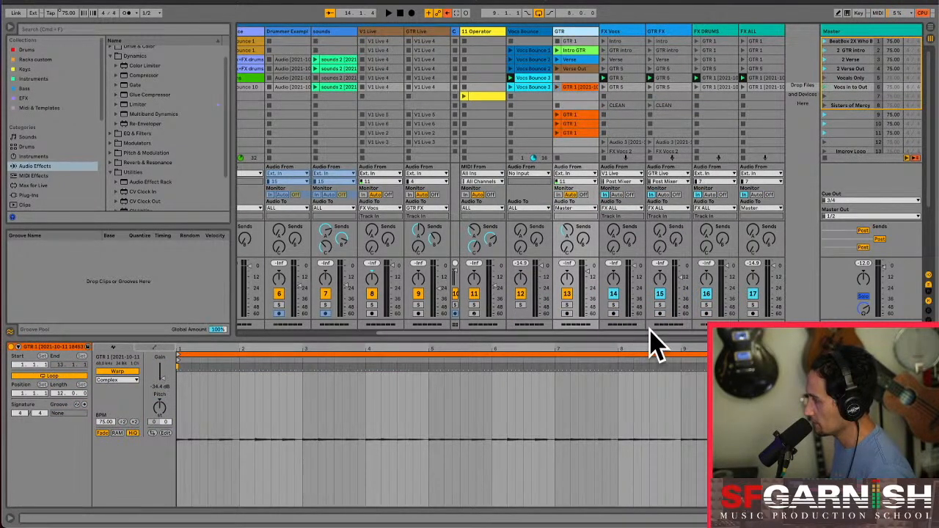
drag(650, 332, 608, 331)
click(647, 31)
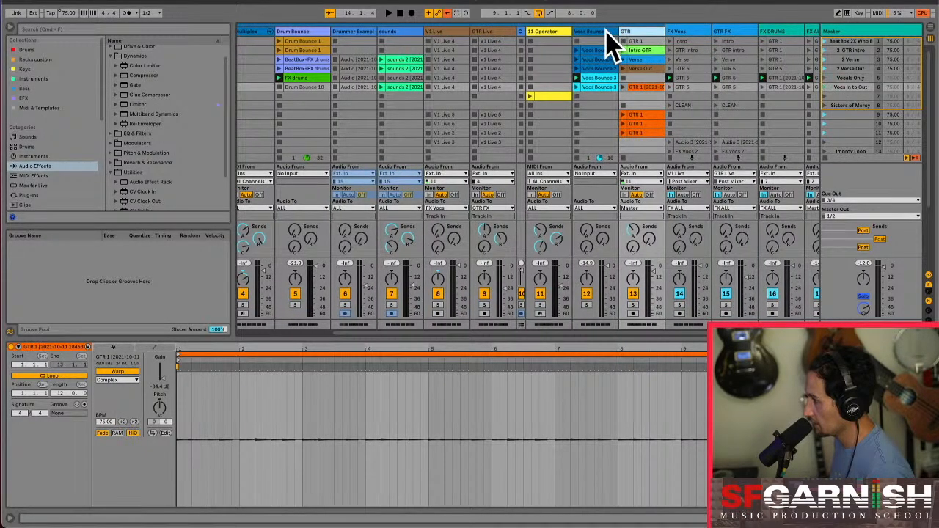
click(604, 31)
click(648, 31)
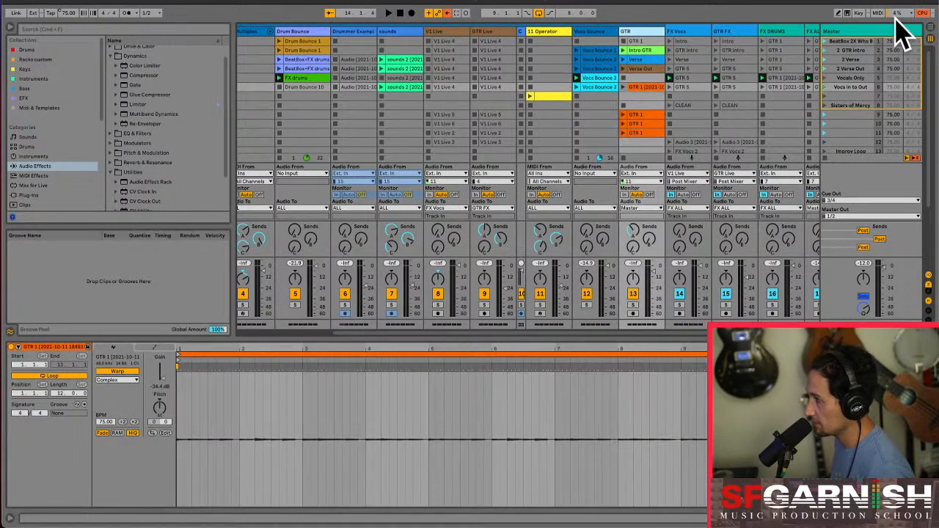
click(595, 32)
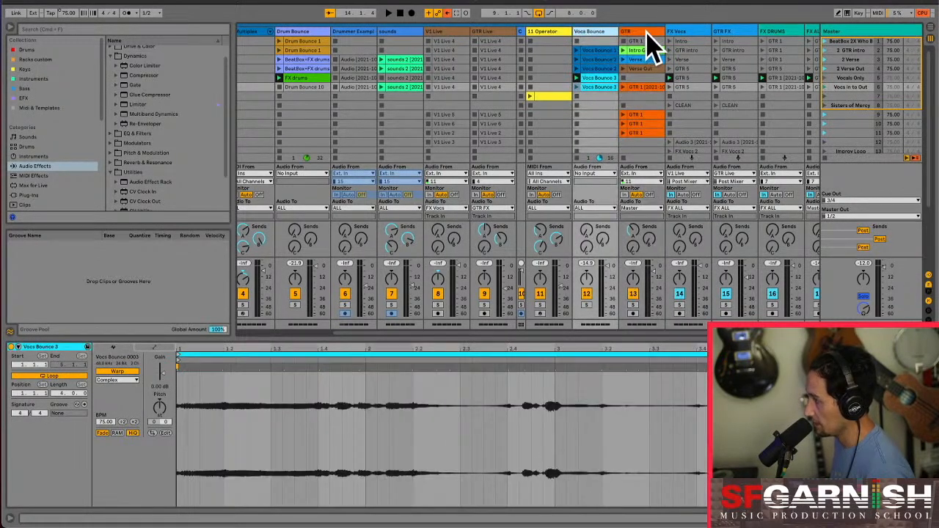
right_click(602, 34)
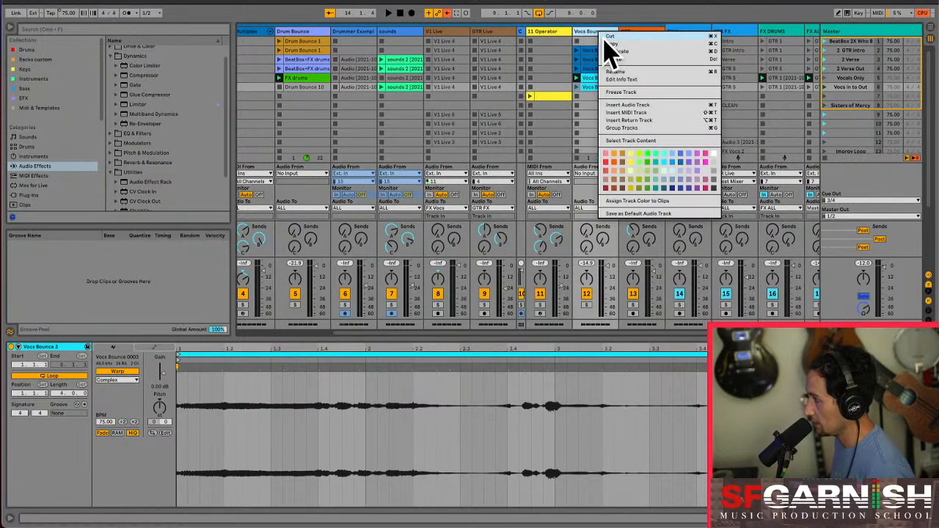
click(632, 92)
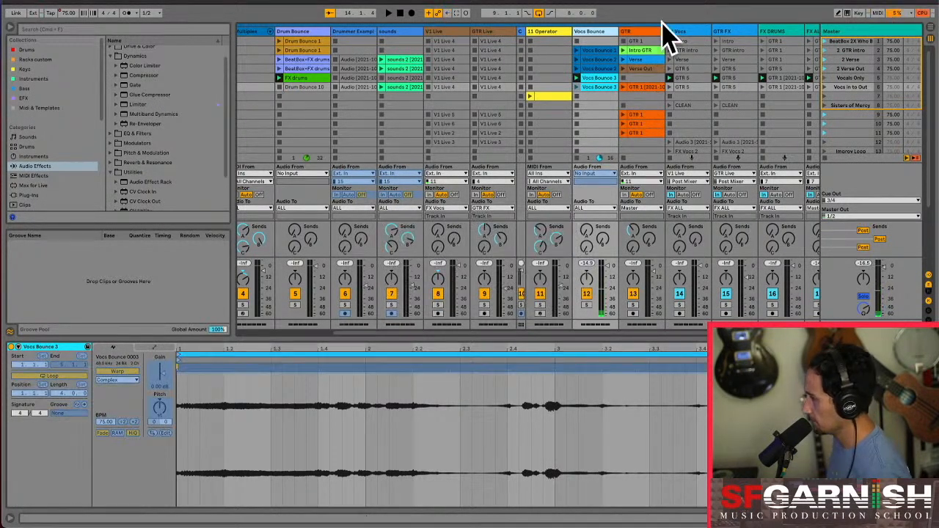
right_click(638, 32)
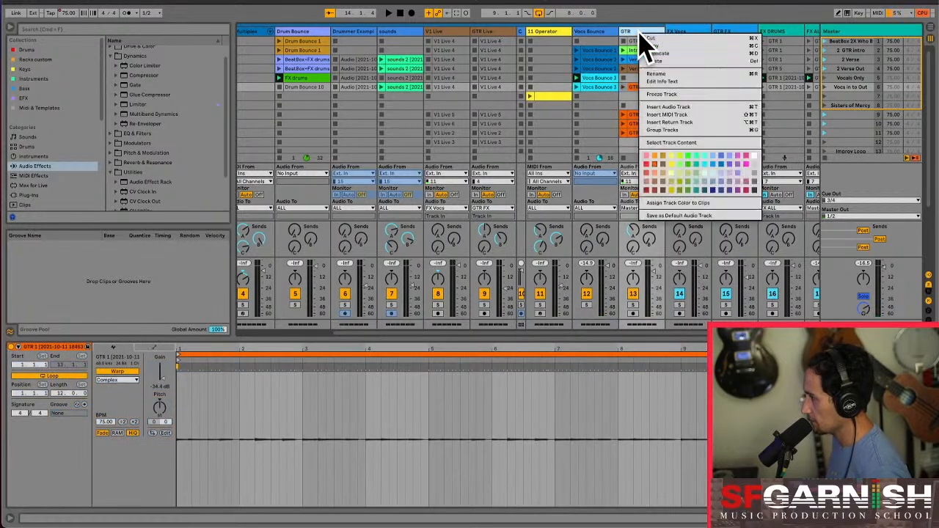
click(671, 94)
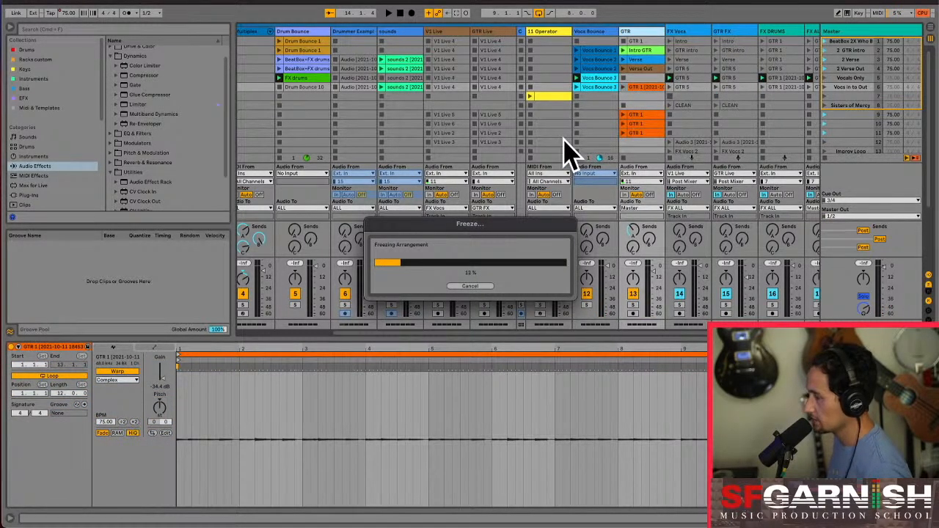
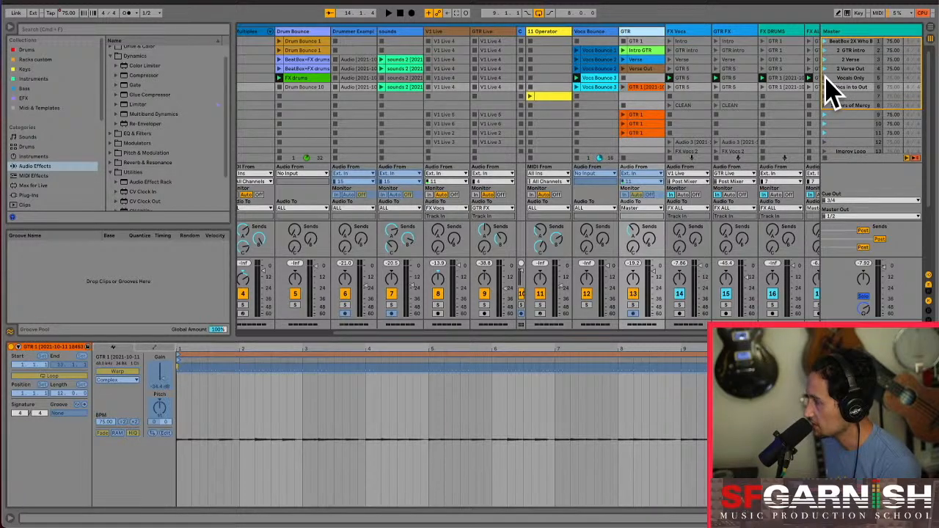
Play the Vocals Only scene and adjust sends A (Reverb) and C on the Vocs Bounce track
click(825, 78)
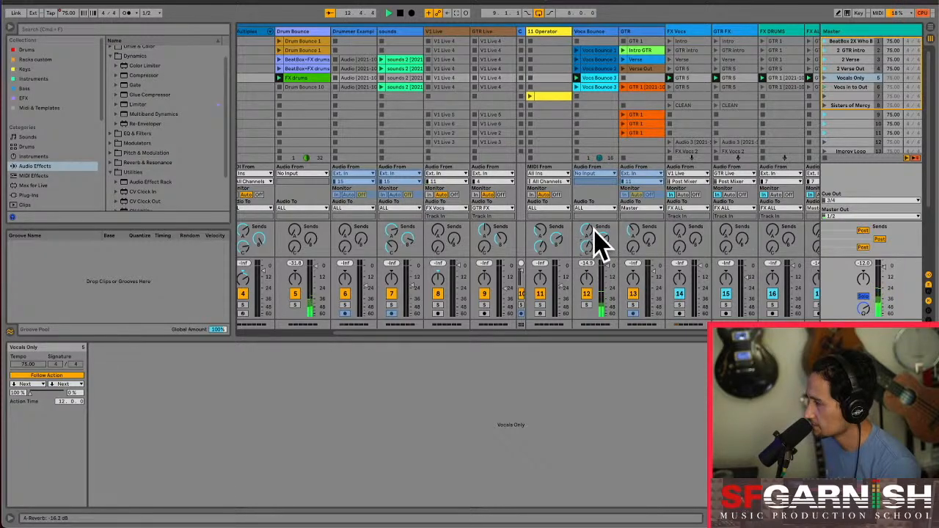
drag(598, 242, 597, 229)
drag(598, 248, 598, 246)
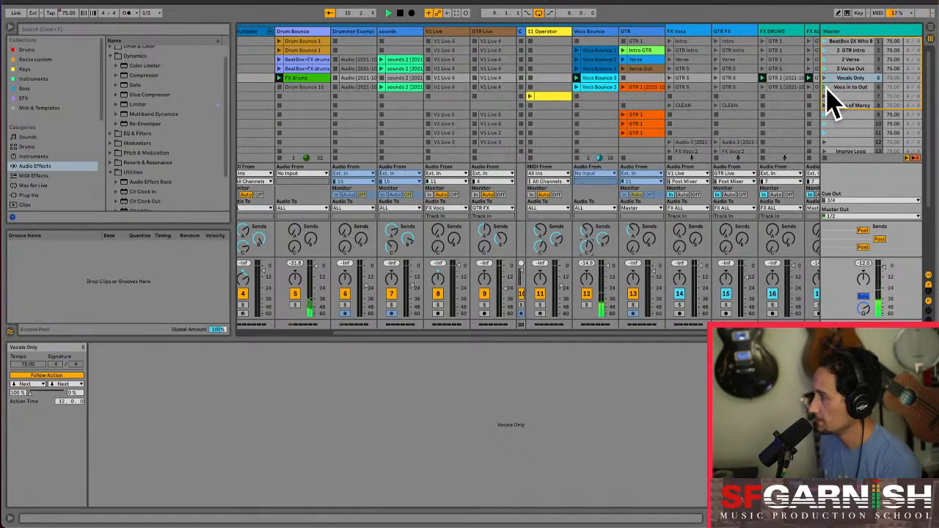
Examine the 3 Formwandler and 4 Multiplex tracks in the ALL group and show the Formwandler track's device rack
drag(541, 331, 328, 331)
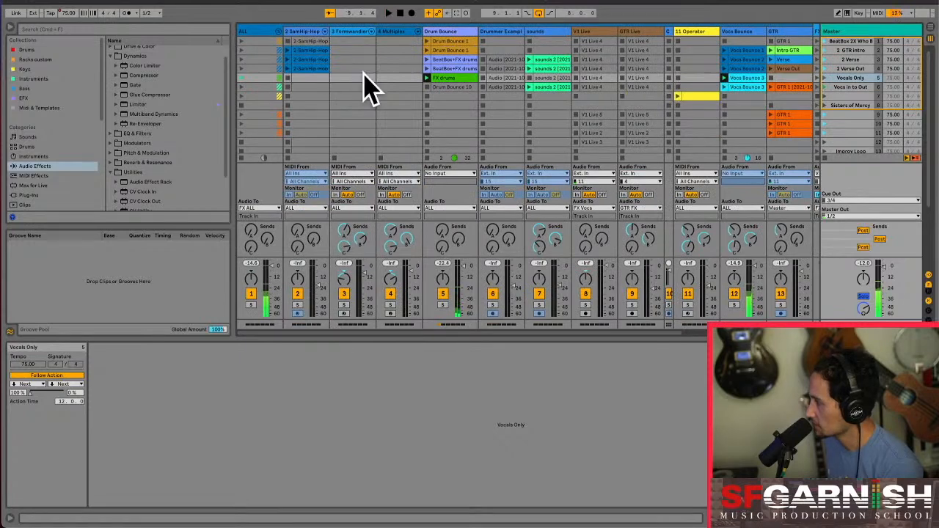
click(352, 42)
click(404, 42)
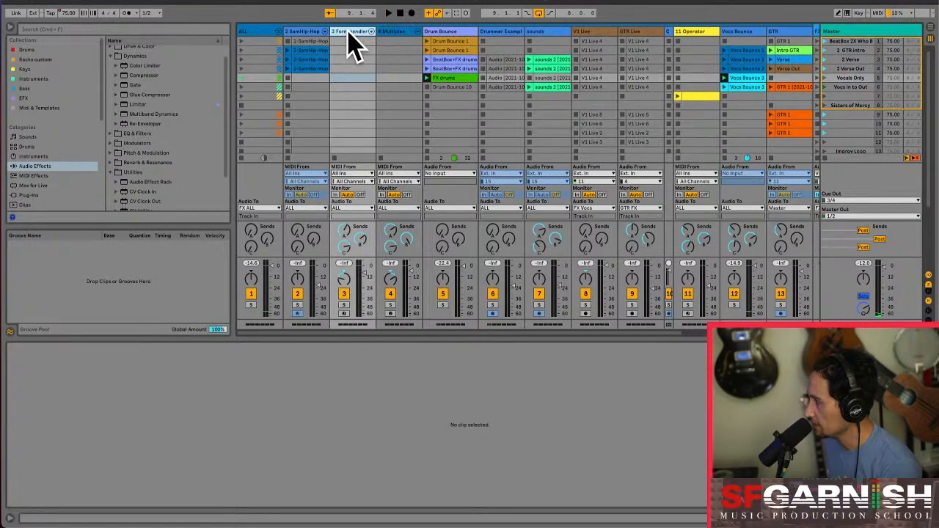
click(353, 42)
shift+click(410, 42)
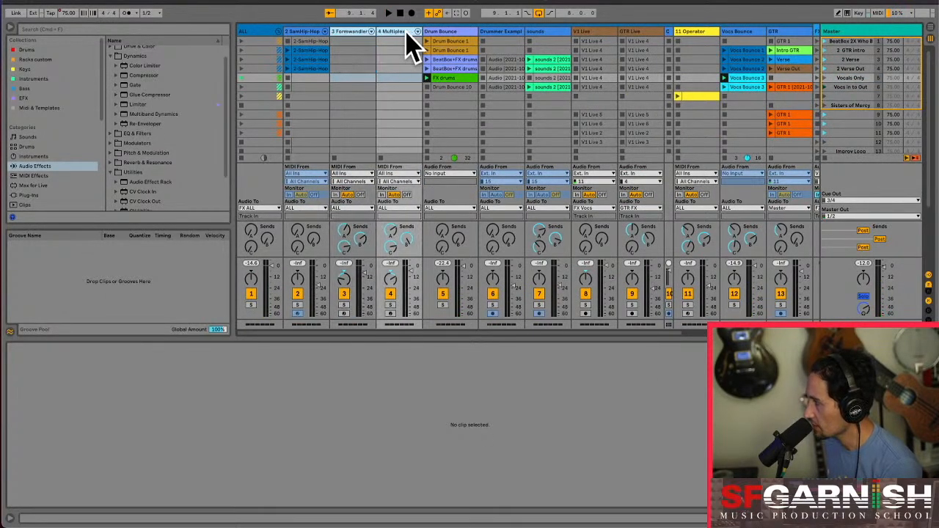
click(352, 37)
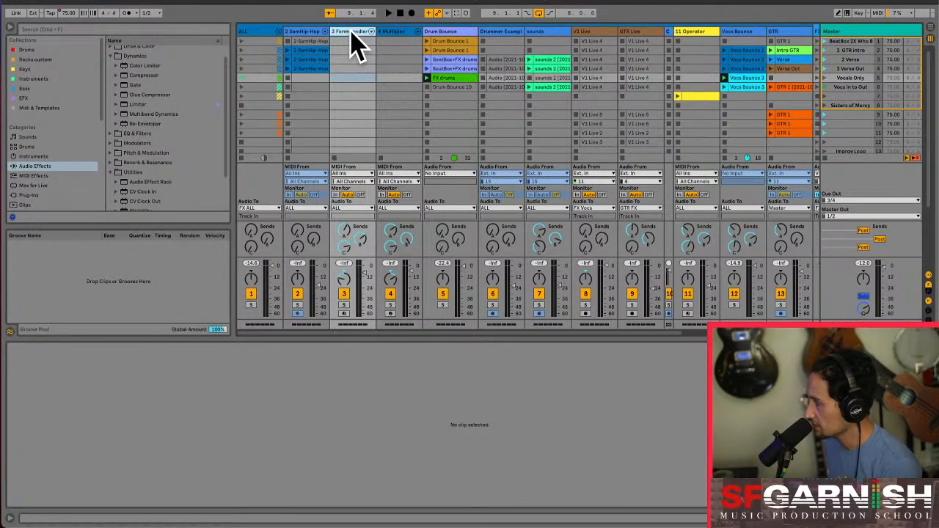
key(shift+Tab)
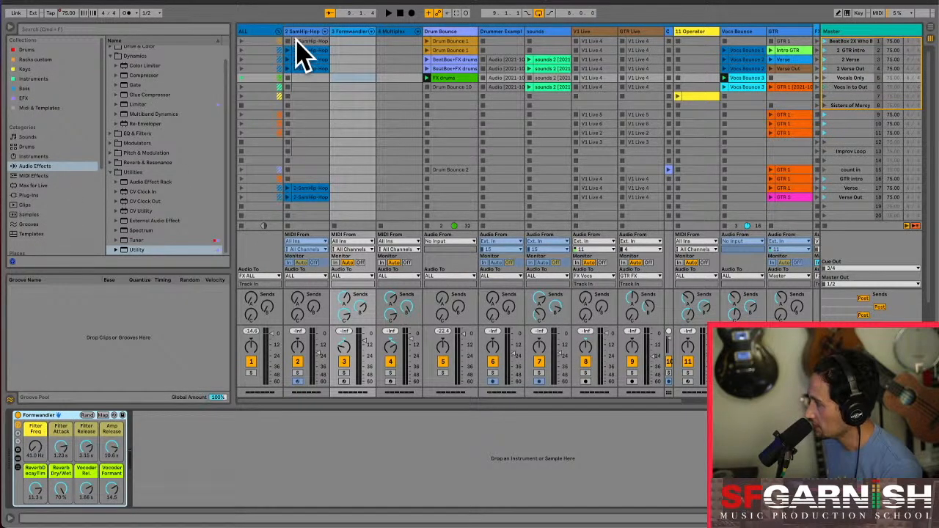
click(349, 33)
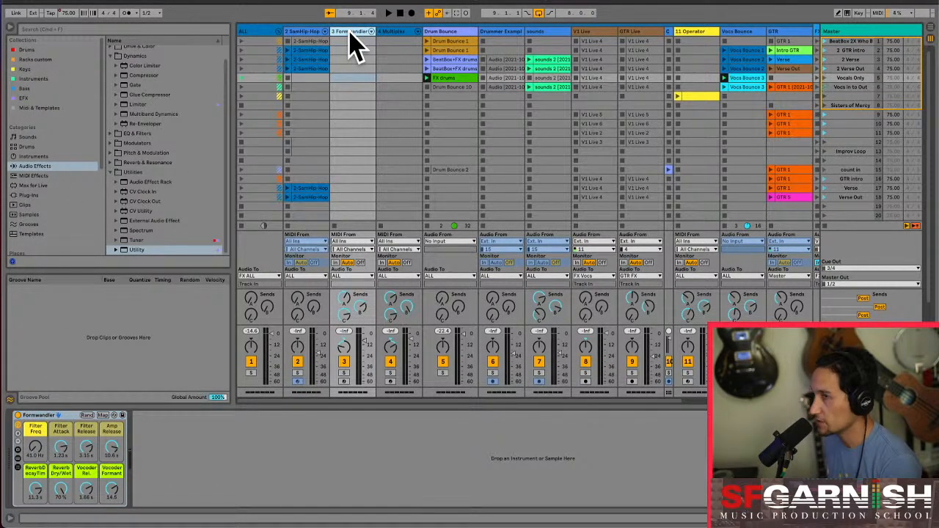